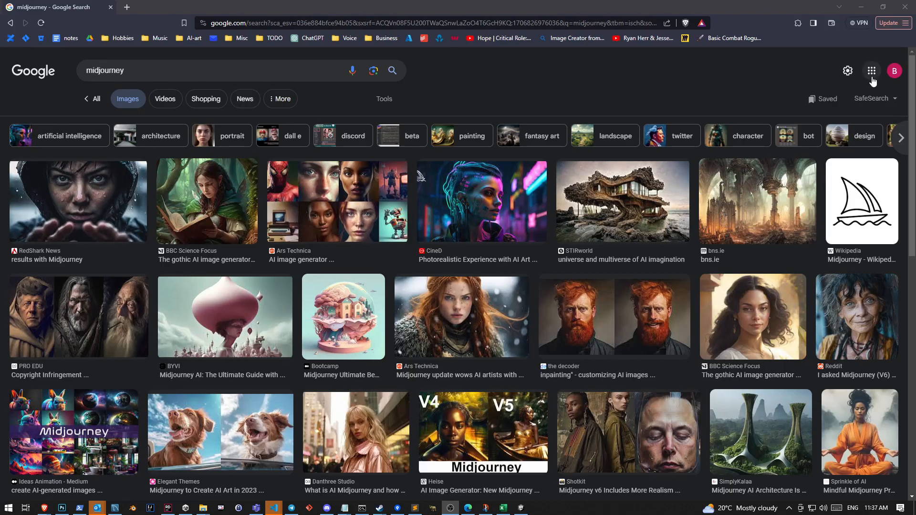
Switch from the browser to Photoshop and examine the dragon, the title and the Insulum Barbarus planet in dominion_master.psd
{"action": "left_click", "coordinate": [861, 8]}
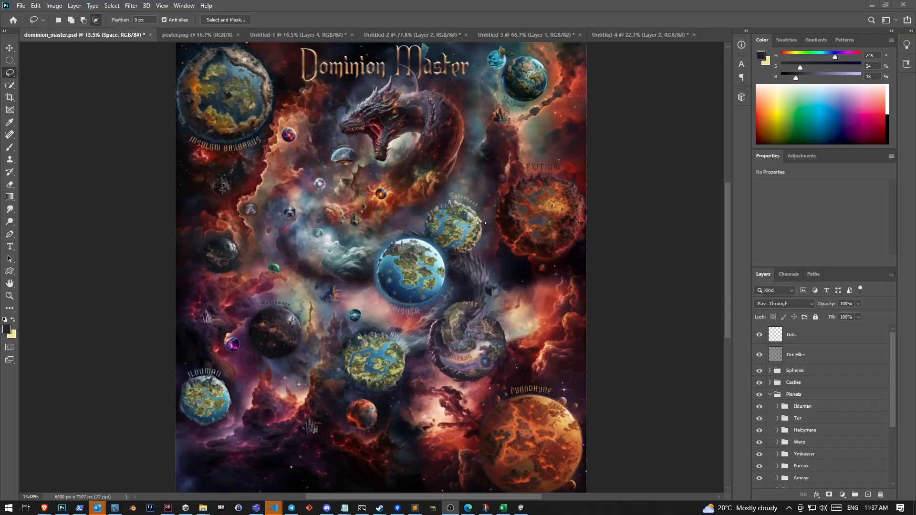
{"action": "scroll", "coordinate": [449, 165], "scroll_direction": "up", "scroll_amount": 5}
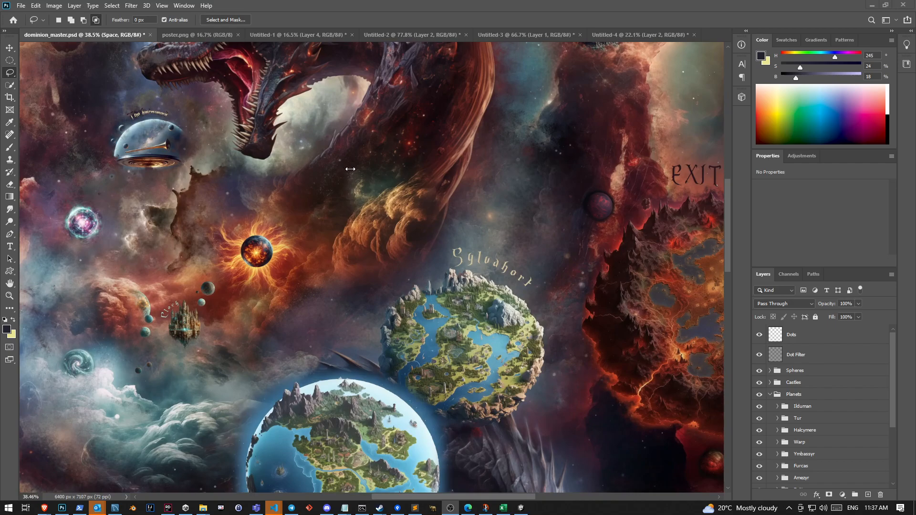
{"action": "left_click", "coordinate": [472, 289]}
{"action": "key", "text": "space"}
{"action": "left_click_drag", "start_coordinate": [440, 255], "coordinate": [675, 399]}
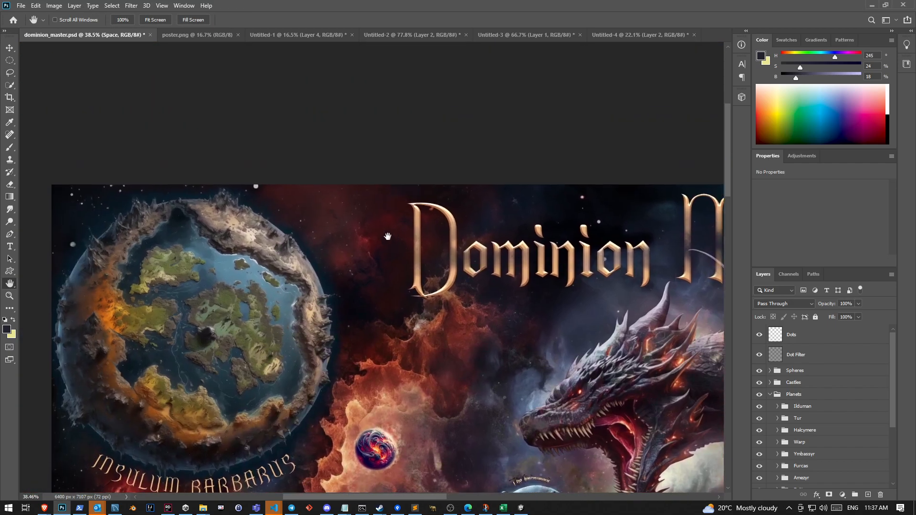
{"action": "left_click_drag", "start_coordinate": [387, 236], "coordinate": [297, 167]}
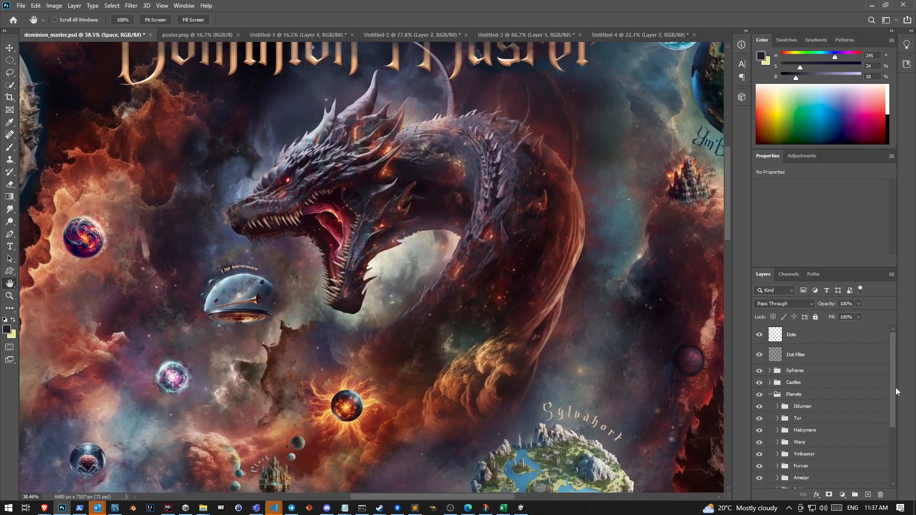
{"action": "left_click_drag", "start_coordinate": [309, 269], "coordinate": [498, 219]}
{"action": "left_click_drag", "start_coordinate": [267, 129], "coordinate": [393, 276]}
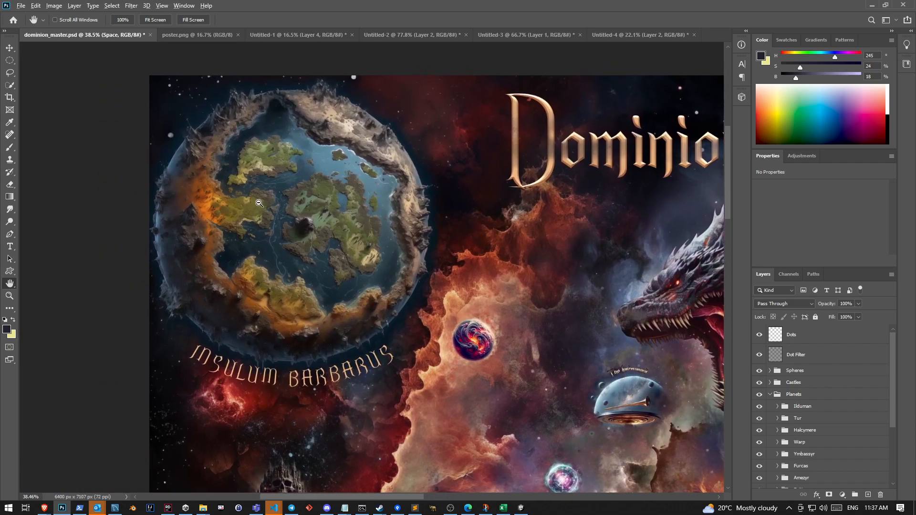
{"action": "scroll", "coordinate": [258, 204], "scroll_direction": "up", "scroll_amount": 6}
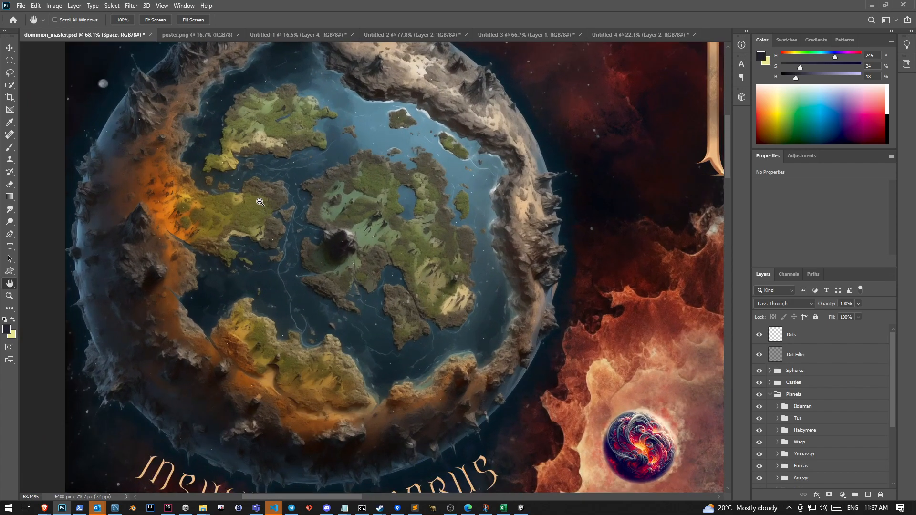
{"action": "scroll", "coordinate": [260, 202], "scroll_direction": "down", "scroll_amount": 2}
Examine the small spheres, the Tur planet and the floating clockwork castle in the poster's middle-left area
{"action": "left_click_drag", "start_coordinate": [552, 344], "coordinate": [461, 177]}
{"action": "left_click_drag", "start_coordinate": [619, 421], "coordinate": [450, 154]}
{"action": "left_click_drag", "start_coordinate": [491, 196], "coordinate": [646, 202]}
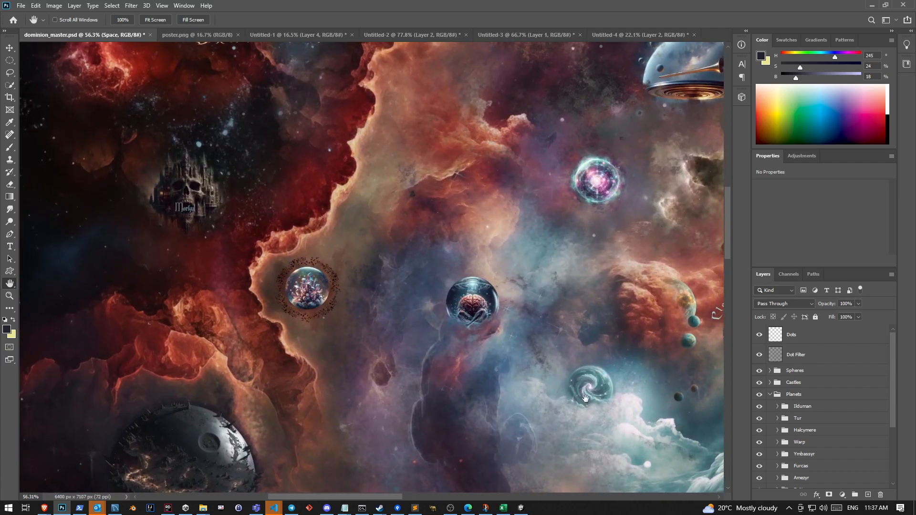
{"action": "left_click_drag", "start_coordinate": [341, 374], "coordinate": [398, 235]}
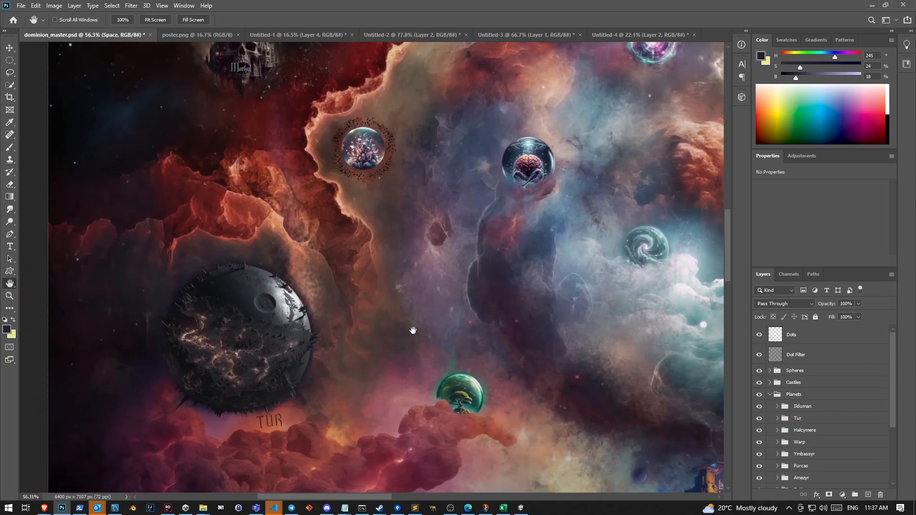
{"action": "left_click_drag", "start_coordinate": [685, 278], "coordinate": [249, 341]}
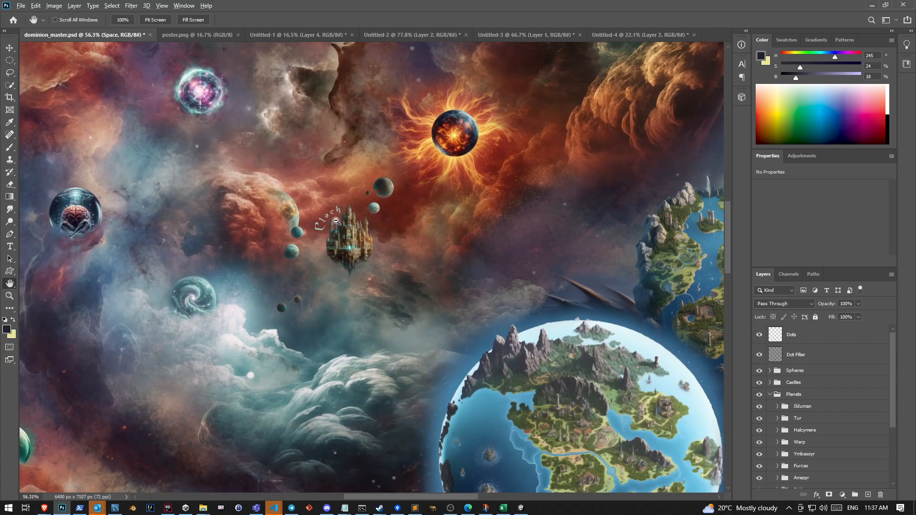
{"action": "scroll", "coordinate": [357, 223], "scroll_direction": "up", "scroll_amount": 3}
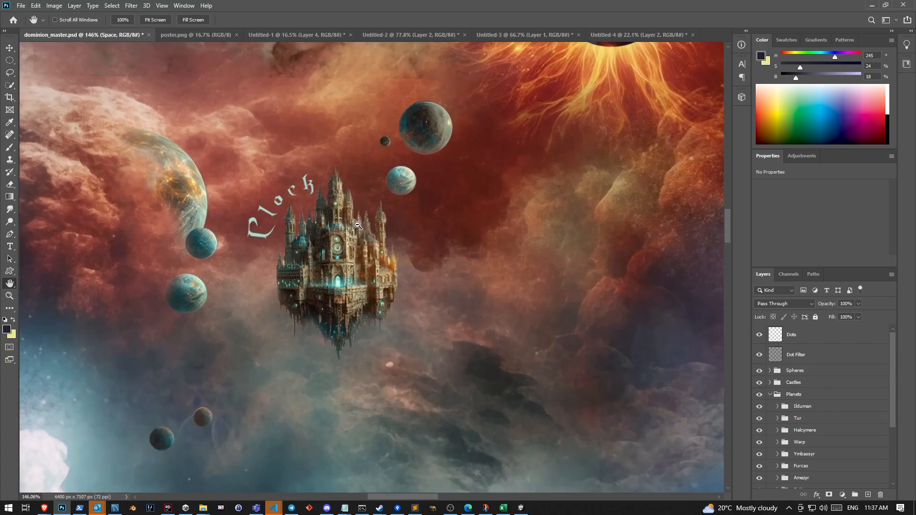
{"action": "scroll", "coordinate": [357, 225], "scroll_direction": "down", "scroll_amount": 4}
{"action": "scroll", "coordinate": [358, 226], "scroll_direction": "down", "scroll_amount": 2}
Examine the poster's central, lower and right-hand planets, including Aeldarr, Amezyr, Furcas, Sylvahort and Exitium
{"action": "left_click_drag", "start_coordinate": [697, 149], "coordinate": [463, 106]}
{"action": "left_click_drag", "start_coordinate": [521, 235], "coordinate": [358, 173]}
{"action": "left_click_drag", "start_coordinate": [318, 287], "coordinate": [440, 131]}
{"action": "left_click_drag", "start_coordinate": [260, 481], "coordinate": [377, 204]}
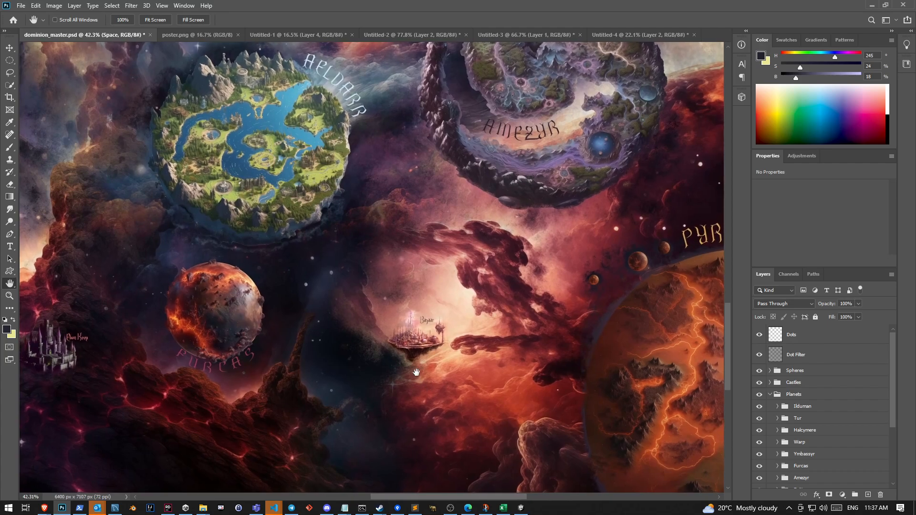
{"action": "left_click_drag", "start_coordinate": [258, 289], "coordinate": [200, 323]}
{"action": "left_click_drag", "start_coordinate": [644, 292], "coordinate": [425, 384]}
{"action": "left_click_drag", "start_coordinate": [563, 90], "coordinate": [453, 256]}
{"action": "scroll", "coordinate": [445, 269], "scroll_direction": "down", "scroll_amount": 2}
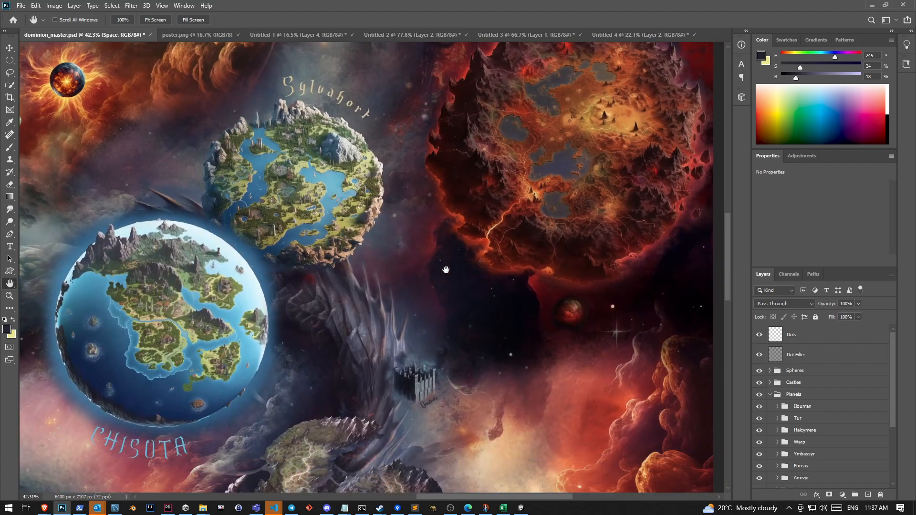
Examine the dragon up close and review the overall poster composition
{"action": "scroll", "coordinate": [383, 207], "scroll_direction": "up", "scroll_amount": 1}
{"action": "scroll", "coordinate": [382, 207], "scroll_direction": "down", "scroll_amount": 7}
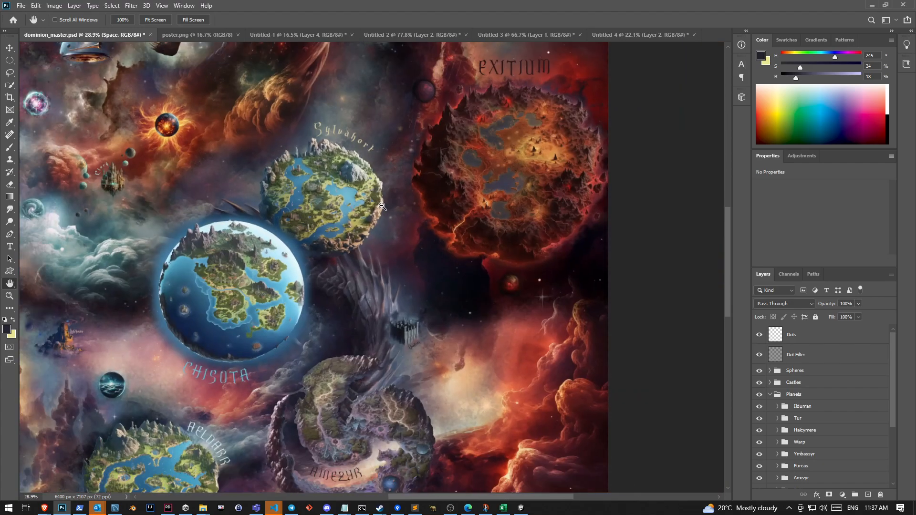
{"action": "left_click_drag", "start_coordinate": [197, 109], "coordinate": [312, 327]}
{"action": "scroll", "coordinate": [323, 242], "scroll_direction": "up", "scroll_amount": 8}
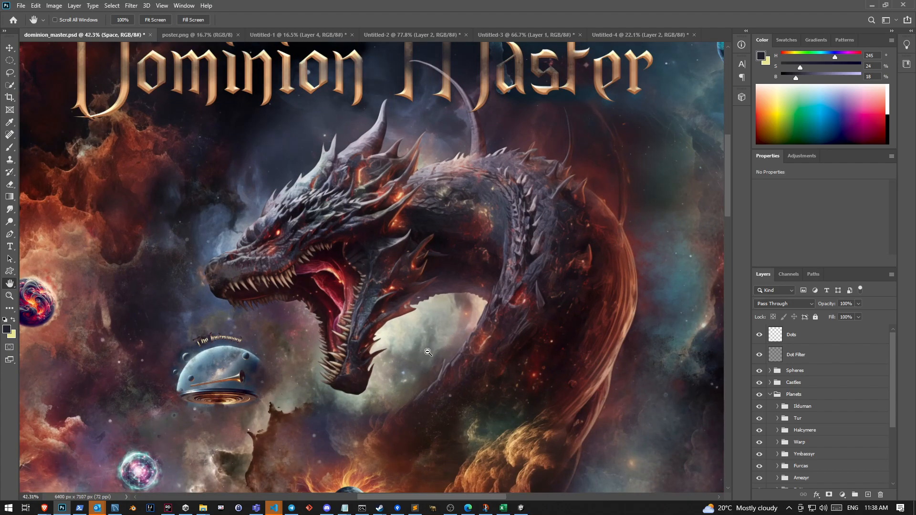
{"action": "scroll", "coordinate": [426, 353], "scroll_direction": "down", "scroll_amount": 9}
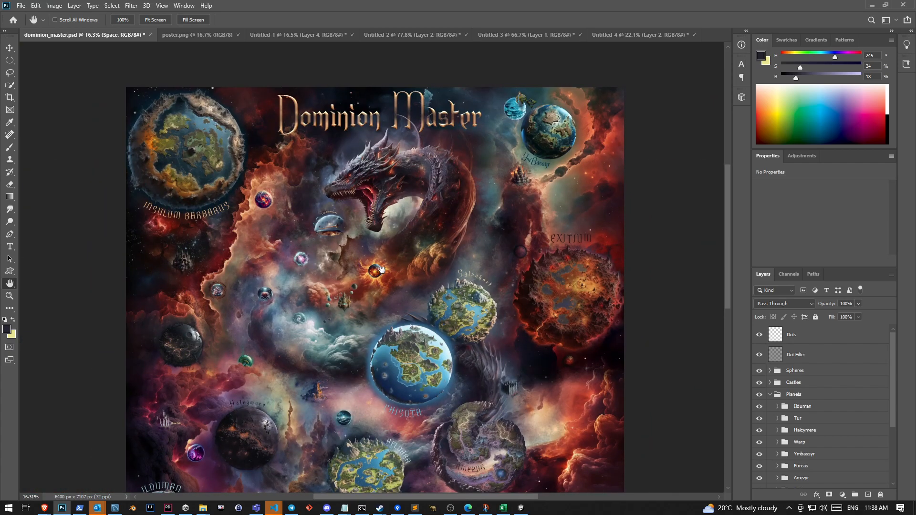
{"action": "left_click_drag", "start_coordinate": [366, 324], "coordinate": [375, 248]}
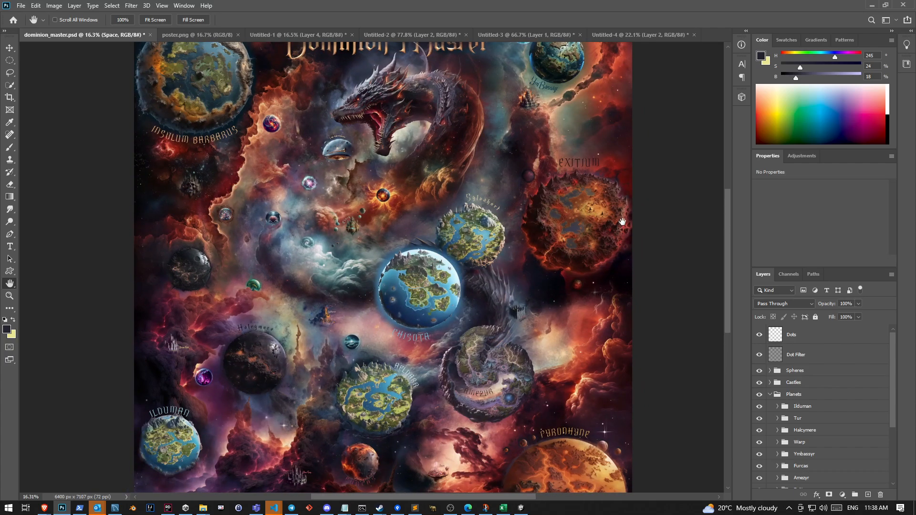
{"action": "scroll", "coordinate": [620, 217], "scroll_direction": "up", "scroll_amount": 3}
{"action": "scroll", "coordinate": [578, 221], "scroll_direction": "up", "scroll_amount": 1}
{"action": "scroll", "coordinate": [520, 223], "scroll_direction": "down", "scroll_amount": 4}
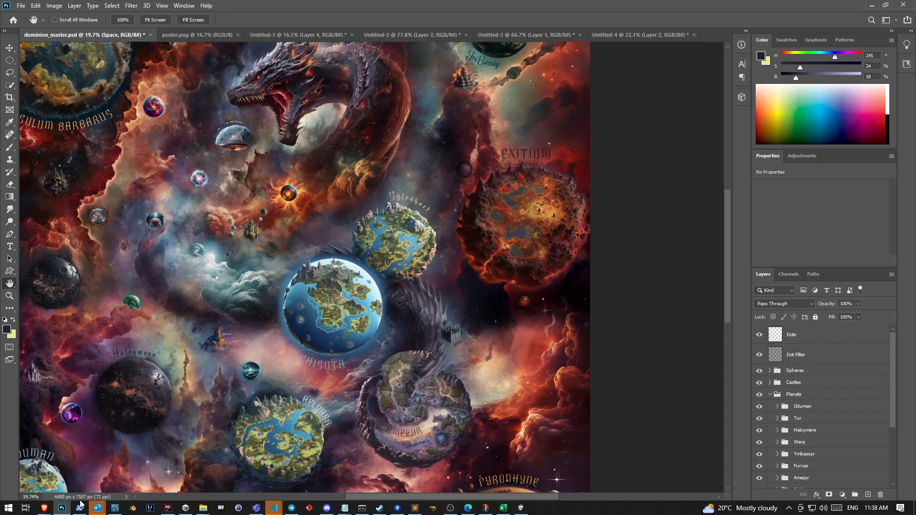
Examine the Furcas planet up close and the poster's lower and left areas around it
{"action": "left_click_drag", "start_coordinate": [422, 415], "coordinate": [471, 230]}
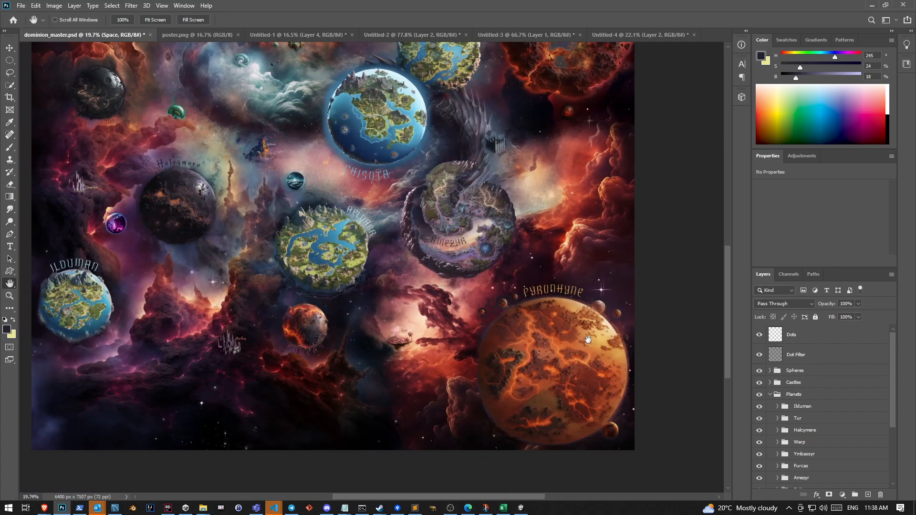
{"action": "scroll", "coordinate": [273, 344], "scroll_direction": "up", "scroll_amount": 10}
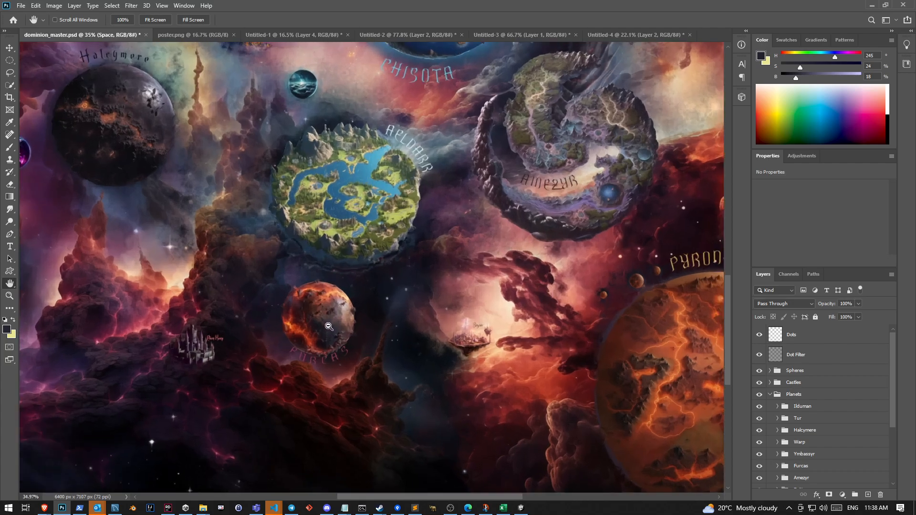
{"action": "scroll", "coordinate": [390, 327], "scroll_direction": "down", "scroll_amount": 5}
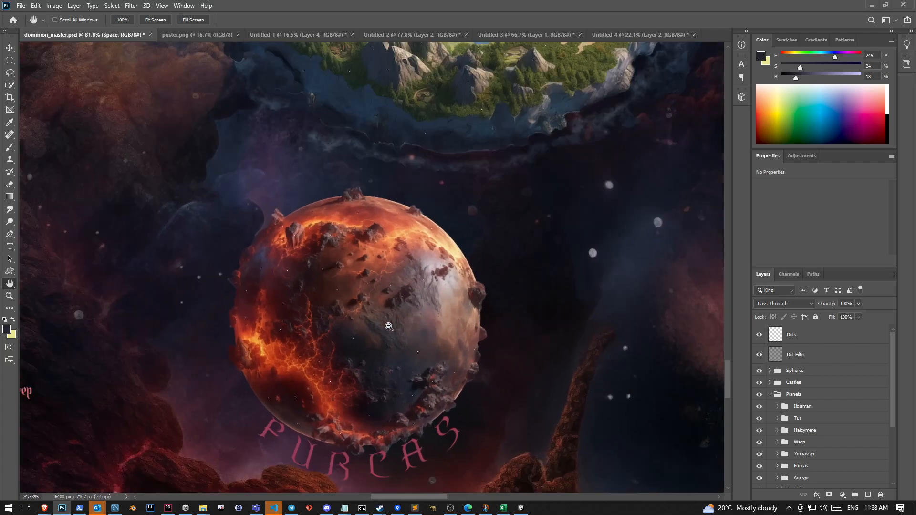
{"action": "scroll", "coordinate": [391, 327], "scroll_direction": "down", "scroll_amount": 3}
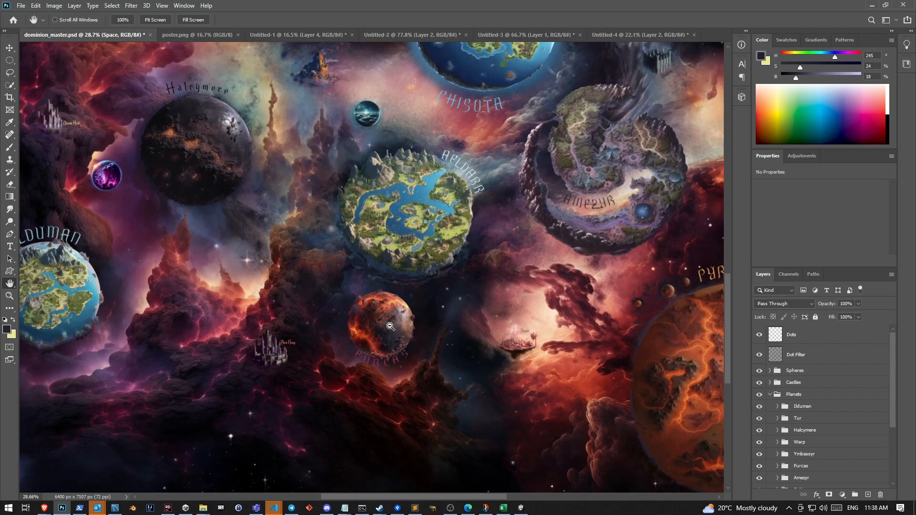
{"action": "left_click_drag", "start_coordinate": [346, 241], "coordinate": [353, 381]}
{"action": "left_click_drag", "start_coordinate": [307, 195], "coordinate": [359, 443]}
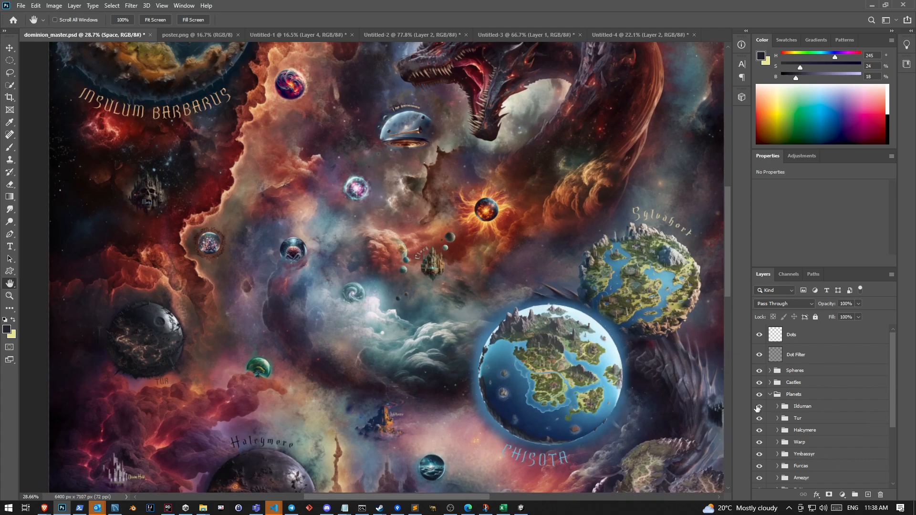
Collapse the Planets group and hide the Planets, Castles, Spheres and Dot Filter layers to inspect the bare space background
{"action": "left_click", "coordinate": [769, 394]}
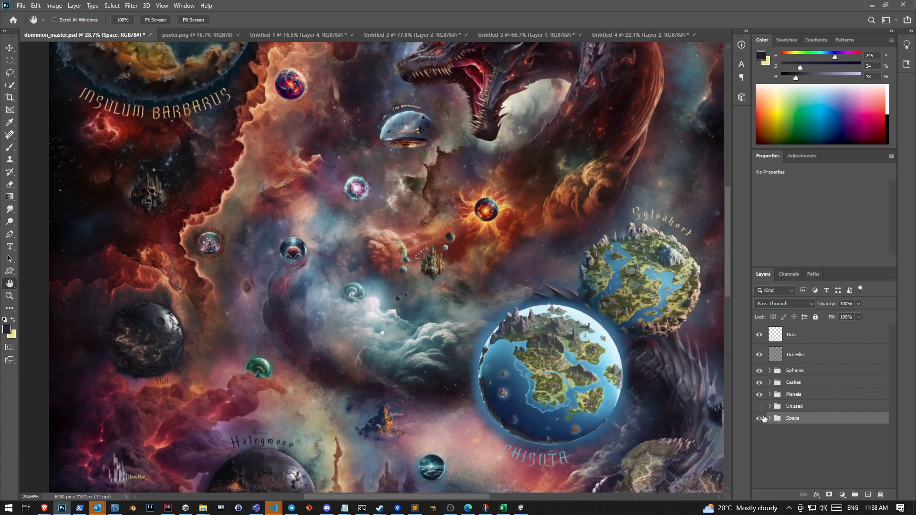
{"action": "left_click_drag", "start_coordinate": [760, 393], "coordinate": [763, 348]}
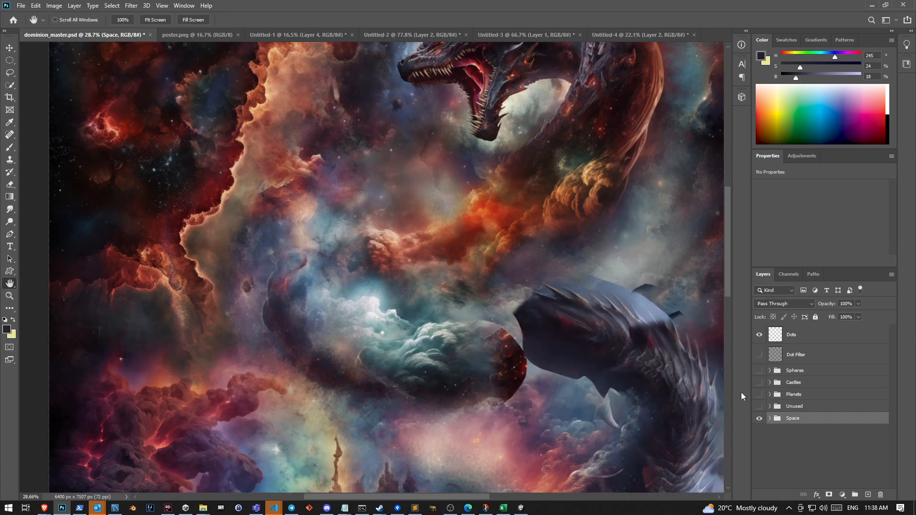
{"action": "scroll", "coordinate": [548, 379], "scroll_direction": "down", "scroll_amount": 2}
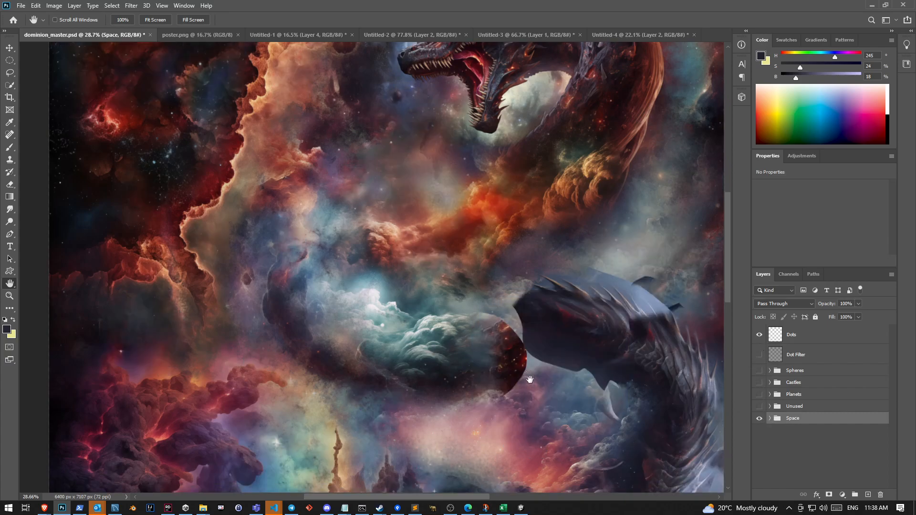
{"action": "scroll", "coordinate": [695, 412], "scroll_direction": "down", "scroll_amount": 3}
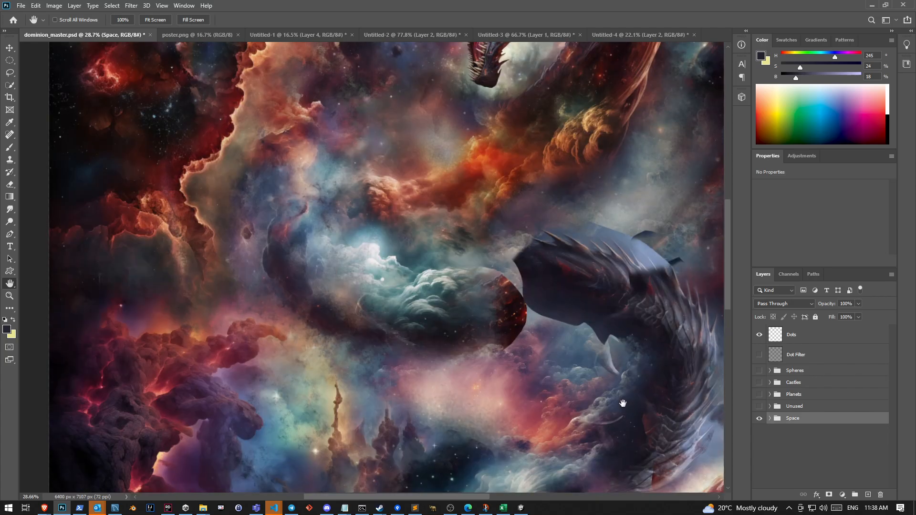
{"action": "left_click_drag", "start_coordinate": [621, 403], "coordinate": [492, 245]}
{"action": "left_click_drag", "start_coordinate": [620, 424], "coordinate": [668, 342]}
Expand the Space group to browse its layers, turning the group's visibility off and back on
{"action": "left_click", "coordinate": [763, 420]}
{"action": "left_click", "coordinate": [769, 418]}
{"action": "scroll", "coordinate": [768, 420], "scroll_direction": "down", "scroll_amount": 5}
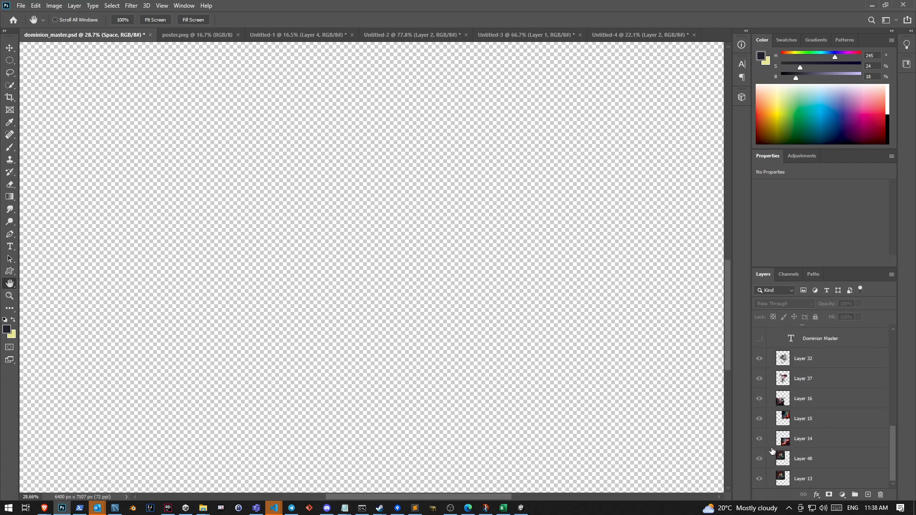
{"action": "scroll", "coordinate": [763, 463], "scroll_direction": "up", "scroll_amount": 8}
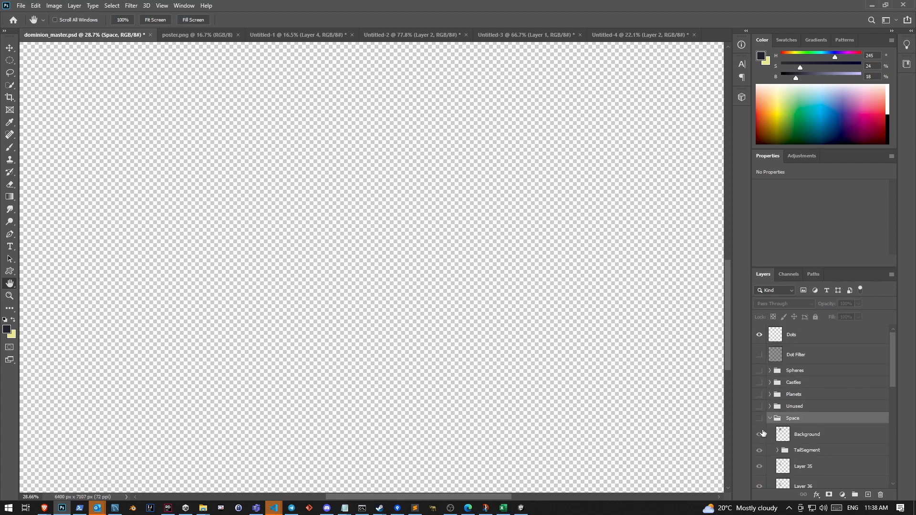
{"action": "left_click", "coordinate": [759, 418]}
Hide the Space group's bottom layers from Layer 32 down to Layer 13, and show Layer 13 again to inspect it
{"action": "scroll", "coordinate": [811, 420], "scroll_direction": "down", "scroll_amount": 5}
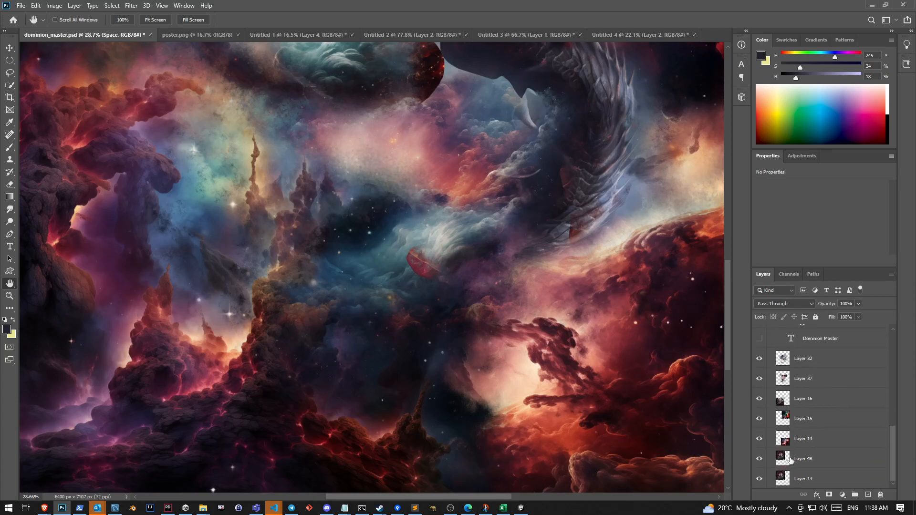
{"action": "left_click_drag", "start_coordinate": [759, 359], "coordinate": [764, 478]}
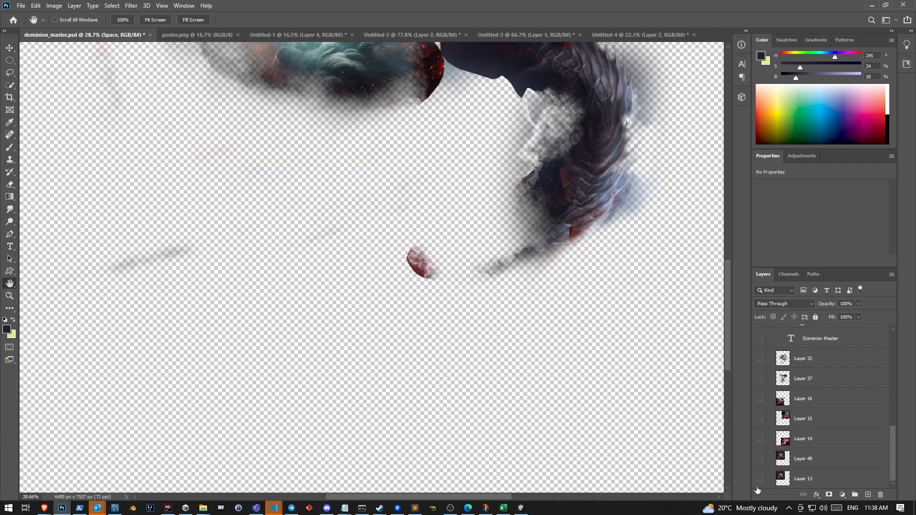
{"action": "left_click", "coordinate": [759, 479]}
{"action": "scroll", "coordinate": [410, 289], "scroll_direction": "down", "scroll_amount": 8}
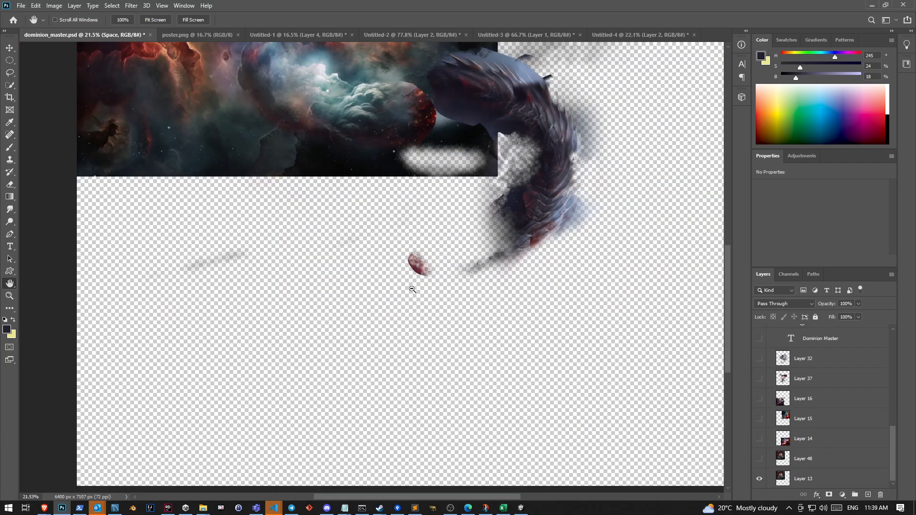
{"action": "scroll", "coordinate": [325, 160], "scroll_direction": "up", "scroll_amount": 16}
{"action": "scroll", "coordinate": [309, 182], "scroll_direction": "up", "scroll_amount": 2}
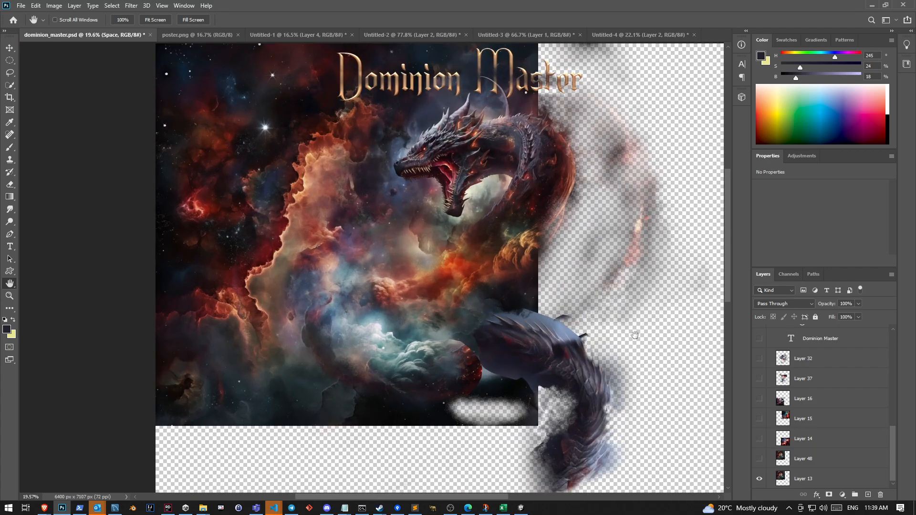
Toggle Layer 48's visibility to compare its effect over Layer 13, leaving it shown
{"action": "left_click", "coordinate": [758, 459]}
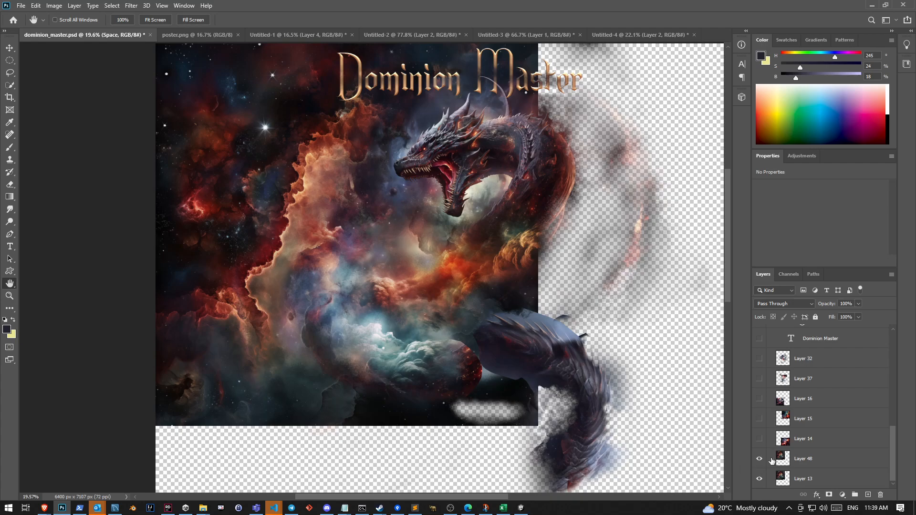
{"action": "left_click", "coordinate": [759, 459]}
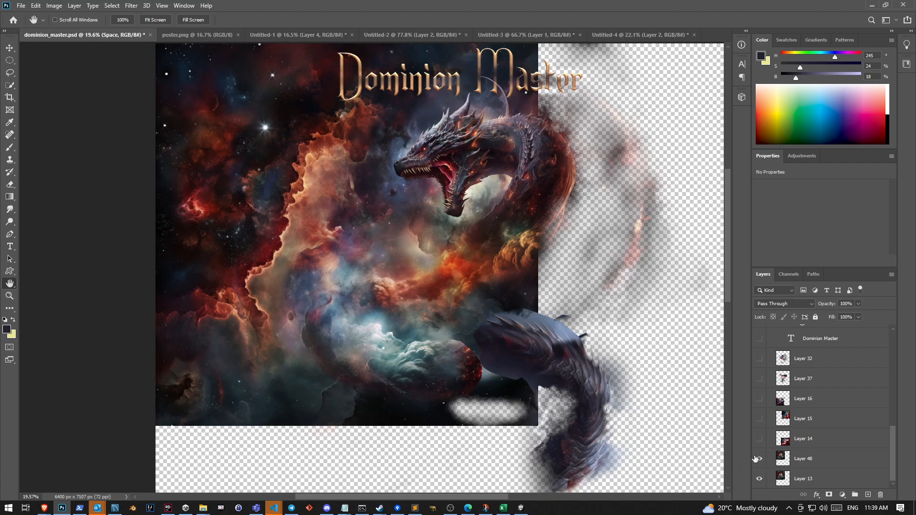
{"action": "left_click", "coordinate": [758, 459]}
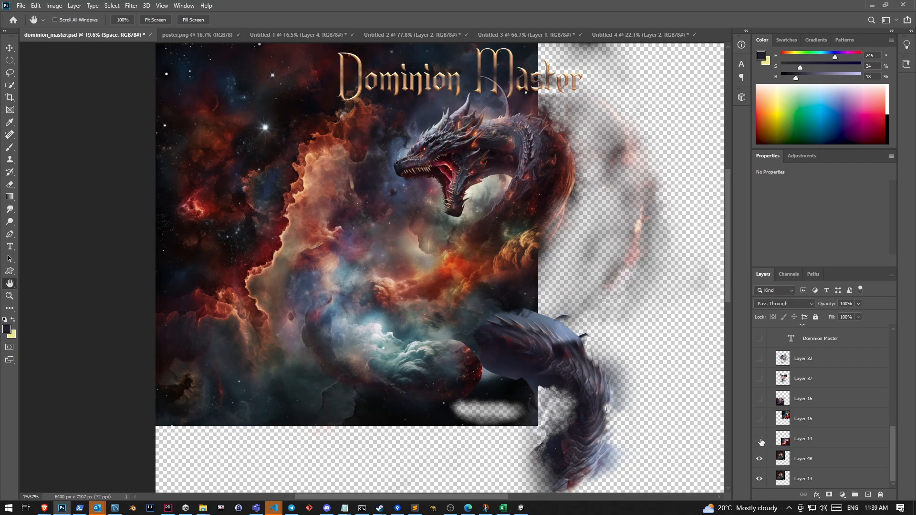
Show Layer 14 and inspect the nebula it adds to the poster's lower-right area
{"action": "left_click", "coordinate": [760, 439]}
{"action": "left_click_drag", "start_coordinate": [728, 230], "coordinate": [727, 290]}
{"action": "left_click_drag", "start_coordinate": [478, 498], "coordinate": [518, 491]}
{"action": "mouse_move", "coordinate": [727, 310]}
{"action": "left_mouse_down"}
{"action": "mouse_move", "coordinate": [730, 212]}
{"action": "mouse_move", "coordinate": [736, 322]}
{"action": "left_mouse_up"}
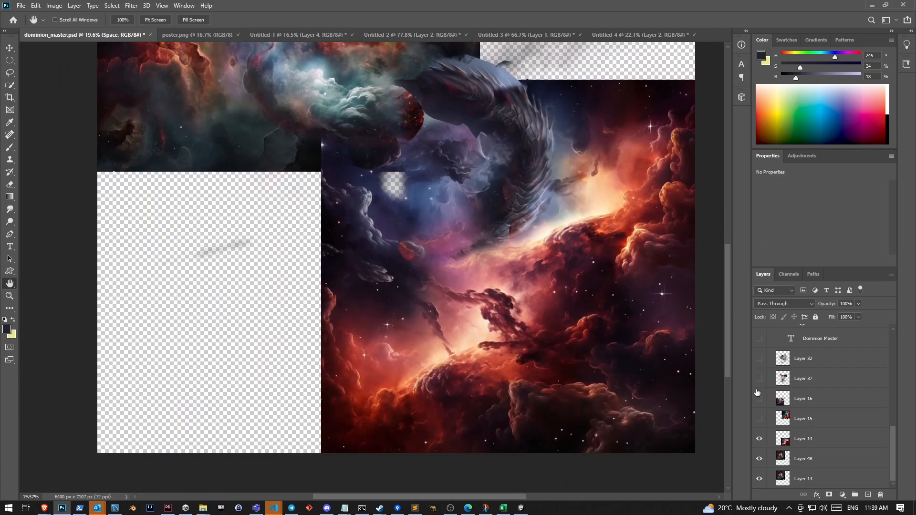
Show Layer 15 and Layer 16 and inspect how they fill the poster's upper-right and lower-left areas
{"action": "left_click", "coordinate": [759, 419]}
{"action": "left_click_drag", "start_coordinate": [729, 365], "coordinate": [733, 266]}
{"action": "left_click", "coordinate": [759, 398]}
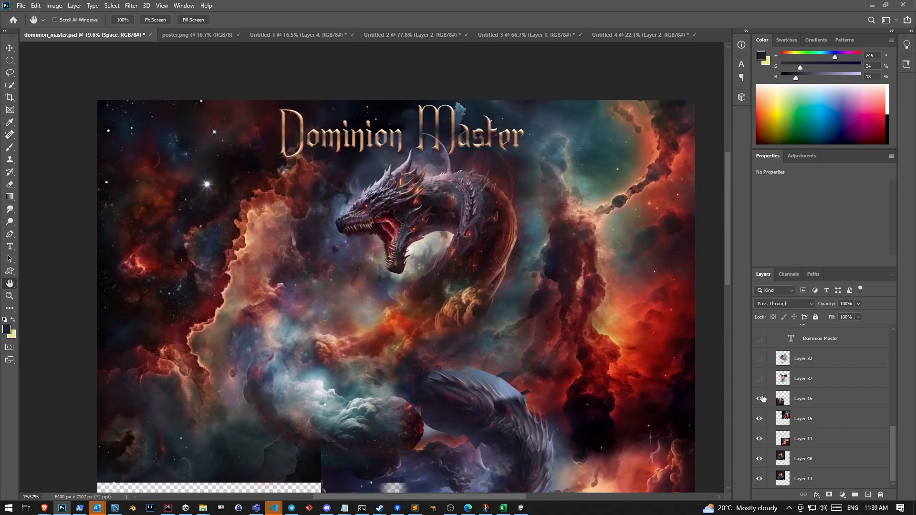
{"action": "left_click_drag", "start_coordinate": [725, 225], "coordinate": [727, 306]}
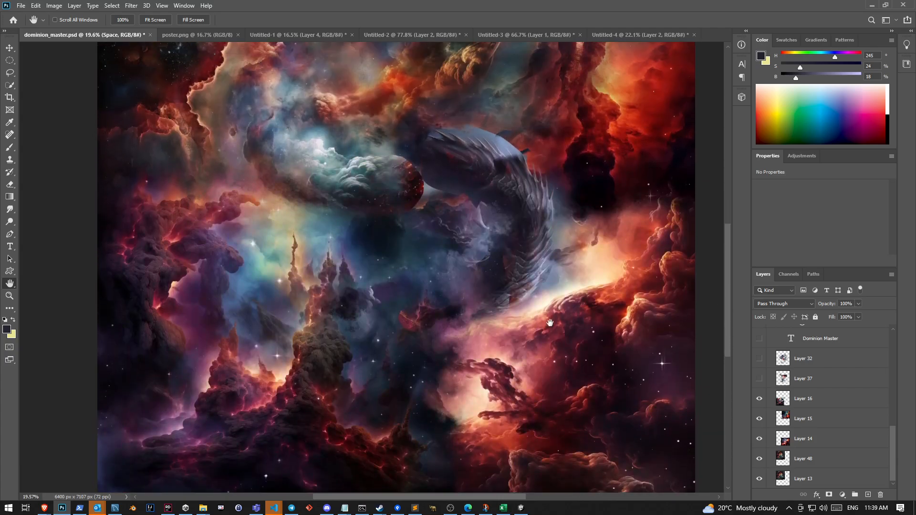
{"action": "scroll", "coordinate": [411, 283], "scroll_direction": "up", "scroll_amount": 3}
{"action": "scroll", "coordinate": [412, 285], "scroll_direction": "down", "scroll_amount": 4}
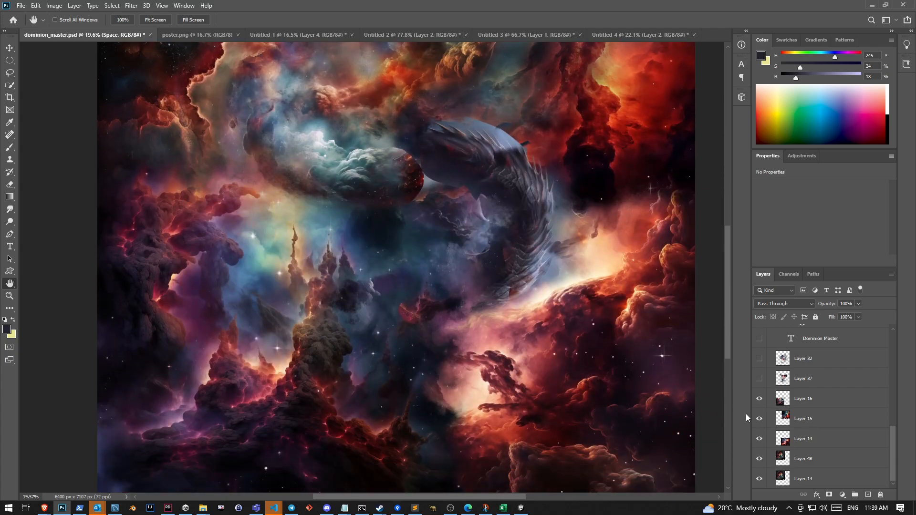
Hide Layers 15, 14, 48 and 13 to isolate Layer 16, and examine its erased, brush-textured edges up close
{"action": "left_click_drag", "start_coordinate": [759, 418], "coordinate": [760, 497]}
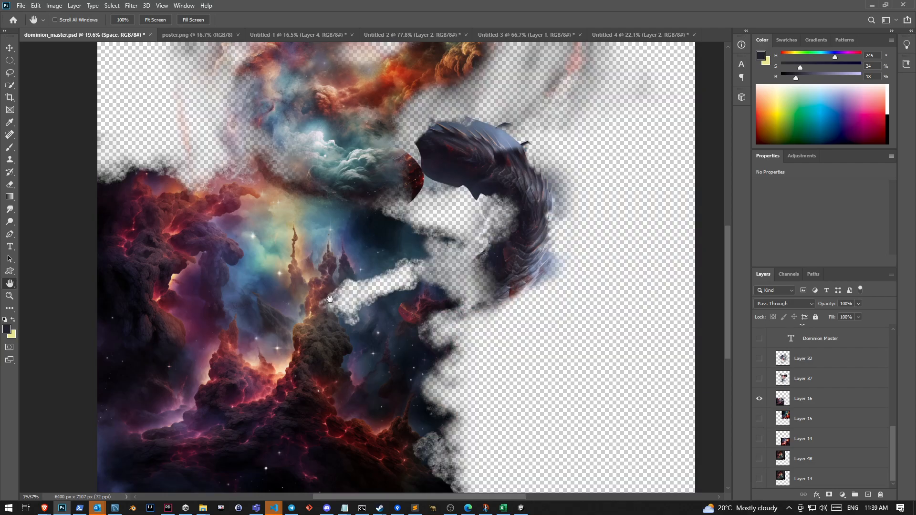
{"action": "scroll", "coordinate": [424, 356], "scroll_direction": "up", "scroll_amount": 5}
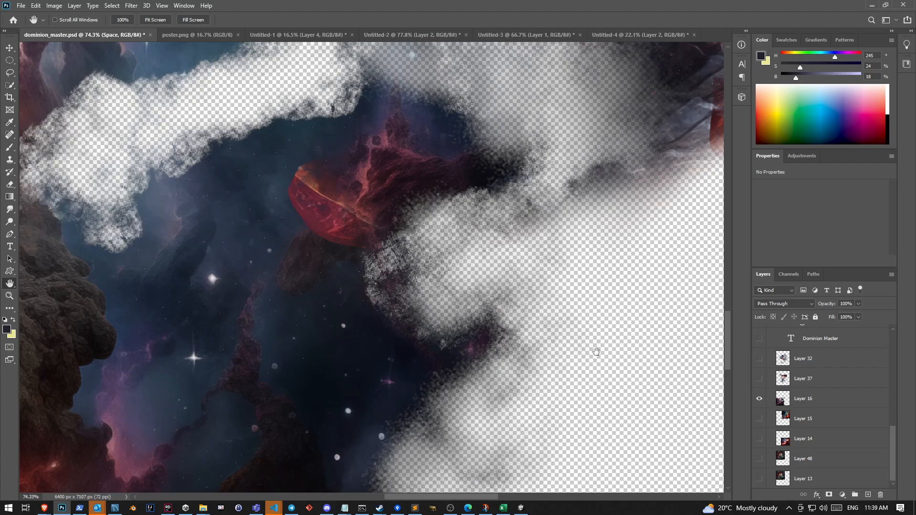
{"action": "scroll", "coordinate": [596, 348], "scroll_direction": "down", "scroll_amount": 3}
{"action": "scroll", "coordinate": [596, 348], "scroll_direction": "down", "scroll_amount": 1}
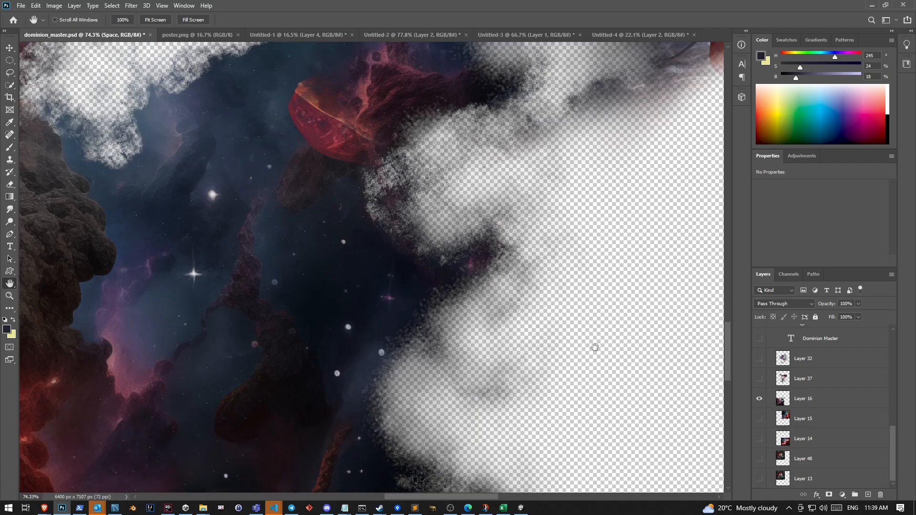
{"action": "scroll", "coordinate": [577, 410], "scroll_direction": "down", "scroll_amount": 1}
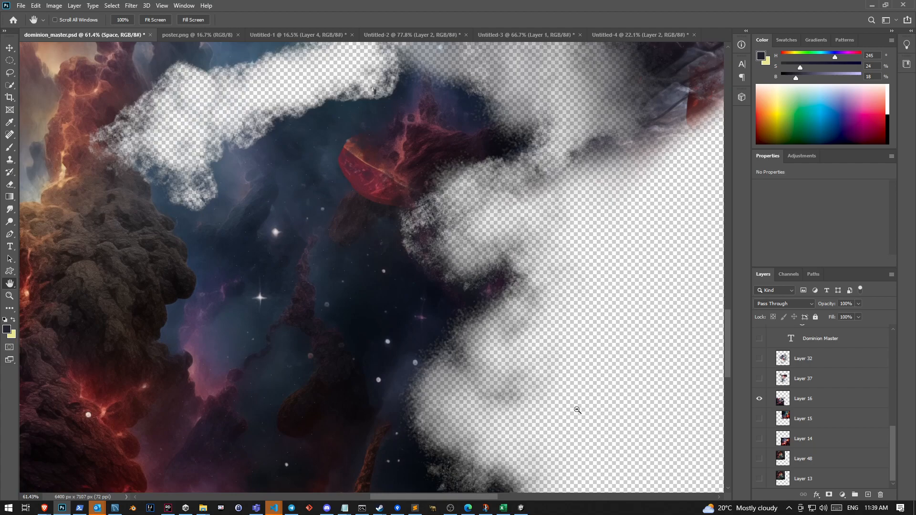
{"action": "scroll", "coordinate": [576, 410], "scroll_direction": "down", "scroll_amount": 1}
{"action": "scroll", "coordinate": [577, 410], "scroll_direction": "down", "scroll_amount": 1}
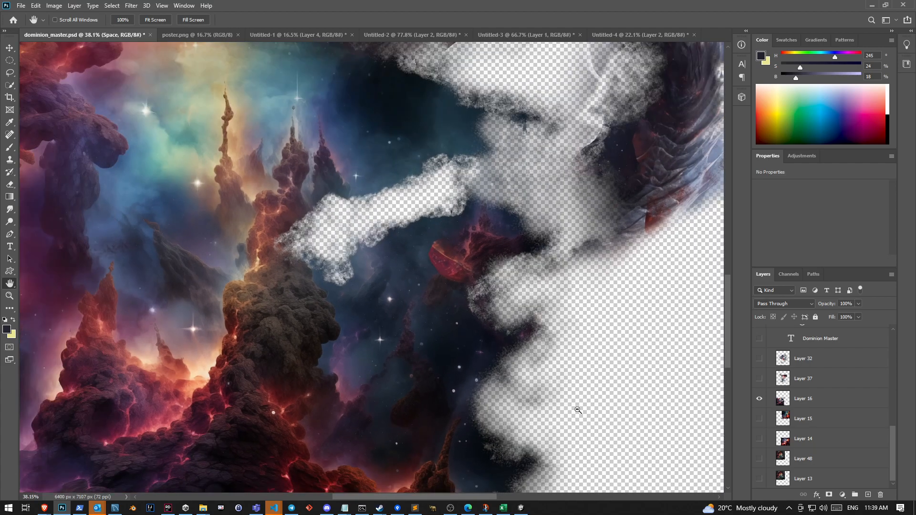
{"action": "scroll", "coordinate": [556, 408], "scroll_direction": "down", "scroll_amount": 4}
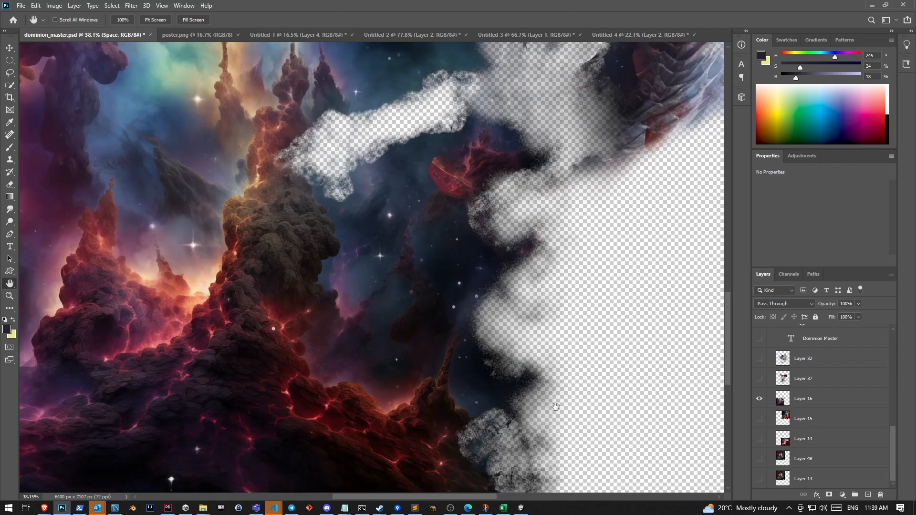
{"action": "scroll", "coordinate": [556, 406], "scroll_direction": "up", "scroll_amount": 2}
{"action": "mouse_move", "coordinate": [729, 307]}
{"action": "left_mouse_down"}
{"action": "mouse_move", "coordinate": [731, 245]}
{"action": "mouse_move", "coordinate": [731, 312]}
{"action": "left_mouse_up"}
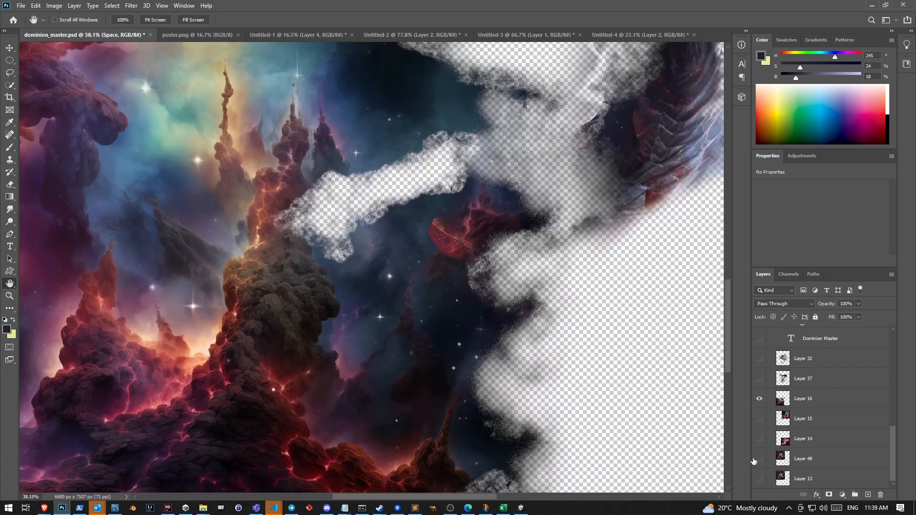
Show Layer 14 beneath Layer 16 and examine how the two images blend around the rock spires
{"action": "left_click", "coordinate": [760, 439]}
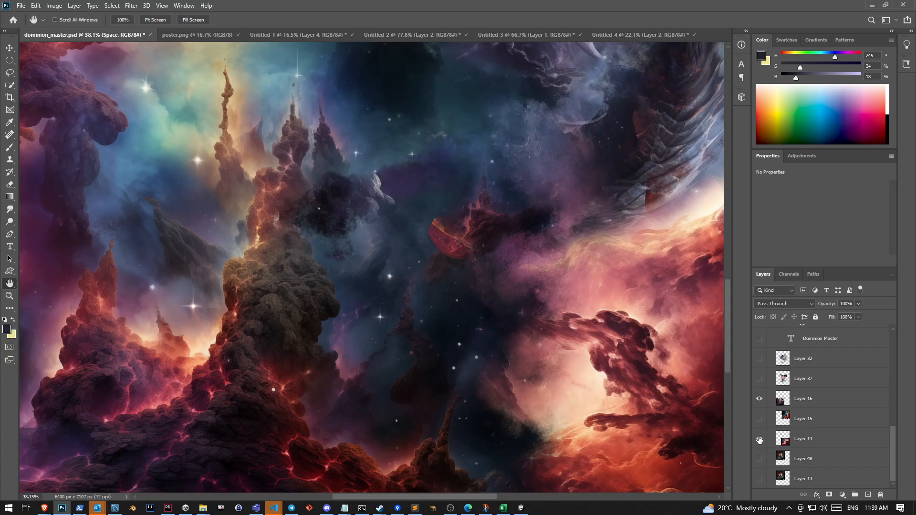
{"action": "scroll", "coordinate": [511, 338], "scroll_direction": "down", "scroll_amount": 3}
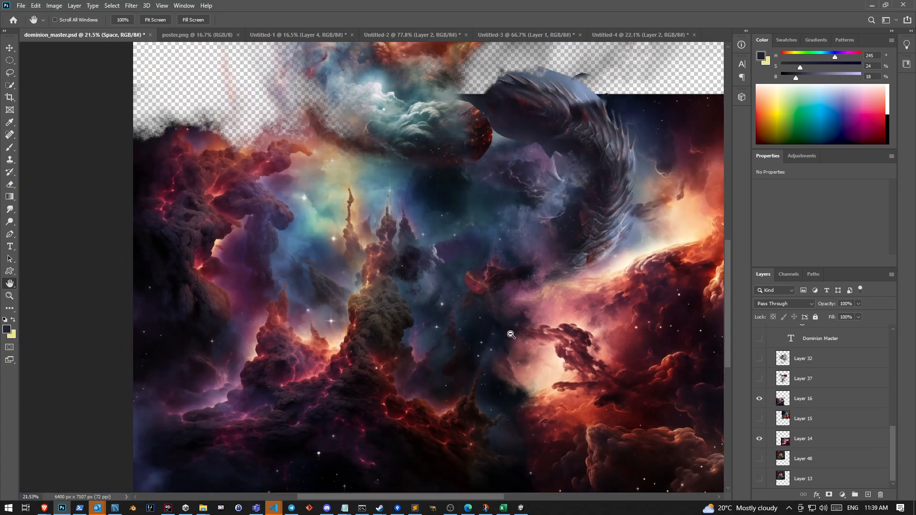
{"action": "scroll", "coordinate": [431, 186], "scroll_direction": "up", "scroll_amount": 8}
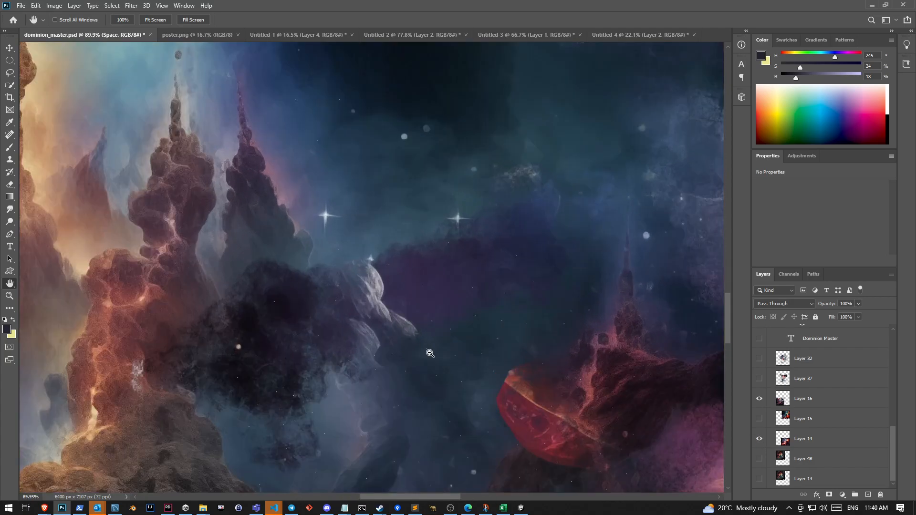
{"action": "scroll", "coordinate": [430, 353], "scroll_direction": "down", "scroll_amount": 6}
{"action": "scroll", "coordinate": [406, 316], "scroll_direction": "up", "scroll_amount": 3}
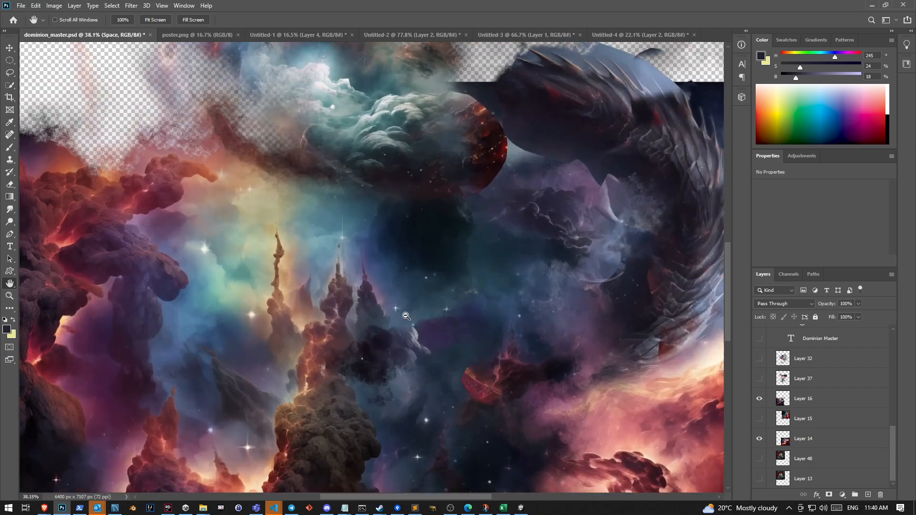
{"action": "scroll", "coordinate": [406, 316], "scroll_direction": "up", "scroll_amount": 3}
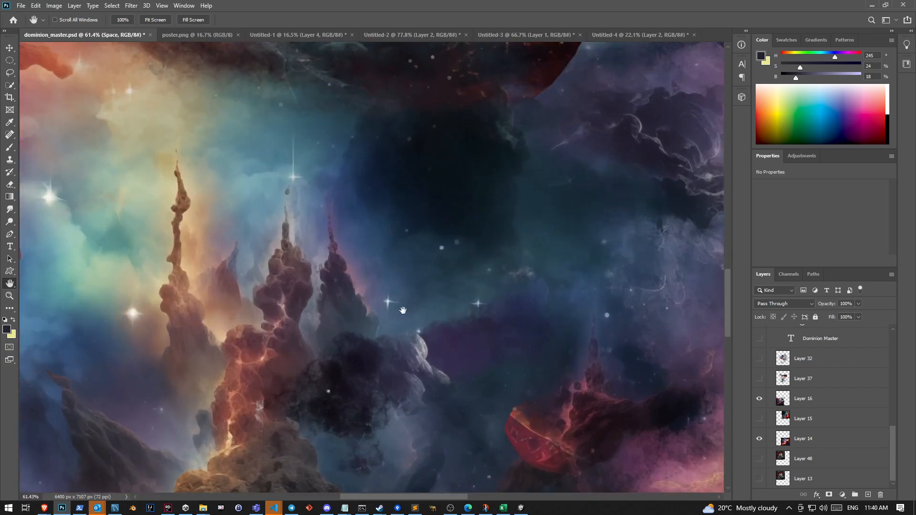
{"action": "scroll", "coordinate": [424, 346], "scroll_direction": "down", "scroll_amount": 5}
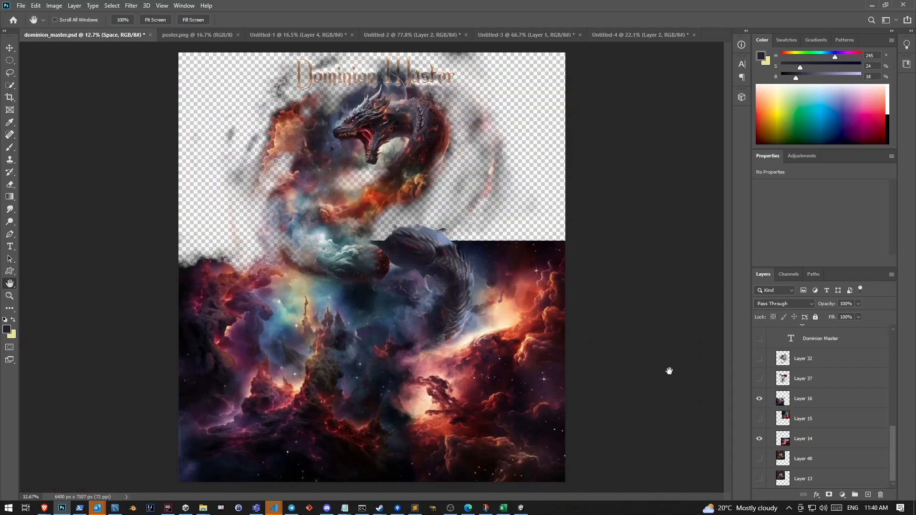
Show Layers 15, 48 and 13 again to complete the base space background
{"action": "left_click", "coordinate": [759, 418]}
{"action": "left_click", "coordinate": [758, 458]}
{"action": "left_click", "coordinate": [759, 479]}
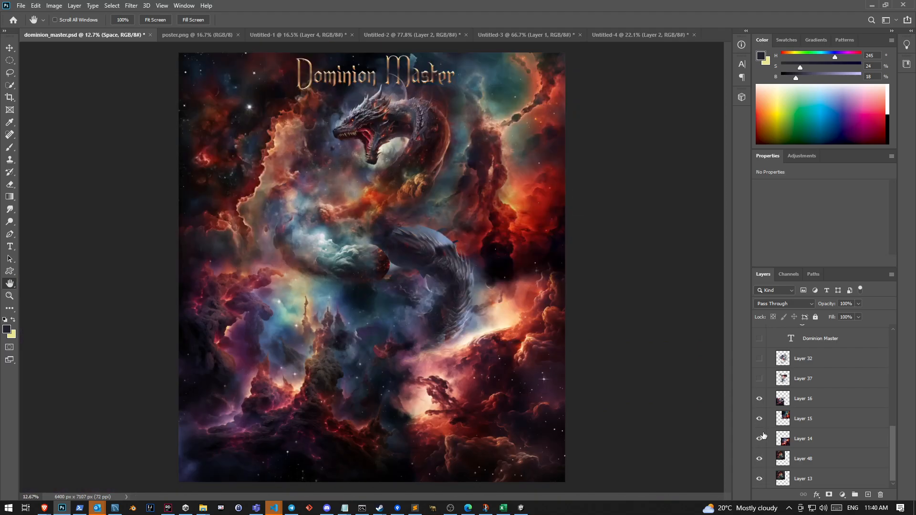
Show Layer 37, Layer 32 and the Dominion Master text layer again, along with the Spheres, Castles and Planets groups
{"action": "scroll", "coordinate": [757, 390], "scroll_direction": "up", "scroll_amount": 2}
{"action": "left_click", "coordinate": [759, 418]}
{"action": "left_click", "coordinate": [759, 399]}
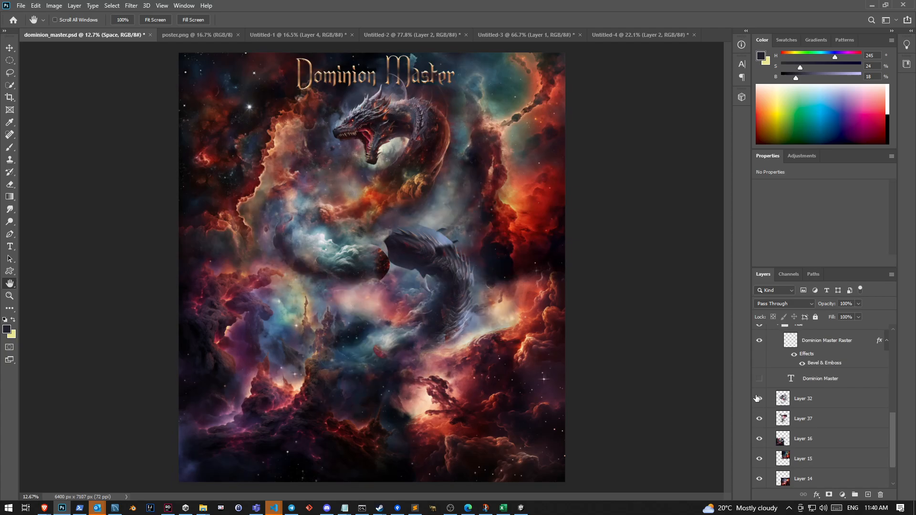
{"action": "scroll", "coordinate": [811, 405], "scroll_direction": "up", "scroll_amount": 5}
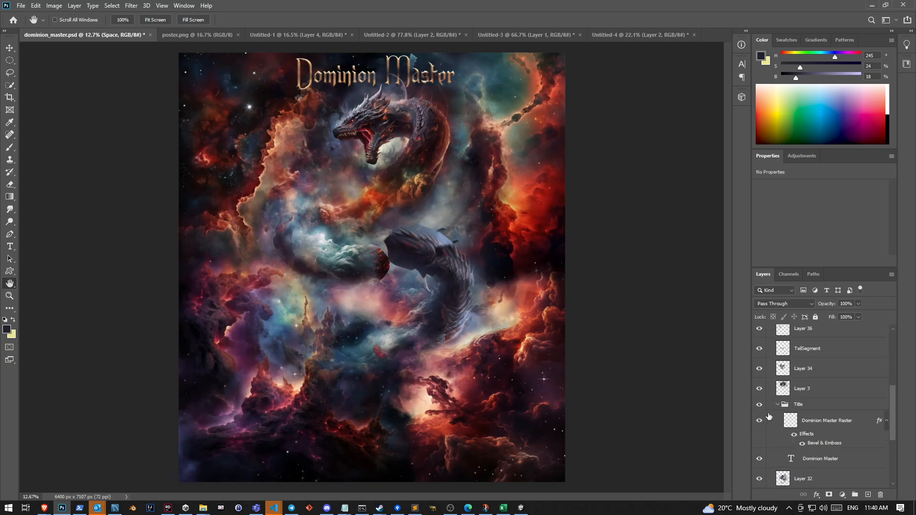
{"action": "left_click_drag", "start_coordinate": [759, 392], "coordinate": [762, 421]}
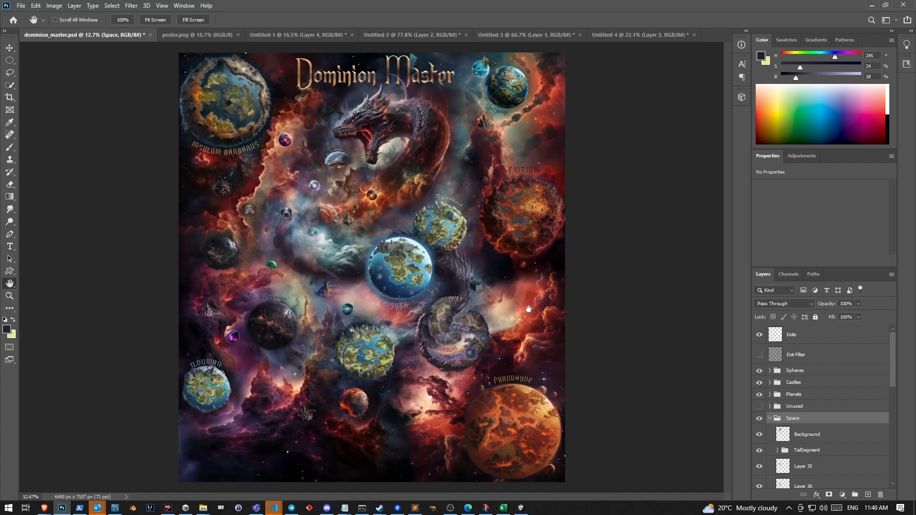
Examine the restored poster up close, from the Quadrata castle to the Ym'Bassyr planet, dragon head and Insulum Barbarus area
{"action": "scroll", "coordinate": [510, 291], "scroll_direction": "up", "scroll_amount": 10}
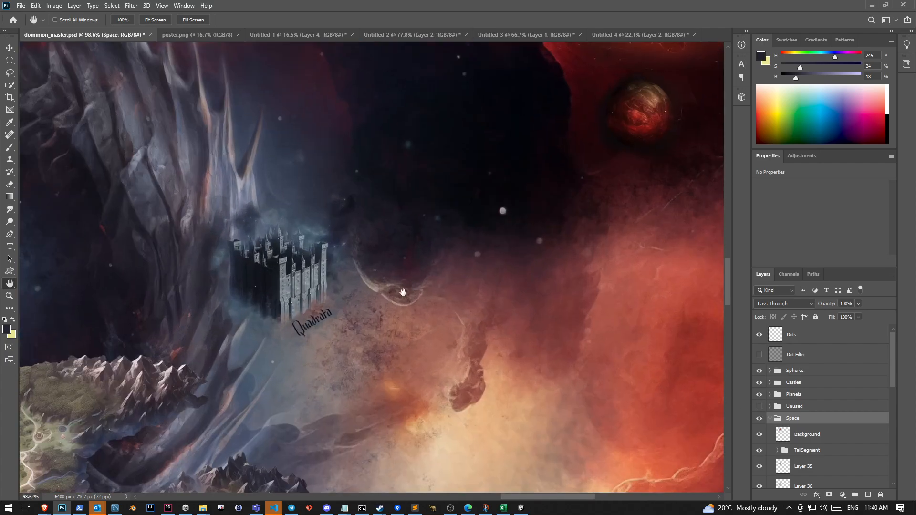
{"action": "scroll", "coordinate": [404, 292], "scroll_direction": "up", "scroll_amount": 2}
{"action": "scroll", "coordinate": [400, 300], "scroll_direction": "down", "scroll_amount": 8}
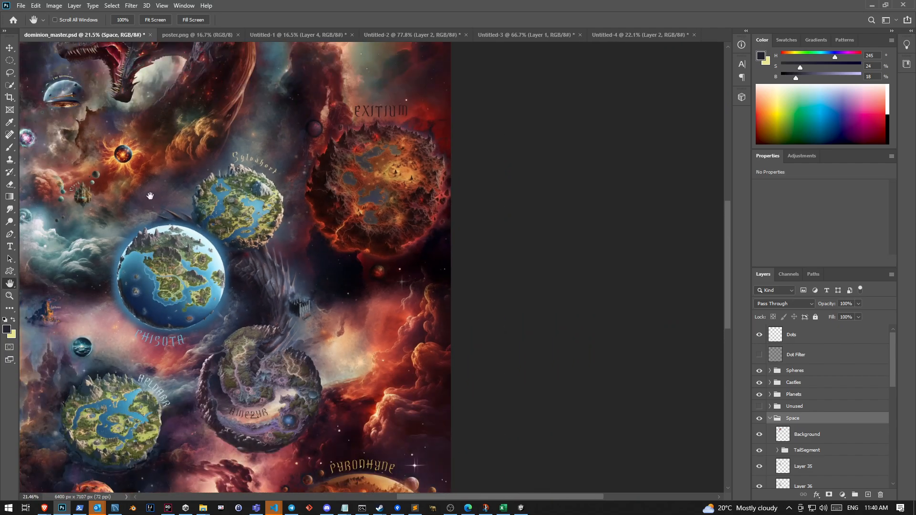
{"action": "left_click_drag", "start_coordinate": [150, 196], "coordinate": [436, 356]}
{"action": "left_click_drag", "start_coordinate": [356, 188], "coordinate": [213, 297]}
{"action": "scroll", "coordinate": [578, 270], "scroll_direction": "up", "scroll_amount": 5}
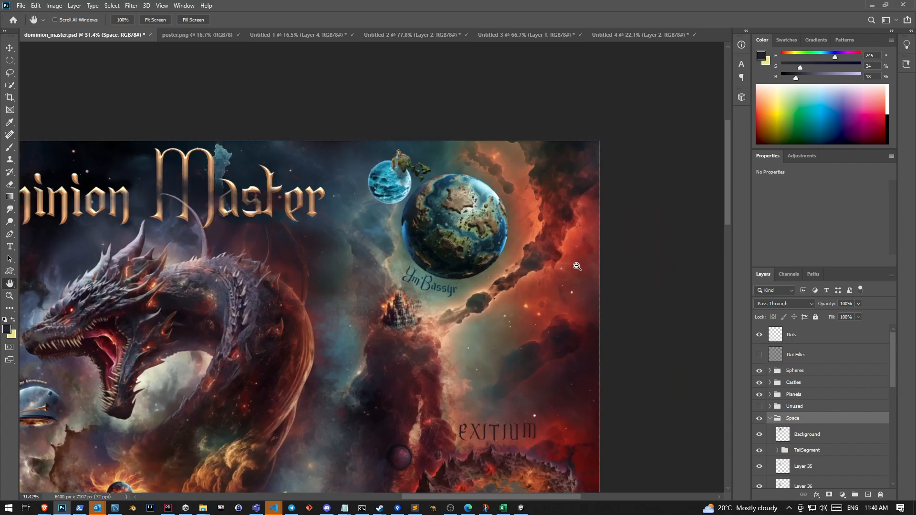
{"action": "scroll", "coordinate": [539, 273], "scroll_direction": "down", "scroll_amount": 1}
{"action": "left_click_drag", "start_coordinate": [267, 426], "coordinate": [690, 270]}
{"action": "left_click_drag", "start_coordinate": [449, 371], "coordinate": [514, 355]}
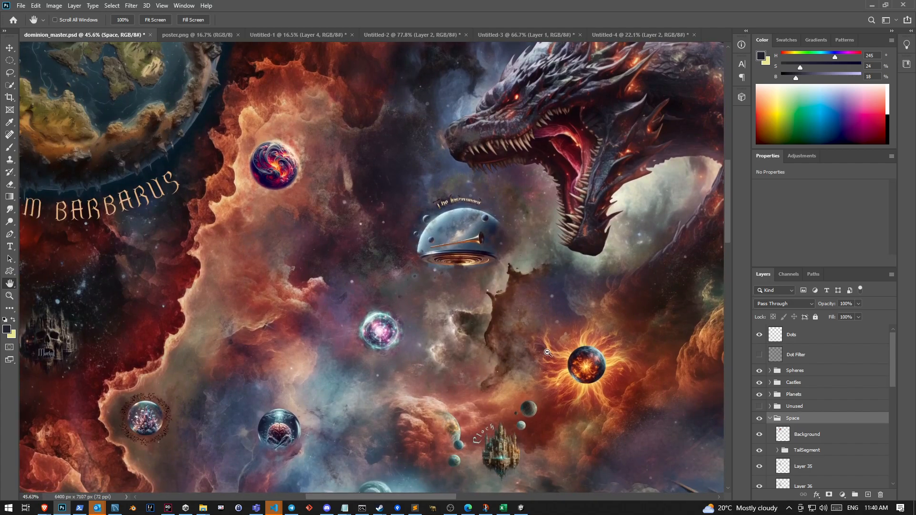
{"action": "scroll", "coordinate": [425, 325], "scroll_direction": "down", "scroll_amount": 9}
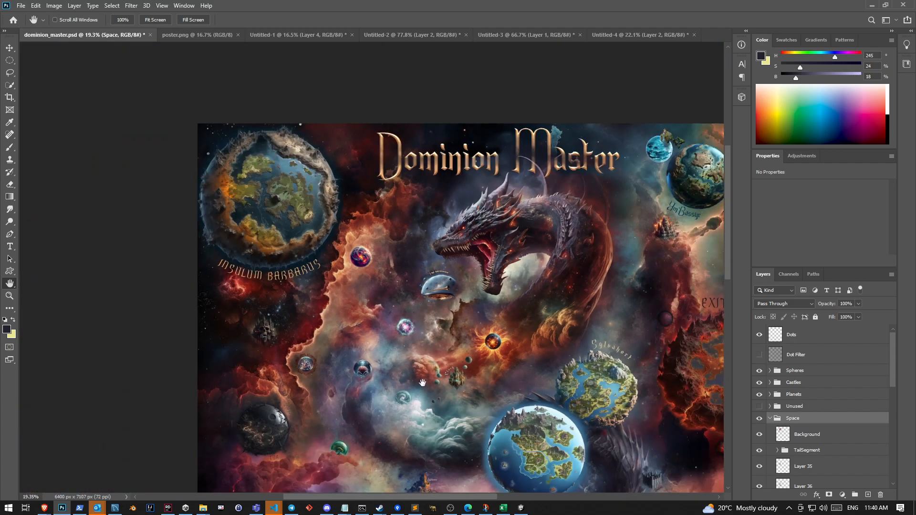
Examine the planets across the poster's lower half, including Haleymere and Ilduman, and return to the title area
{"action": "left_click_drag", "start_coordinate": [458, 381], "coordinate": [307, 99]}
{"action": "left_click_drag", "start_coordinate": [371, 314], "coordinate": [504, 286]}
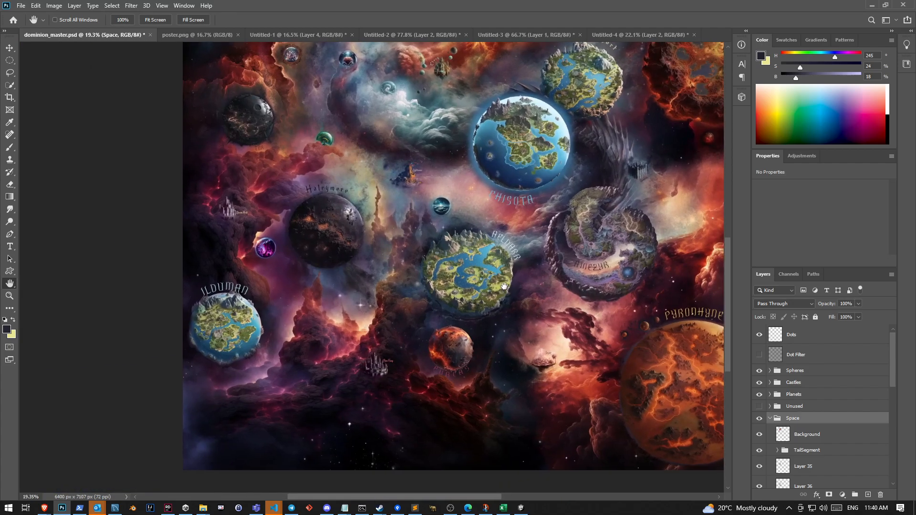
{"action": "scroll", "coordinate": [334, 172], "scroll_direction": "up", "scroll_amount": 5}
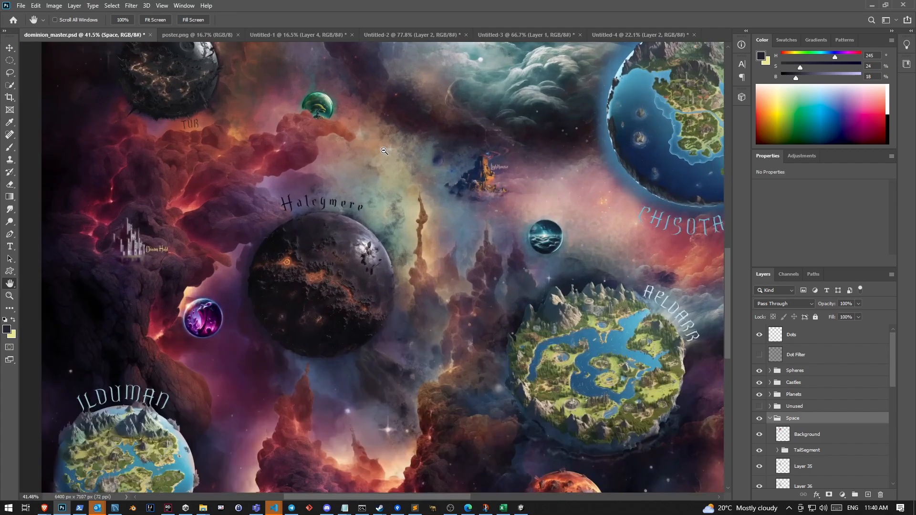
{"action": "scroll", "coordinate": [382, 151], "scroll_direction": "down", "scroll_amount": 3}
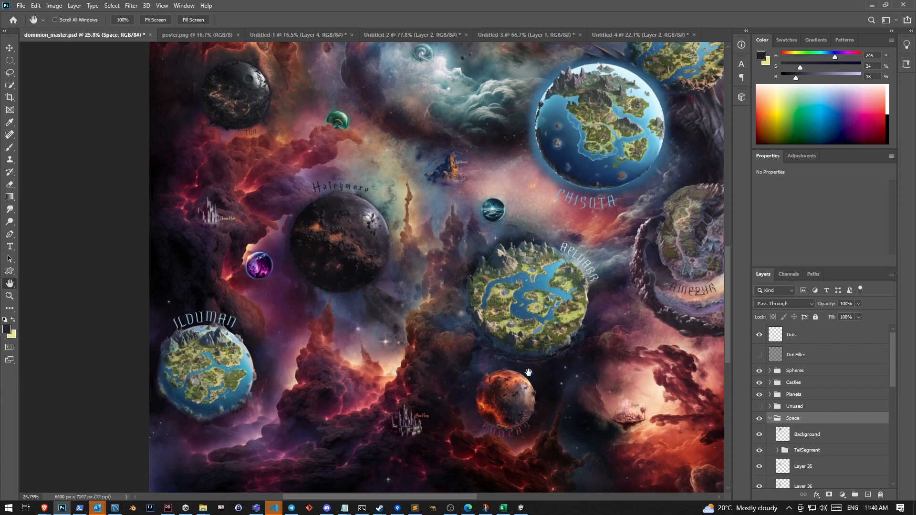
{"action": "left_click_drag", "start_coordinate": [526, 372], "coordinate": [416, 321]}
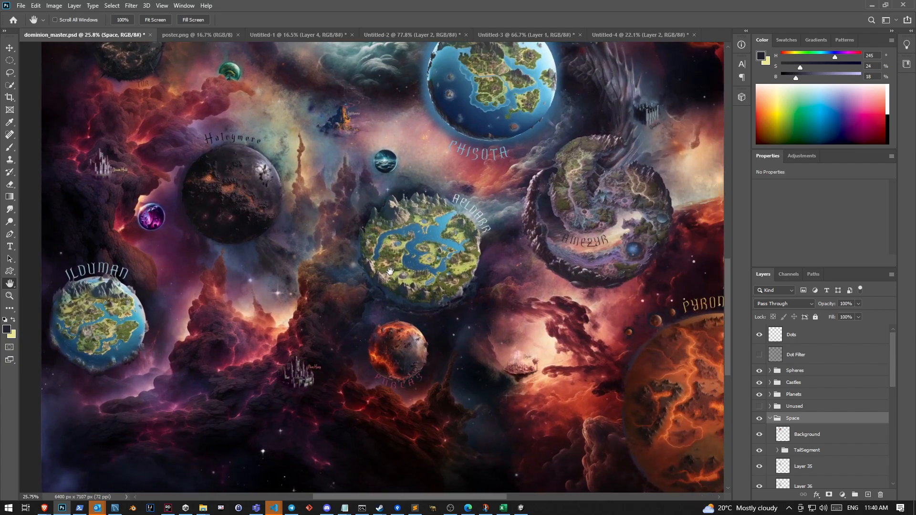
{"action": "left_click_drag", "start_coordinate": [260, 175], "coordinate": [162, 395]}
{"action": "left_click_drag", "start_coordinate": [277, 148], "coordinate": [328, 339]}
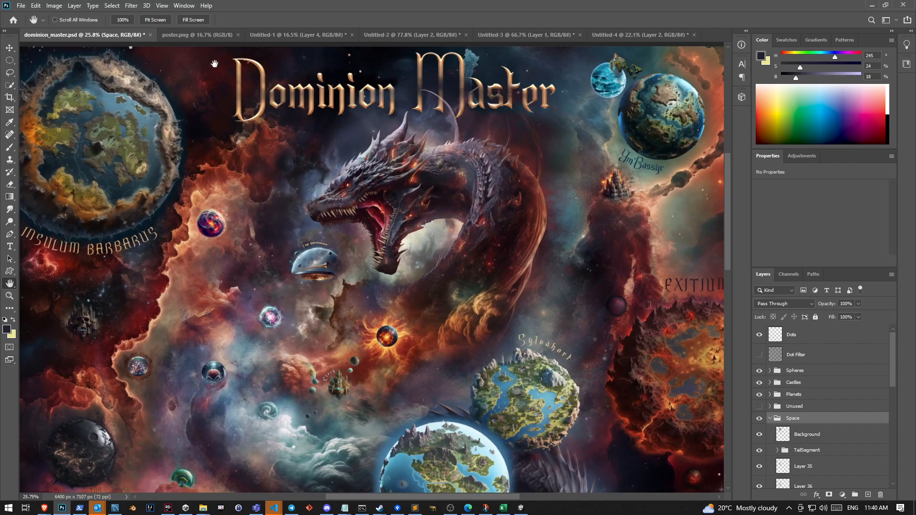
Switch to the poster.png document and examine the Desolation of N'guor poster up close
{"action": "left_click", "coordinate": [207, 35]}
{"action": "left_click", "coordinate": [387, 252], "text": "ctrl"}
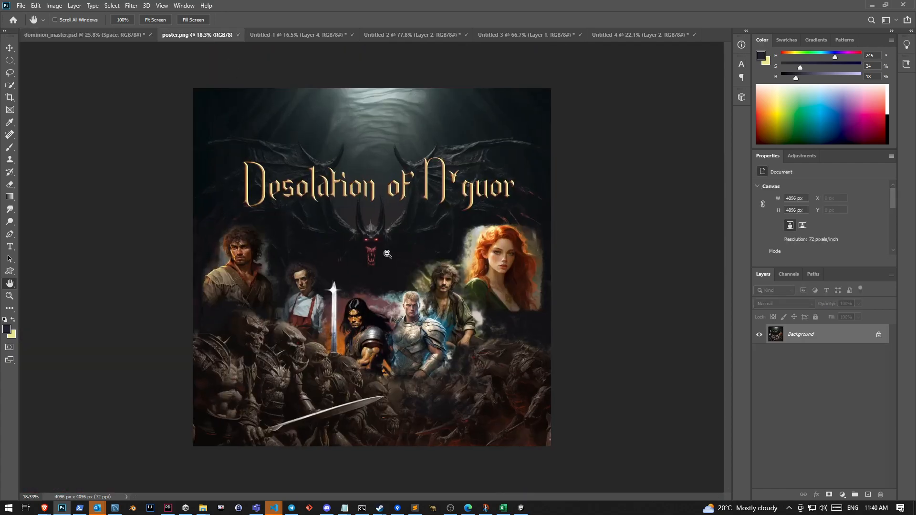
{"action": "scroll", "coordinate": [337, 213], "scroll_direction": "down", "scroll_amount": 1}
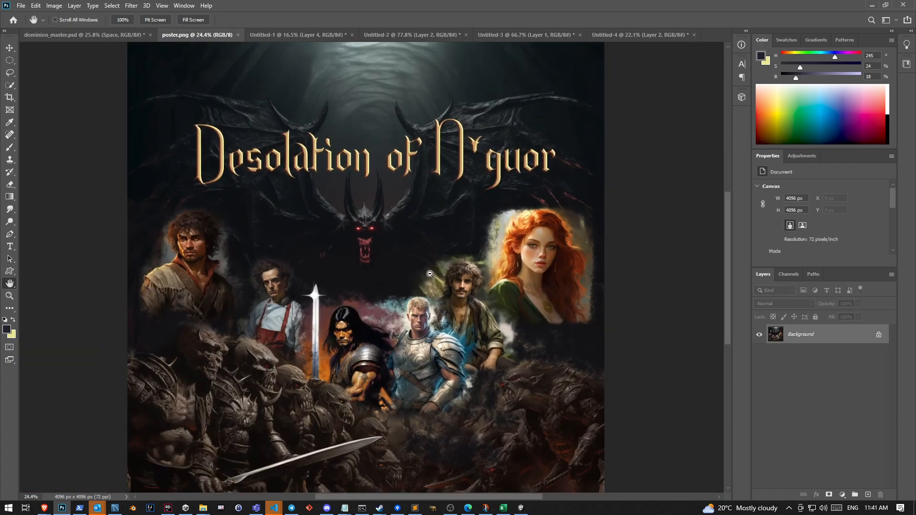
{"action": "scroll", "coordinate": [457, 256], "scroll_direction": "down", "scroll_amount": 1}
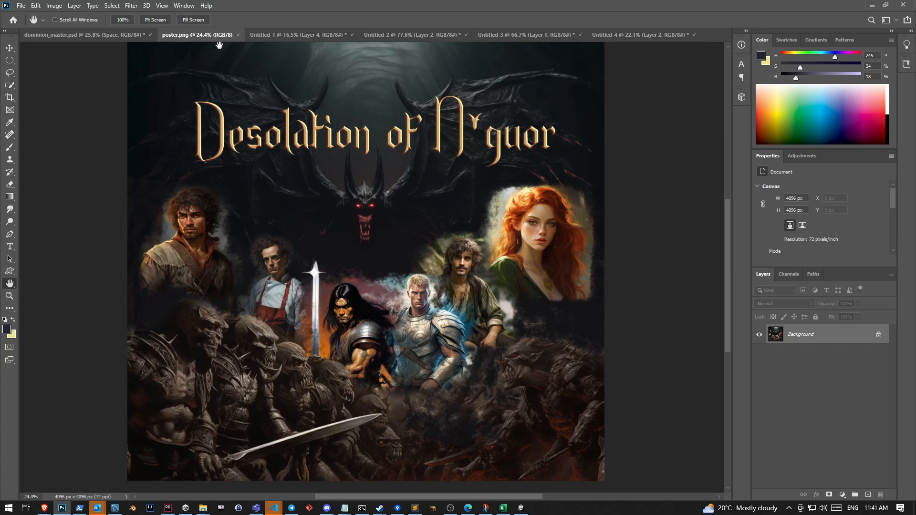
Switch to the Untitled-1 document and examine the isometric walled town artwork up close
{"action": "left_click", "coordinate": [282, 36]}
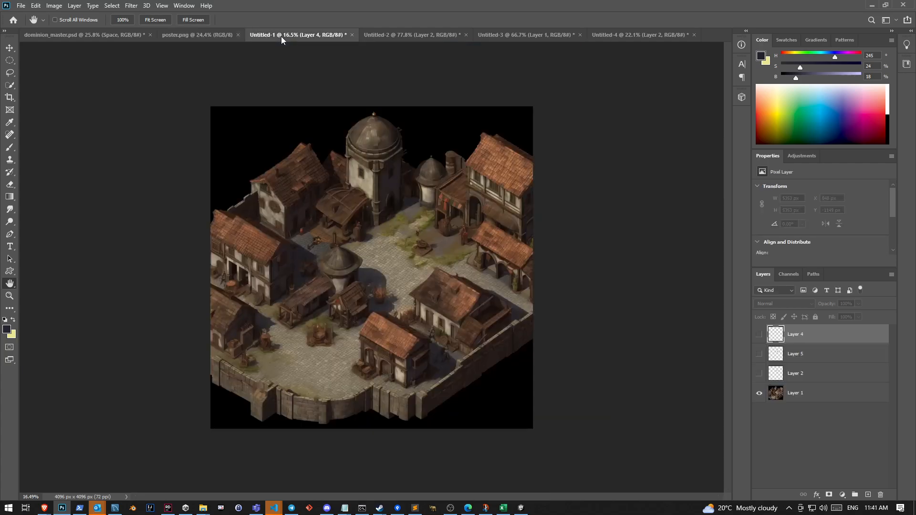
{"action": "left_click", "coordinate": [476, 215], "text": "ctrl"}
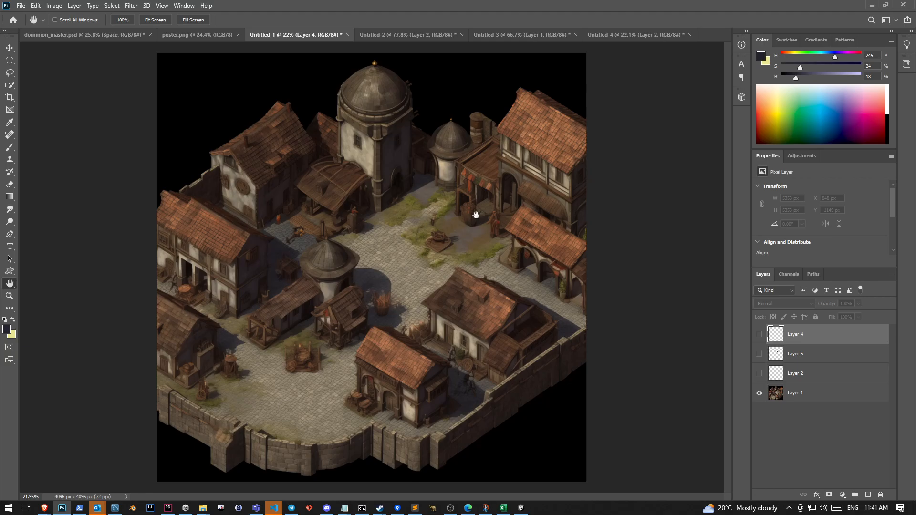
Switch to Discord and search the Midjourney Bot conversation for "baldurs gate"
{"action": "left_click", "coordinate": [326, 508]}
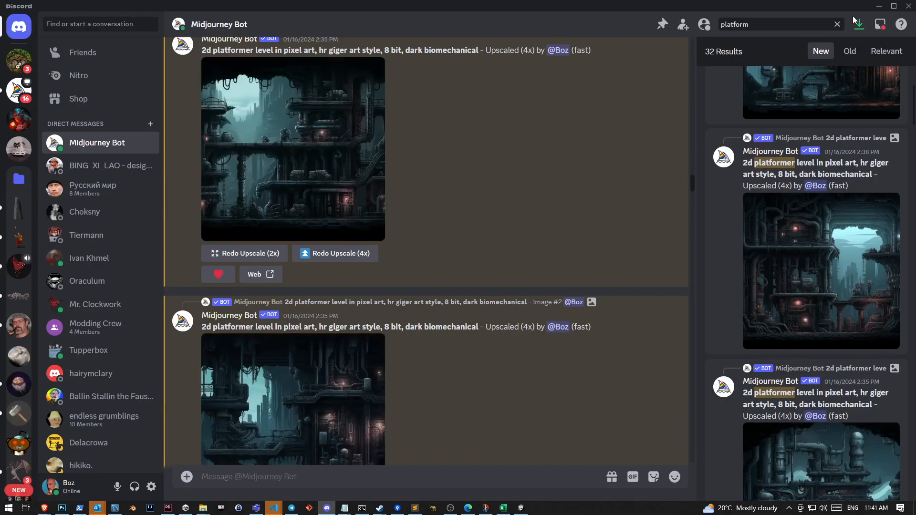
{"action": "left_click", "coordinate": [836, 24]}
{"action": "type", "text": "baldurs gate"}
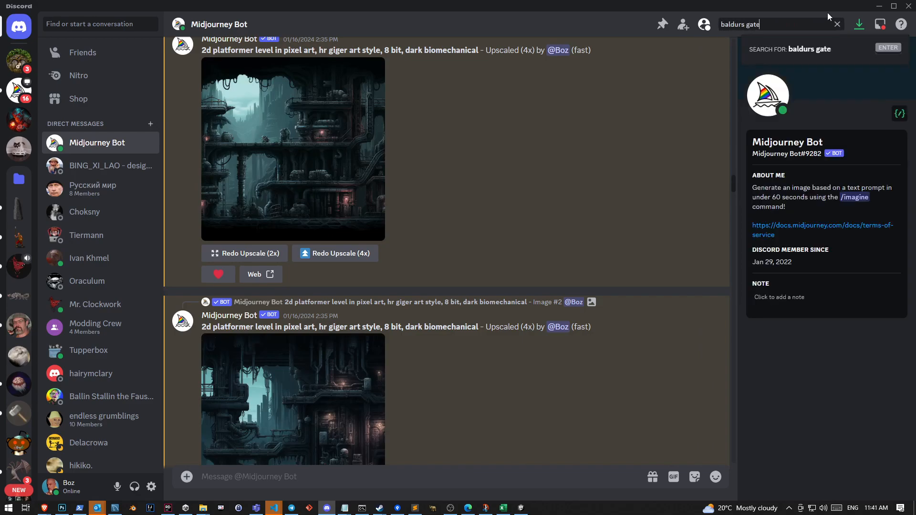
{"action": "key", "text": "Return"}
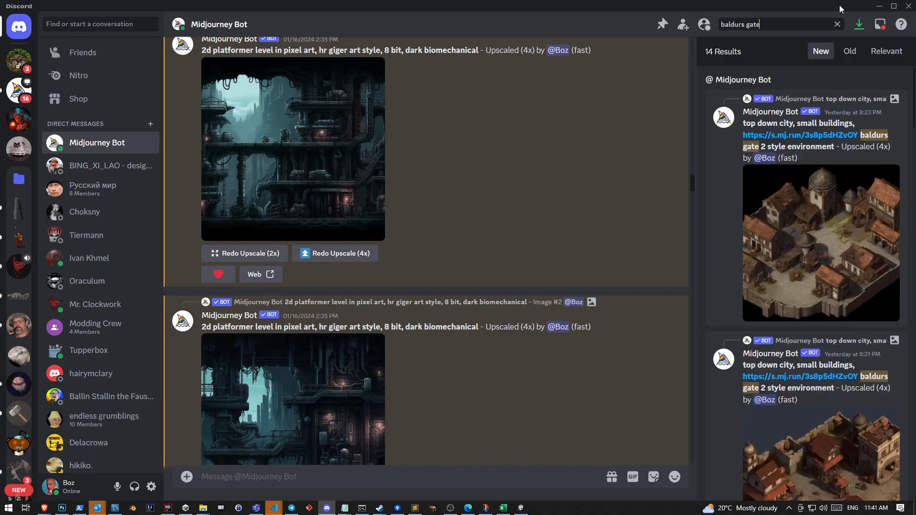
Jump to the newest walled town result and look through the earlier messages for the "top down city entrance, small buildings" prompt
{"action": "left_click", "coordinate": [893, 99]}
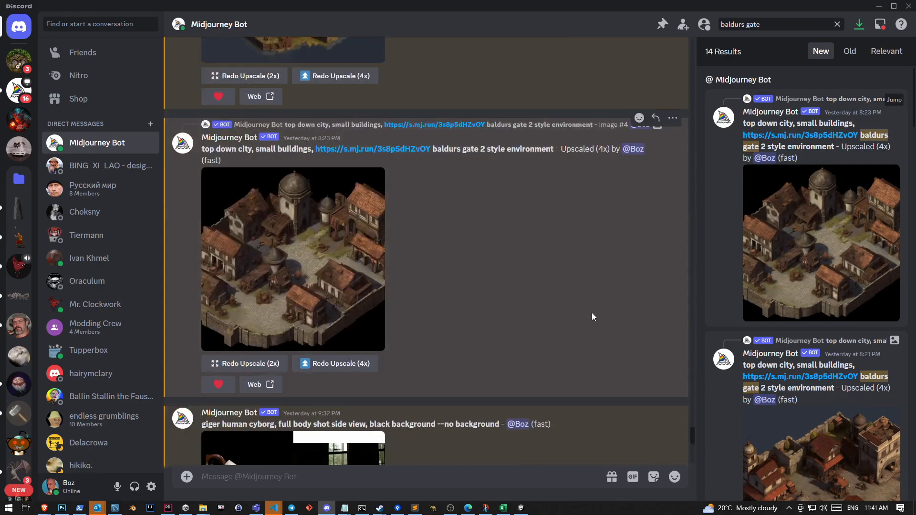
{"action": "scroll", "coordinate": [591, 342], "scroll_direction": "up", "scroll_amount": 5}
{"action": "scroll", "coordinate": [591, 339], "scroll_direction": "up", "scroll_amount": 10}
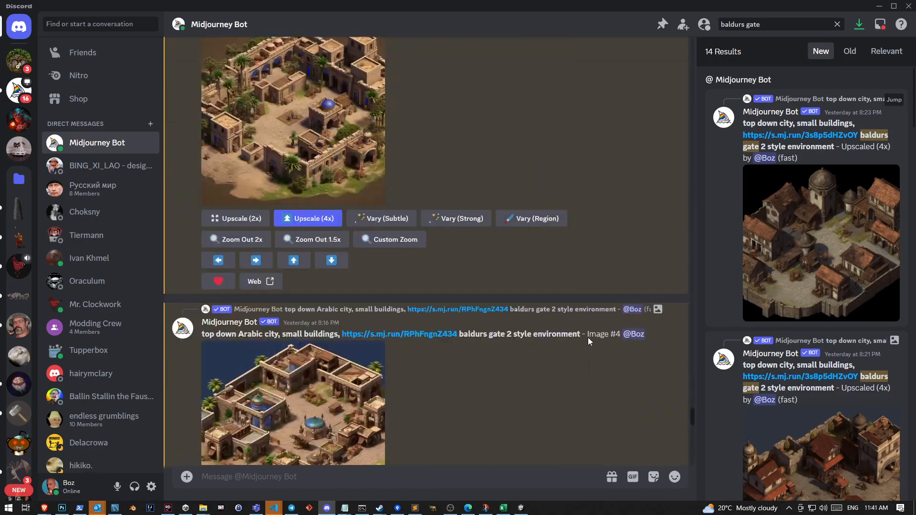
{"action": "scroll", "coordinate": [588, 333], "scroll_direction": "up", "scroll_amount": 15}
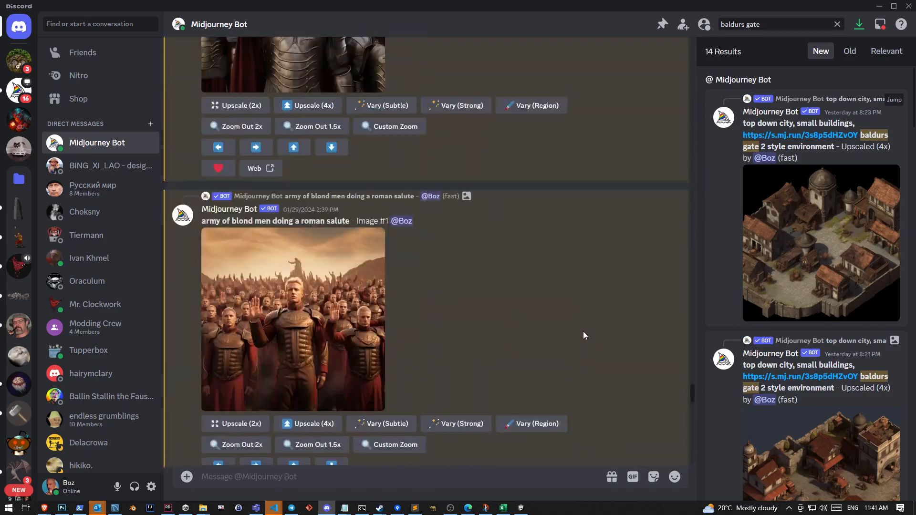
{"action": "scroll", "coordinate": [580, 328], "scroll_direction": "down", "scroll_amount": 10}
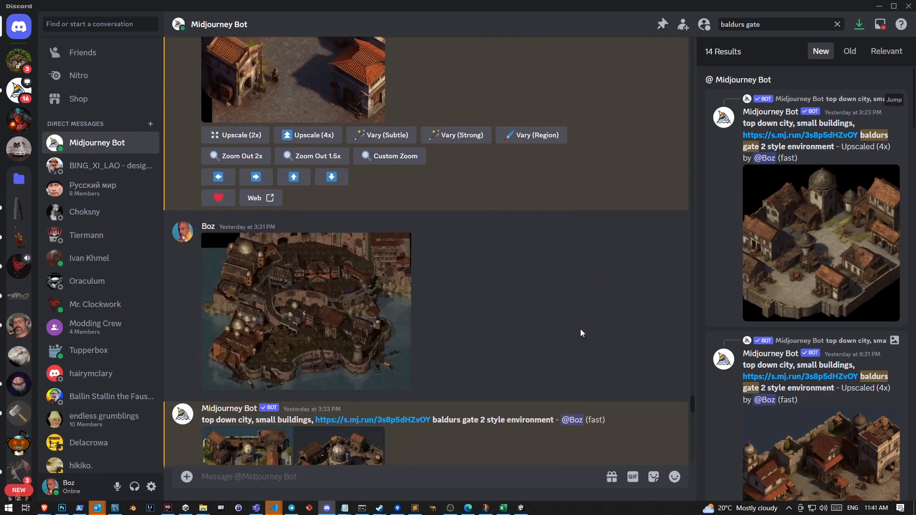
{"action": "scroll", "coordinate": [580, 329], "scroll_direction": "up", "scroll_amount": 2}
{"action": "scroll", "coordinate": [580, 330], "scroll_direction": "up", "scroll_amount": 8}
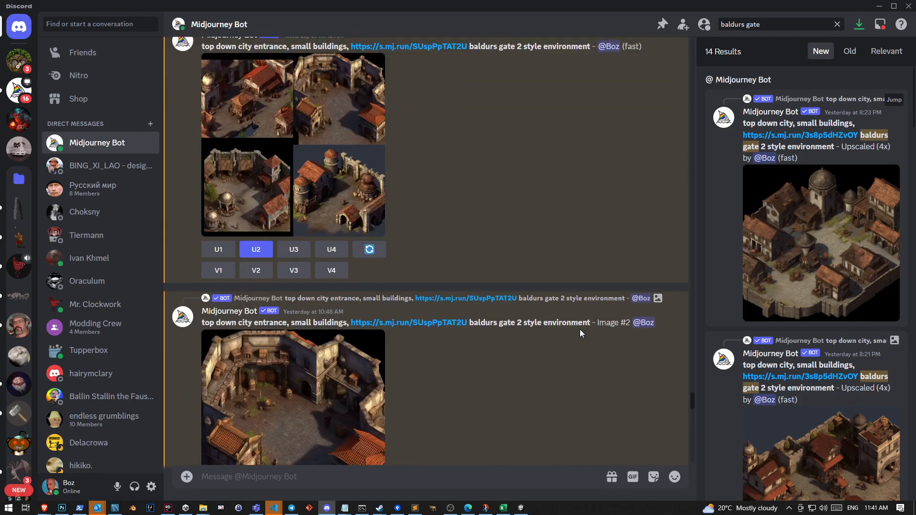
{"action": "scroll", "coordinate": [579, 329], "scroll_direction": "down", "scroll_amount": 3}
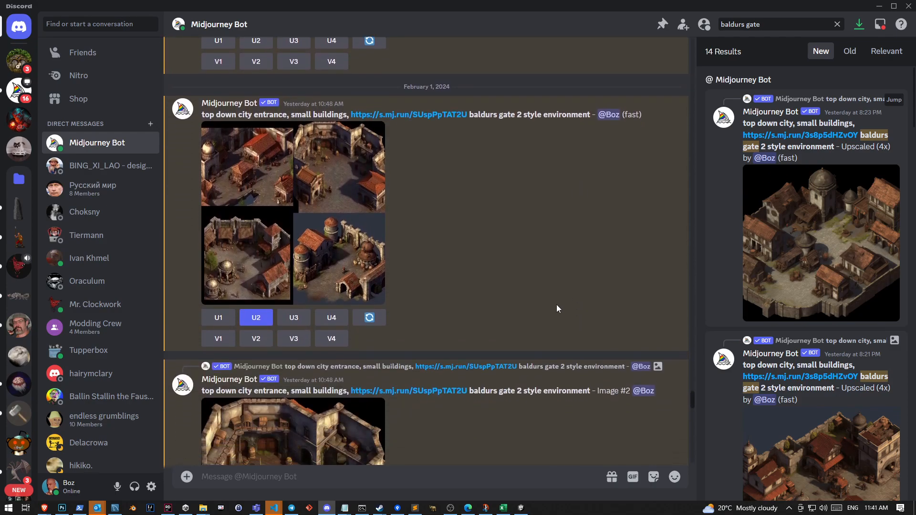
{"action": "left_click", "coordinate": [396, 112]}
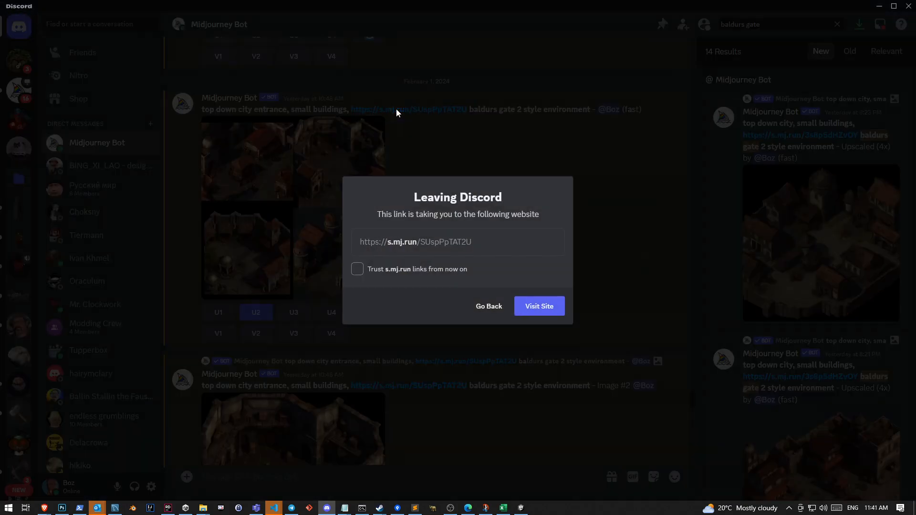
{"action": "left_click", "coordinate": [530, 308]}
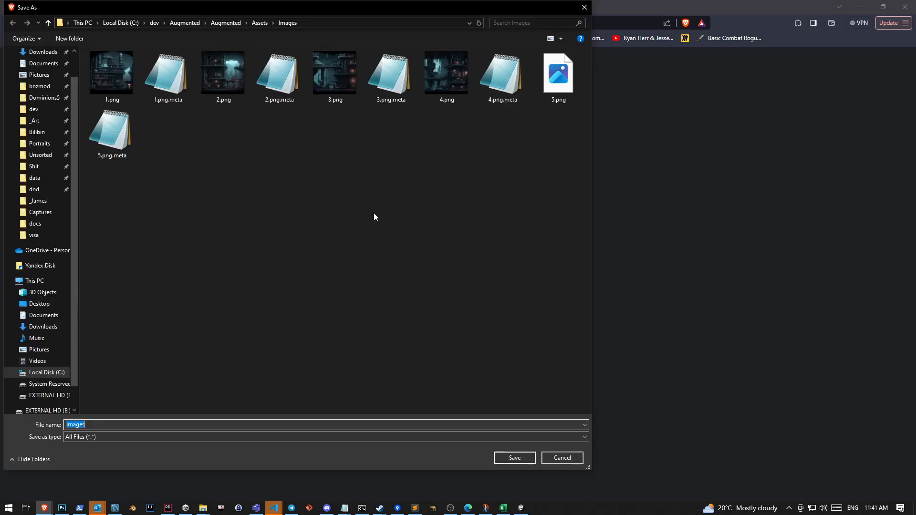
{"action": "left_click", "coordinate": [562, 459]}
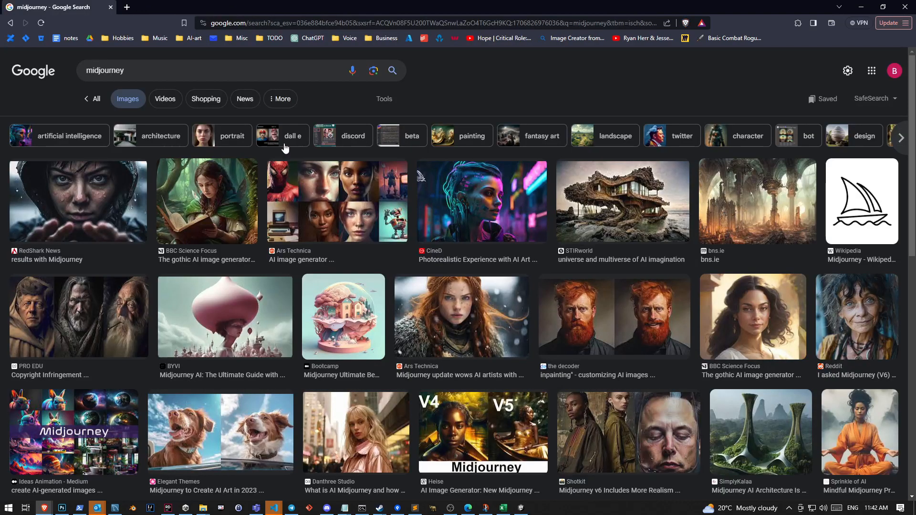
{"action": "left_click", "coordinate": [327, 508]}
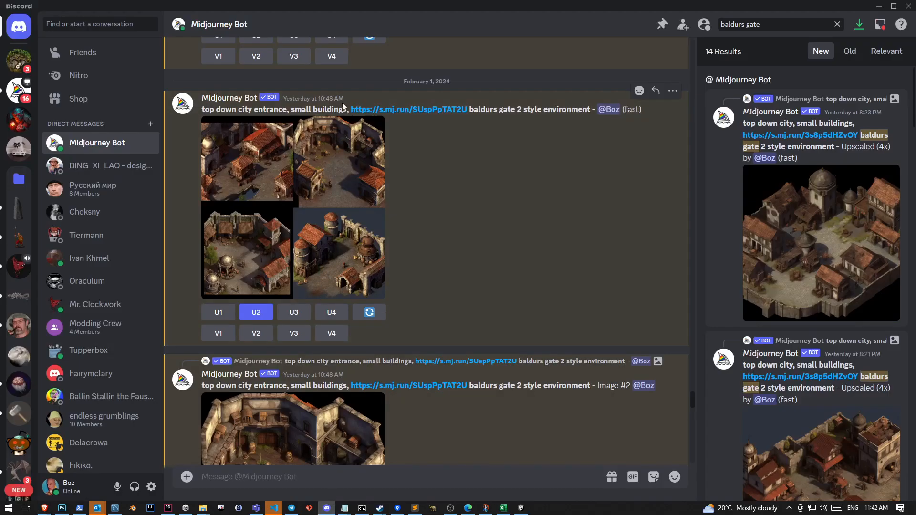
Open the city entrance prompt's reference link, trusting s.mj.run links from now on, and save the file as images in the Images folder
{"action": "left_click", "coordinate": [373, 109]}
{"action": "left_click", "coordinate": [453, 269]}
{"action": "left_click", "coordinate": [540, 308]}
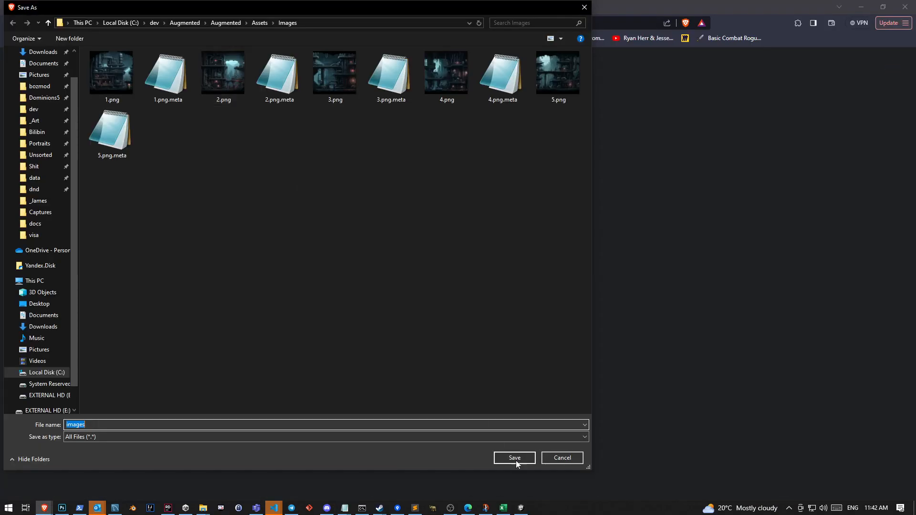
{"action": "left_click", "coordinate": [519, 460]}
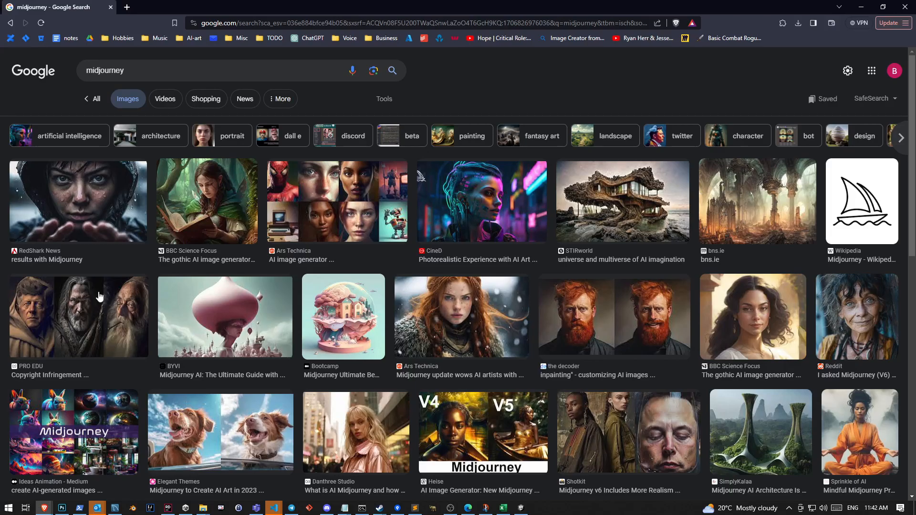
{"action": "left_click", "coordinate": [326, 508]}
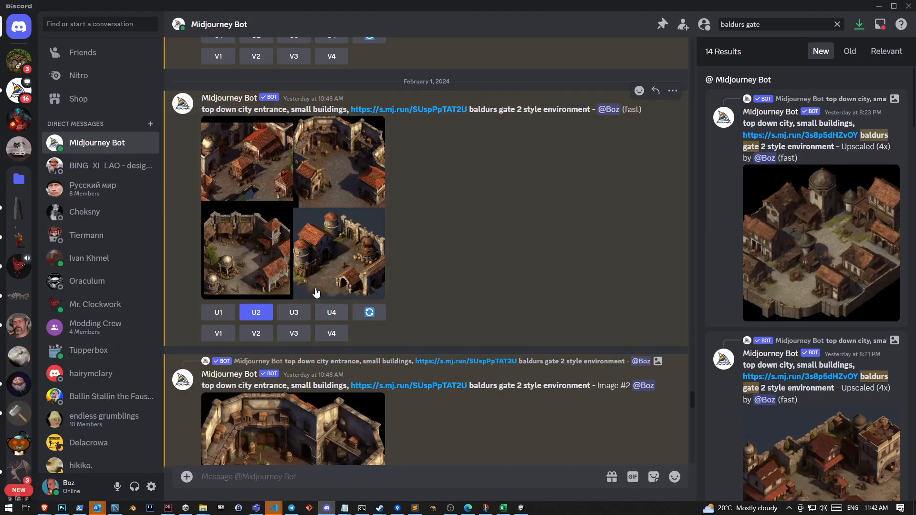
{"action": "left_click", "coordinate": [406, 110]}
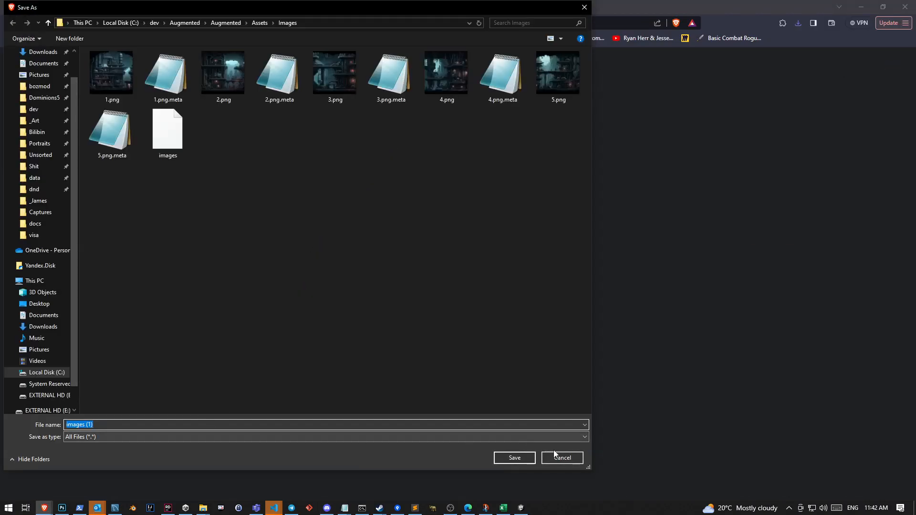
{"action": "left_click", "coordinate": [568, 454]}
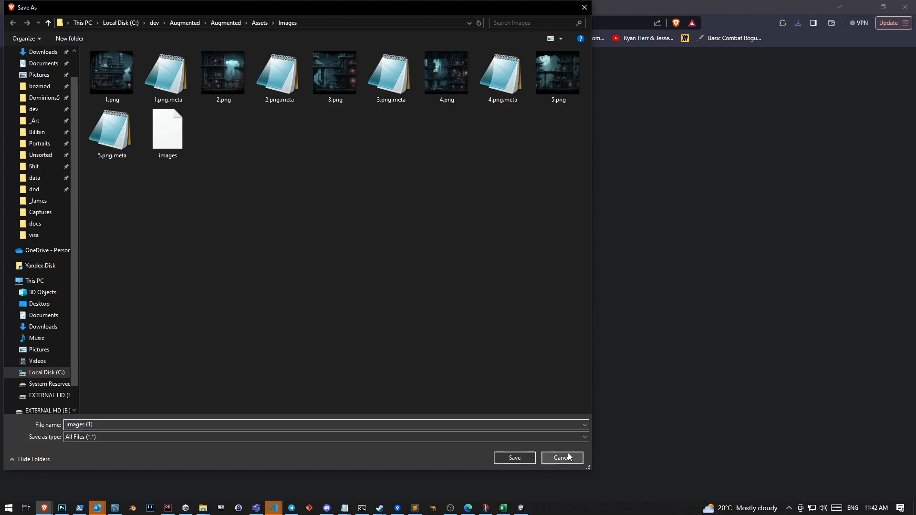
{"action": "key", "text": "alt+Tab"}
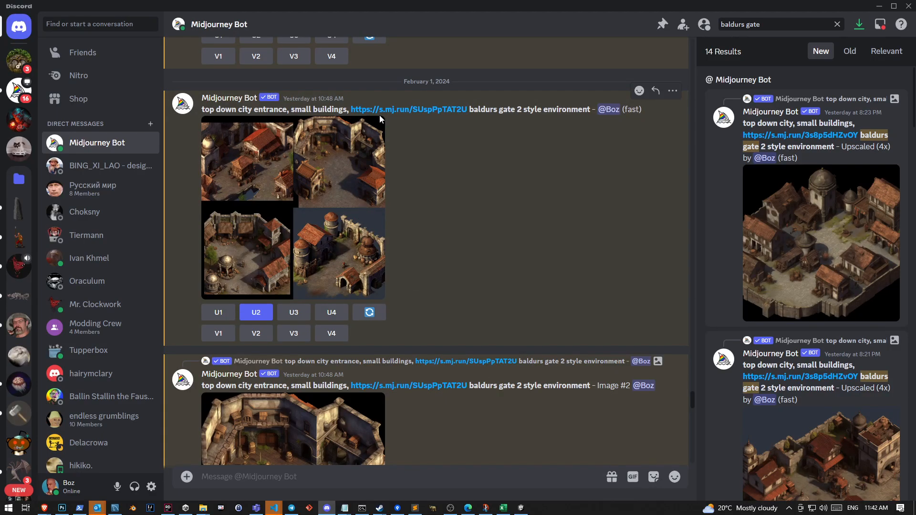
{"action": "scroll", "coordinate": [361, 343], "scroll_direction": "up", "scroll_amount": 4}
{"action": "scroll", "coordinate": [359, 340], "scroll_direction": "down", "scroll_amount": 4}
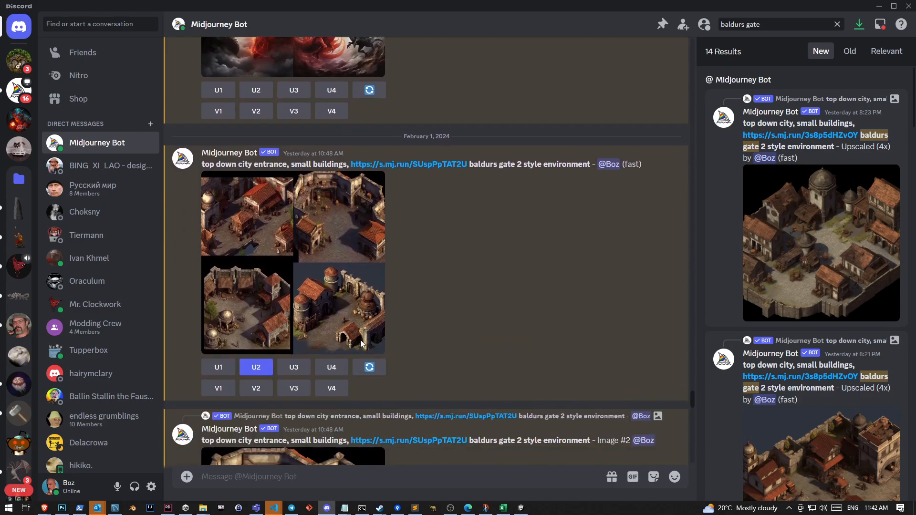
Switch to the Brave browser and search Google Images for "baldurs gate 2 athkatla"
{"action": "mouse_move", "coordinate": [44, 507]}
{"action": "left_click", "coordinate": [264, 440]}
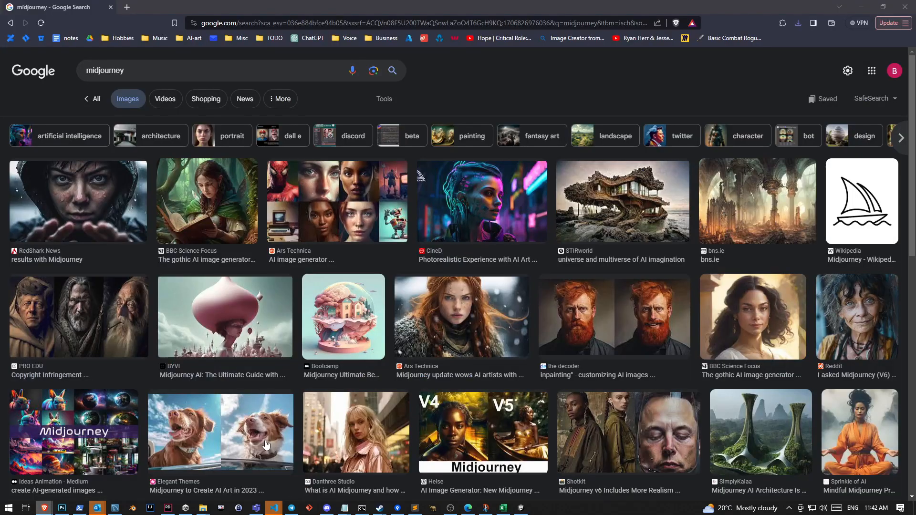
{"action": "double_click", "coordinate": [194, 72]}
{"action": "type", "text": "baldurs gate"}
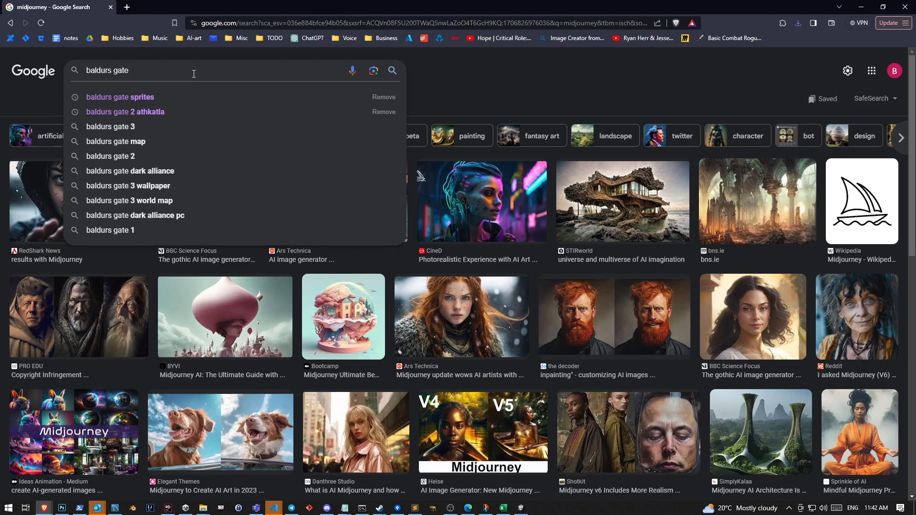
{"action": "type", "text": " 2"}
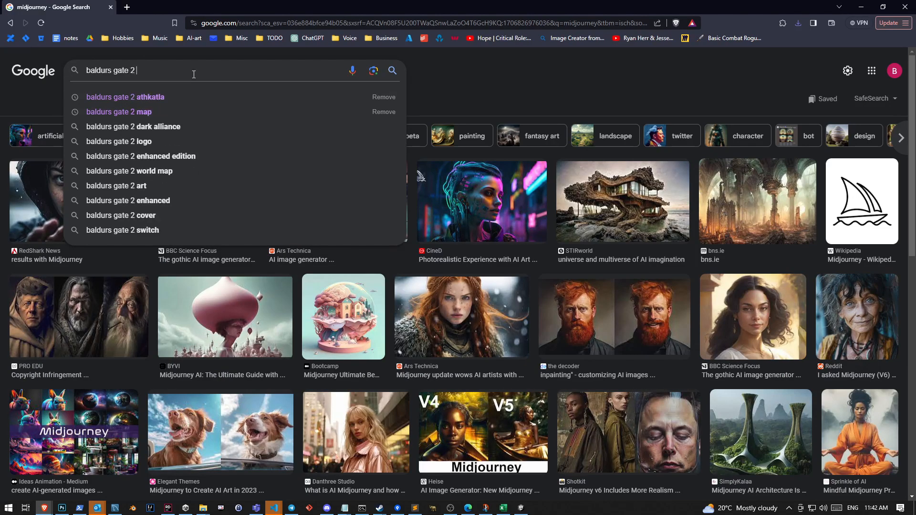
{"action": "key", "text": "Down"}
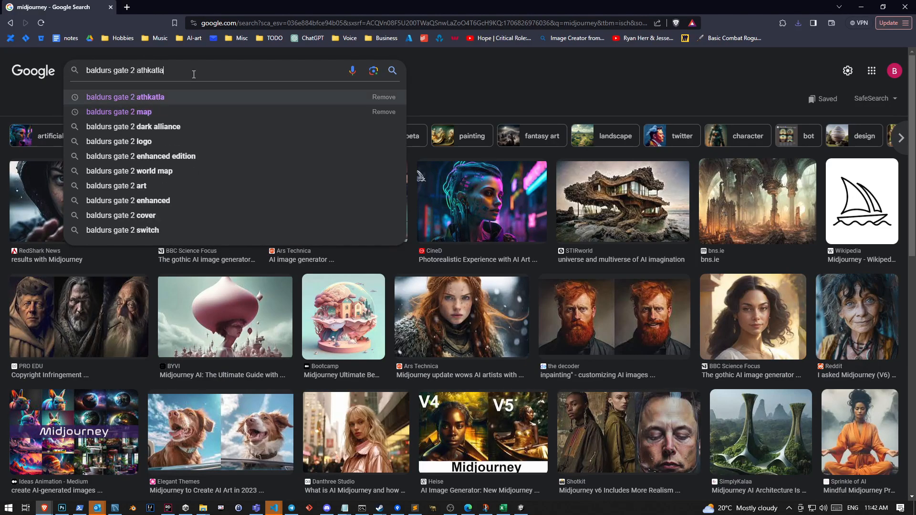
{"action": "key", "text": "Return"}
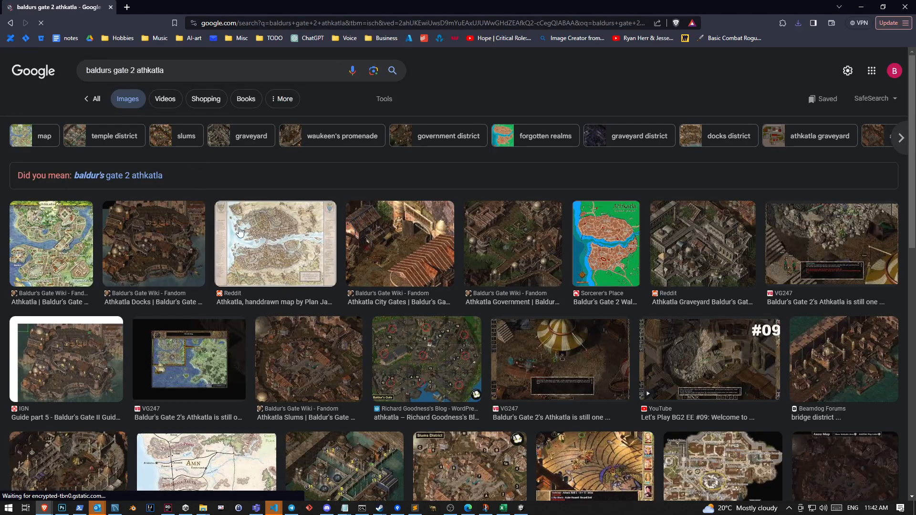
Change the image search to "baldurs gate 2 map" and preview the Reddit EET Mod Gigantic map result
{"action": "double_click", "coordinate": [163, 70]}
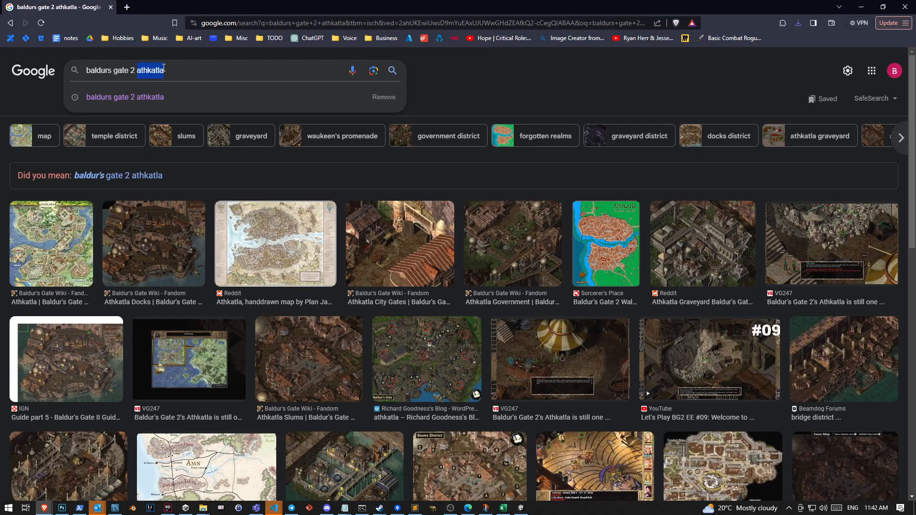
{"action": "type", "text": "map"}
{"action": "key", "text": "Return"}
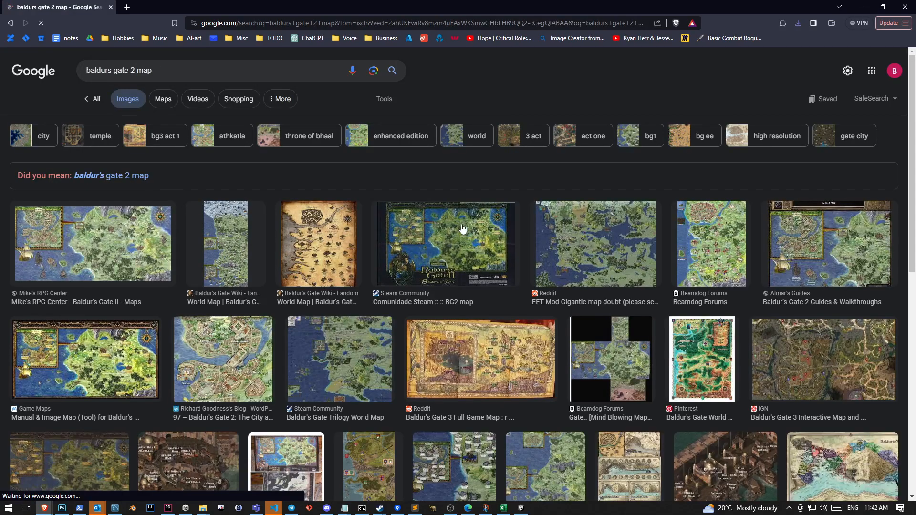
{"action": "left_click", "coordinate": [596, 243]}
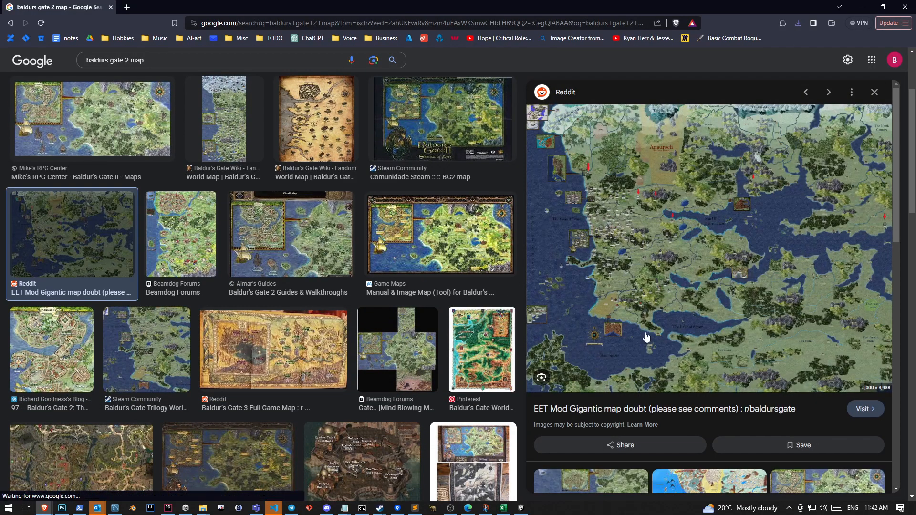
{"action": "scroll", "coordinate": [476, 334], "scroll_direction": "up", "scroll_amount": 3}
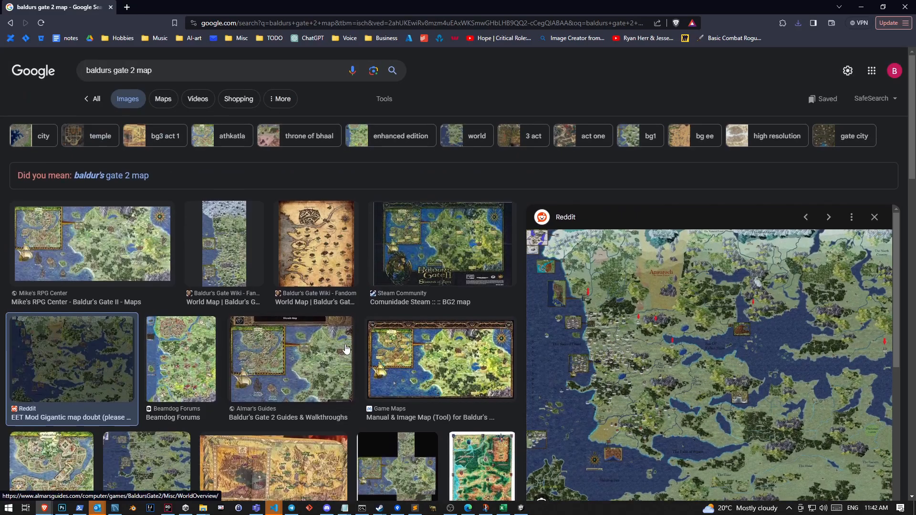
{"action": "double_click", "coordinate": [192, 70]}
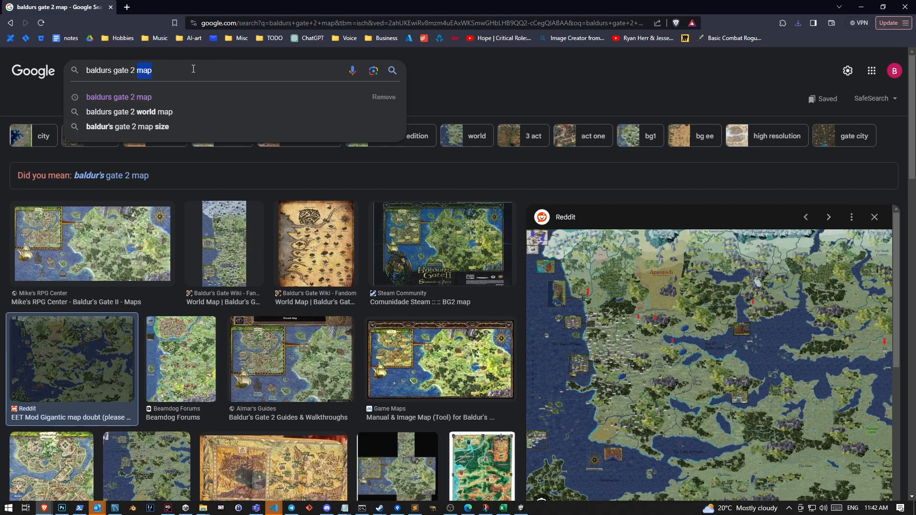
{"action": "type", "text": "isometric"}
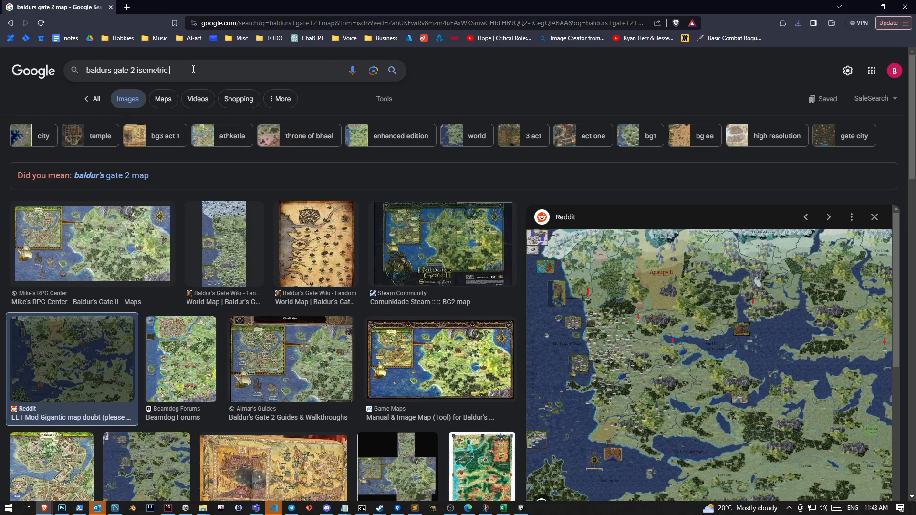
Change the image search back to "baldurs gate 2 athkatla"
{"action": "double_click", "coordinate": [193, 70]}
{"action": "type", "text": "athk"}
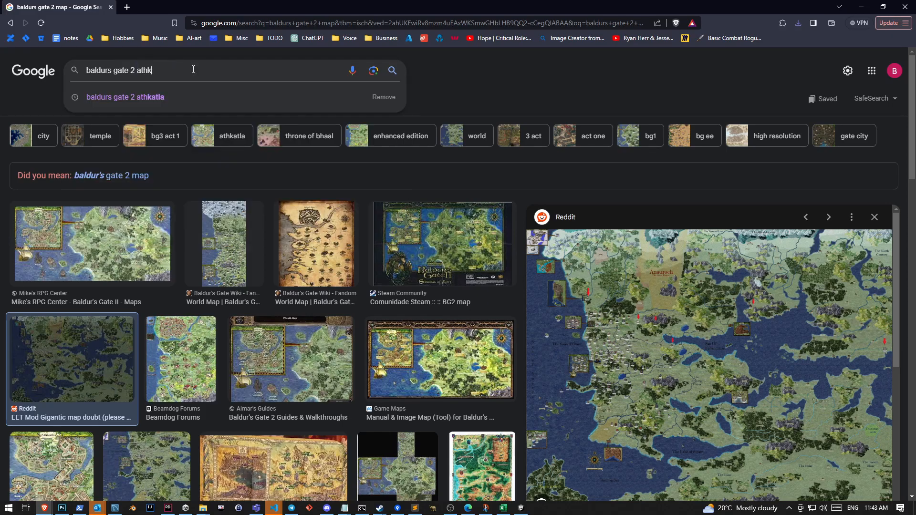
{"action": "type", "text": "atla"}
{"action": "key", "text": "Return"}
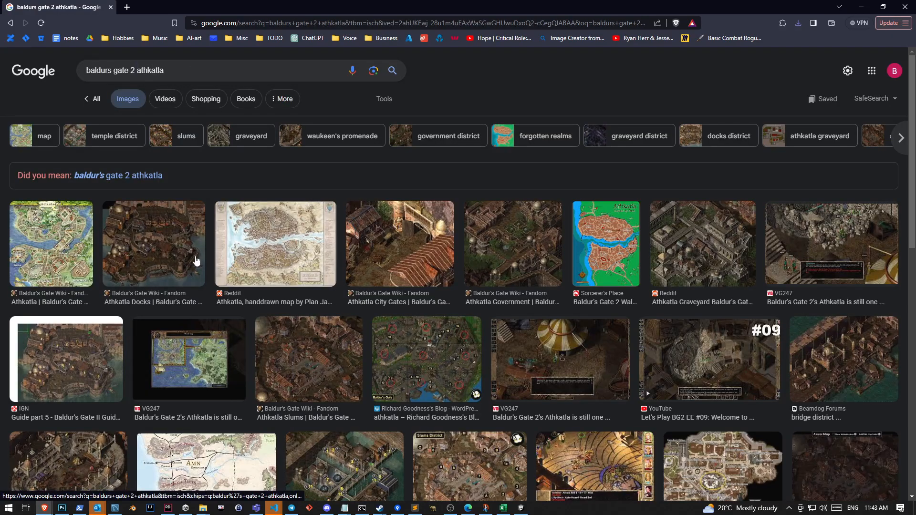
Preview the Athkatla Docks result from Baldur's Gate Wiki, open its full-size image in a new tab and copy the image address
{"action": "left_click", "coordinate": [144, 254]}
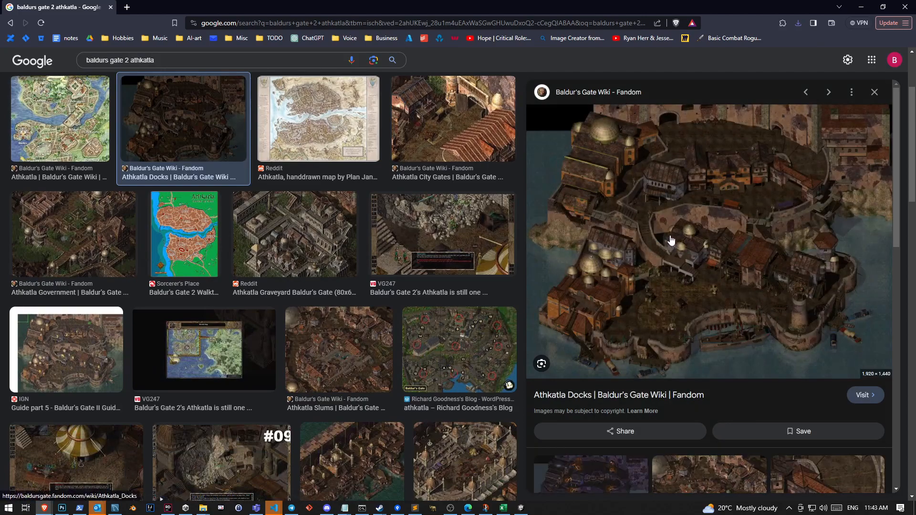
{"action": "right_click", "coordinate": [707, 200]}
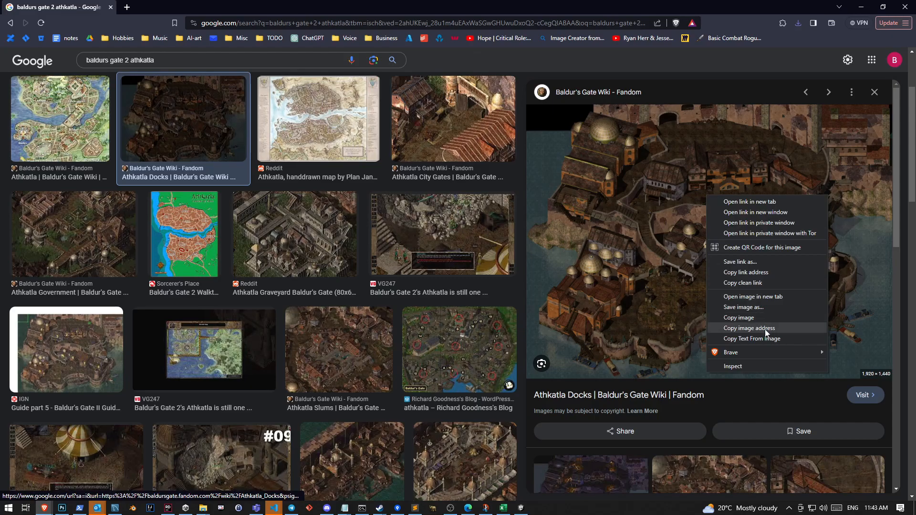
{"action": "left_click", "coordinate": [766, 329]}
{"action": "right_click", "coordinate": [706, 213]}
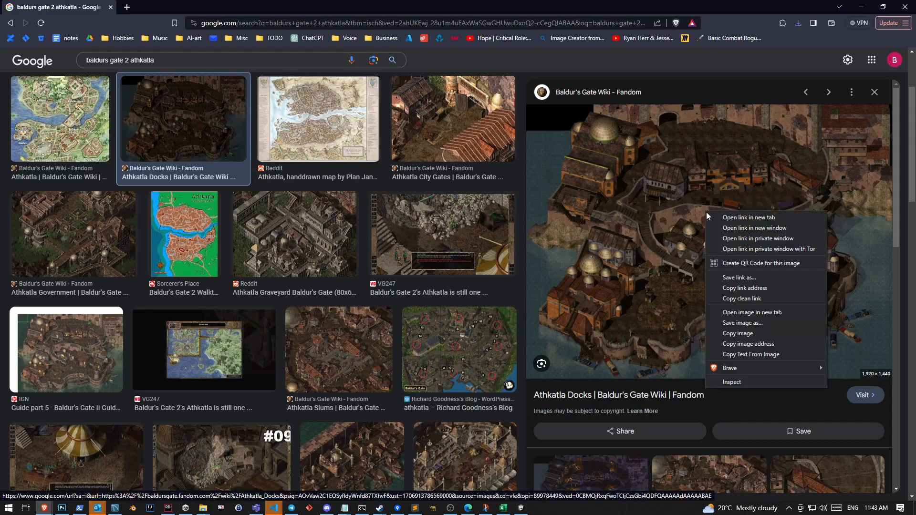
{"action": "left_click", "coordinate": [793, 310]}
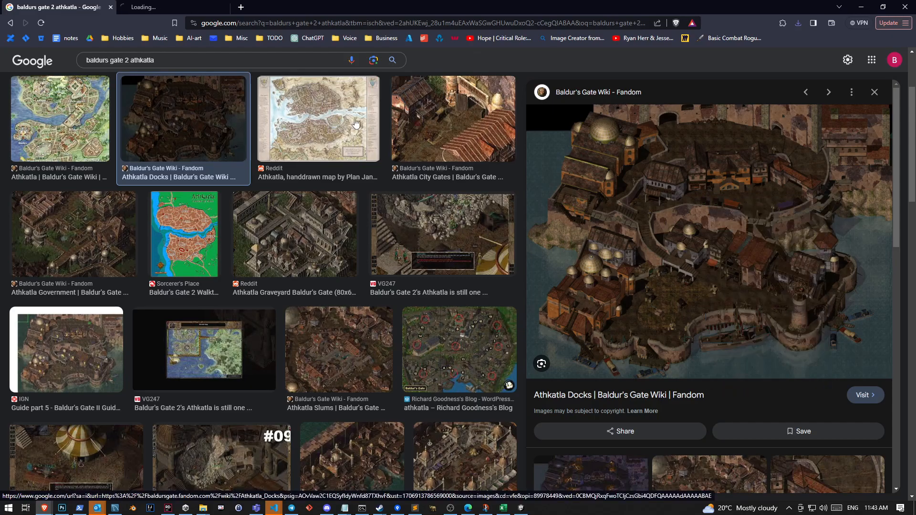
{"action": "left_click", "coordinate": [167, 7]}
{"action": "left_click", "coordinate": [368, 27]}
{"action": "key", "text": "ctrl+c"}
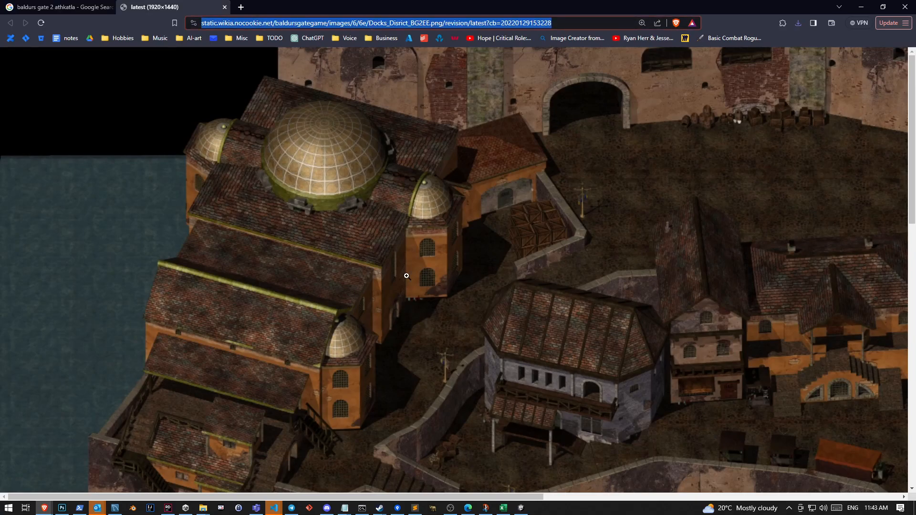
Switch to Discord and begin an /imagine prompt for Midjourney Bot with "top down city, small buildings," followed by the copied docks image address
{"action": "left_click", "coordinate": [327, 507]}
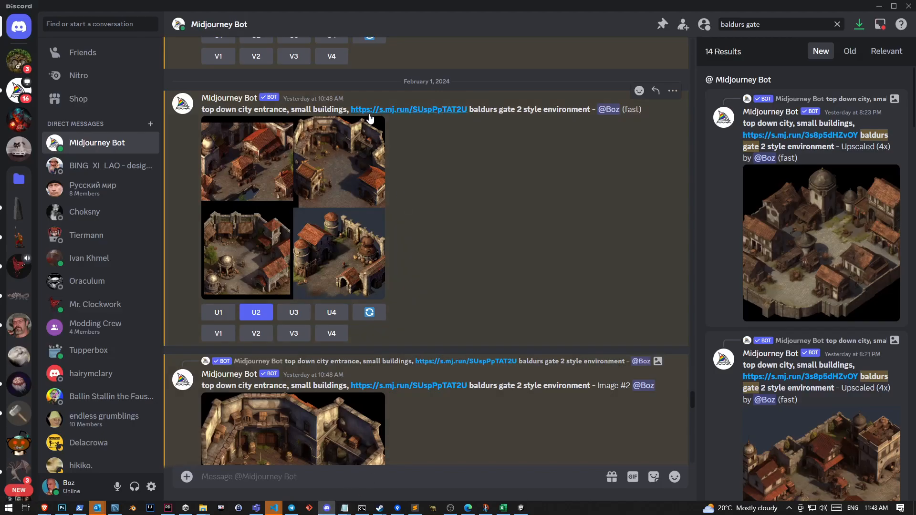
{"action": "scroll", "coordinate": [369, 119], "scroll_direction": "up", "scroll_amount": 2}
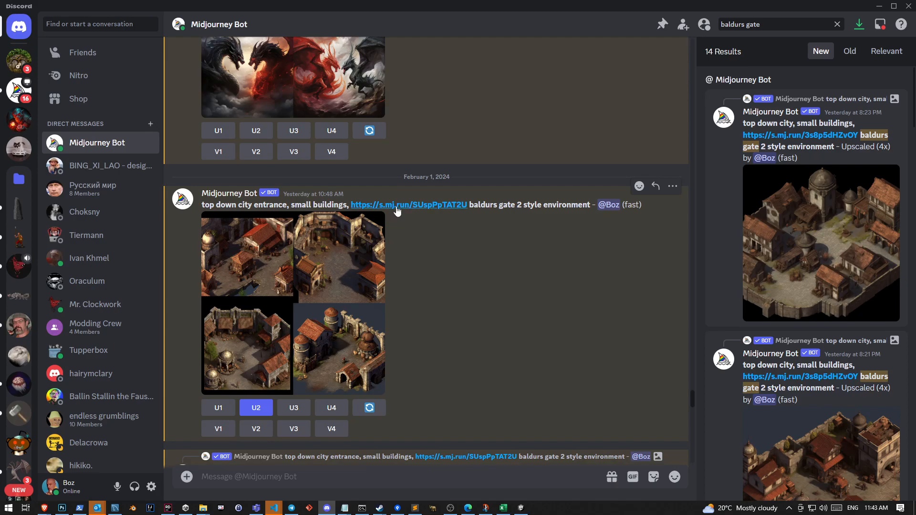
{"action": "left_click", "coordinate": [333, 476]}
{"action": "type", "text": "/"}
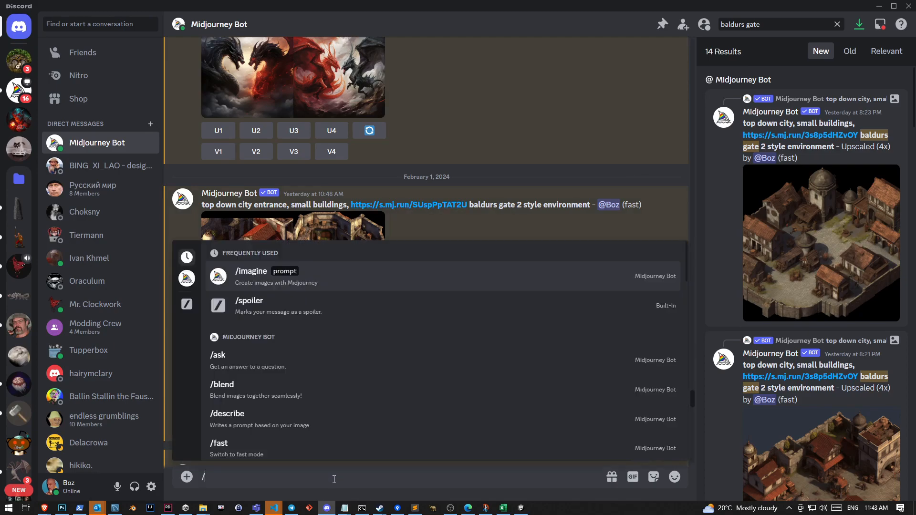
{"action": "type", "text": "iaginmag"}
{"action": "key", "text": "Tab"}
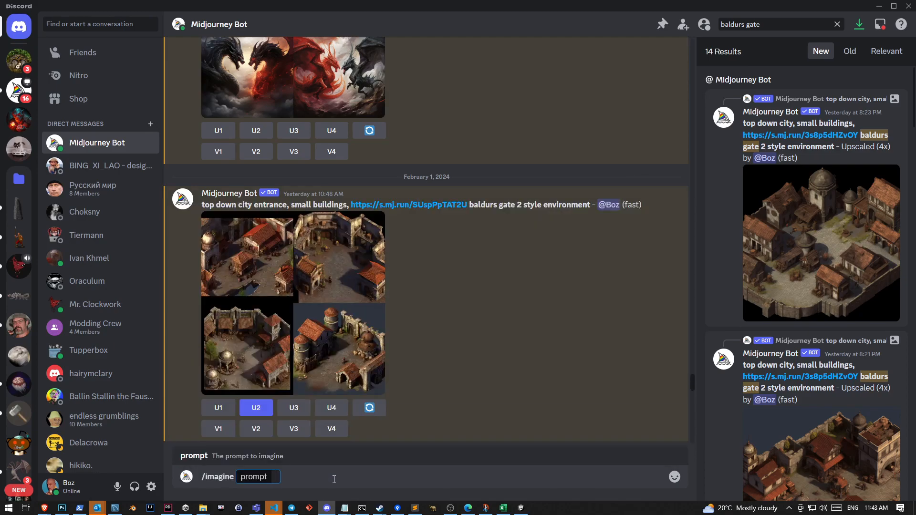
{"action": "type", "text": "top down city, small b"}
{"action": "type", "text": ","}
{"action": "key", "text": "ctrl+v"}
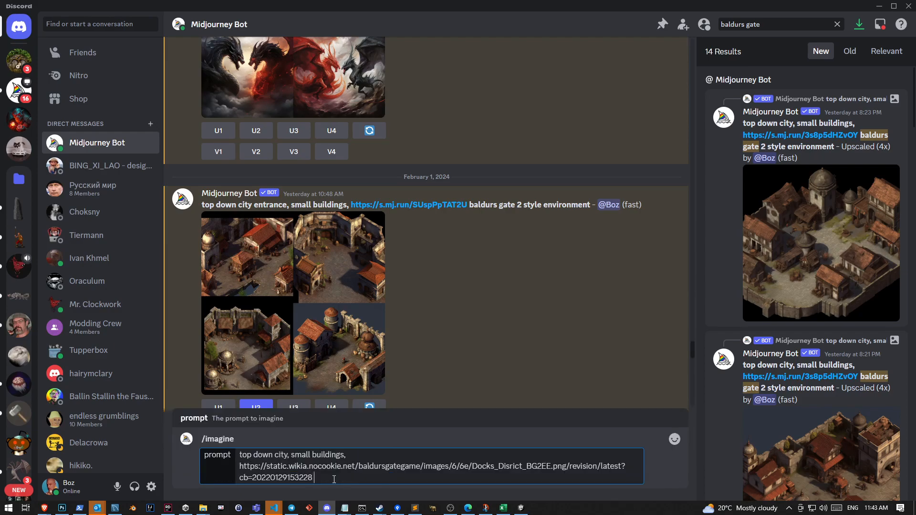
Extend the prompt after the image address with ", baldurs gate 2 style environment --iw 1"
{"action": "type", "text": ", baldurs gate 2 style env"}
{"action": "type", "text": "ment"}
{"action": "key", "text": "ctrl+shift+Left"}
{"action": "type", "text": "environm"}
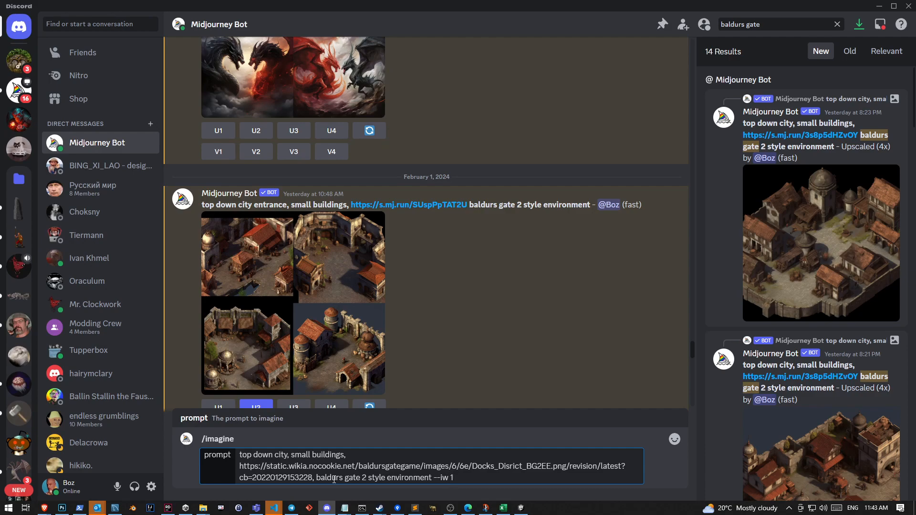
Look over the docks reference image in the browser and submit the /imagine prompt in Discord
{"action": "key", "text": "alt+Tab"}
{"action": "scroll", "coordinate": [406, 404], "scroll_direction": "down", "scroll_amount": 10}
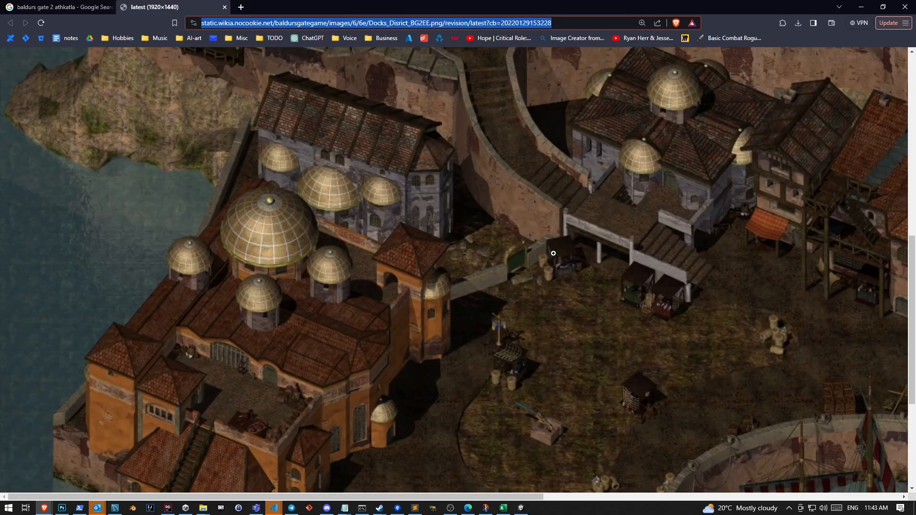
{"action": "scroll", "coordinate": [553, 253], "scroll_direction": "up", "scroll_amount": 1}
{"action": "key", "text": "alt+Tab"}
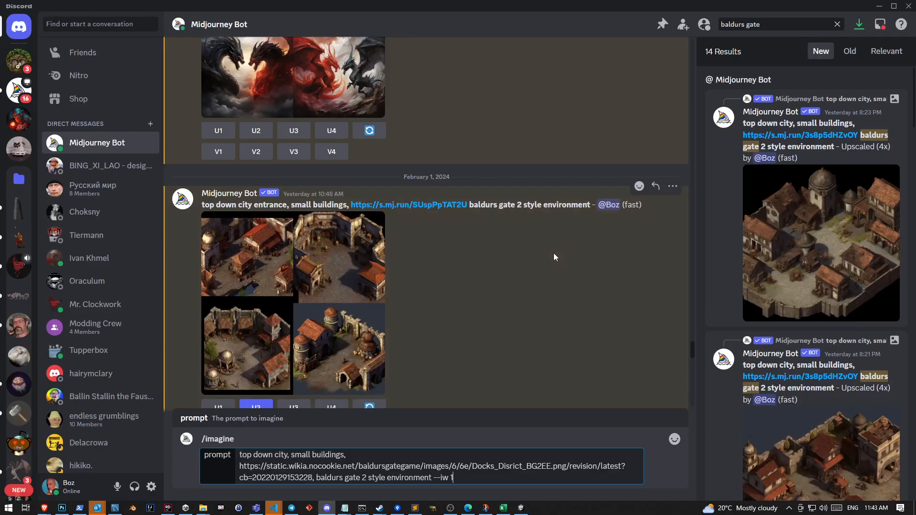
{"action": "key", "text": "Return"}
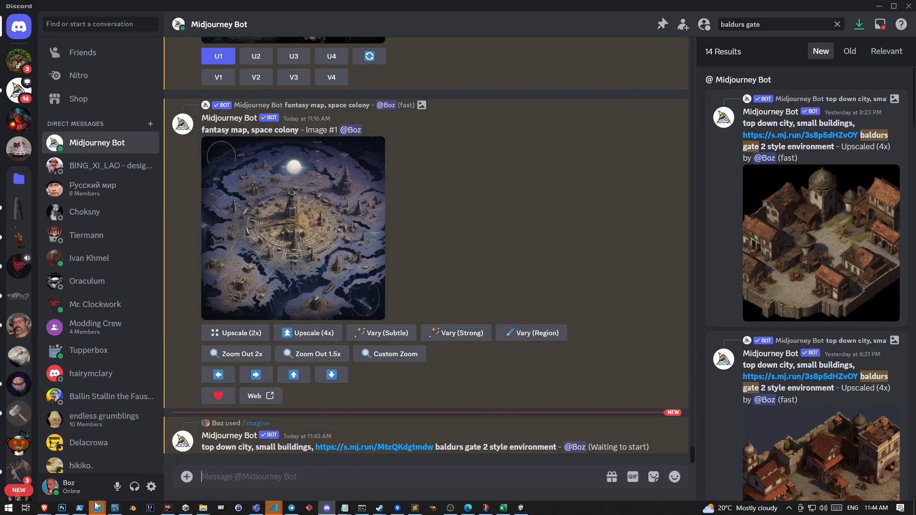
Switch to Photoshop and examine the town artwork in Untitled-1 up close, including the courtyard props, figures and building details
{"action": "left_click", "coordinate": [62, 508]}
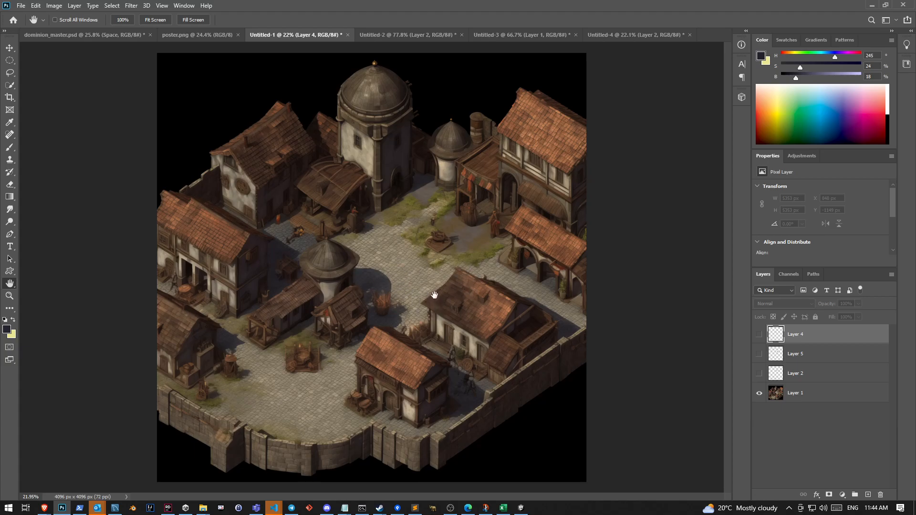
{"action": "scroll", "coordinate": [447, 220], "scroll_direction": "up", "scroll_amount": 2}
{"action": "scroll", "coordinate": [511, 204], "scroll_direction": "up", "scroll_amount": 3}
{"action": "scroll", "coordinate": [232, 297], "scroll_direction": "down", "scroll_amount": 1}
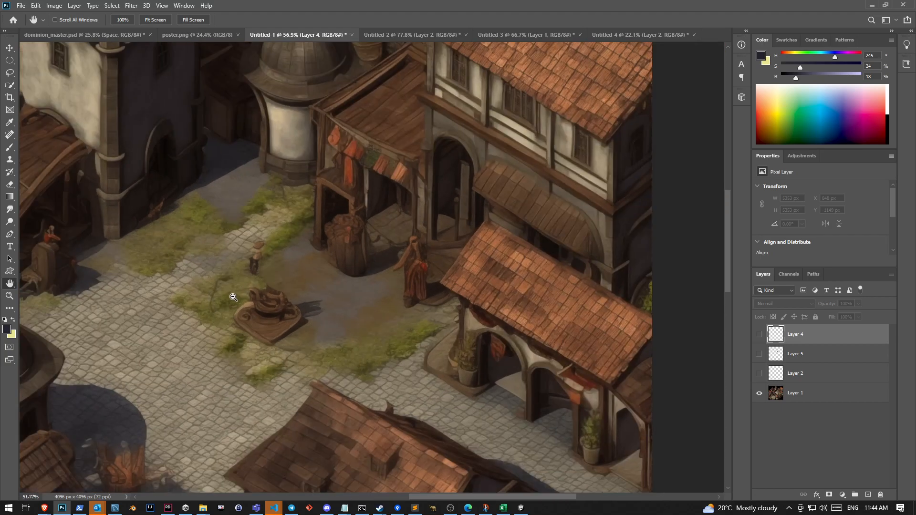
{"action": "scroll", "coordinate": [233, 297], "scroll_direction": "down", "scroll_amount": 1}
{"action": "scroll", "coordinate": [265, 325], "scroll_direction": "up", "scroll_amount": 3}
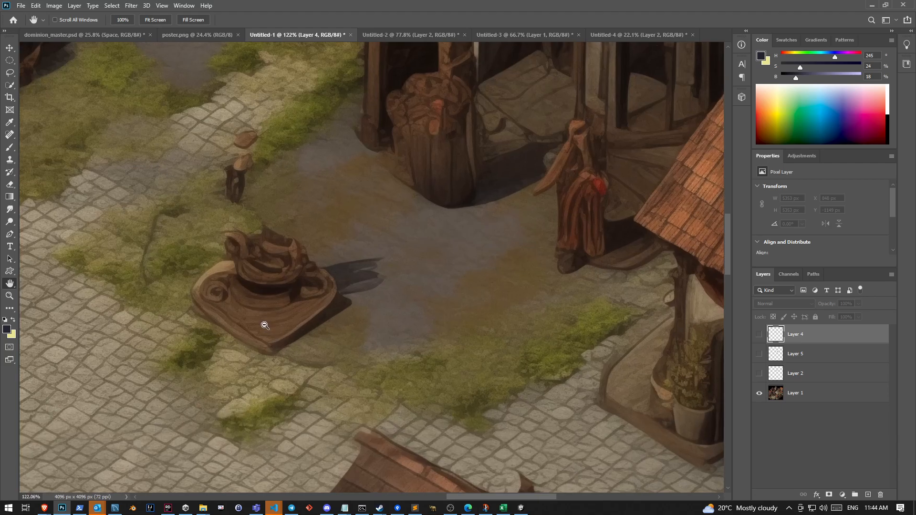
{"action": "scroll", "coordinate": [265, 325], "scroll_direction": "down", "scroll_amount": 3}
{"action": "left_click_drag", "start_coordinate": [264, 302], "coordinate": [486, 98]}
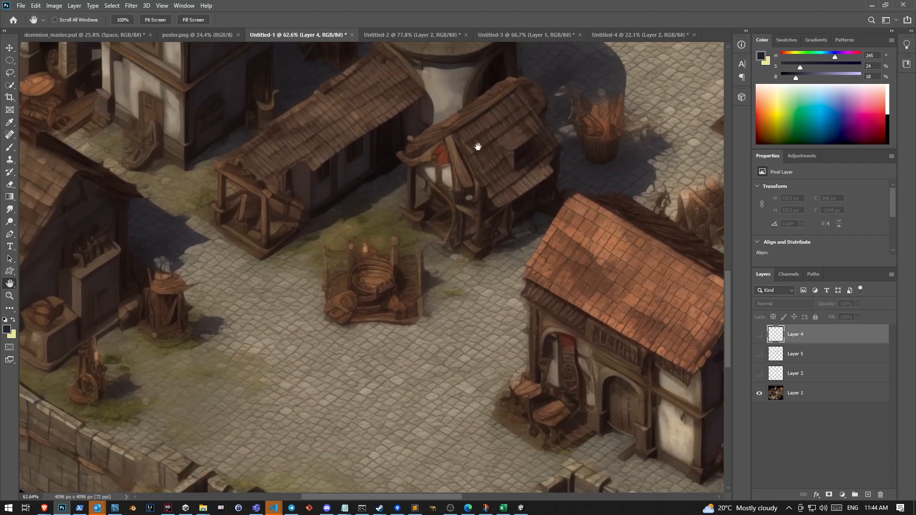
{"action": "scroll", "coordinate": [495, 237], "scroll_direction": "down", "scroll_amount": 3}
{"action": "left_click_drag", "start_coordinate": [516, 219], "coordinate": [382, 346]}
{"action": "scroll", "coordinate": [383, 344], "scroll_direction": "down", "scroll_amount": 1}
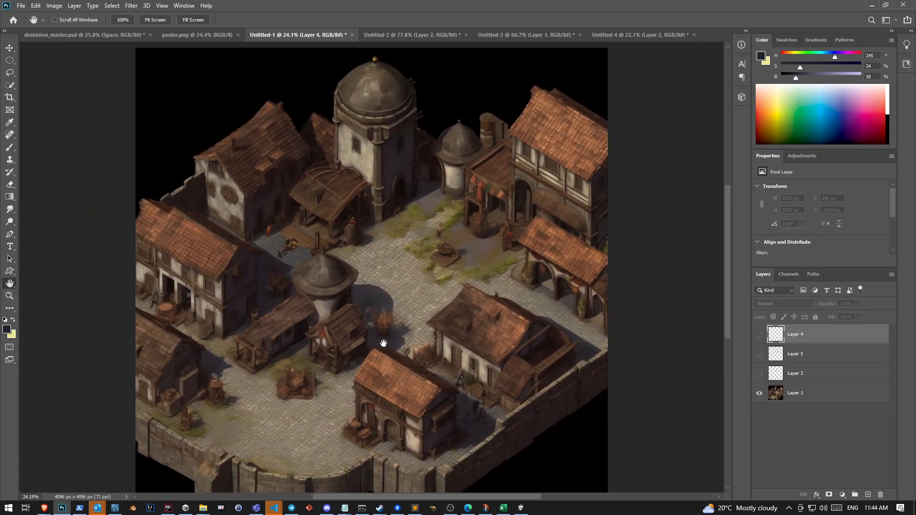
{"action": "scroll", "coordinate": [383, 343], "scroll_direction": "up", "scroll_amount": 1}
{"action": "left_click_drag", "start_coordinate": [380, 250], "coordinate": [381, 258]}
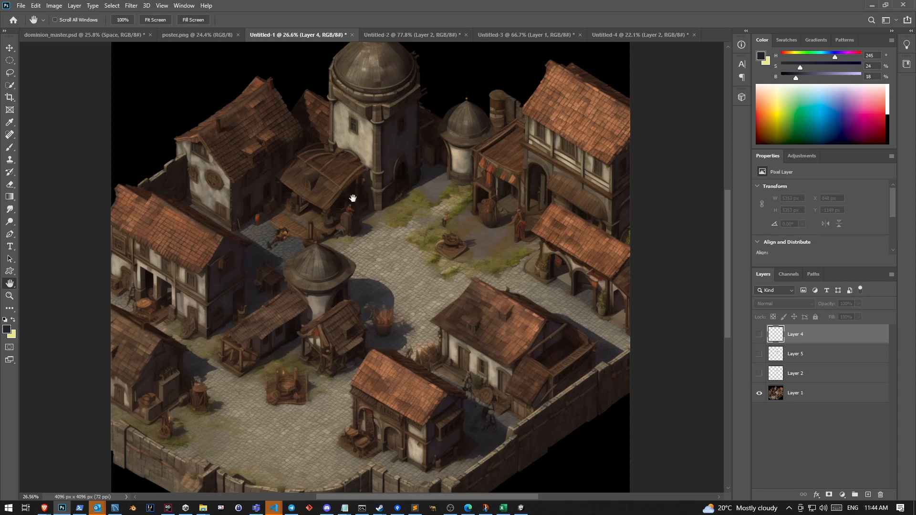
{"action": "scroll", "coordinate": [382, 263], "scroll_direction": "up", "scroll_amount": 1}
{"action": "scroll", "coordinate": [384, 269], "scroll_direction": "down", "scroll_amount": 1}
{"action": "scroll", "coordinate": [384, 270], "scroll_direction": "up", "scroll_amount": 1}
Show Layer 4, Layer 5 and Layer 2 over the town artwork
{"action": "left_click", "coordinate": [759, 335]}
{"action": "left_click", "coordinate": [758, 354]}
{"action": "left_click", "coordinate": [759, 373]}
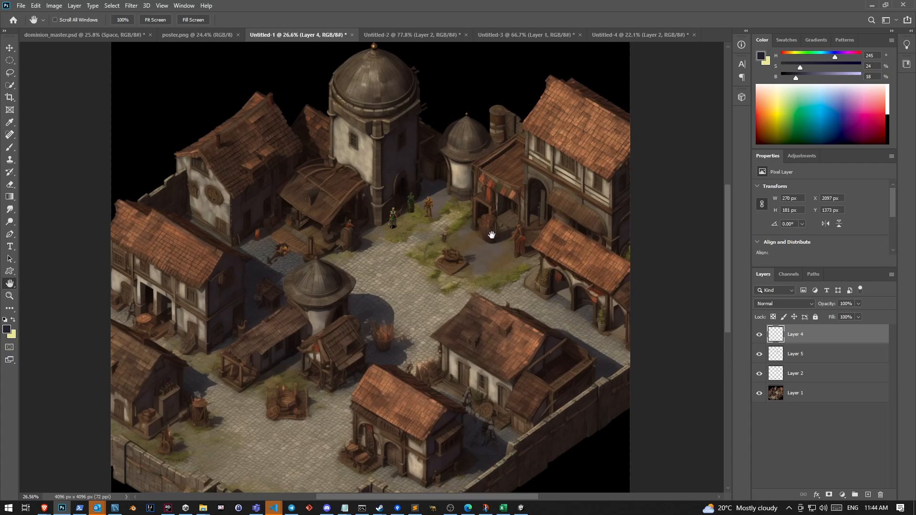
{"action": "scroll", "coordinate": [434, 228], "scroll_direction": "up", "scroll_amount": 2}
{"action": "scroll", "coordinate": [433, 228], "scroll_direction": "down", "scroll_amount": 1}
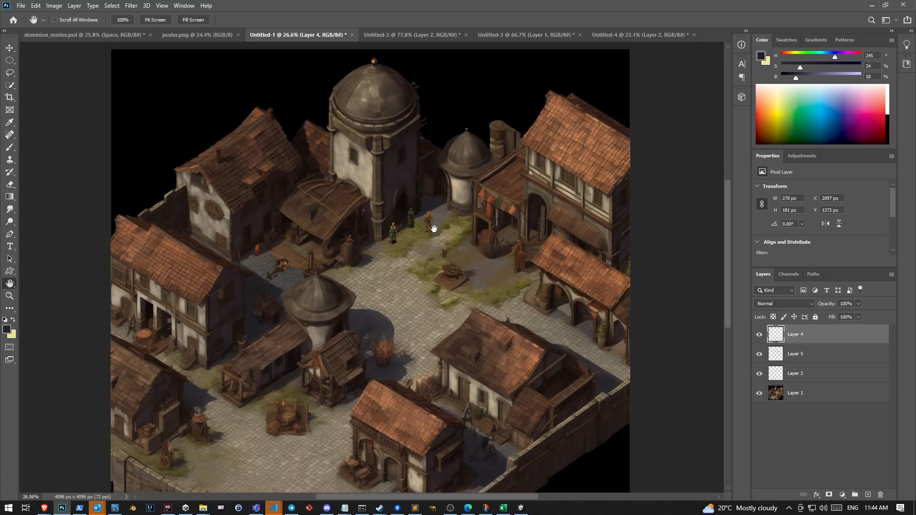
{"action": "scroll", "coordinate": [434, 228], "scroll_direction": "down", "scroll_amount": 2}
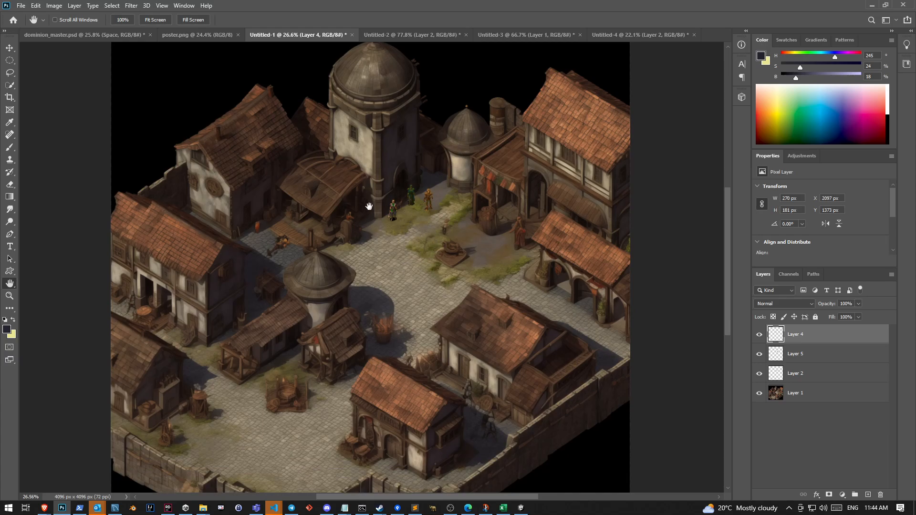
Apply the Sharpen filter to the town image on Layer 1
{"action": "left_click", "coordinate": [804, 390]}
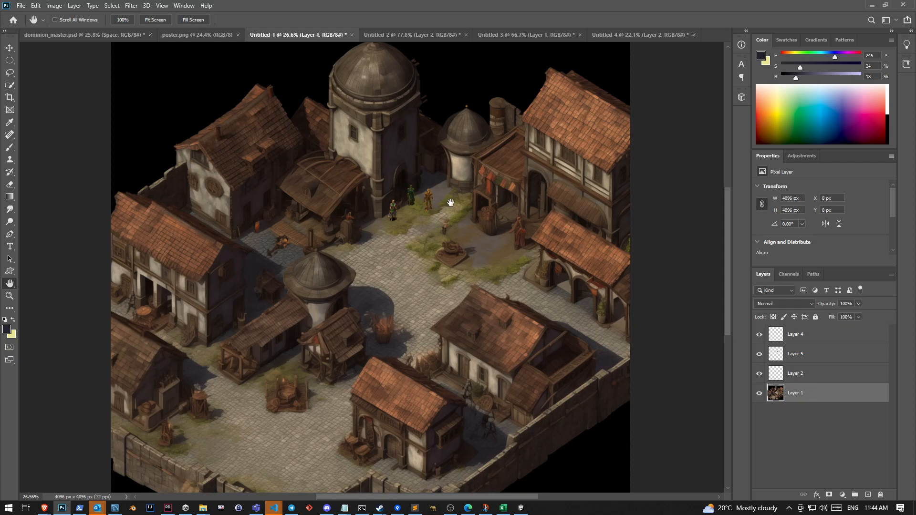
{"action": "left_click", "coordinate": [110, 6]}
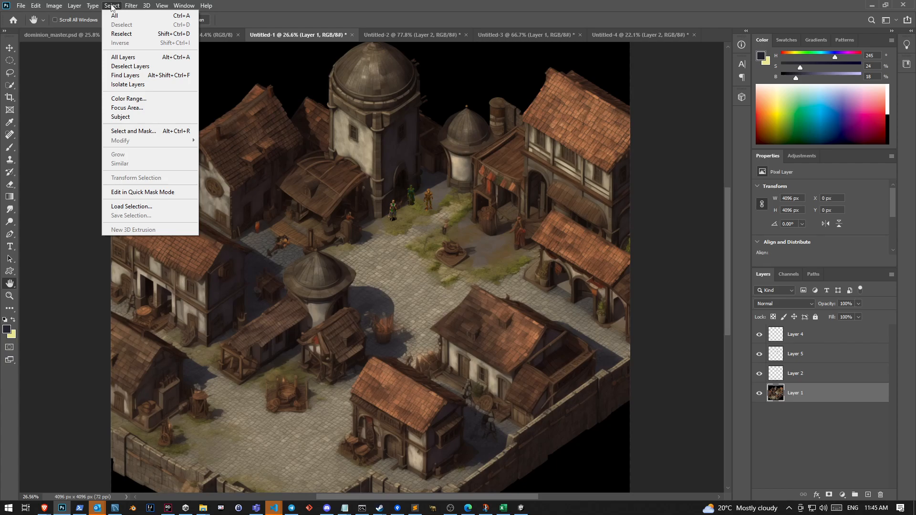
{"action": "mouse_move", "coordinate": [131, 6]}
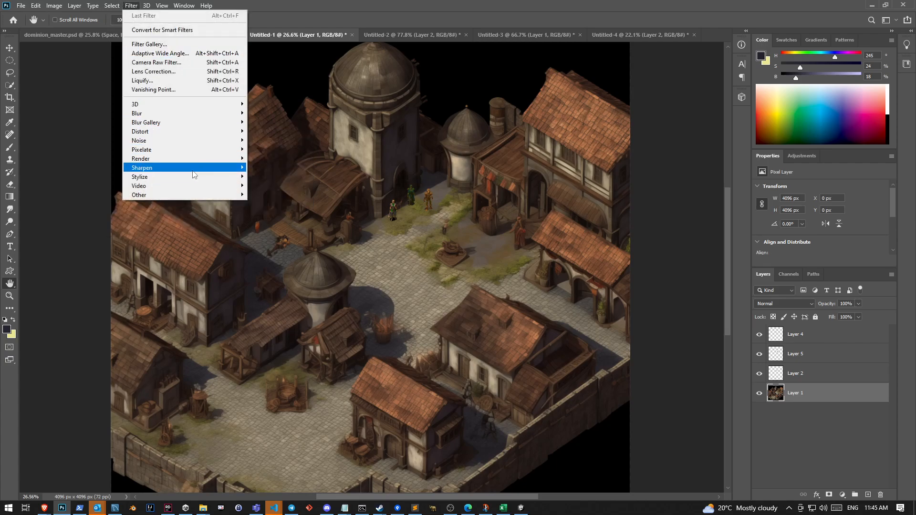
{"action": "mouse_move", "coordinate": [194, 170]}
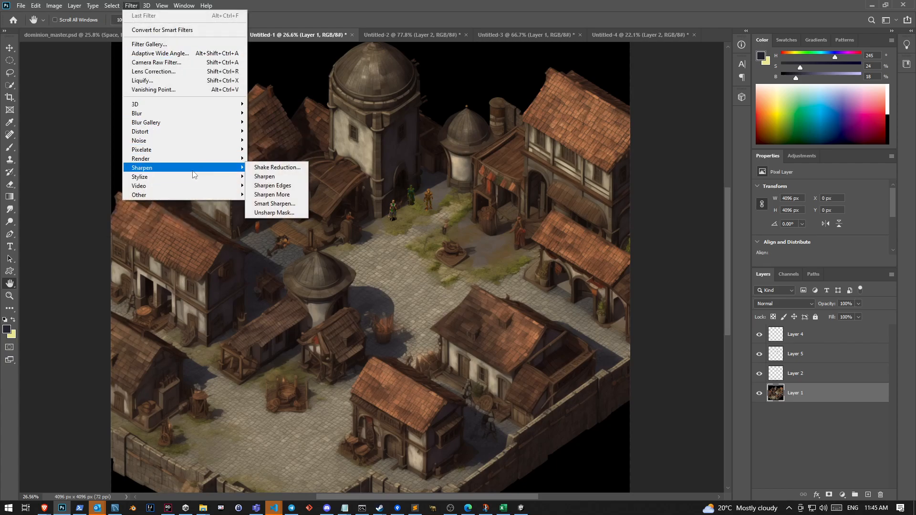
{"action": "left_click", "coordinate": [282, 178]}
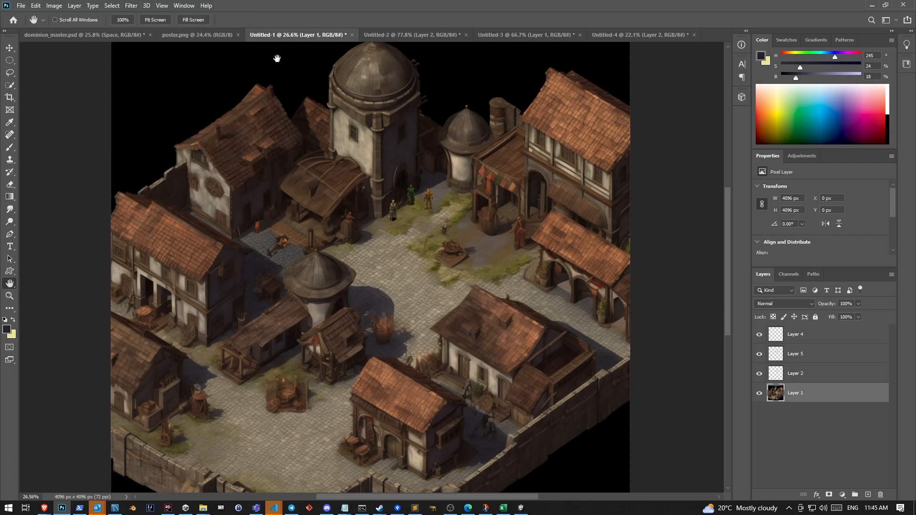
Apply the Sharpen Edges filter to Layer 1
{"action": "left_click", "coordinate": [132, 5]}
{"action": "left_click", "coordinate": [136, 14]}
{"action": "left_click", "coordinate": [117, 6]}
{"action": "mouse_move", "coordinate": [135, 8]}
{"action": "mouse_move", "coordinate": [195, 168]}
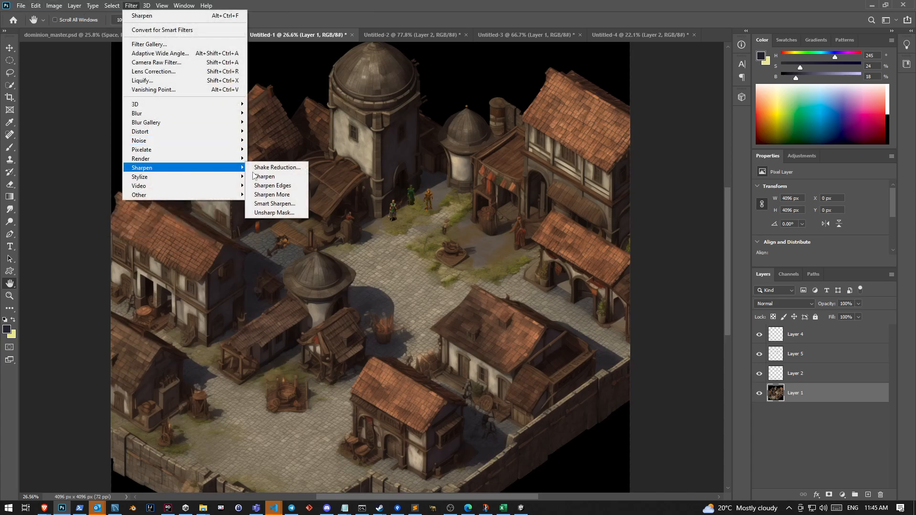
{"action": "left_click", "coordinate": [295, 186]}
Apply Smart Sharpen to Layer 1 with an amount of 297% and a radius of 10.5 px
{"action": "left_click", "coordinate": [131, 7]}
{"action": "mouse_move", "coordinate": [165, 171]}
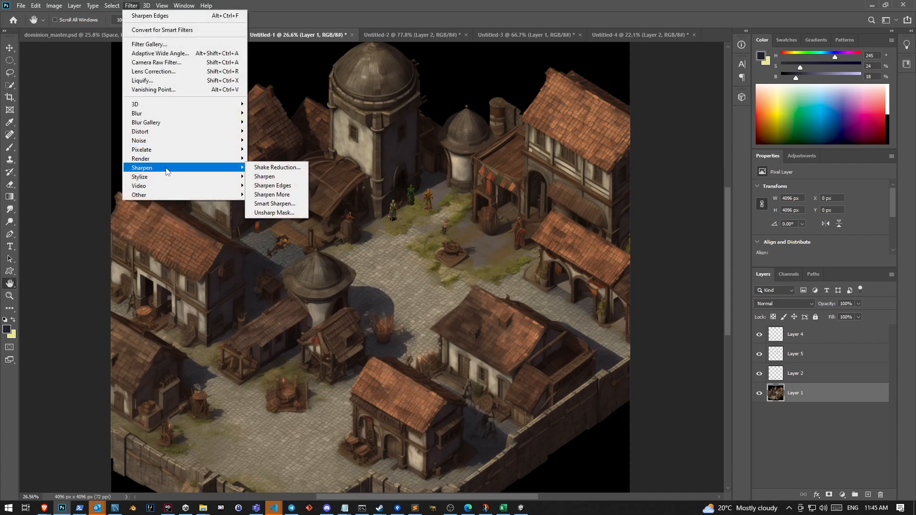
{"action": "left_click", "coordinate": [294, 208]}
{"action": "left_click_drag", "start_coordinate": [680, 138], "coordinate": [699, 154]}
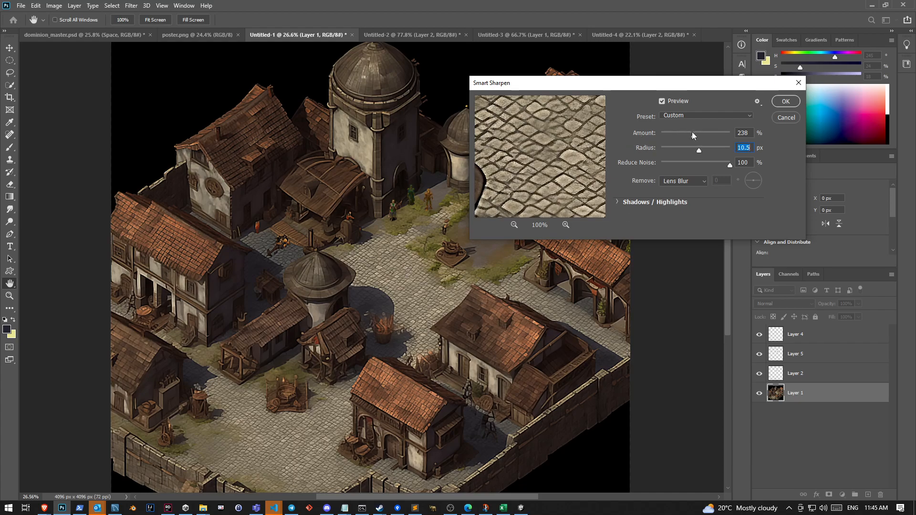
{"action": "mouse_move", "coordinate": [694, 138]}
{"action": "left_mouse_down"}
{"action": "mouse_move", "coordinate": [671, 136]}
{"action": "mouse_move", "coordinate": [702, 142]}
{"action": "left_mouse_up"}
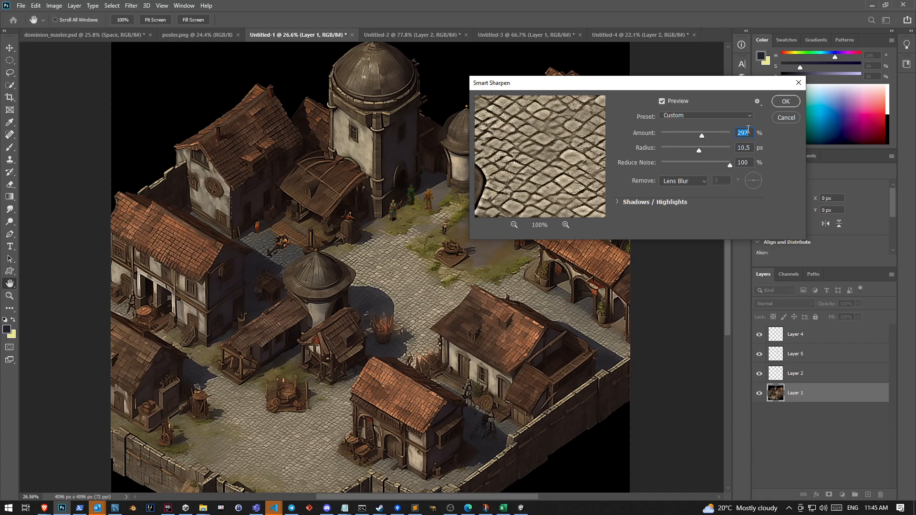
{"action": "left_click", "coordinate": [785, 101]}
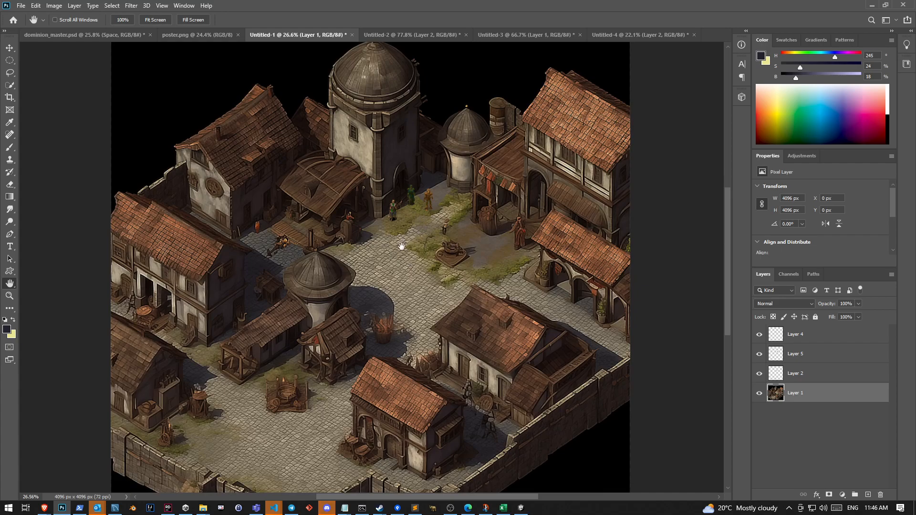
{"action": "mouse_move", "coordinate": [401, 246]}
{"action": "left_mouse_down"}
{"action": "mouse_move", "coordinate": [462, 262]}
{"action": "mouse_move", "coordinate": [413, 243]}
{"action": "mouse_move", "coordinate": [383, 178]}
{"action": "mouse_move", "coordinate": [383, 205]}
{"action": "mouse_move", "coordinate": [355, 181]}
{"action": "mouse_move", "coordinate": [403, 256]}
{"action": "left_mouse_up"}
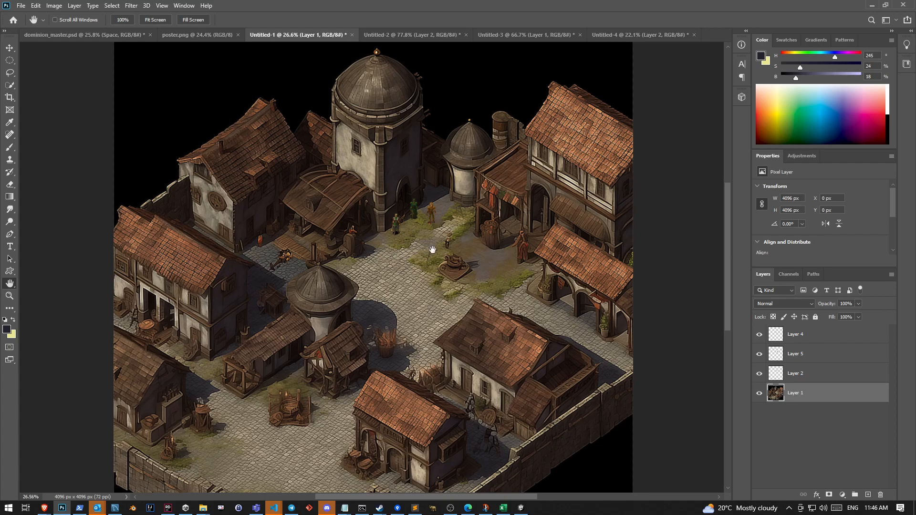
{"action": "left_click_drag", "start_coordinate": [429, 240], "coordinate": [448, 264]}
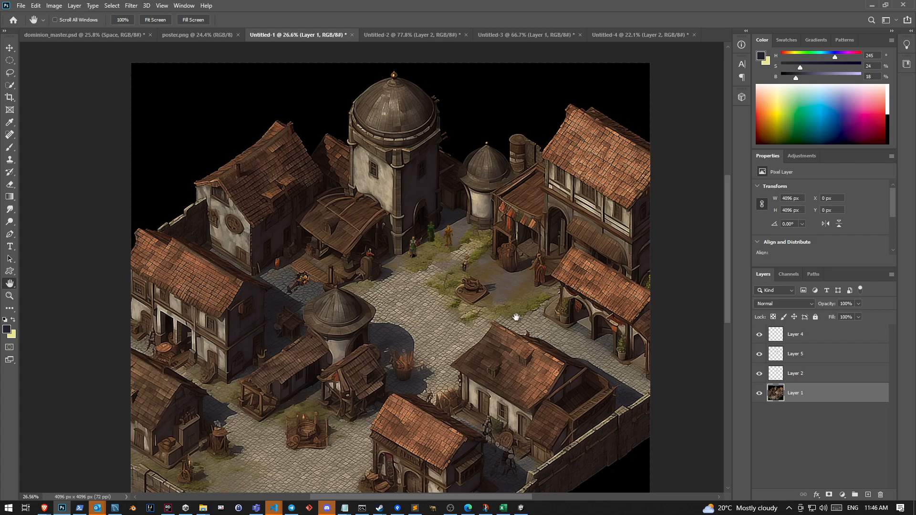
Switch to Discord and view the newly generated four-image town grid from Midjourney Bot enlarged
{"action": "mouse_move", "coordinate": [487, 314]}
{"action": "left_mouse_down"}
{"action": "mouse_move", "coordinate": [474, 256]}
{"action": "mouse_move", "coordinate": [504, 297]}
{"action": "mouse_move", "coordinate": [500, 315]}
{"action": "mouse_move", "coordinate": [537, 310]}
{"action": "mouse_move", "coordinate": [542, 292]}
{"action": "mouse_move", "coordinate": [496, 306]}
{"action": "left_mouse_up"}
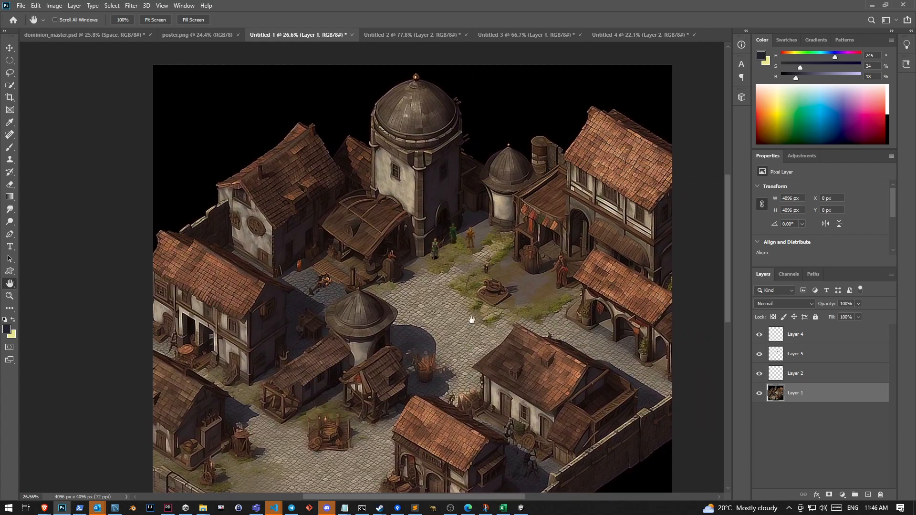
{"action": "left_click", "coordinate": [327, 508]}
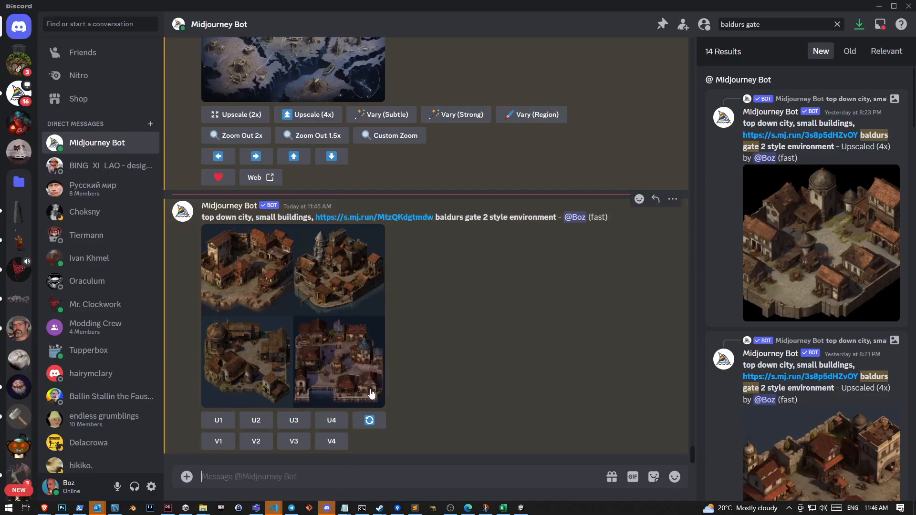
{"action": "left_click", "coordinate": [372, 394]}
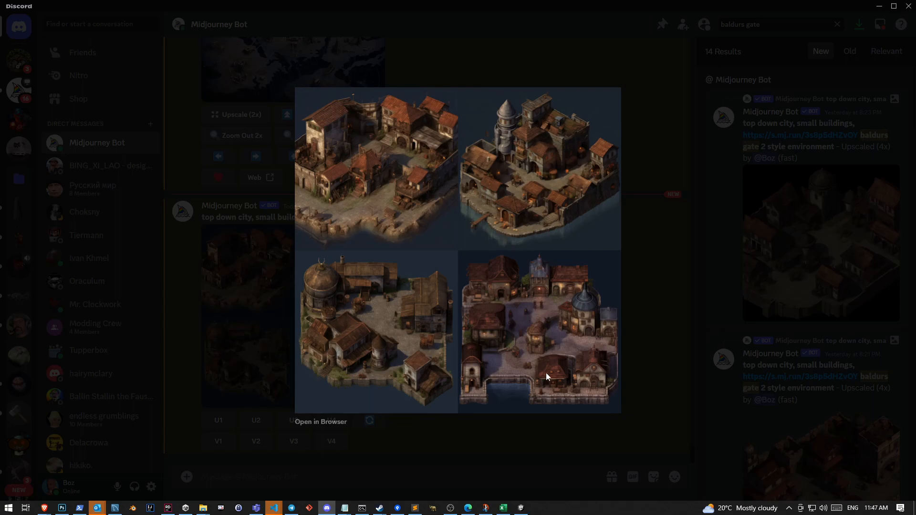
{"action": "left_click", "coordinate": [534, 479]}
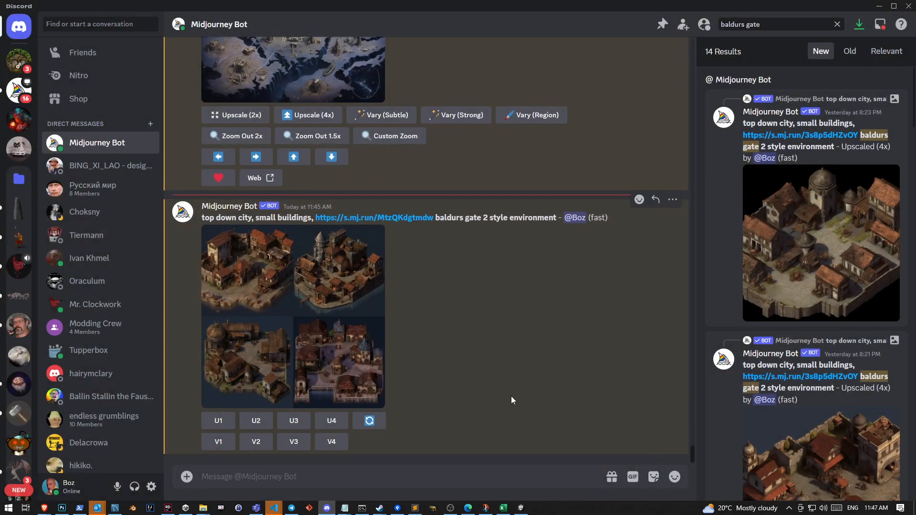
Look through the earlier Baldur's Gate 2 style town and Arabic city results in the Midjourney Bot conversation
{"action": "scroll", "coordinate": [511, 395], "scroll_direction": "up", "scroll_amount": 10}
{"action": "left_click_drag", "start_coordinate": [692, 446], "coordinate": [696, 394]}
{"action": "scroll", "coordinate": [689, 379], "scroll_direction": "down", "scroll_amount": 1}
{"action": "scroll", "coordinate": [694, 393], "scroll_direction": "down", "scroll_amount": 1}
{"action": "scroll", "coordinate": [594, 422], "scroll_direction": "down", "scroll_amount": 12}
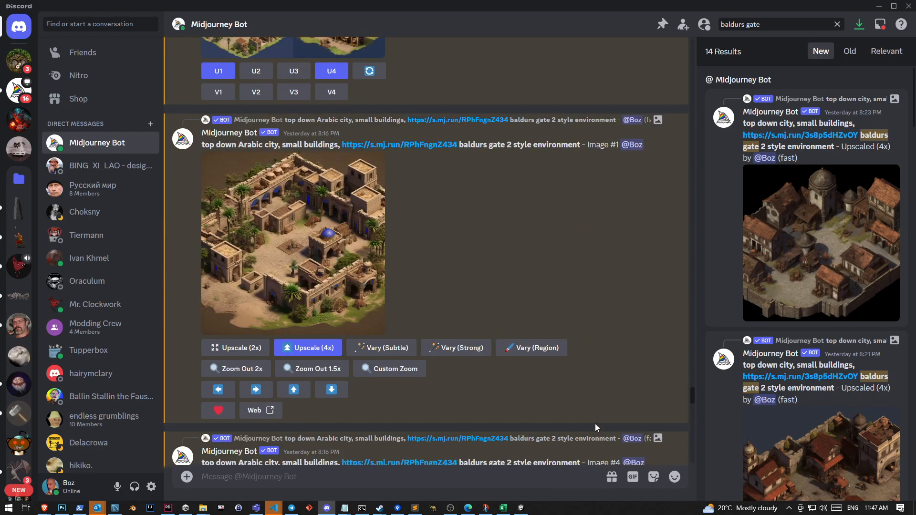
{"action": "scroll", "coordinate": [597, 421], "scroll_direction": "down", "scroll_amount": 15}
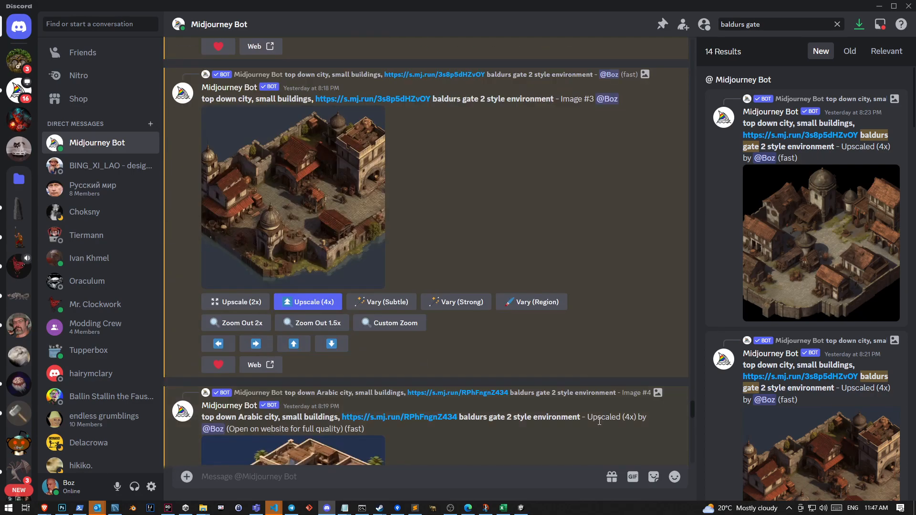
{"action": "scroll", "coordinate": [597, 421], "scroll_direction": "down", "scroll_amount": 18}
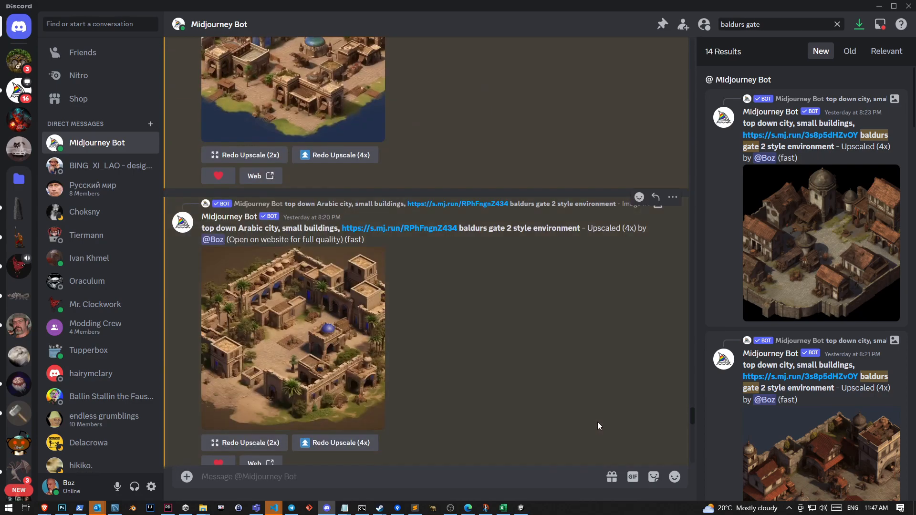
{"action": "scroll", "coordinate": [593, 420], "scroll_direction": "down", "scroll_amount": 20}
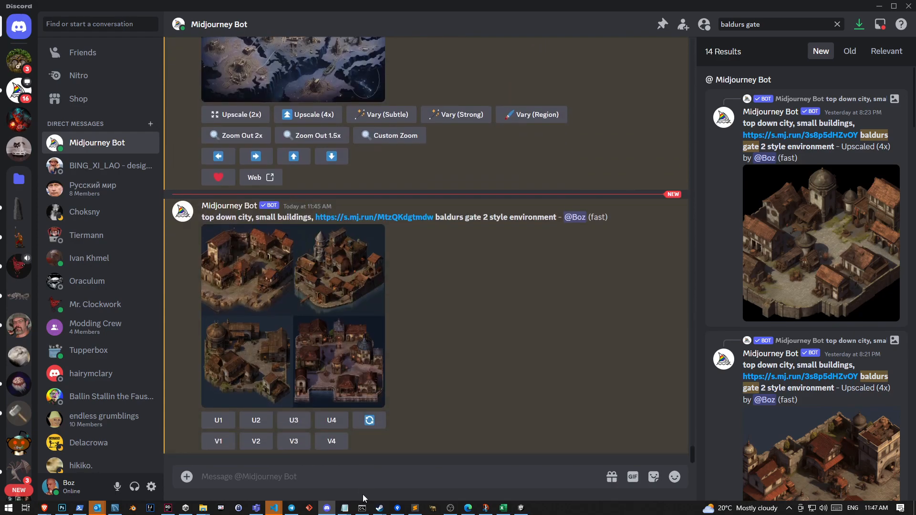
Draft the parameter "--no people" as a message to Midjourney Bot, check the town grid, and clear the draft
{"action": "type", "text": "--no"}
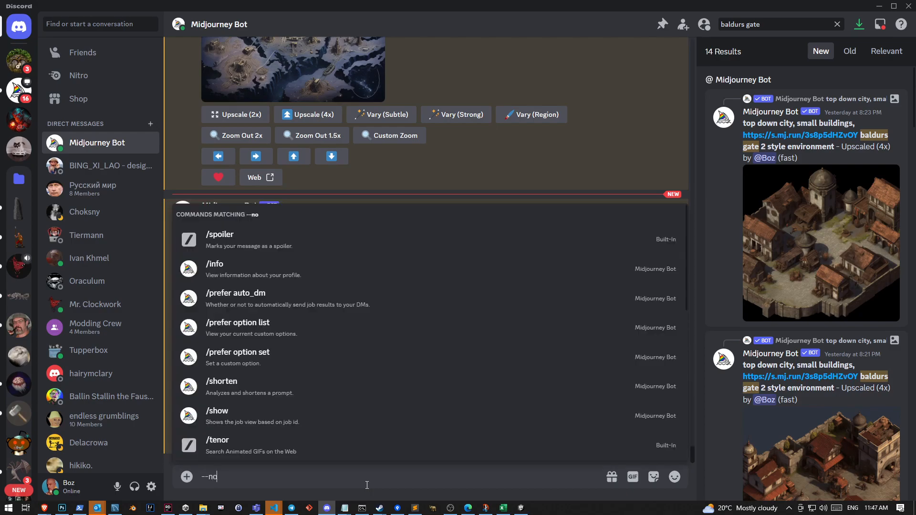
{"action": "key", "text": "Escape"}
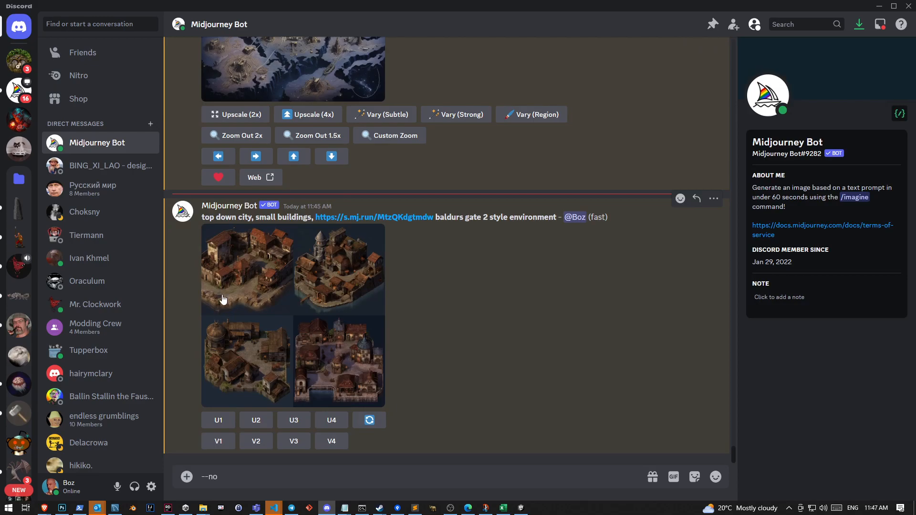
{"action": "type", "text": "people"}
{"action": "key", "text": "BackSpace"}
{"action": "key", "text": "BackSpace"}
{"action": "key", "text": "BackSpace"}
{"action": "key", "text": "BackSpace"}
{"action": "type", "text": "ople"}
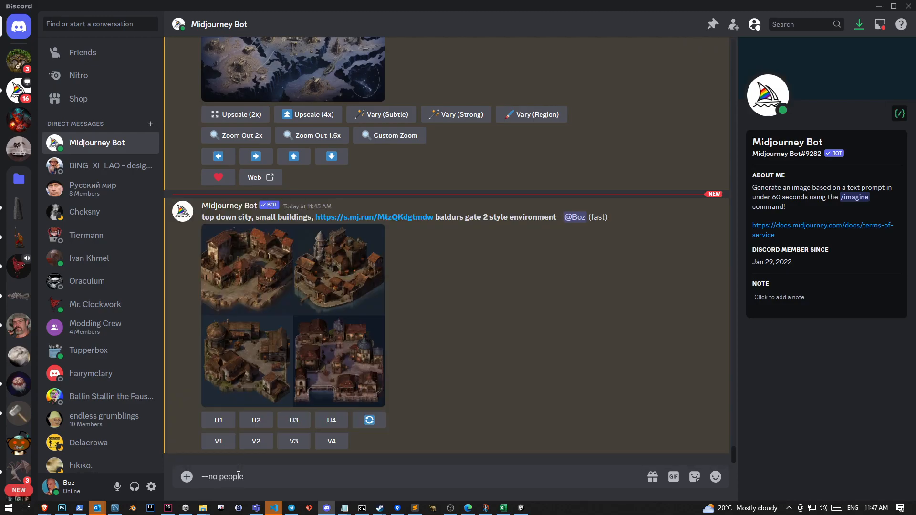
{"action": "left_click", "coordinate": [332, 354]}
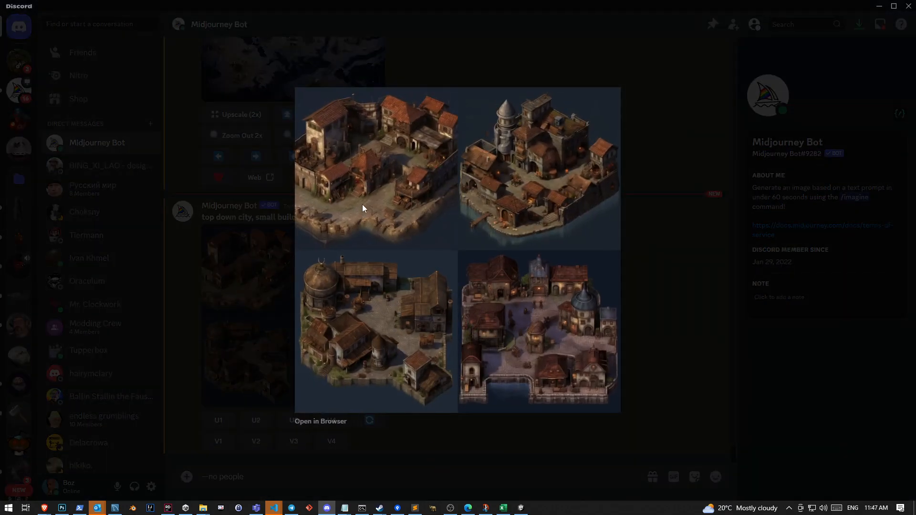
{"action": "left_click", "coordinate": [296, 485]}
{"action": "left_click_drag", "start_coordinate": [296, 485], "coordinate": [140, 462]}
{"action": "key", "text": "BackSpace"}
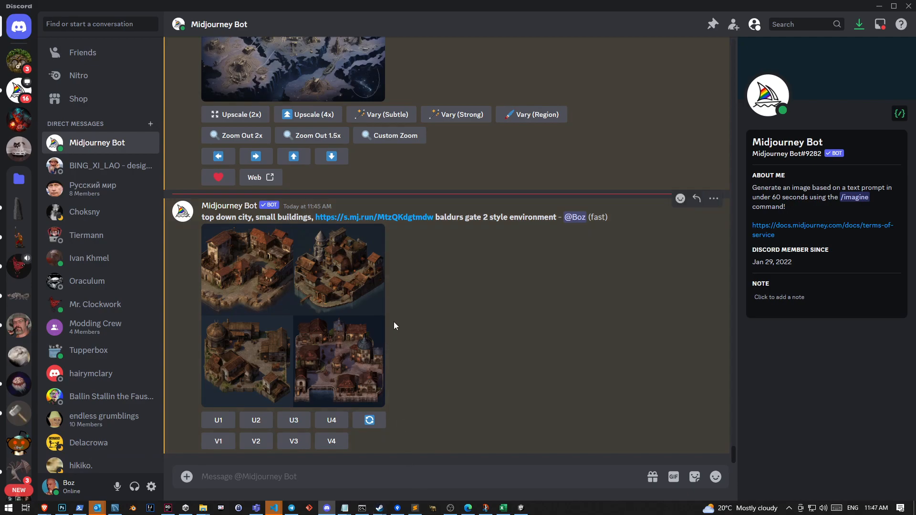
Upscale image #2 of the top down city grid and view the result enlarged
{"action": "left_click", "coordinate": [346, 376]}
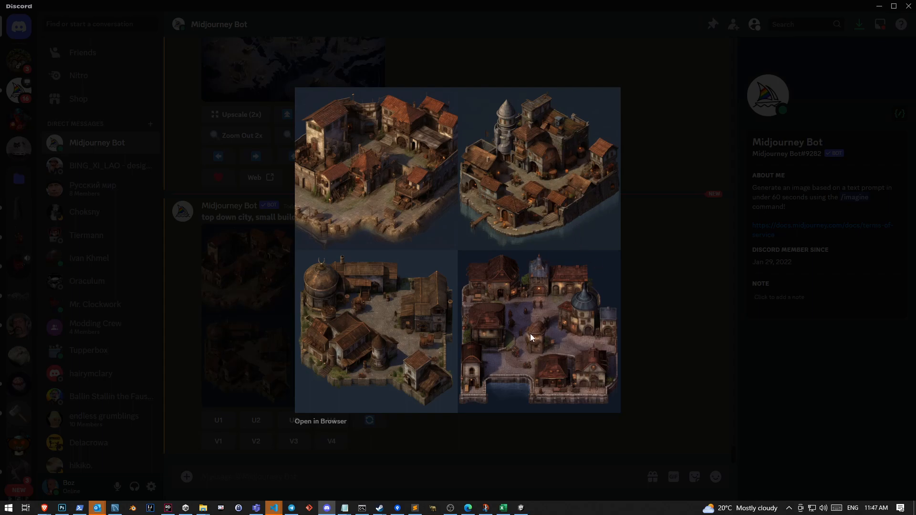
{"action": "left_click", "coordinate": [438, 435]}
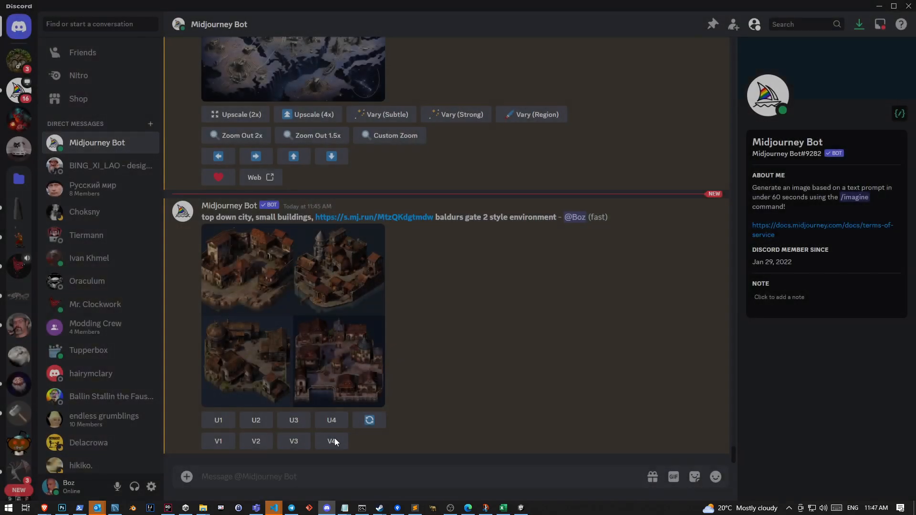
{"action": "left_click", "coordinate": [256, 419]}
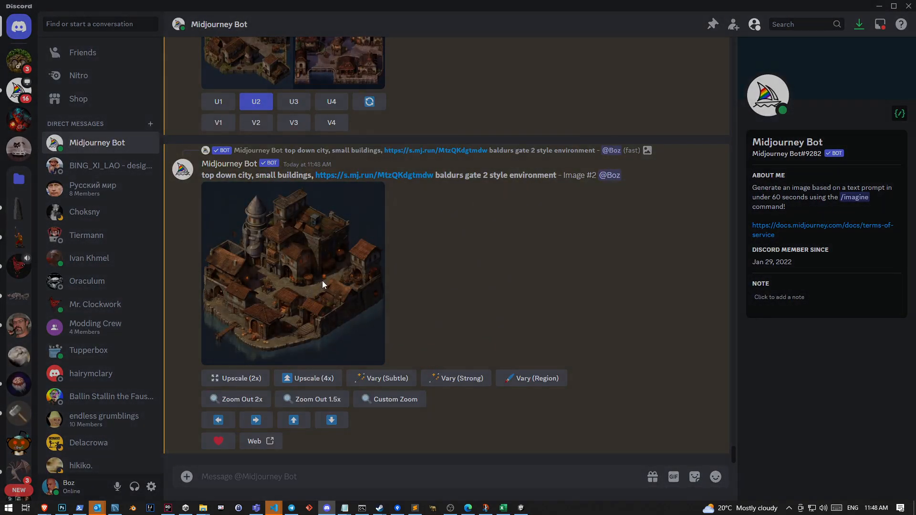
{"action": "left_click", "coordinate": [322, 284]}
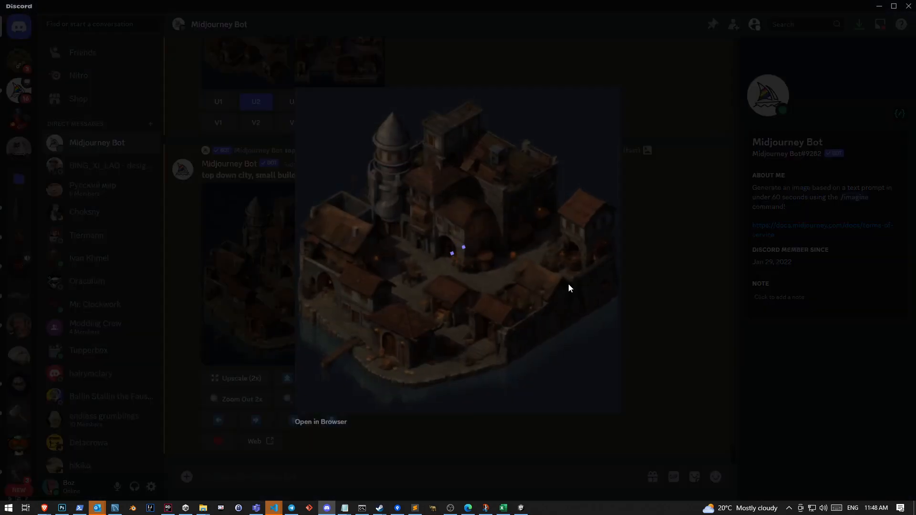
{"action": "left_click", "coordinate": [482, 449]}
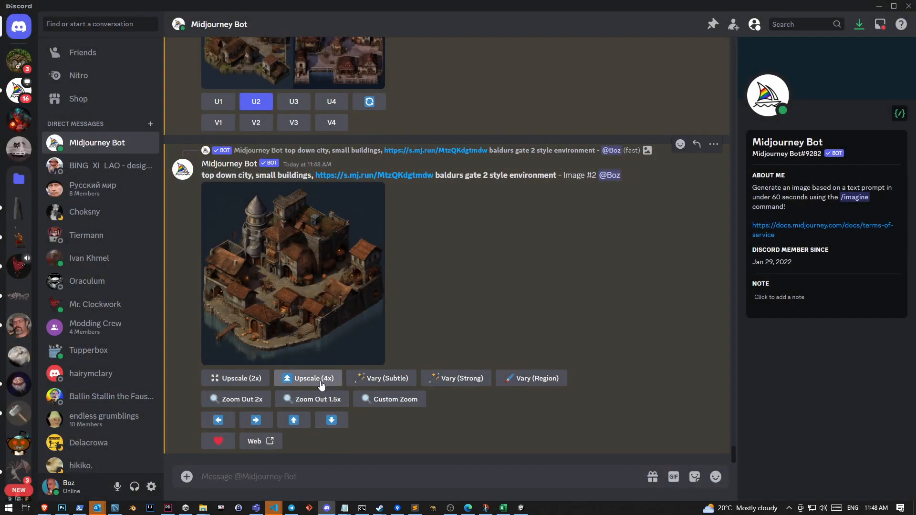
{"action": "left_click", "coordinate": [339, 307]}
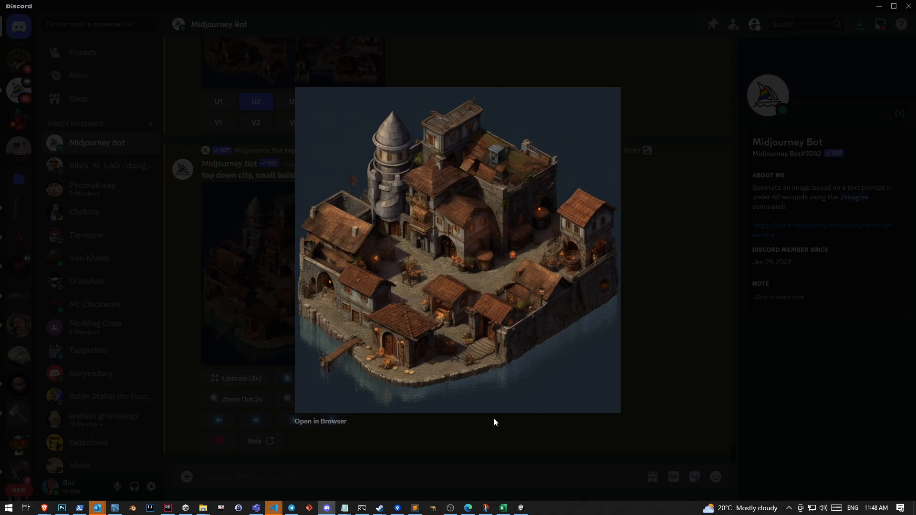
{"action": "left_click", "coordinate": [447, 417]}
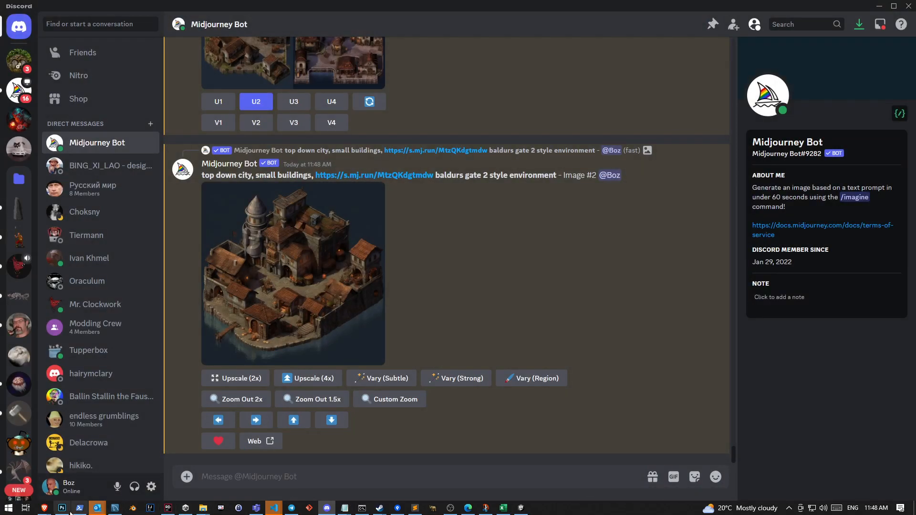
Switch to Photoshop and look over the sharpened town artwork in Untitled-1
{"action": "left_click", "coordinate": [63, 508]}
{"action": "scroll", "coordinate": [548, 299], "scroll_direction": "down", "scroll_amount": 2}
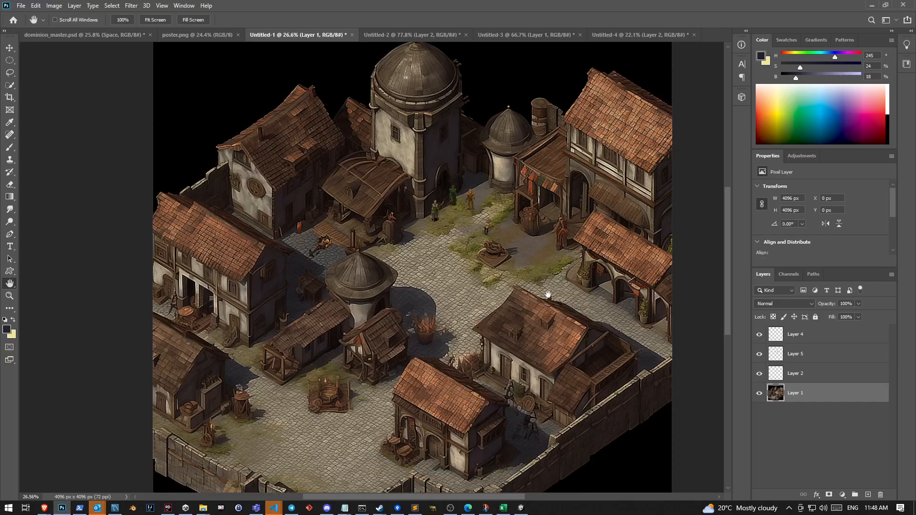
{"action": "scroll", "coordinate": [499, 253], "scroll_direction": "up", "scroll_amount": 1}
{"action": "scroll", "coordinate": [498, 252], "scroll_direction": "down", "scroll_amount": 1}
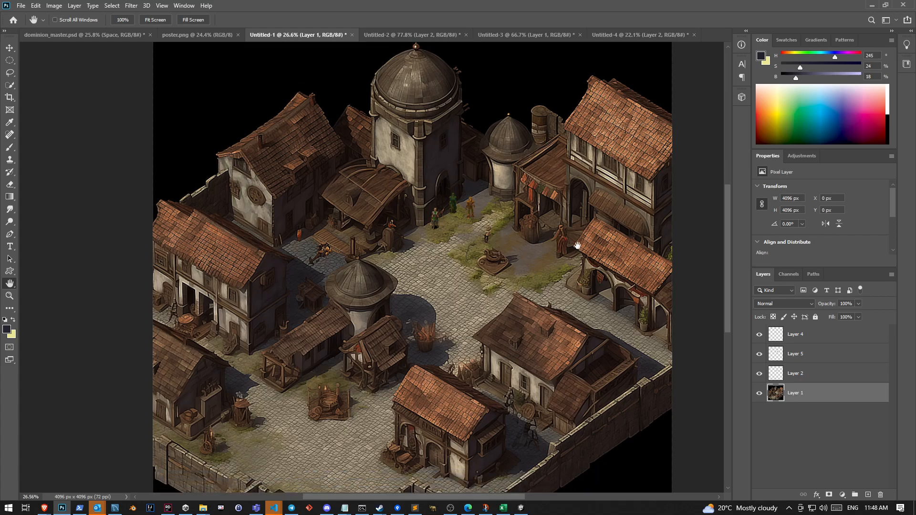
Switch to Discord and view the 4x upscaled Arabic city made from Image #1 enlarged
{"action": "left_click", "coordinate": [327, 507]}
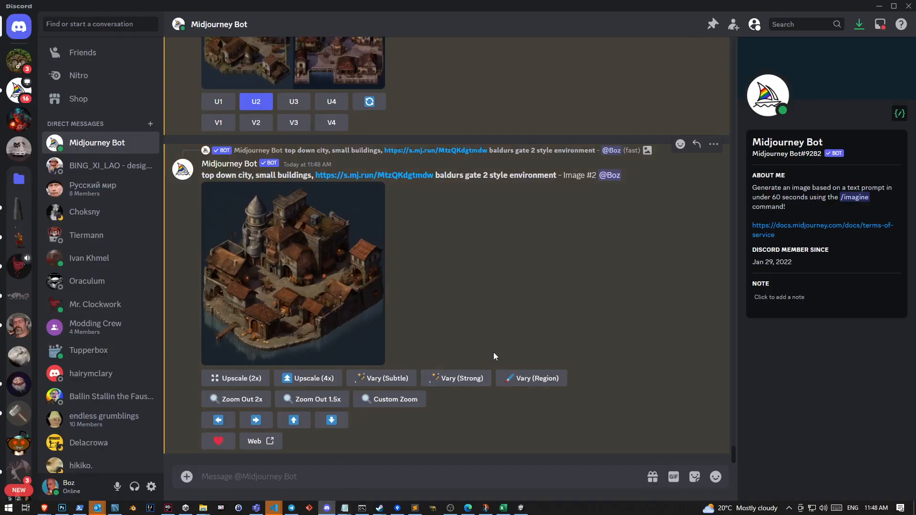
{"action": "scroll", "coordinate": [493, 355], "scroll_direction": "up", "scroll_amount": 10}
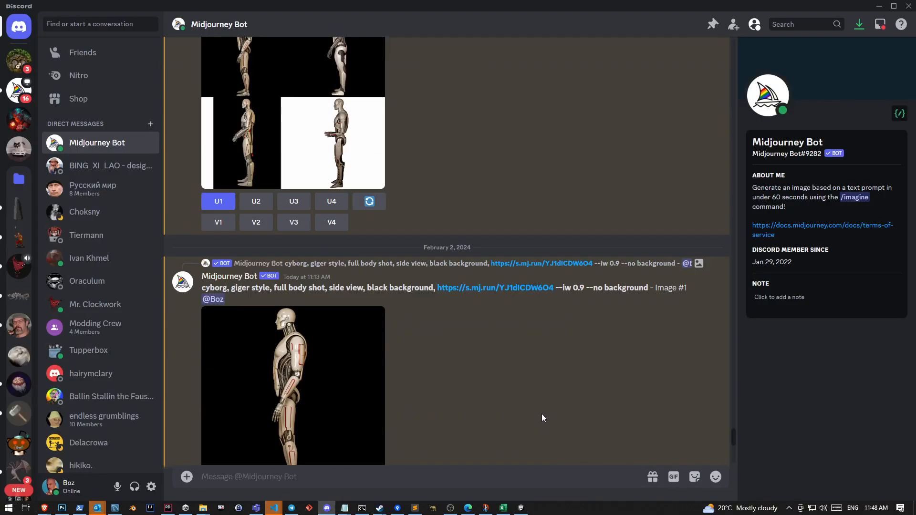
{"action": "scroll", "coordinate": [539, 413], "scroll_direction": "up", "scroll_amount": 15}
{"action": "scroll", "coordinate": [533, 410], "scroll_direction": "up", "scroll_amount": 2}
{"action": "left_click", "coordinate": [302, 320]}
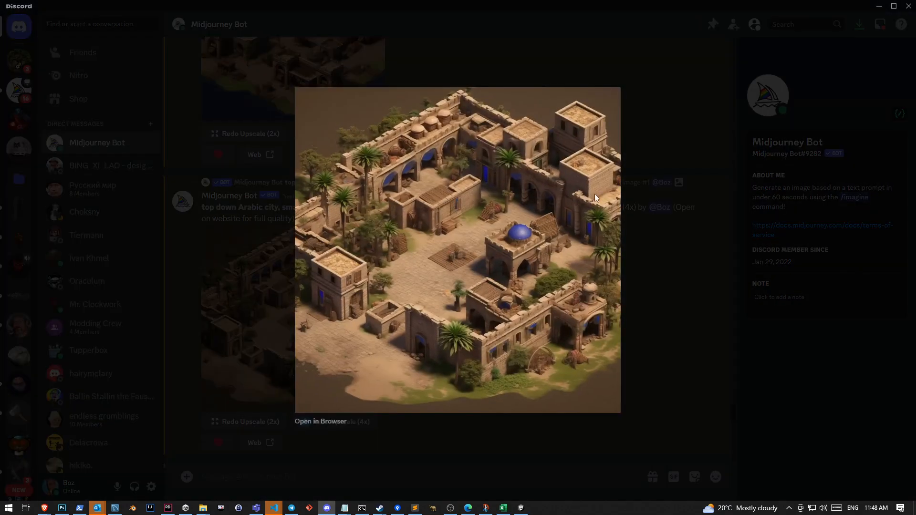
{"action": "key", "text": "Escape"}
Examine the 4x upscaled Arabic city made from Image #4 at enlarged size
{"action": "scroll", "coordinate": [351, 296], "scroll_direction": "up", "scroll_amount": 1}
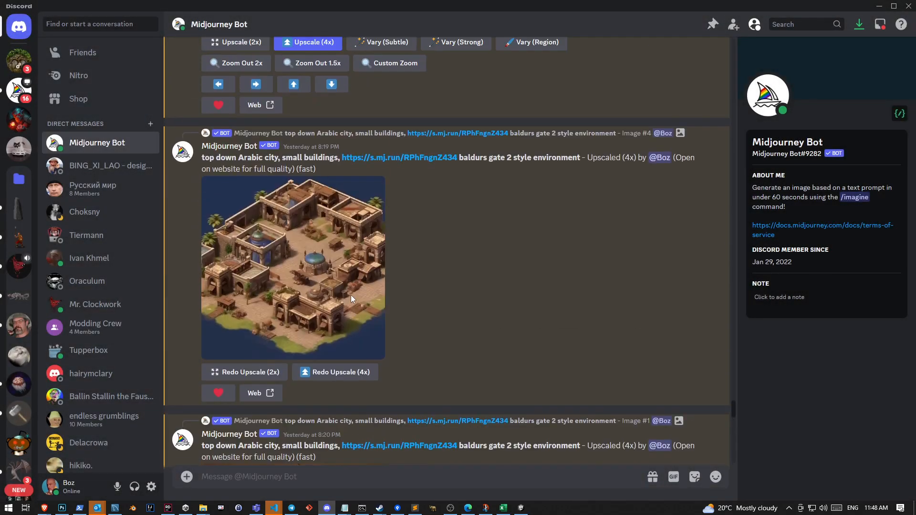
{"action": "left_click", "coordinate": [340, 269]}
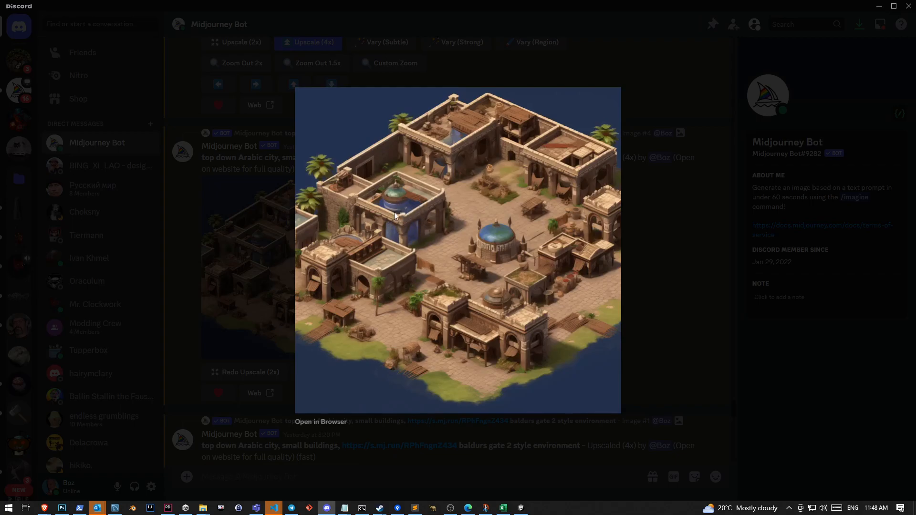
{"action": "left_click", "coordinate": [278, 346]}
{"action": "scroll", "coordinate": [321, 326], "scroll_direction": "up", "scroll_amount": 5}
{"action": "scroll", "coordinate": [372, 313], "scroll_direction": "down", "scroll_amount": 5}
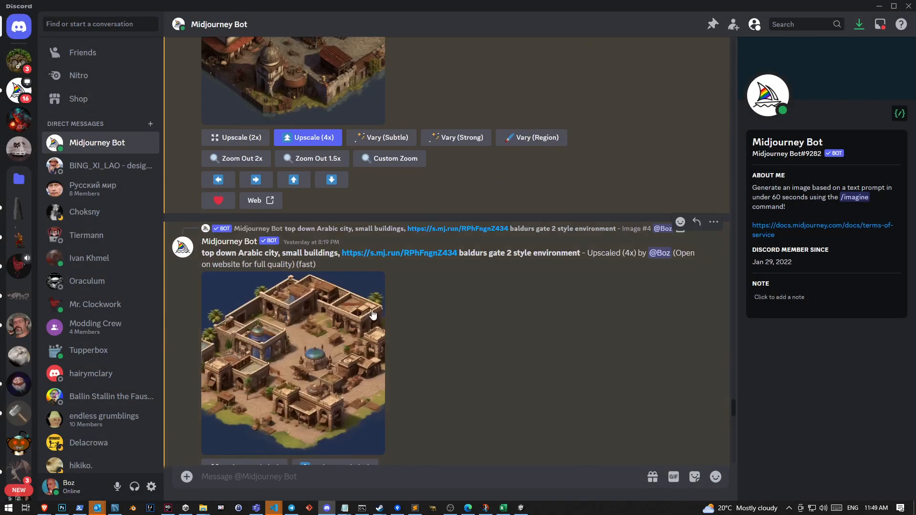
{"action": "left_click", "coordinate": [366, 358]}
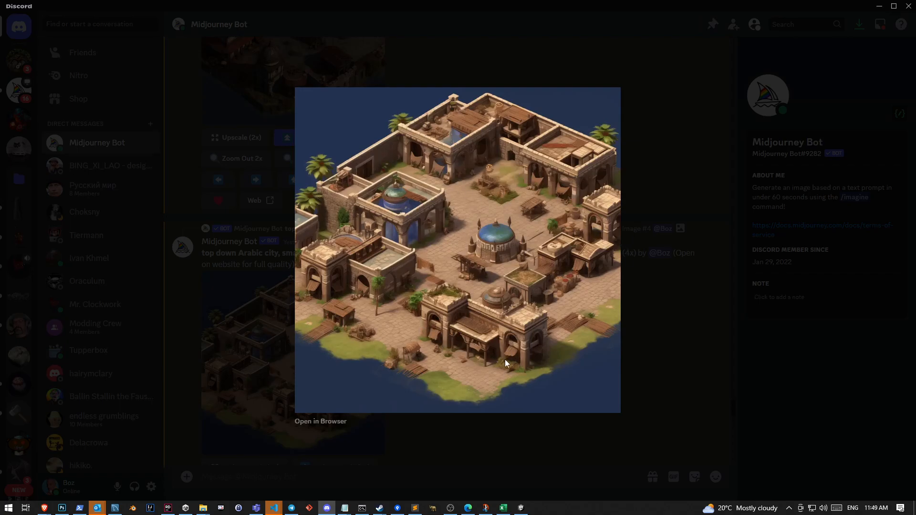
{"action": "left_click", "coordinate": [503, 447]}
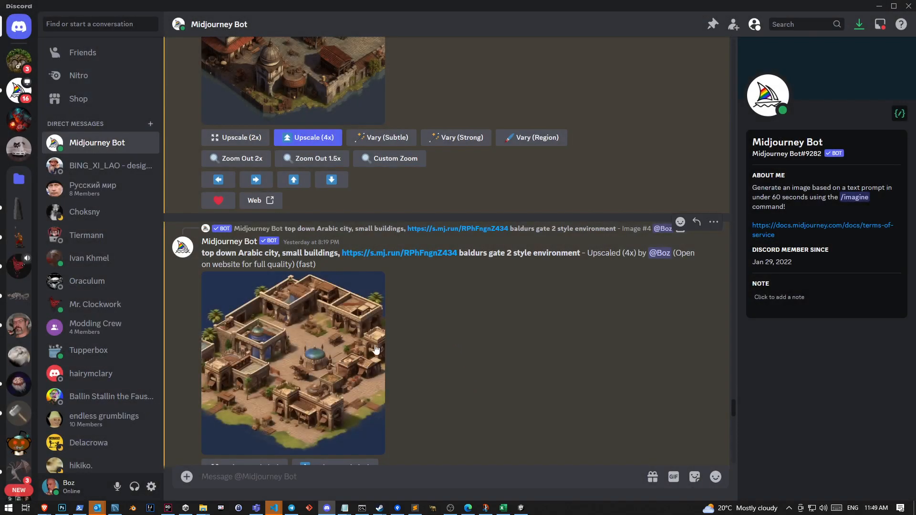
View the reference image linked in the Arabic city prompt in the browser, close it, and compare it with the generated city in Discord
{"action": "left_click", "coordinate": [431, 256]}
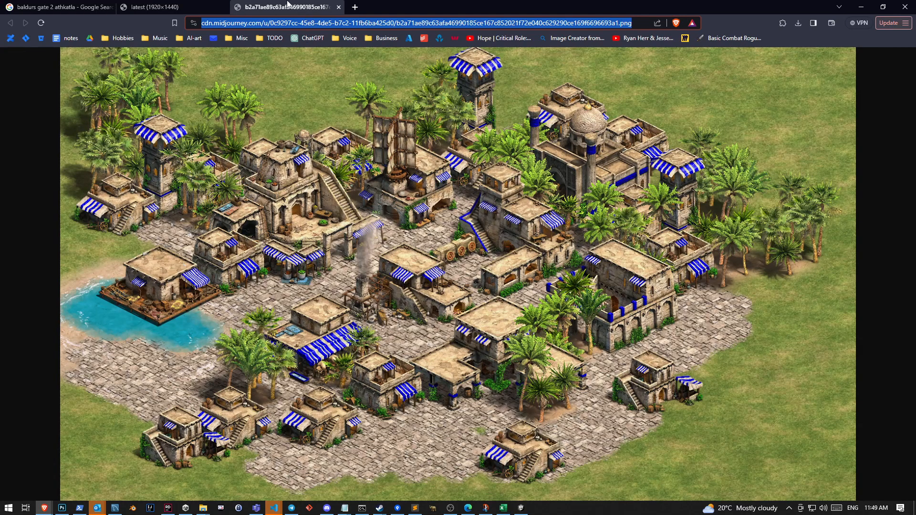
{"action": "key", "text": "ctrl+w"}
{"action": "key", "text": "alt+Tab"}
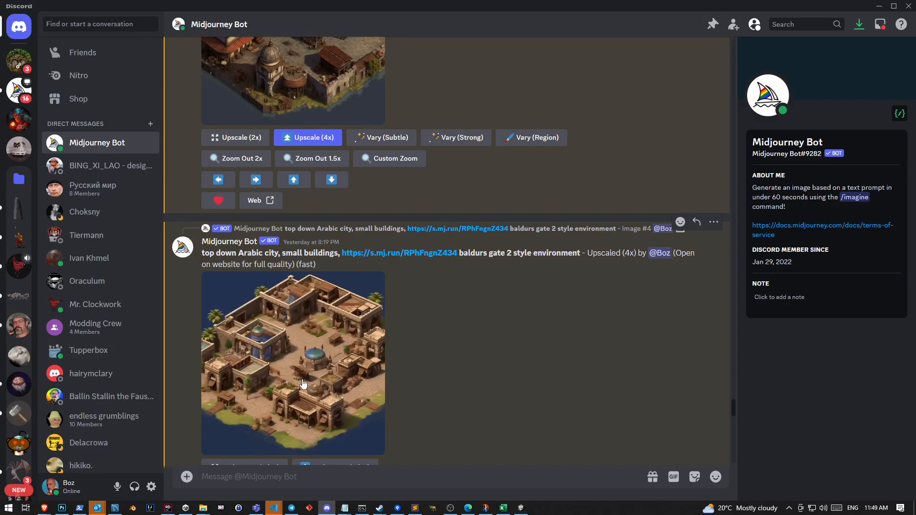
{"action": "left_click", "coordinate": [325, 372]}
{"action": "left_click", "coordinate": [490, 456]}
{"action": "scroll", "coordinate": [519, 436], "scroll_direction": "down", "scroll_amount": 15}
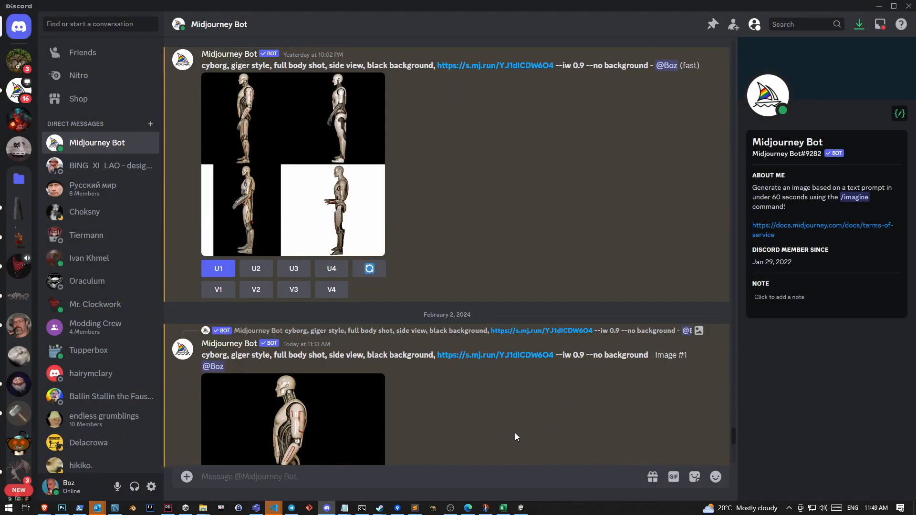
Return to Photoshop and review the finished isometric town in Untitled-1
{"action": "left_click", "coordinate": [64, 507]}
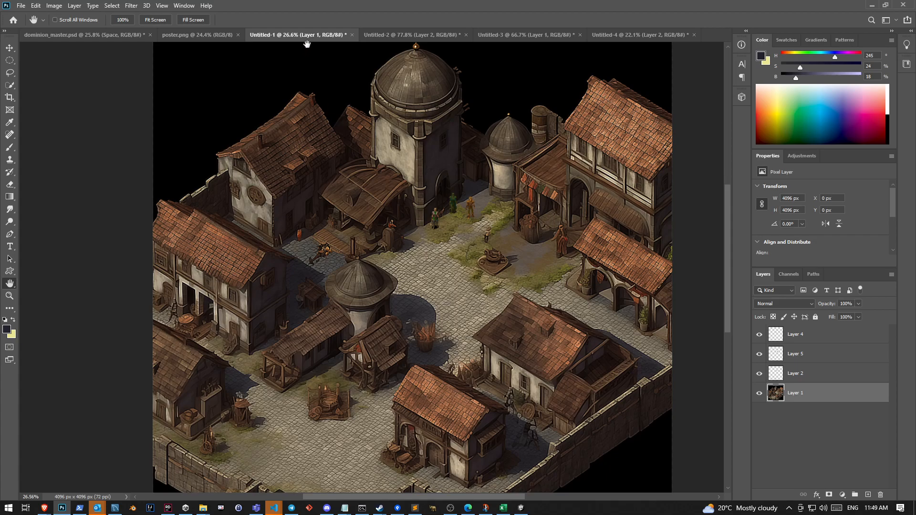
{"action": "scroll", "coordinate": [540, 258], "scroll_direction": "down", "scroll_amount": 1}
{"action": "scroll", "coordinate": [539, 258], "scroll_direction": "up", "scroll_amount": 2}
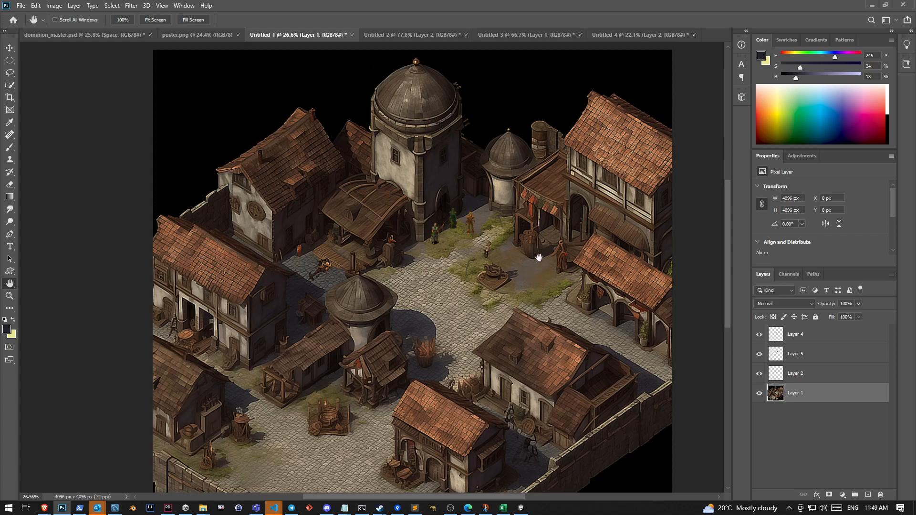
{"action": "scroll", "coordinate": [539, 258], "scroll_direction": "up", "scroll_amount": 1}
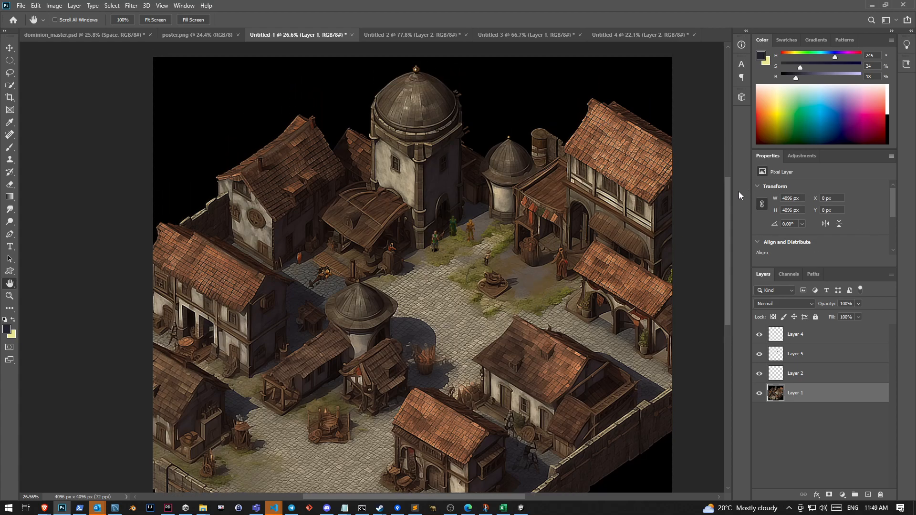
Switch to Untitled-2 and hide Layer 2 to view the dark planet underneath
{"action": "left_click_drag", "start_coordinate": [728, 196], "coordinate": [731, 201]}
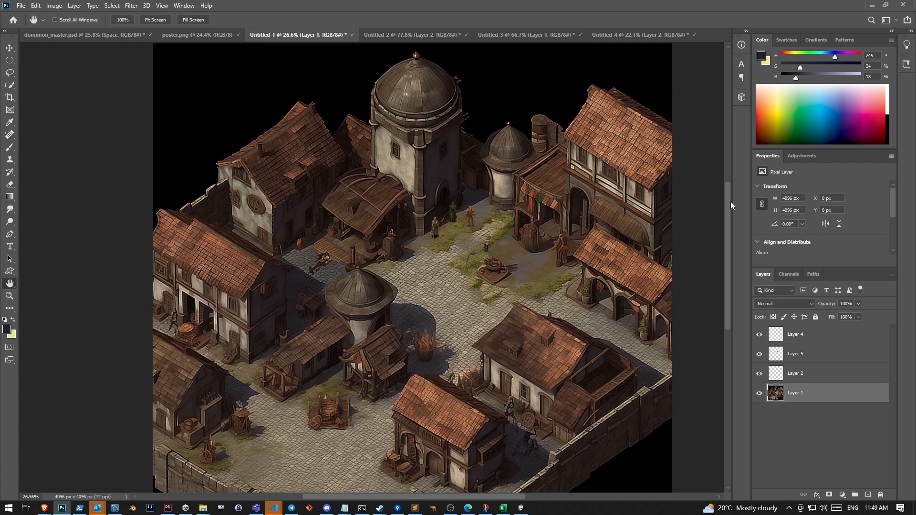
{"action": "scroll", "coordinate": [718, 223], "scroll_direction": "up", "scroll_amount": 2}
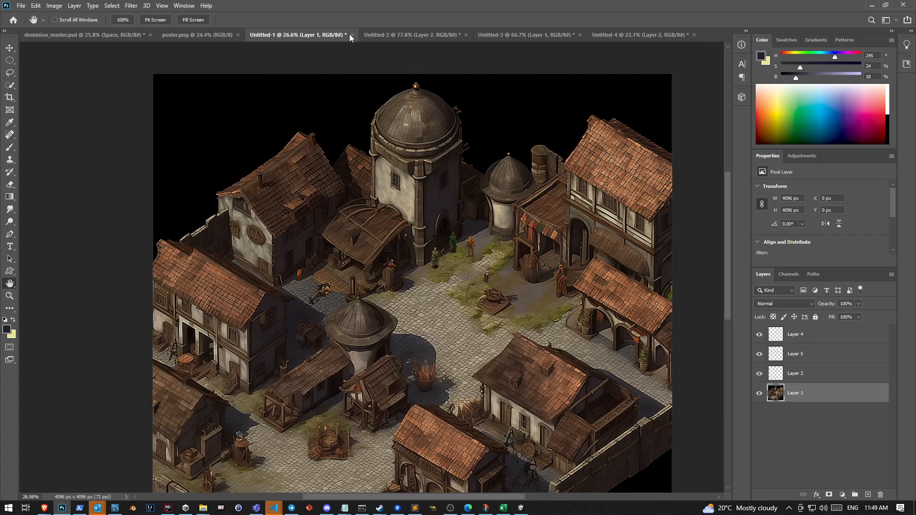
{"action": "left_click", "coordinate": [400, 36]}
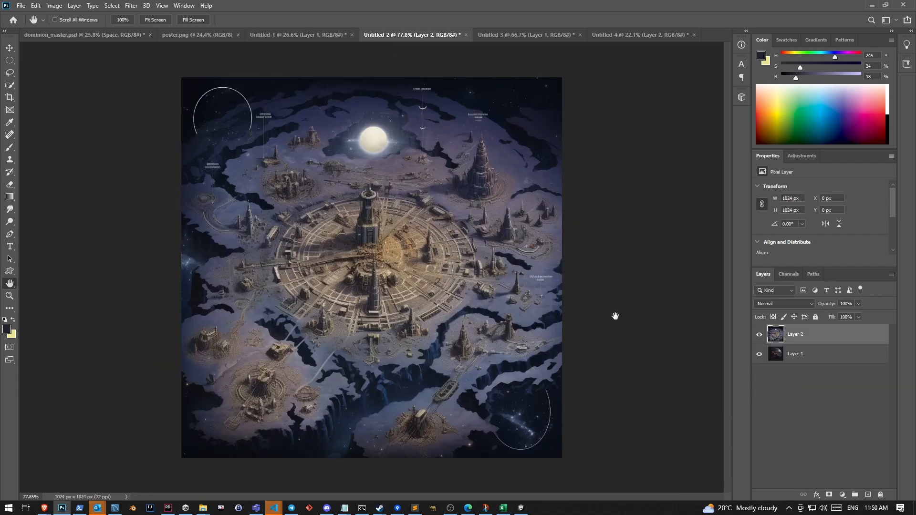
{"action": "left_click", "coordinate": [759, 335]}
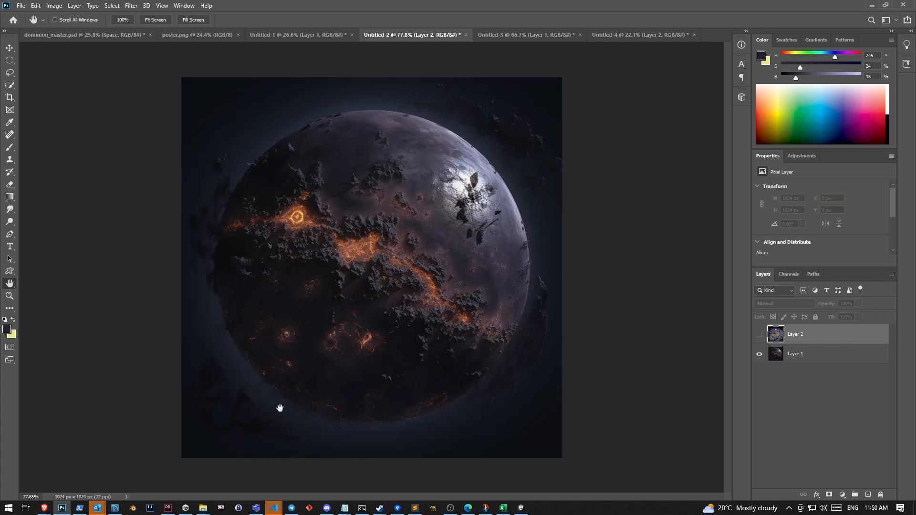
Examine the Halcymere planet up close in dominion_master.psd, then return to Untitled-2
{"action": "left_click", "coordinate": [95, 37]}
{"action": "left_click_drag", "start_coordinate": [196, 374], "coordinate": [368, 112]}
{"action": "scroll", "coordinate": [358, 337], "scroll_direction": "up", "scroll_amount": 5}
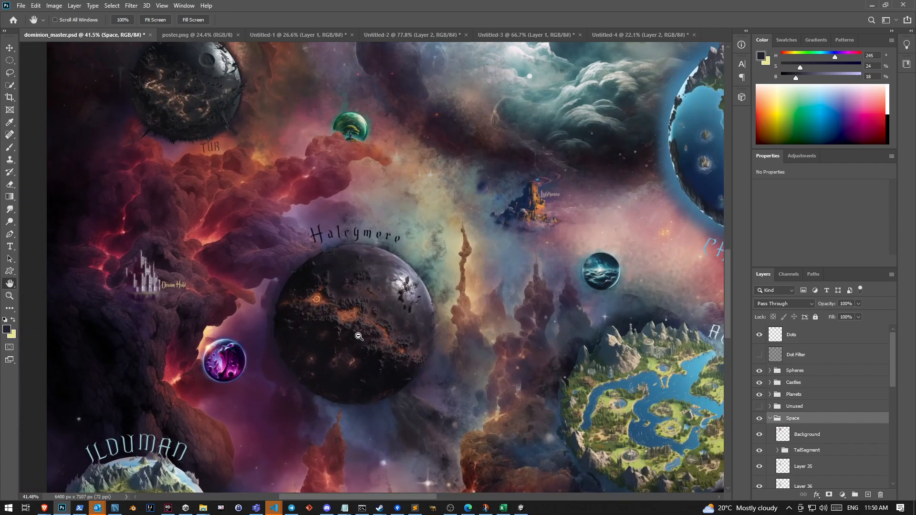
{"action": "scroll", "coordinate": [358, 337], "scroll_direction": "up", "scroll_amount": 3}
{"action": "left_click", "coordinate": [385, 36]}
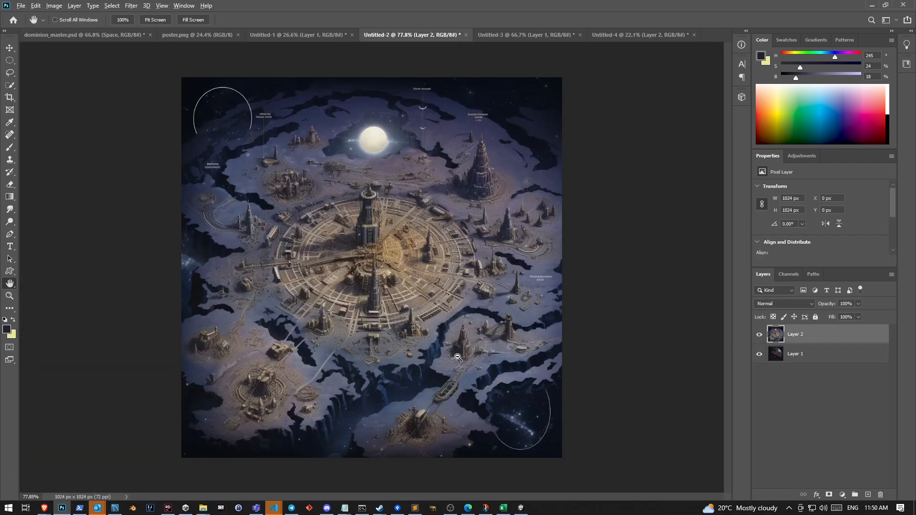
Switch to Discord and view Image #1 of the "fantasy map, space colony" prompt enlarged
{"action": "left_click", "coordinate": [326, 507]}
{"action": "scroll", "coordinate": [453, 344], "scroll_direction": "up", "scroll_amount": 10}
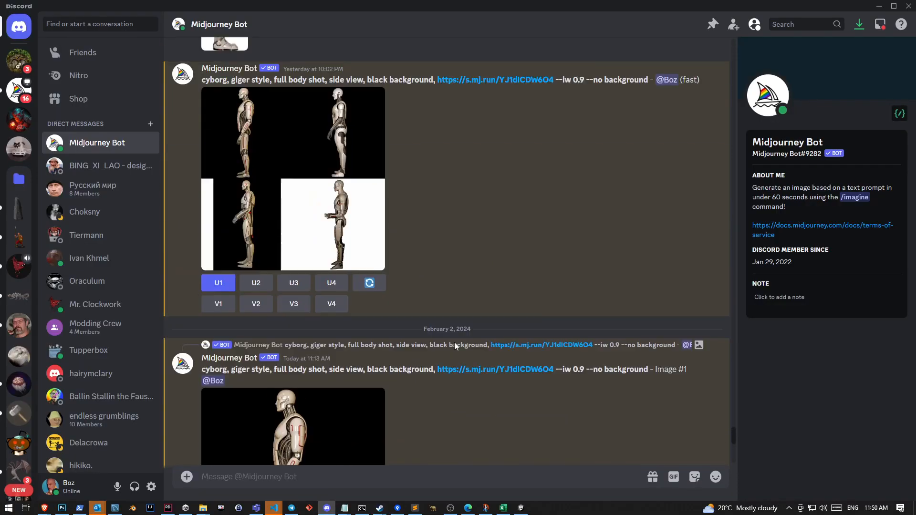
{"action": "scroll", "coordinate": [451, 346], "scroll_direction": "down", "scroll_amount": 15}
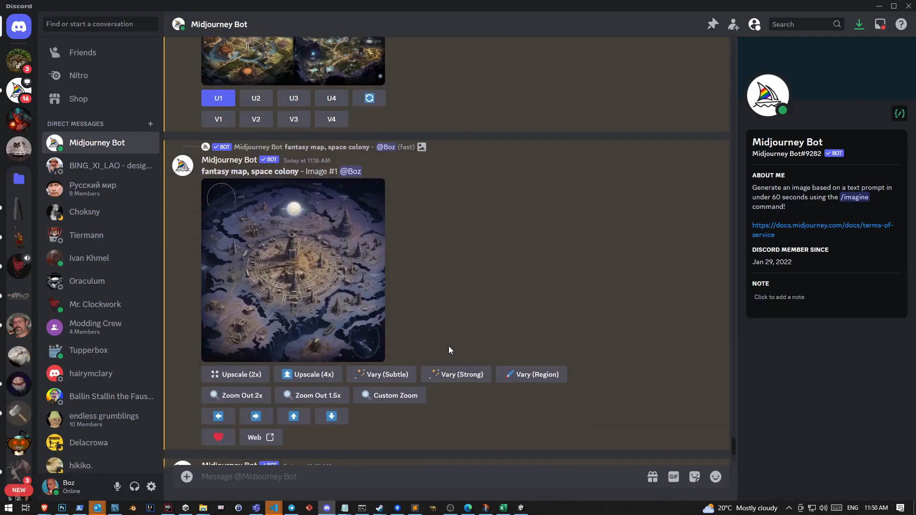
{"action": "left_click", "coordinate": [334, 249]}
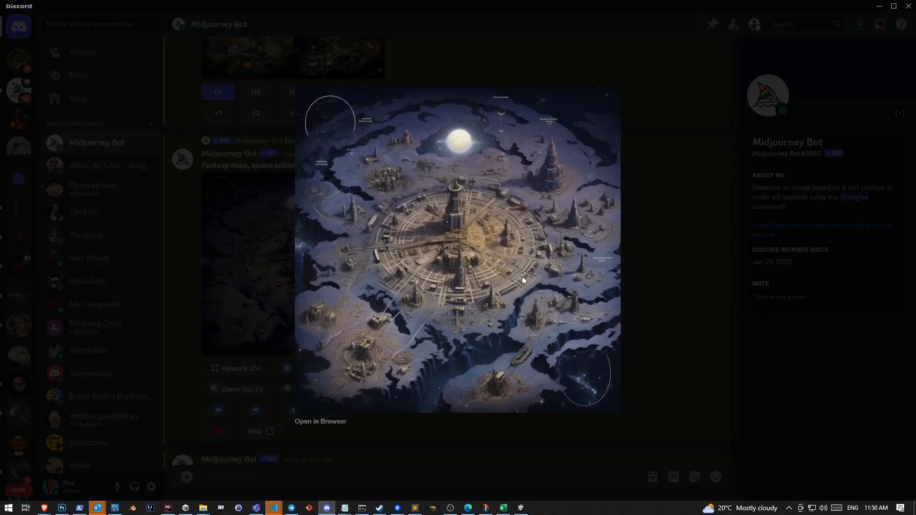
{"action": "left_click", "coordinate": [424, 481]}
View the four-image "fantasy map, space colony" grid enlarged and compare it with its upscaled Image #1
{"action": "scroll", "coordinate": [326, 227], "scroll_direction": "up", "scroll_amount": 5}
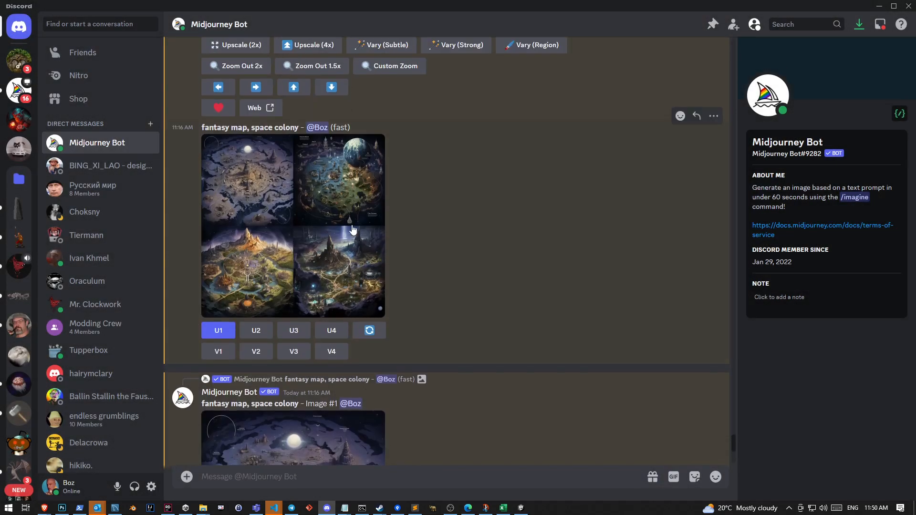
{"action": "left_click", "coordinate": [247, 176]}
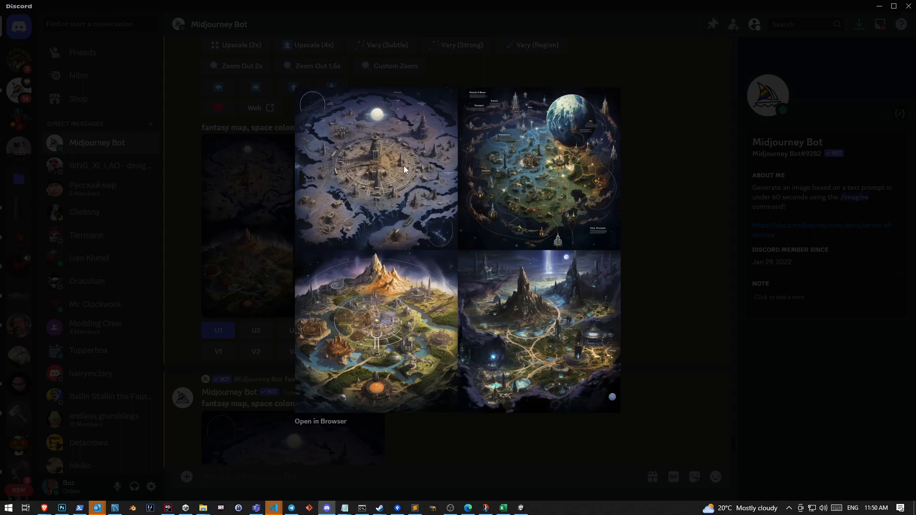
{"action": "left_click", "coordinate": [522, 466]}
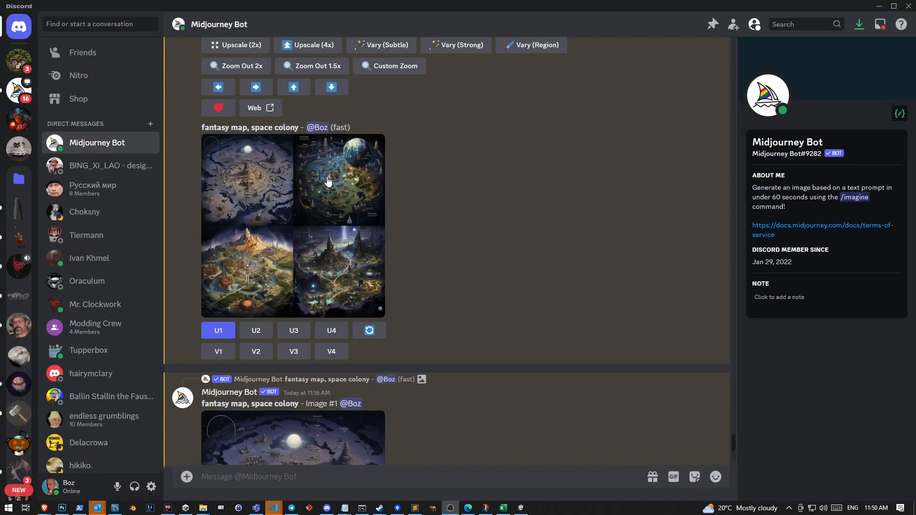
{"action": "scroll", "coordinate": [308, 267], "scroll_direction": "down", "scroll_amount": 3}
{"action": "left_click", "coordinate": [305, 334]}
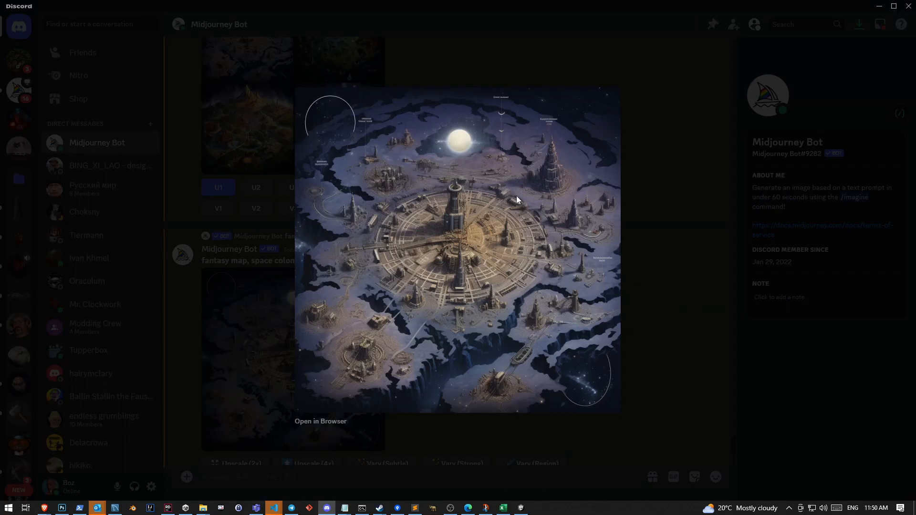
{"action": "left_click", "coordinate": [638, 340]}
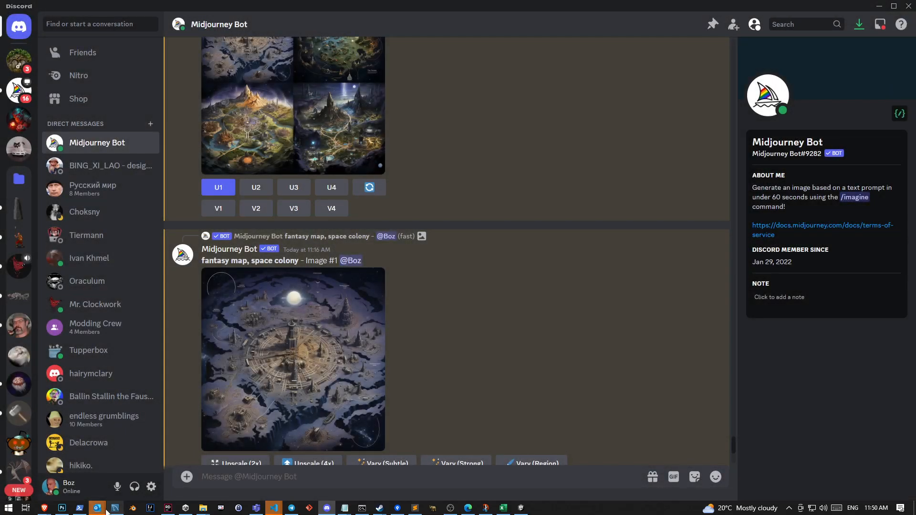
Back in Photoshop, cut the central circular city from Layer 2 with an elliptical selection, hide Layer 2, and paste the city as a new layer
{"action": "left_click", "coordinate": [67, 509]}
{"action": "scroll", "coordinate": [403, 256], "scroll_direction": "up", "scroll_amount": 2}
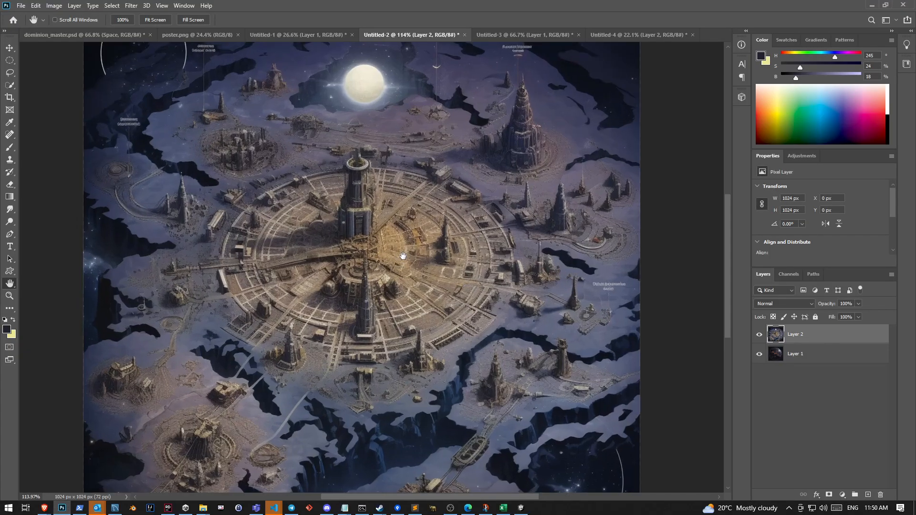
{"action": "left_click", "coordinate": [9, 60]}
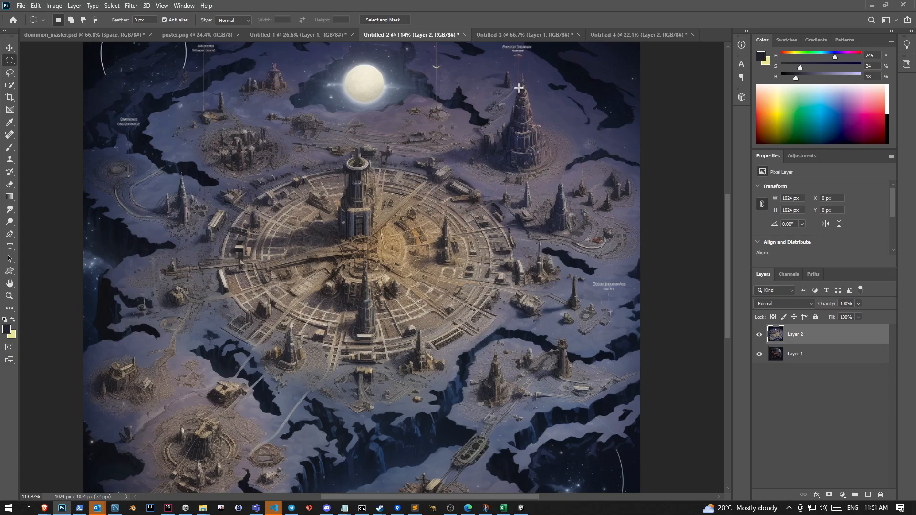
{"action": "left_click_drag", "start_coordinate": [207, 159], "coordinate": [491, 346]}
{"action": "left_click_drag", "start_coordinate": [196, 151], "coordinate": [527, 371]}
{"action": "key", "text": "Delete"}
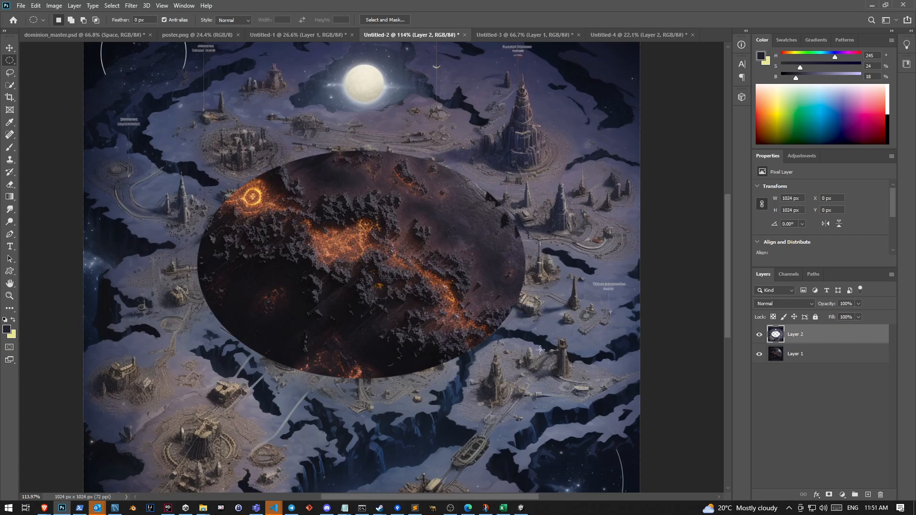
{"action": "left_click", "coordinate": [759, 334]}
{"action": "key", "text": "ctrl+v"}
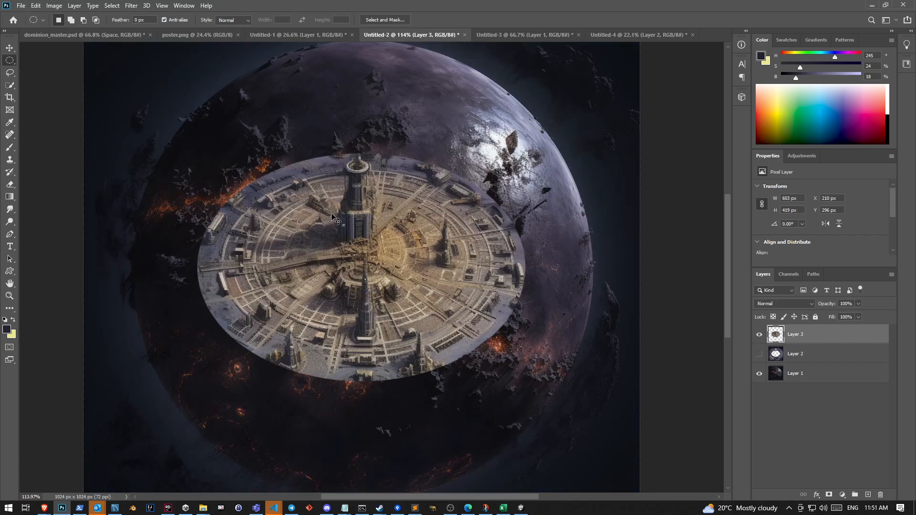
Scale the pasted city disc to 40% in width and height and move it near the top of the planet
{"action": "key", "text": "ctrl+t"}
{"action": "type", "text": "50"}
{"action": "key", "text": "Tab"}
{"action": "type", "text": "50"}
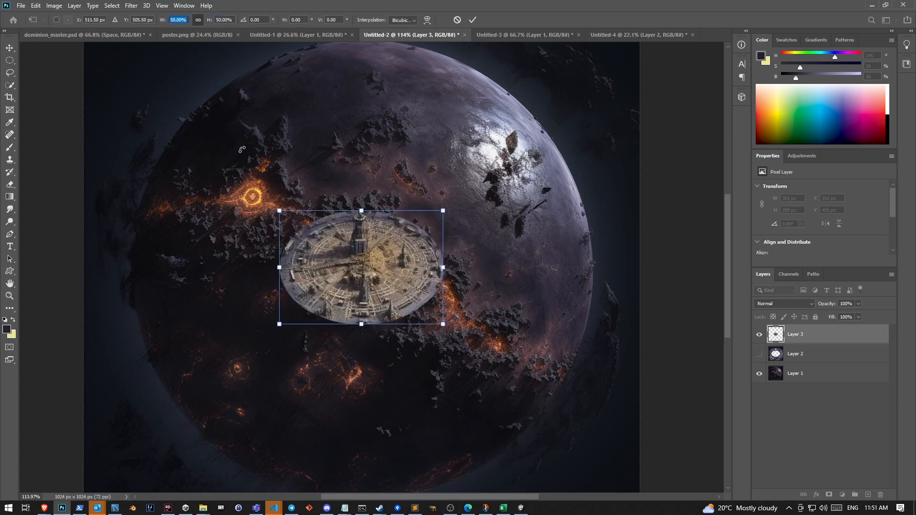
{"action": "type", "text": "40"}
{"action": "key", "text": "Tab"}
{"action": "type", "text": "40"}
{"action": "left_click_drag", "start_coordinate": [371, 273], "coordinate": [336, 114]}
Distort the city disc's corners so its perspective follows the planet's curved surface, and apply the transform
{"action": "right_click", "coordinate": [339, 108]}
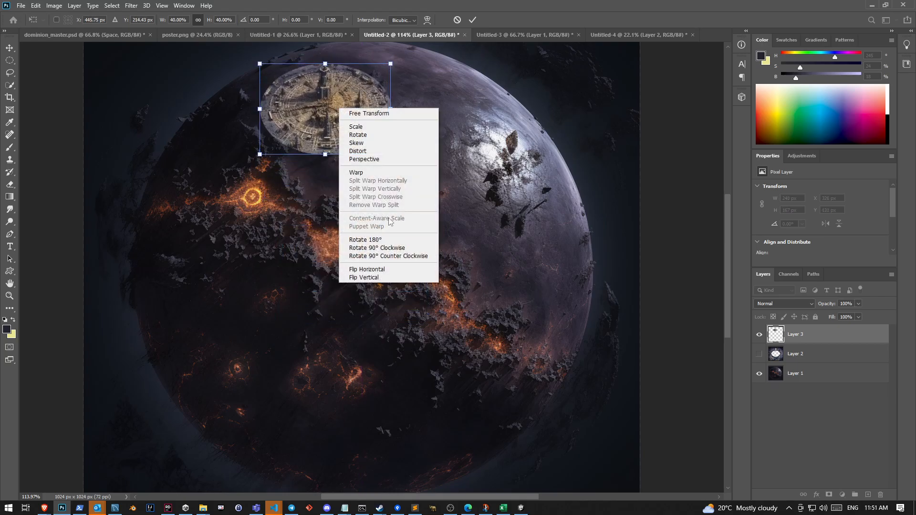
{"action": "left_click", "coordinate": [365, 151]}
{"action": "left_click_drag", "start_coordinate": [259, 154], "coordinate": [251, 154]}
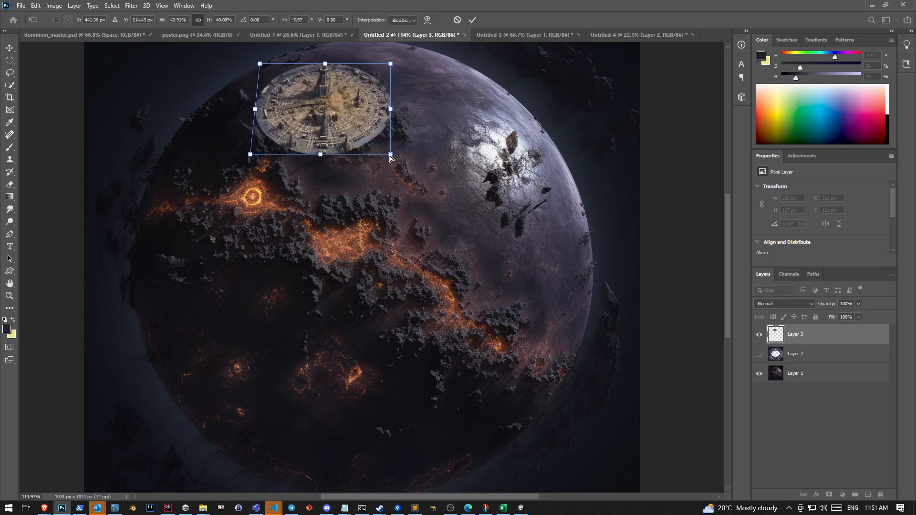
{"action": "left_click_drag", "start_coordinate": [390, 156], "coordinate": [388, 150]}
{"action": "left_click_drag", "start_coordinate": [260, 64], "coordinate": [265, 66]}
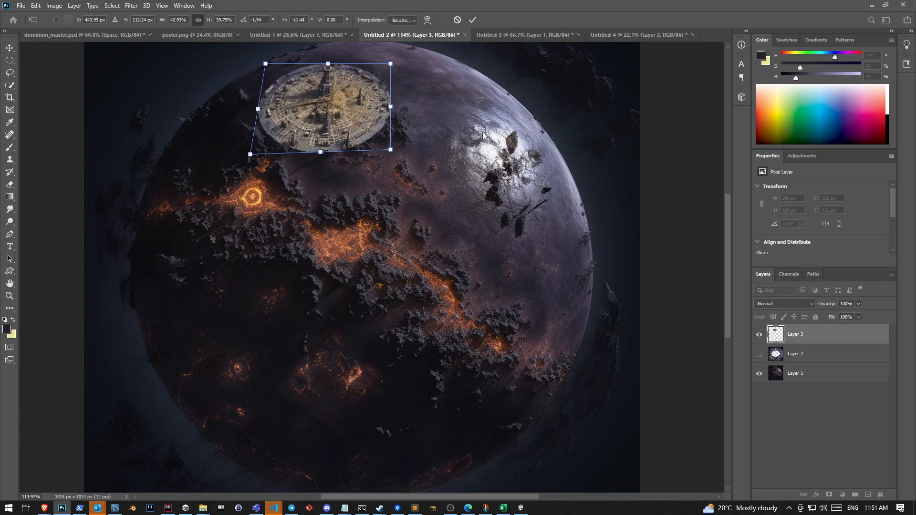
{"action": "scroll", "coordinate": [304, 168], "scroll_direction": "up", "scroll_amount": 3}
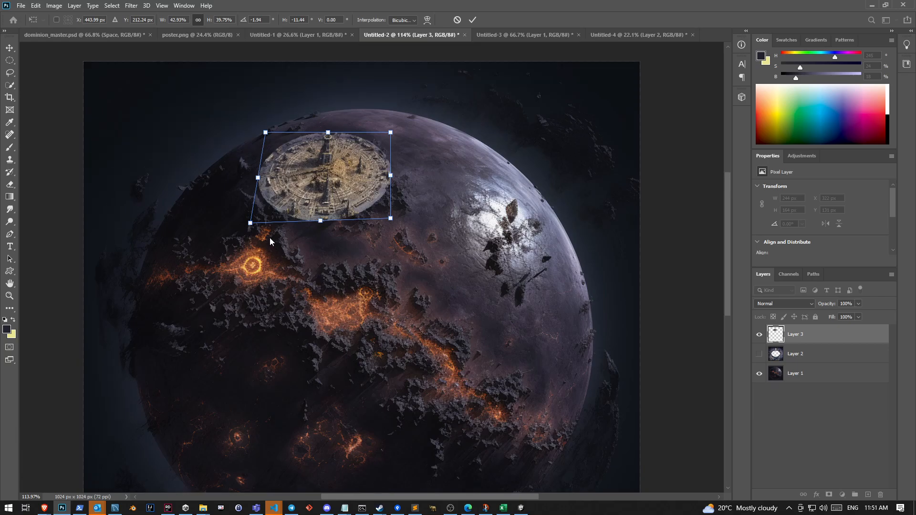
{"action": "left_click_drag", "start_coordinate": [392, 223], "coordinate": [394, 218]}
{"action": "left_click_drag", "start_coordinate": [245, 217], "coordinate": [243, 220]}
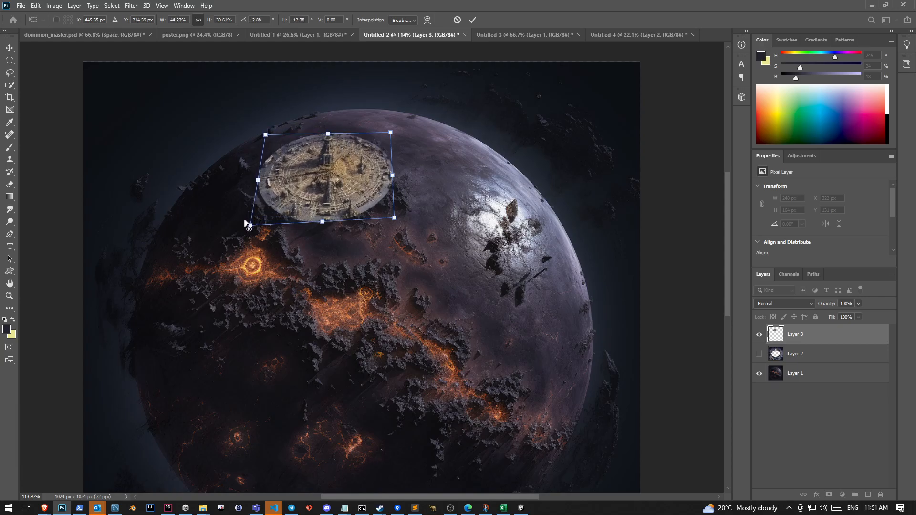
{"action": "left_click_drag", "start_coordinate": [256, 180], "coordinate": [242, 219]}
{"action": "key", "text": "Return"}
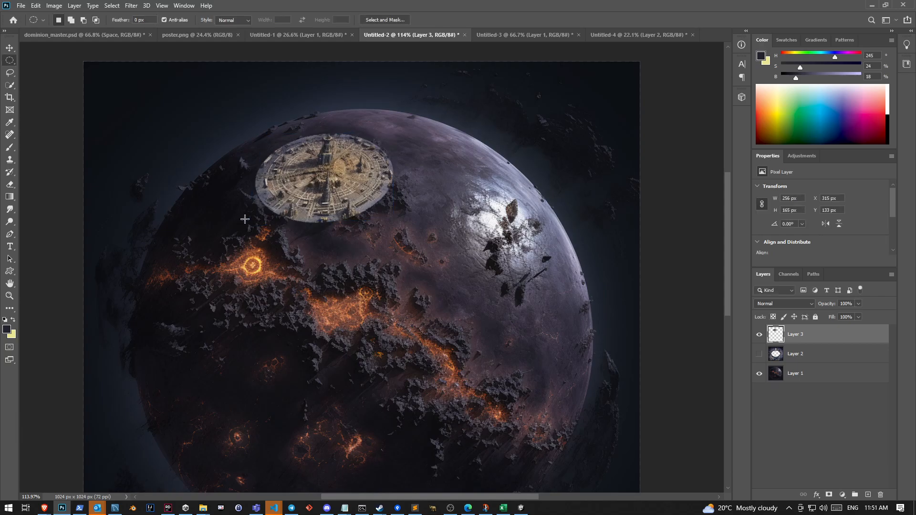
Shift the city disc on Layer 3 about 3 px left and 1 px up on the planet
{"action": "scroll", "coordinate": [299, 208], "scroll_direction": "down", "scroll_amount": 4}
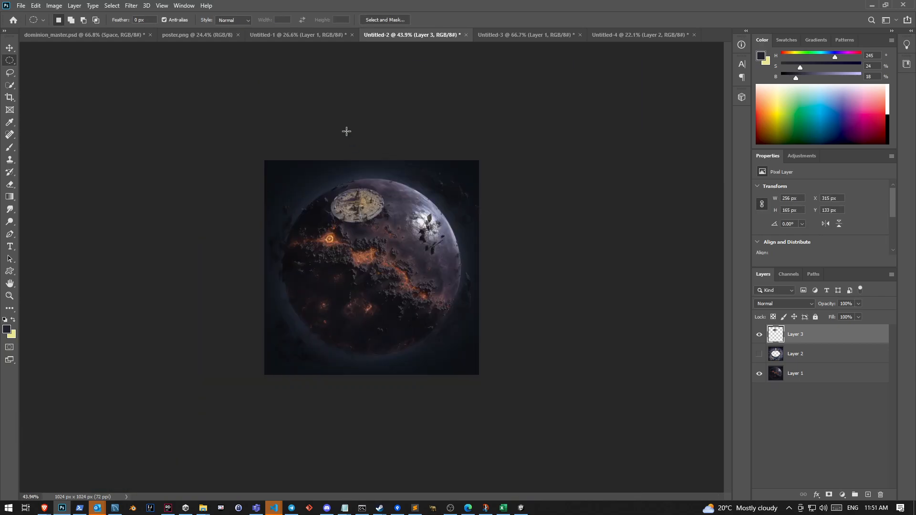
{"action": "scroll", "coordinate": [341, 219], "scroll_direction": "up", "scroll_amount": 6}
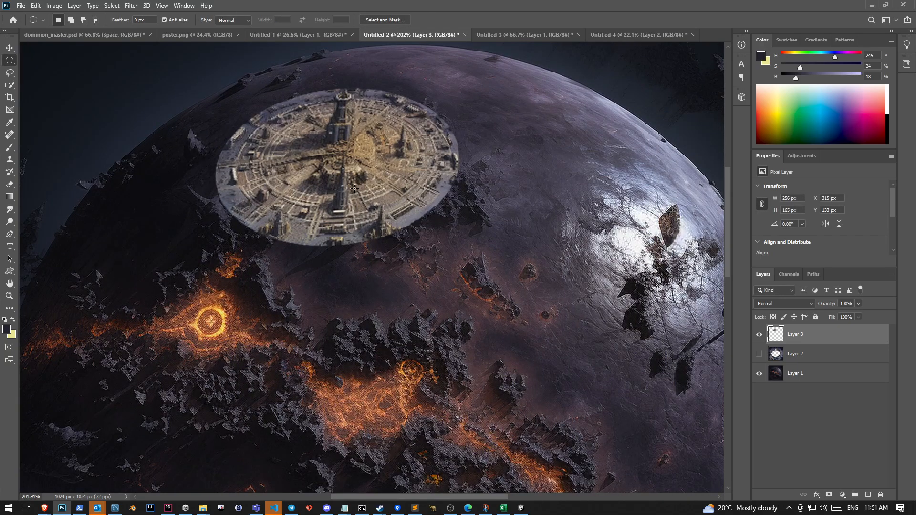
{"action": "key", "text": "ctrl+t"}
{"action": "mouse_move", "coordinate": [354, 188]}
{"action": "left_mouse_down"}
{"action": "mouse_move", "coordinate": [327, 177]}
{"action": "mouse_move", "coordinate": [350, 190]}
{"action": "left_mouse_up"}
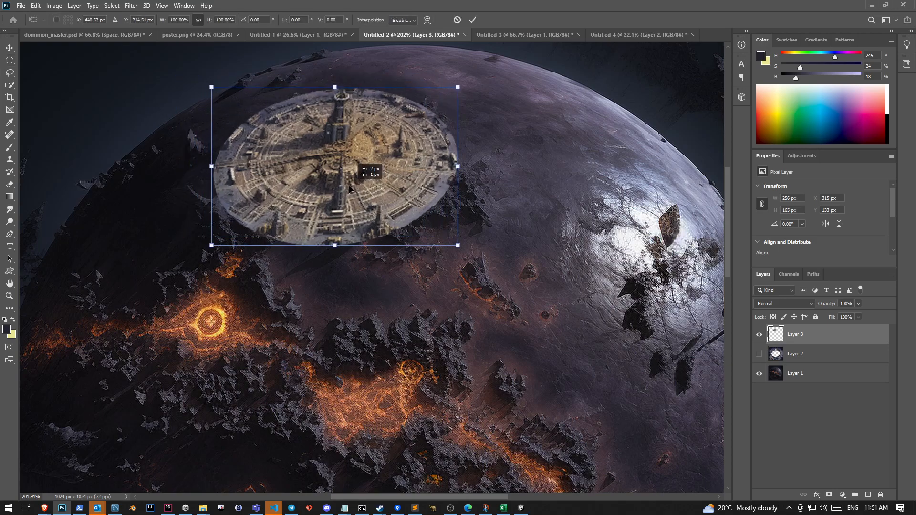
{"action": "key", "text": "Return"}
{"action": "scroll", "coordinate": [315, 215], "scroll_direction": "up", "scroll_amount": 3}
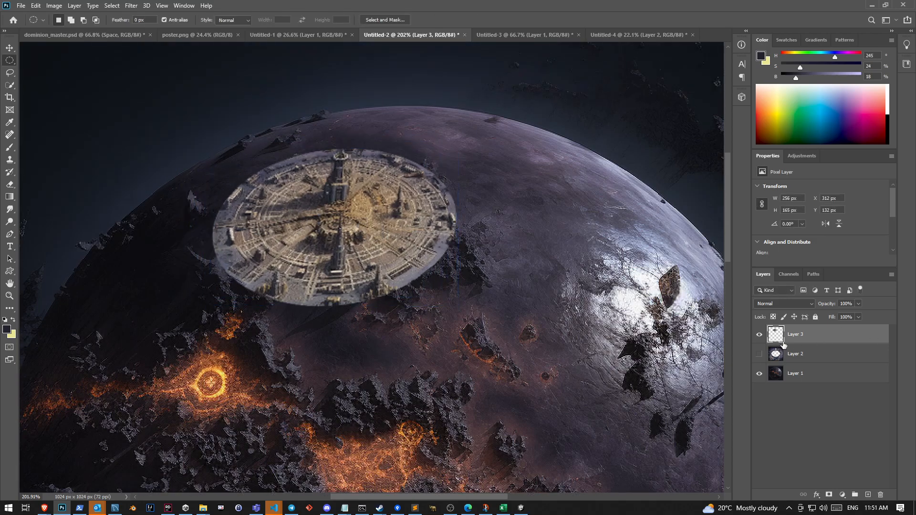
Erase the hard rim around the city disc on Layer 3 with a soft 23 px Eraser to blend it into the planet
{"action": "scroll", "coordinate": [367, 193], "scroll_direction": "up", "scroll_amount": 3}
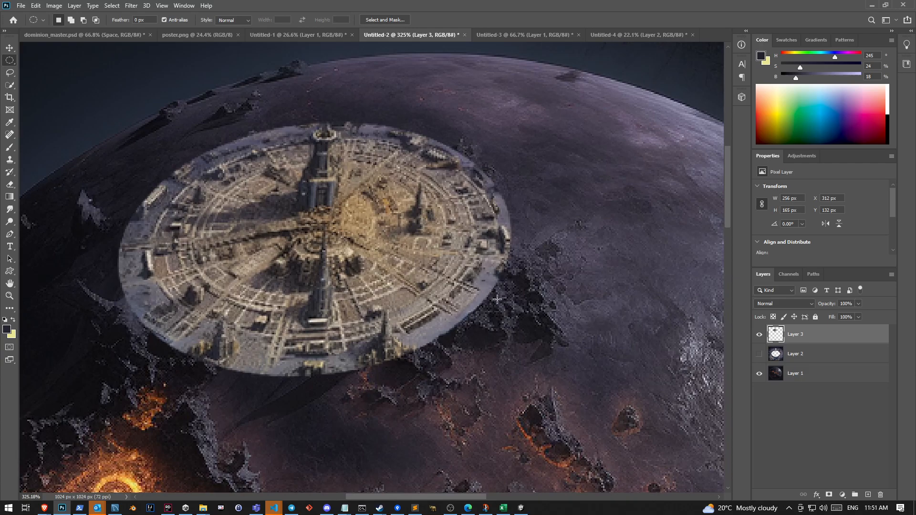
{"action": "key", "text": "e"}
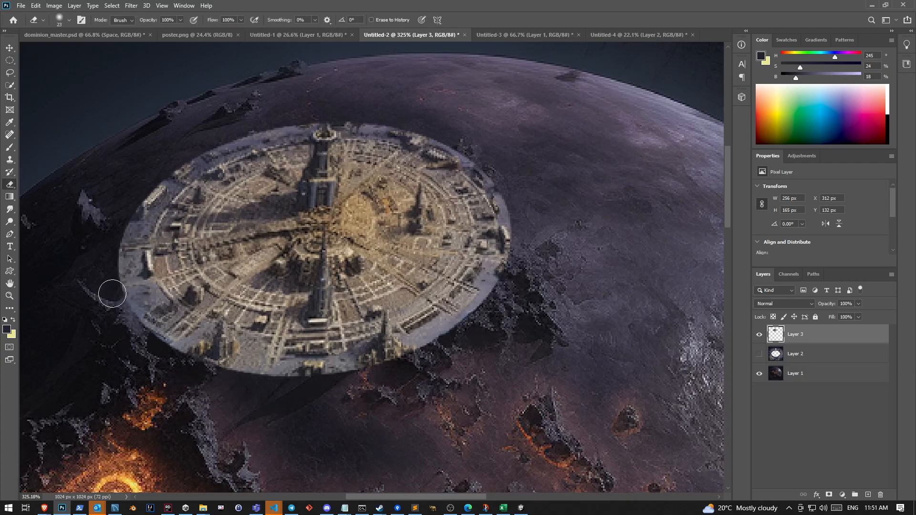
{"action": "mouse_move", "coordinate": [492, 309]}
{"action": "left_mouse_down"}
{"action": "mouse_move", "coordinate": [520, 336]}
{"action": "mouse_move", "coordinate": [506, 296]}
{"action": "mouse_move", "coordinate": [418, 362]}
{"action": "mouse_move", "coordinate": [397, 371]}
{"action": "mouse_move", "coordinate": [466, 328]}
{"action": "mouse_move", "coordinate": [334, 389]}
{"action": "left_mouse_up"}
{"action": "mouse_move", "coordinate": [453, 337]}
{"action": "left_mouse_down"}
{"action": "mouse_move", "coordinate": [431, 341]}
{"action": "mouse_move", "coordinate": [488, 299]}
{"action": "mouse_move", "coordinate": [495, 280]}
{"action": "mouse_move", "coordinate": [535, 267]}
{"action": "mouse_move", "coordinate": [523, 221]}
{"action": "mouse_move", "coordinate": [513, 277]}
{"action": "mouse_move", "coordinate": [517, 205]}
{"action": "mouse_move", "coordinate": [469, 148]}
{"action": "mouse_move", "coordinate": [491, 161]}
{"action": "mouse_move", "coordinate": [423, 121]}
{"action": "mouse_move", "coordinate": [365, 119]}
{"action": "mouse_move", "coordinate": [428, 118]}
{"action": "left_mouse_up"}
{"action": "mouse_move", "coordinate": [311, 110]}
{"action": "left_mouse_down"}
{"action": "mouse_move", "coordinate": [156, 162]}
{"action": "mouse_move", "coordinate": [155, 184]}
{"action": "mouse_move", "coordinate": [127, 217]}
{"action": "left_mouse_up"}
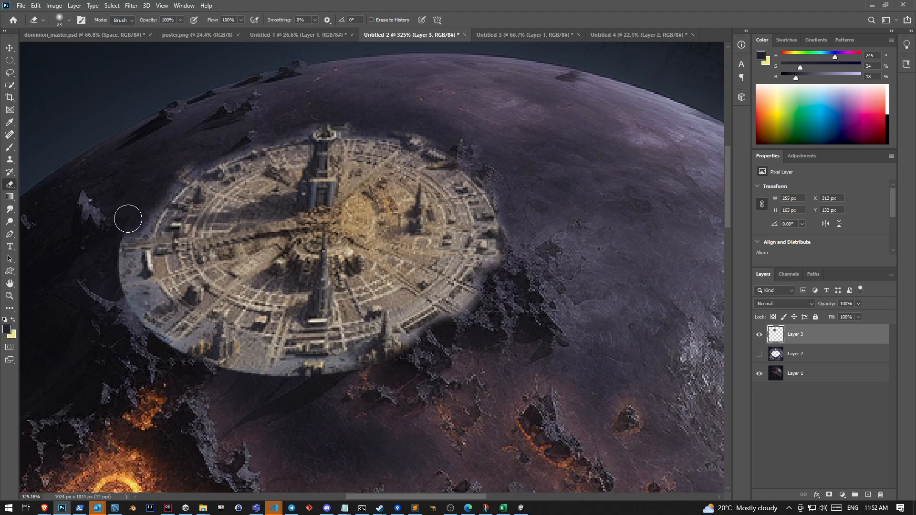
{"action": "mouse_move", "coordinate": [95, 263]}
{"action": "left_mouse_down"}
{"action": "mouse_move", "coordinate": [103, 215]}
{"action": "mouse_move", "coordinate": [107, 287]}
{"action": "mouse_move", "coordinate": [122, 271]}
{"action": "mouse_move", "coordinate": [145, 294]}
{"action": "mouse_move", "coordinate": [128, 317]}
{"action": "mouse_move", "coordinate": [175, 353]}
{"action": "left_mouse_up"}
{"action": "mouse_move", "coordinate": [264, 371]}
{"action": "left_mouse_down"}
{"action": "mouse_move", "coordinate": [203, 372]}
{"action": "mouse_move", "coordinate": [152, 341]}
{"action": "left_mouse_up"}
{"action": "left_click", "coordinate": [70, 21]}
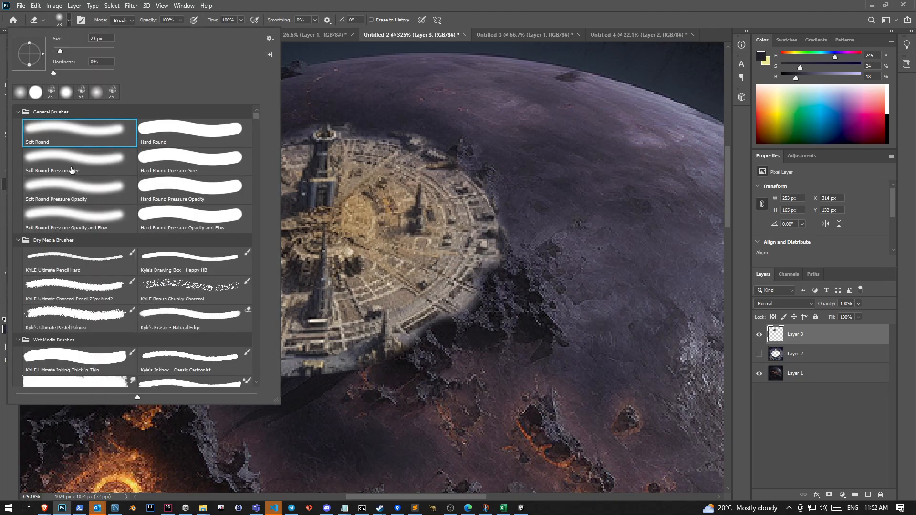
{"action": "left_click", "coordinate": [322, 434]}
{"action": "mouse_move", "coordinate": [275, 377]}
{"action": "left_mouse_down"}
{"action": "mouse_move", "coordinate": [303, 388]}
{"action": "mouse_move", "coordinate": [364, 382]}
{"action": "mouse_move", "coordinate": [342, 367]}
{"action": "mouse_move", "coordinate": [405, 377]}
{"action": "left_mouse_up"}
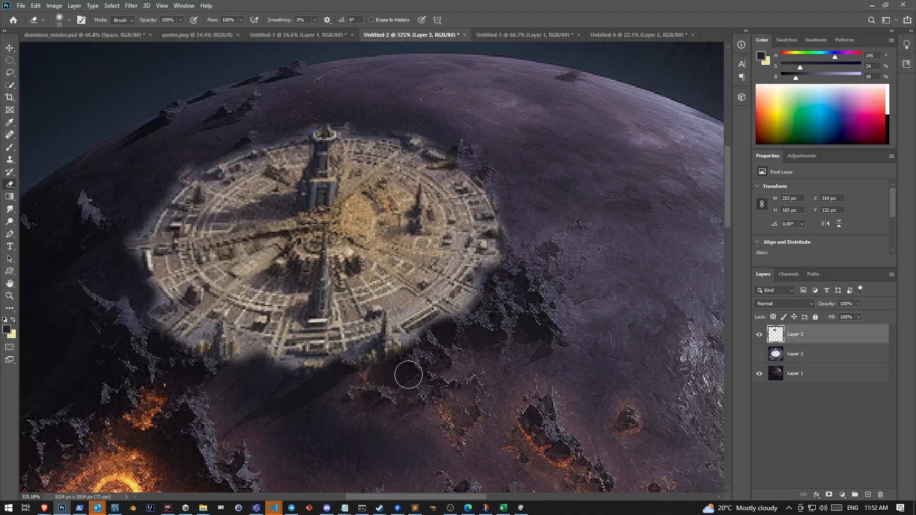
{"action": "mouse_move", "coordinate": [266, 379]}
{"action": "left_mouse_down"}
{"action": "mouse_move", "coordinate": [250, 368]}
{"action": "mouse_move", "coordinate": [165, 363]}
{"action": "mouse_move", "coordinate": [179, 349]}
{"action": "mouse_move", "coordinate": [146, 353]}
{"action": "mouse_move", "coordinate": [160, 307]}
{"action": "left_mouse_up"}
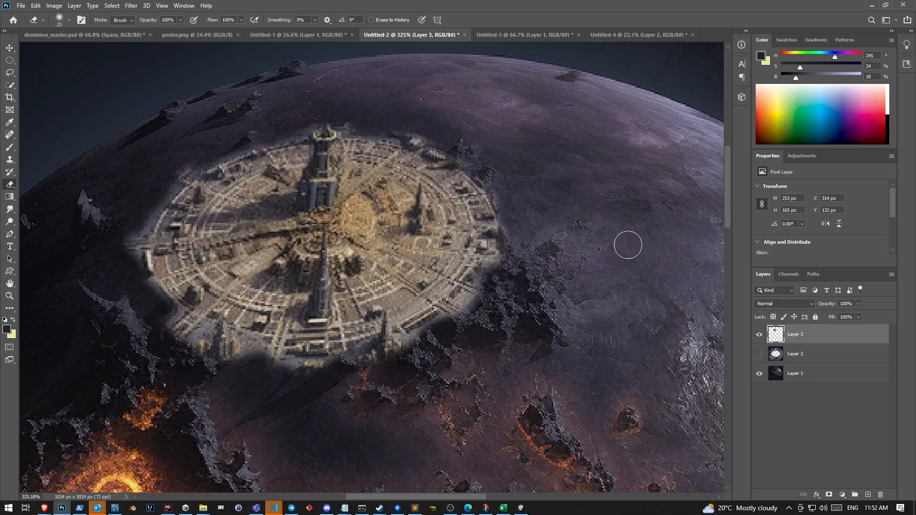
Distort the city disc on Layer 3 by pulling its lower-right corner outward to about 264 px wide, and erase its lower-right rim
{"action": "key", "text": "ctrl+t"}
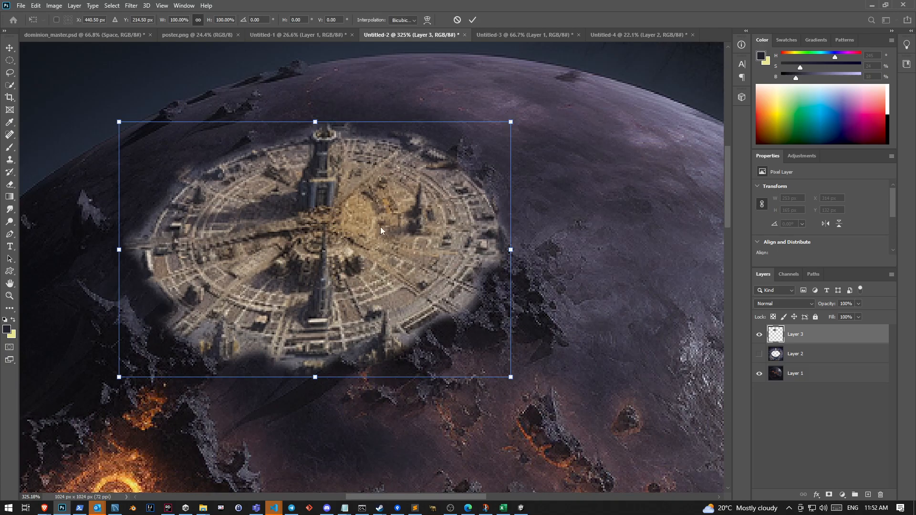
{"action": "right_click", "coordinate": [379, 228]}
{"action": "left_click", "coordinate": [409, 263]}
{"action": "left_click_drag", "start_coordinate": [509, 377], "coordinate": [545, 376]}
{"action": "key", "text": "e"}
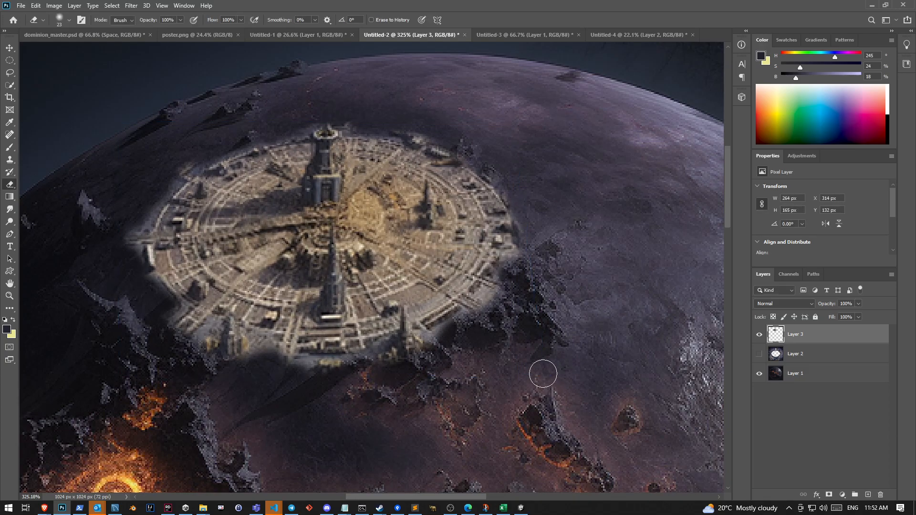
{"action": "mouse_move", "coordinate": [536, 260]}
{"action": "left_mouse_down"}
{"action": "mouse_move", "coordinate": [513, 270]}
{"action": "mouse_move", "coordinate": [513, 296]}
{"action": "mouse_move", "coordinate": [498, 310]}
{"action": "left_mouse_up"}
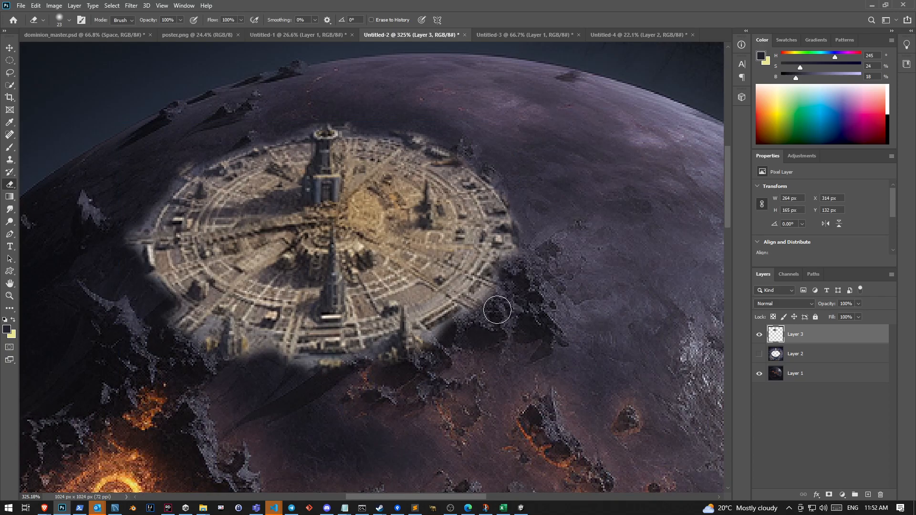
Move the city disc up and left so its top sits at Y 120 px, and soften its lower and left rim with the Eraser
{"action": "key", "text": "ctrl+t"}
{"action": "left_click_drag", "start_coordinate": [395, 264], "coordinate": [381, 241]}
{"action": "key", "text": "Return"}
{"action": "key", "text": "e"}
{"action": "mouse_move", "coordinate": [347, 354]}
{"action": "left_mouse_down"}
{"action": "mouse_move", "coordinate": [356, 336]}
{"action": "mouse_move", "coordinate": [360, 370]}
{"action": "mouse_move", "coordinate": [430, 327]}
{"action": "mouse_move", "coordinate": [440, 335]}
{"action": "mouse_move", "coordinate": [338, 372]}
{"action": "left_mouse_up"}
{"action": "mouse_move", "coordinate": [278, 357]}
{"action": "left_mouse_down"}
{"action": "mouse_move", "coordinate": [184, 331]}
{"action": "mouse_move", "coordinate": [150, 296]}
{"action": "left_mouse_up"}
{"action": "mouse_move", "coordinate": [87, 240]}
{"action": "left_mouse_down"}
{"action": "mouse_move", "coordinate": [168, 130]}
{"action": "mouse_move", "coordinate": [121, 167]}
{"action": "mouse_move", "coordinate": [145, 168]}
{"action": "mouse_move", "coordinate": [173, 130]}
{"action": "left_mouse_up"}
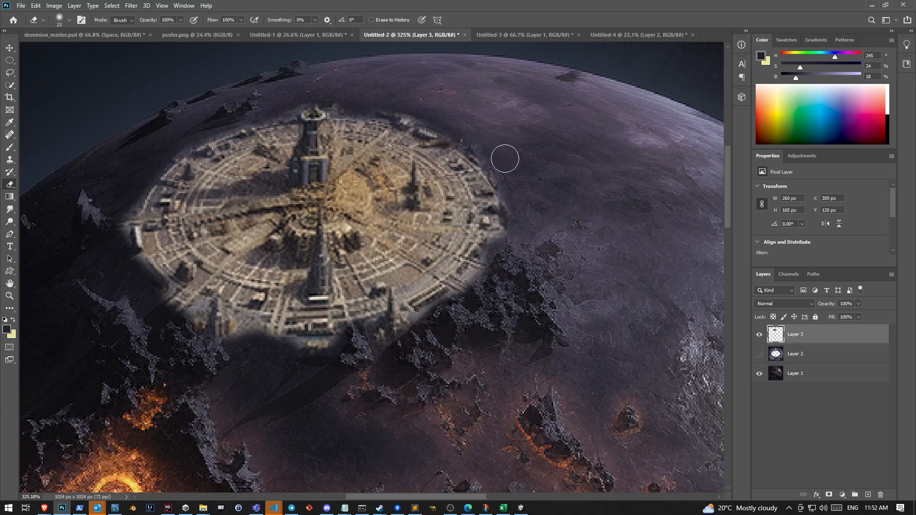
Hide Layer 3 and quick-select the large rock spire on Layer 1 that lies under the city disc's lower-left edge
{"action": "scroll", "coordinate": [543, 329], "scroll_direction": "down", "scroll_amount": 9}
{"action": "scroll", "coordinate": [348, 104], "scroll_direction": "up", "scroll_amount": 5}
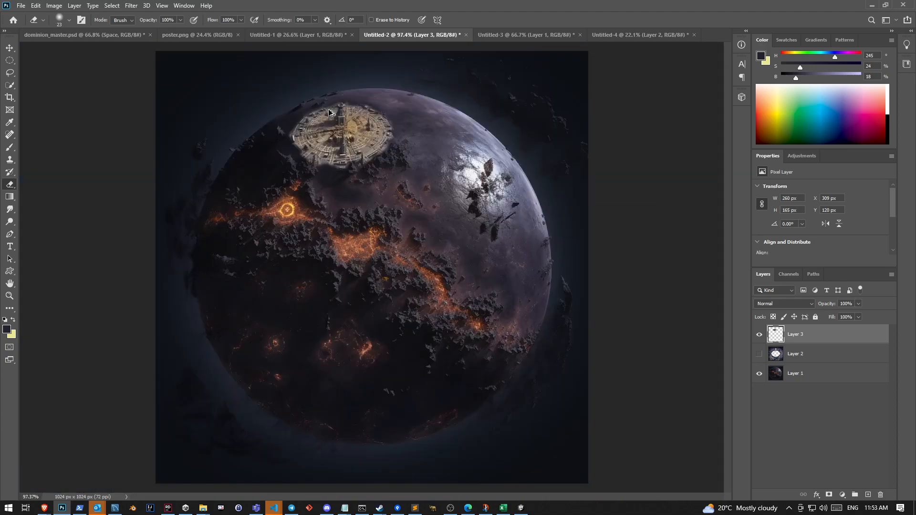
{"action": "scroll", "coordinate": [327, 136], "scroll_direction": "up", "scroll_amount": 5}
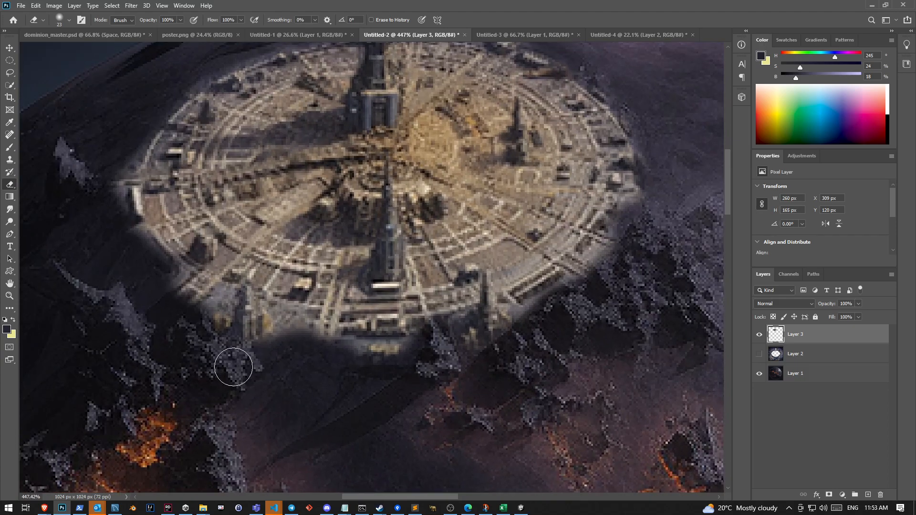
{"action": "left_click", "coordinate": [758, 334]}
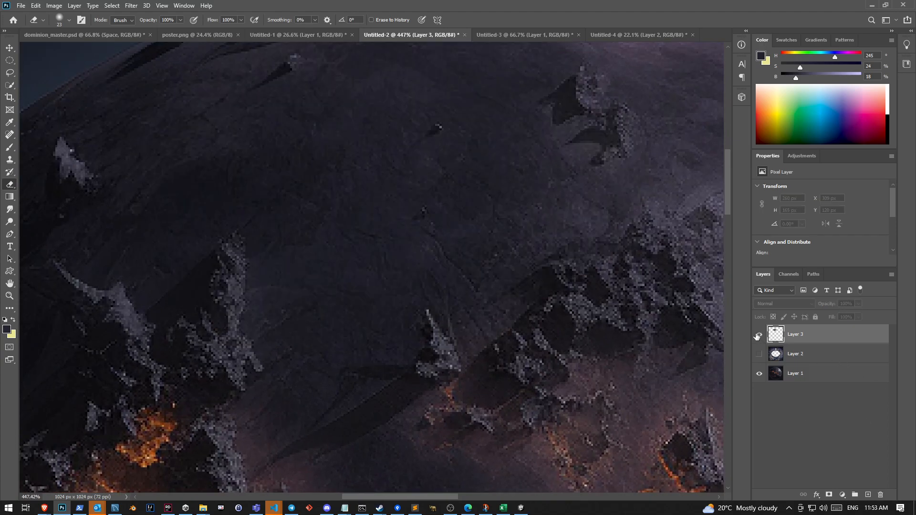
{"action": "left_click", "coordinate": [758, 335]}
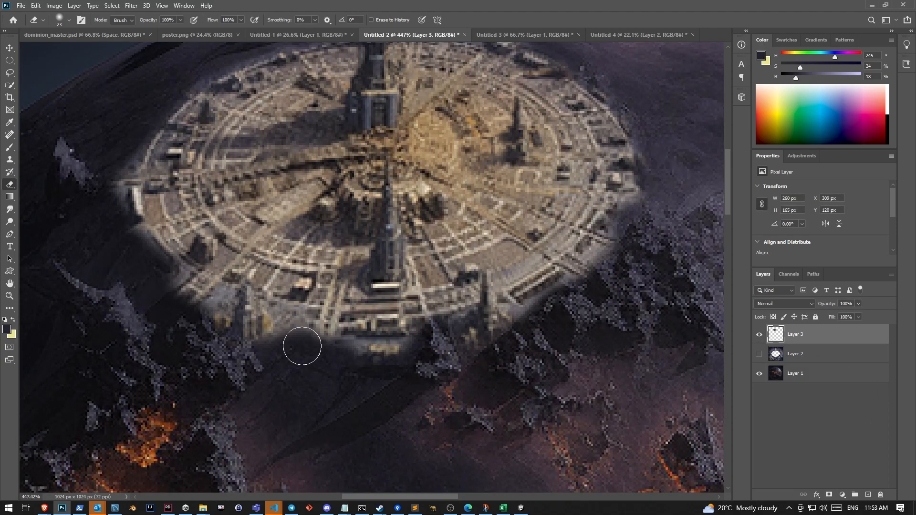
{"action": "left_click", "coordinate": [758, 335]}
{"action": "key", "text": "w"}
{"action": "mouse_move", "coordinate": [220, 260]}
{"action": "left_mouse_down"}
{"action": "mouse_move", "coordinate": [209, 349]}
{"action": "mouse_move", "coordinate": [230, 251]}
{"action": "mouse_move", "coordinate": [236, 286]}
{"action": "mouse_move", "coordinate": [236, 235]}
{"action": "mouse_move", "coordinate": [237, 297]}
{"action": "left_mouse_up"}
{"action": "left_click", "coordinate": [801, 369]}
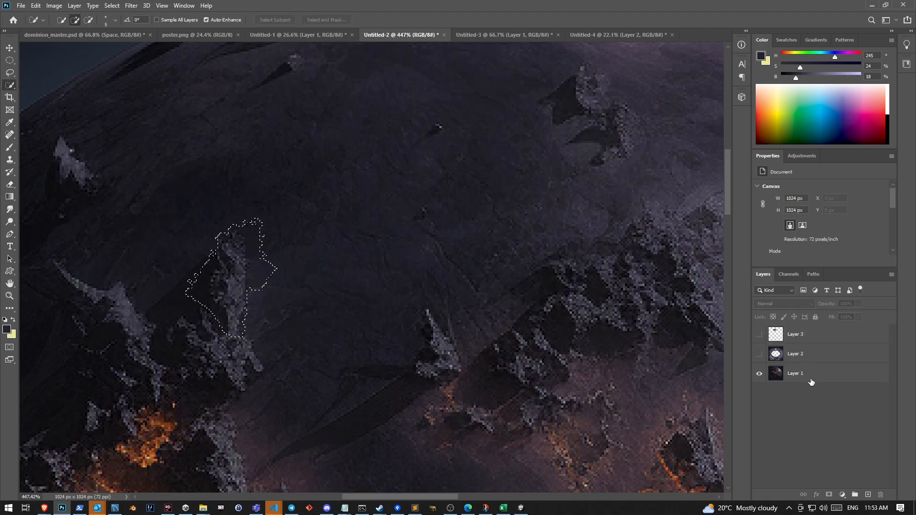
{"action": "left_click_drag", "start_coordinate": [258, 242], "coordinate": [251, 212]}
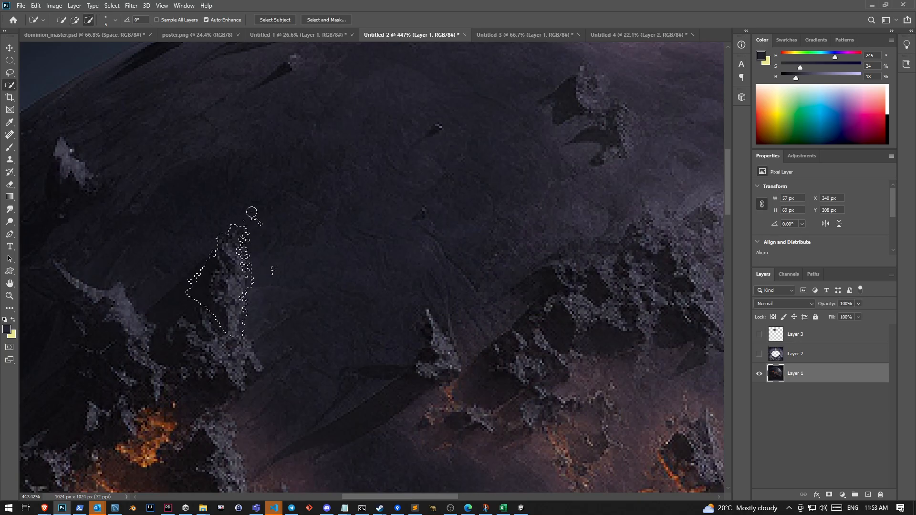
{"action": "left_click_drag", "start_coordinate": [214, 330], "coordinate": [205, 322]}
{"action": "mouse_move", "coordinate": [166, 351]}
{"action": "left_mouse_down"}
{"action": "mouse_move", "coordinate": [224, 349]}
{"action": "mouse_move", "coordinate": [241, 371]}
{"action": "left_mouse_up"}
Add the small spire below the disc area and the rock outcrop to its upper right to the Layer 1 selection
{"action": "mouse_move", "coordinate": [424, 324]}
{"action": "left_mouse_down"}
{"action": "mouse_move", "coordinate": [445, 357]}
{"action": "mouse_move", "coordinate": [435, 371]}
{"action": "mouse_move", "coordinate": [413, 326]}
{"action": "left_mouse_up"}
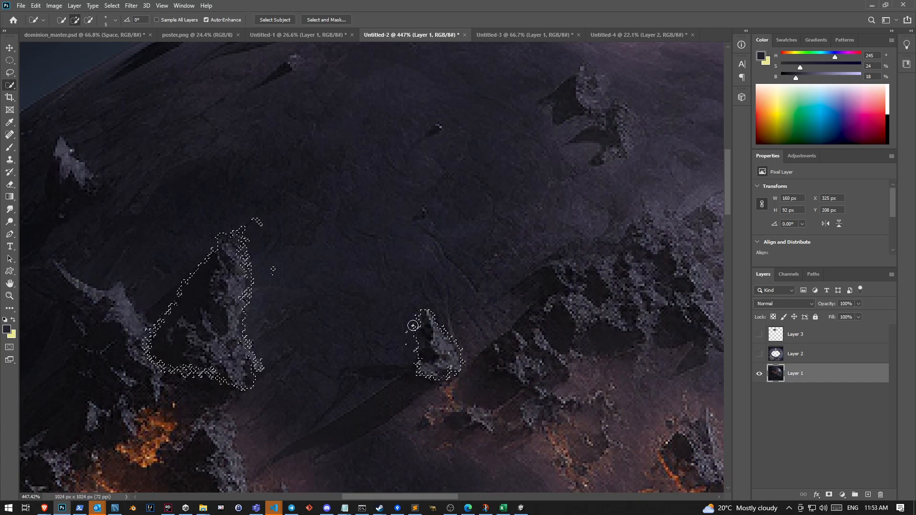
{"action": "scroll", "coordinate": [553, 211], "scroll_direction": "up", "scroll_amount": 2}
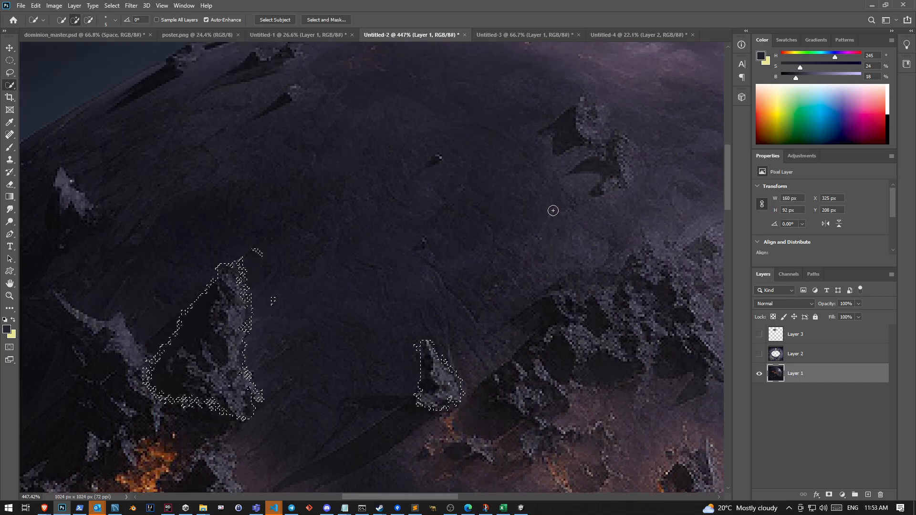
{"action": "scroll", "coordinate": [553, 210], "scroll_direction": "up", "scroll_amount": 1}
{"action": "mouse_move", "coordinate": [576, 123]}
{"action": "left_mouse_down"}
{"action": "mouse_move", "coordinate": [575, 149]}
{"action": "mouse_move", "coordinate": [586, 130]}
{"action": "mouse_move", "coordinate": [618, 181]}
{"action": "mouse_move", "coordinate": [621, 206]}
{"action": "mouse_move", "coordinate": [627, 170]}
{"action": "left_mouse_up"}
{"action": "left_click_drag", "start_coordinate": [607, 208], "coordinate": [590, 214]}
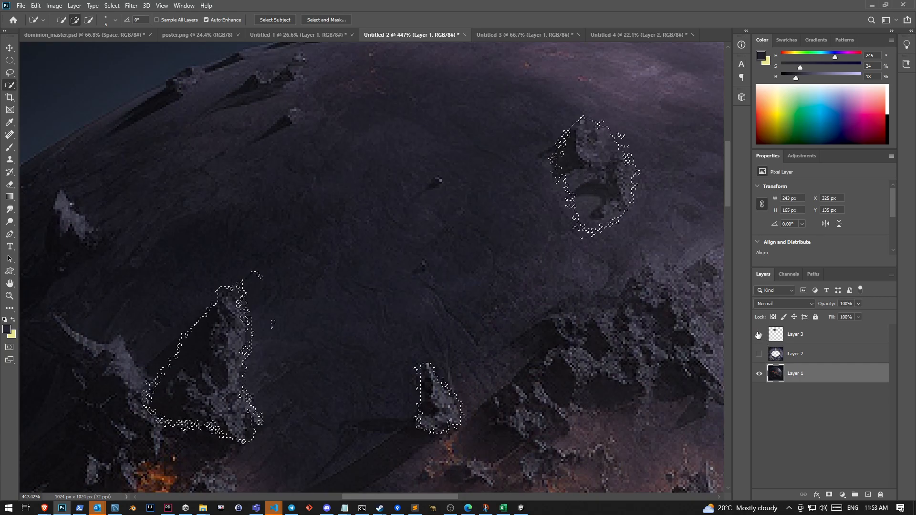
Show Layer 3 again, undo the deletion made on Layer 1, and make Layer 3 the active layer
{"action": "left_click", "coordinate": [758, 336]}
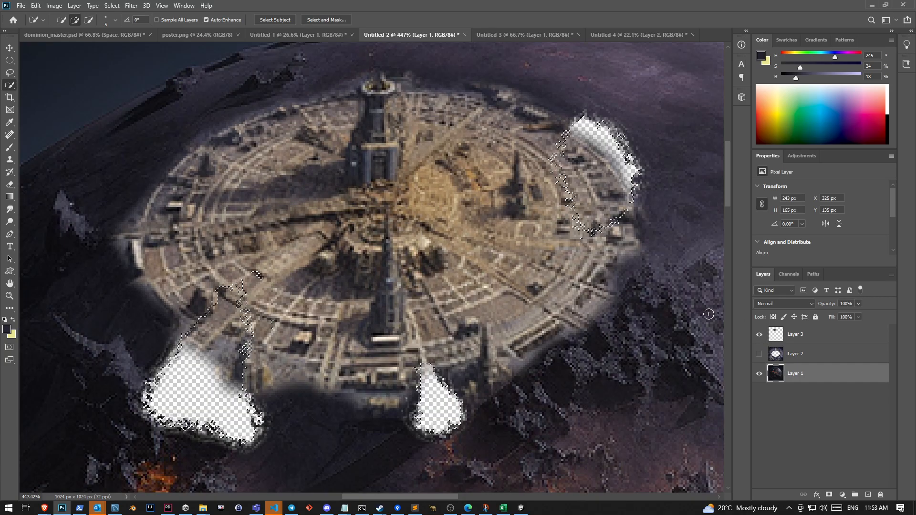
{"action": "key", "text": "ctrl+z"}
{"action": "left_click", "coordinate": [798, 339]}
Try to delete the selected rock shapes from the city disc on Layer 3
{"action": "key", "text": "Delete"}
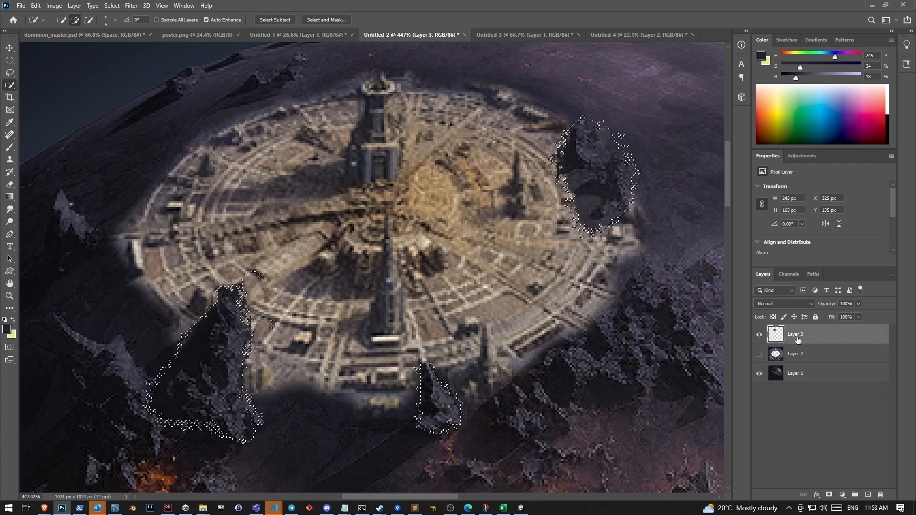
{"action": "key", "text": "ctrl+d"}
{"action": "scroll", "coordinate": [596, 347], "scroll_direction": "down", "scroll_amount": 5}
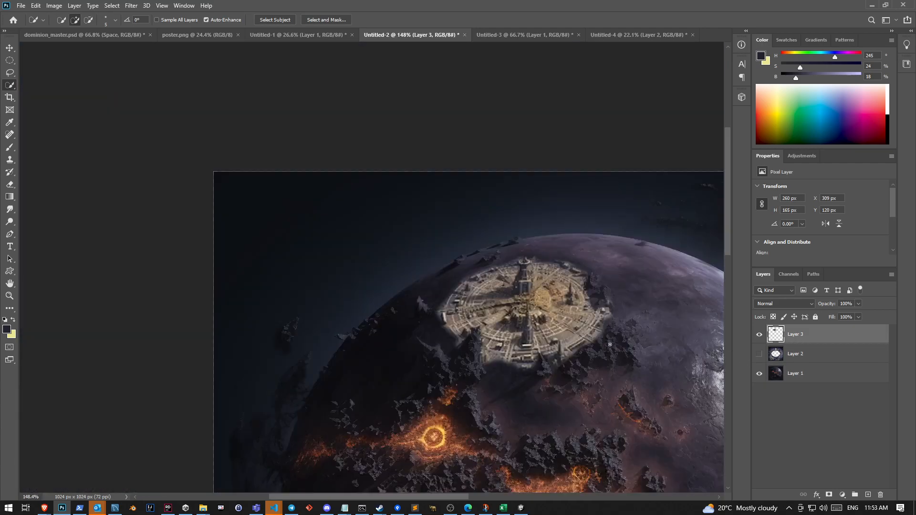
{"action": "scroll", "coordinate": [568, 331], "scroll_direction": "up", "scroll_amount": 1}
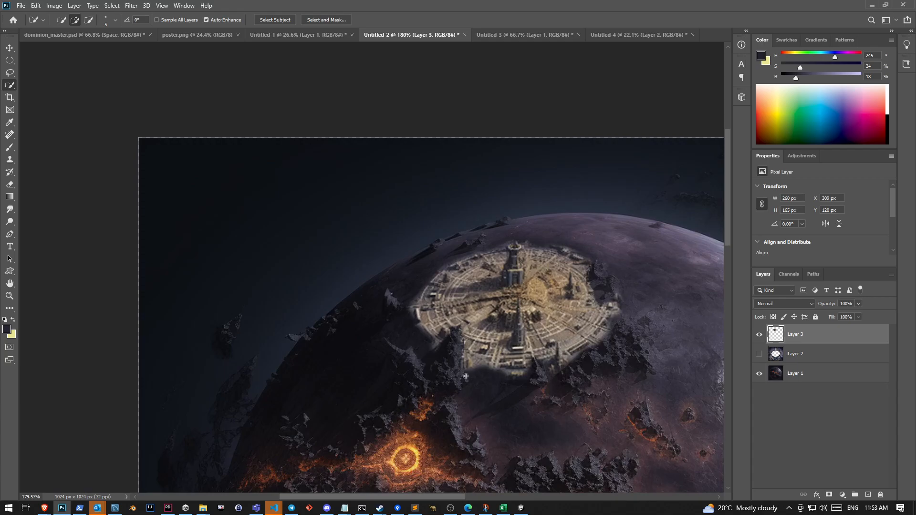
{"action": "scroll", "coordinate": [475, 369], "scroll_direction": "up", "scroll_amount": 4}
{"action": "key", "text": "e"}
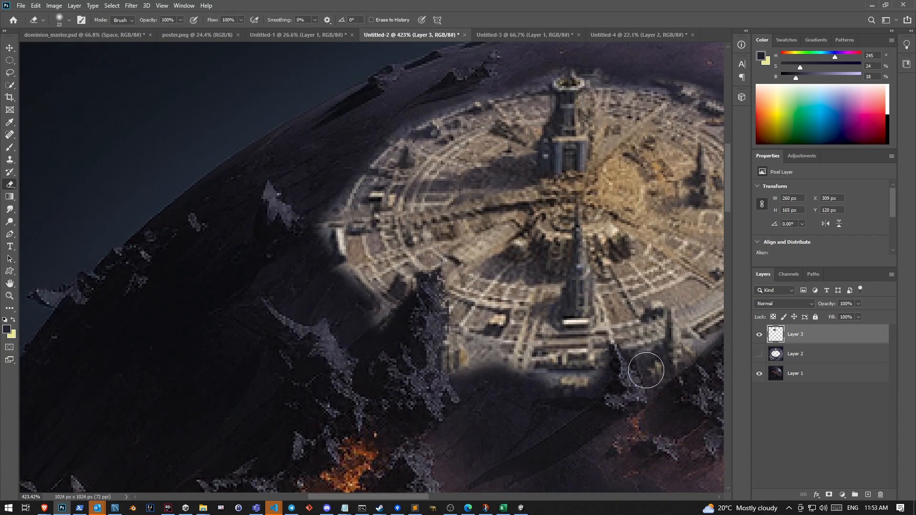
{"action": "scroll", "coordinate": [653, 372], "scroll_direction": "up", "scroll_amount": 2}
{"action": "key", "text": "ctrl+z"}
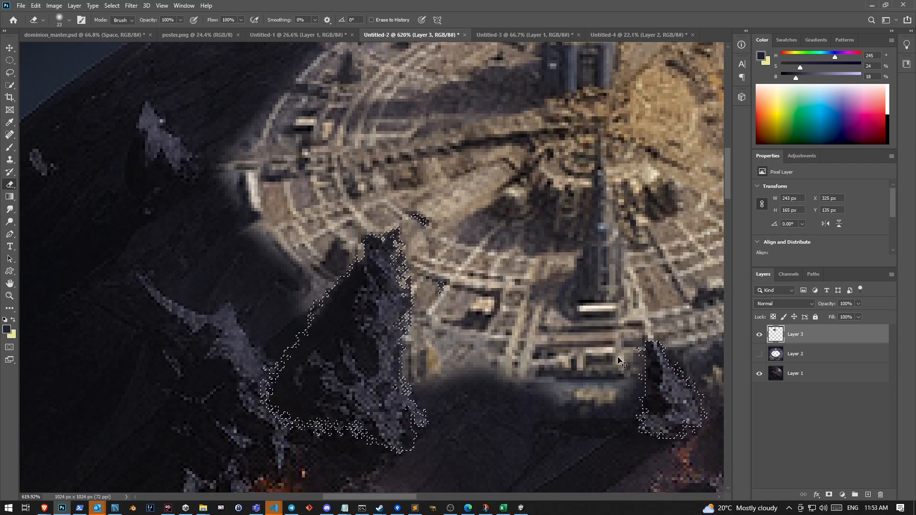
{"action": "key", "text": "Delete"}
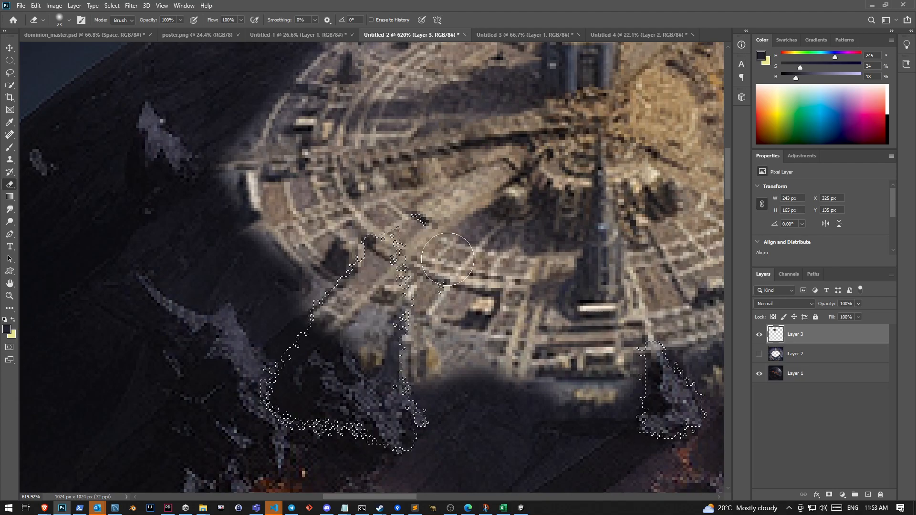
Erase the city inside the selected lower-left spire on Layer 3, reducing the soft Eraser to 6 px for the details
{"action": "mouse_move", "coordinate": [337, 315]}
{"action": "left_mouse_down"}
{"action": "mouse_move", "coordinate": [365, 314]}
{"action": "mouse_move", "coordinate": [358, 286]}
{"action": "left_mouse_up"}
{"action": "left_click", "coordinate": [69, 20]}
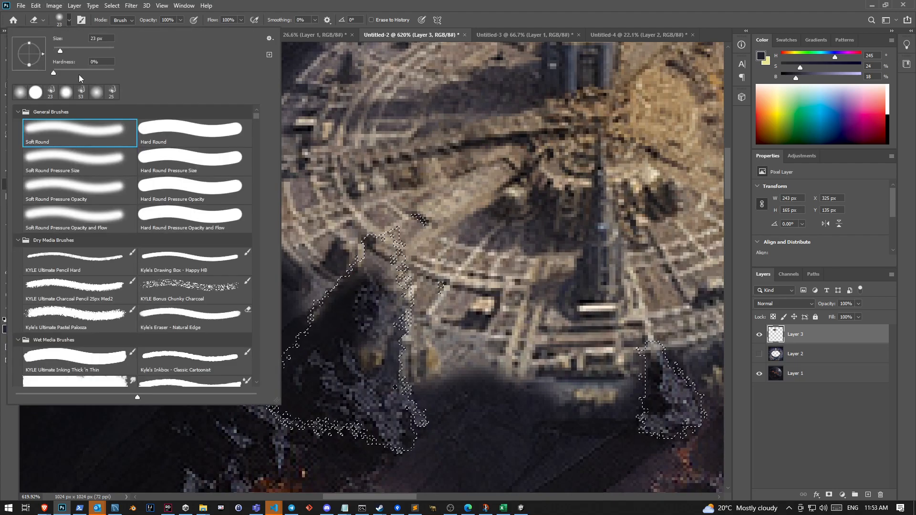
{"action": "left_click_drag", "start_coordinate": [60, 52], "coordinate": [56, 52]}
{"action": "mouse_move", "coordinate": [377, 249]}
{"action": "left_mouse_down"}
{"action": "mouse_move", "coordinate": [367, 273]}
{"action": "mouse_move", "coordinate": [385, 241]}
{"action": "left_mouse_up"}
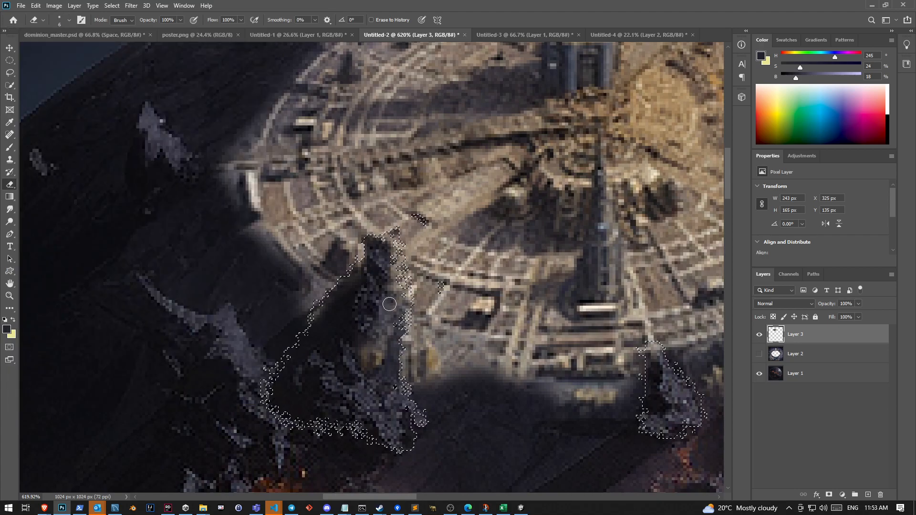
{"action": "left_click_drag", "start_coordinate": [379, 354], "coordinate": [361, 384]}
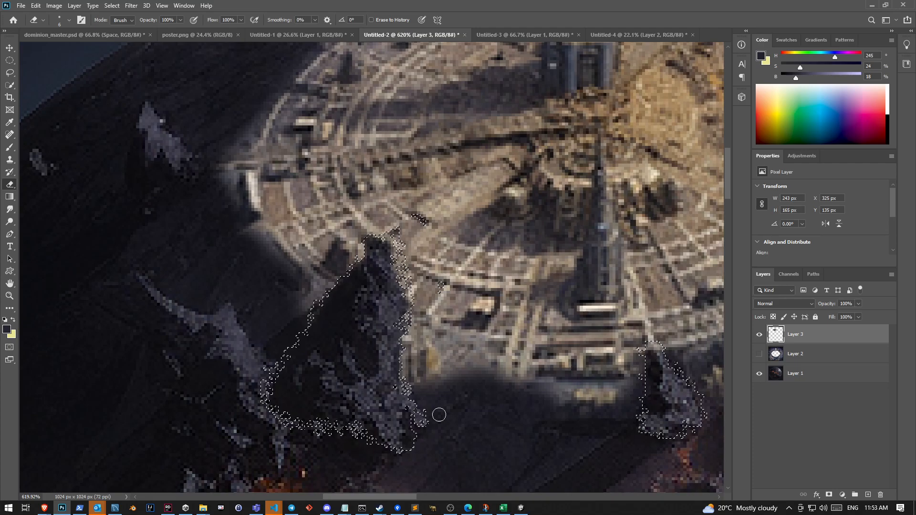
Erase the city inside the selected upper-right rock outcrop on Layer 3, deselect, and touch up the disc's rim beside it
{"action": "left_click_drag", "start_coordinate": [338, 497], "coordinate": [392, 497]}
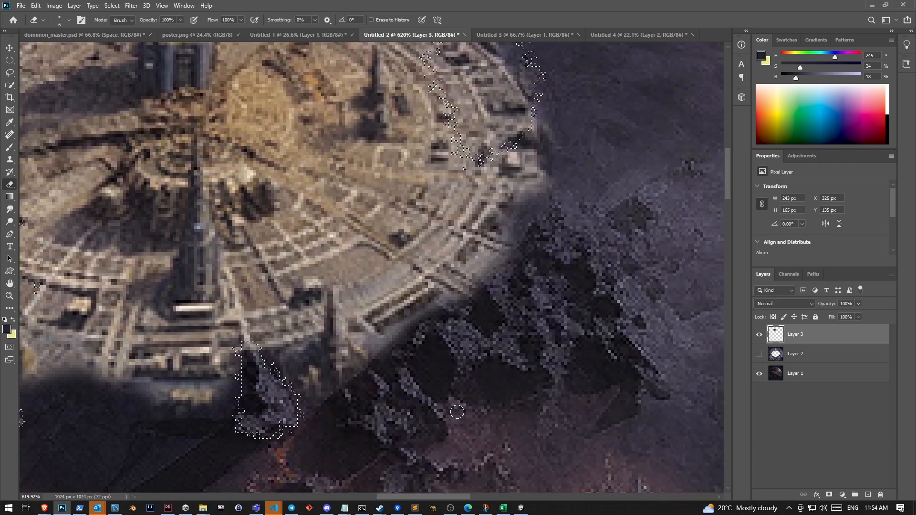
{"action": "scroll", "coordinate": [443, 267], "scroll_direction": "up", "scroll_amount": 3}
{"action": "mouse_move", "coordinate": [467, 140]}
{"action": "left_mouse_down"}
{"action": "mouse_move", "coordinate": [465, 85]}
{"action": "mouse_move", "coordinate": [497, 80]}
{"action": "mouse_move", "coordinate": [519, 131]}
{"action": "mouse_move", "coordinate": [511, 192]}
{"action": "mouse_move", "coordinate": [525, 215]}
{"action": "mouse_move", "coordinate": [482, 151]}
{"action": "mouse_move", "coordinate": [451, 124]}
{"action": "mouse_move", "coordinate": [457, 163]}
{"action": "mouse_move", "coordinate": [440, 147]}
{"action": "mouse_move", "coordinate": [477, 168]}
{"action": "mouse_move", "coordinate": [498, 203]}
{"action": "mouse_move", "coordinate": [528, 190]}
{"action": "mouse_move", "coordinate": [540, 200]}
{"action": "mouse_move", "coordinate": [521, 205]}
{"action": "mouse_move", "coordinate": [501, 192]}
{"action": "mouse_move", "coordinate": [494, 198]}
{"action": "left_mouse_up"}
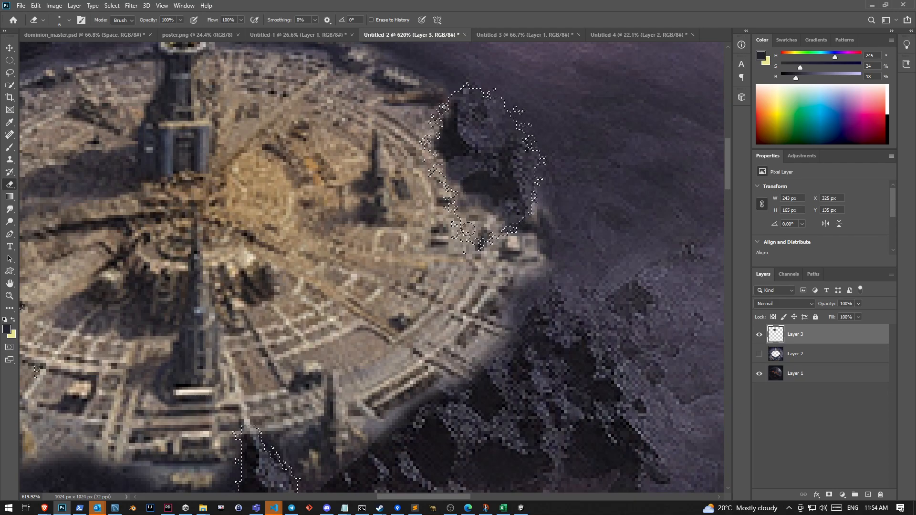
{"action": "mouse_move", "coordinate": [480, 210]}
{"action": "left_mouse_down"}
{"action": "mouse_move", "coordinate": [486, 230]}
{"action": "mouse_move", "coordinate": [506, 203]}
{"action": "mouse_move", "coordinate": [482, 242]}
{"action": "left_mouse_up"}
{"action": "mouse_move", "coordinate": [447, 139]}
{"action": "left_mouse_down"}
{"action": "mouse_move", "coordinate": [451, 111]}
{"action": "mouse_move", "coordinate": [475, 81]}
{"action": "mouse_move", "coordinate": [528, 111]}
{"action": "mouse_move", "coordinate": [551, 157]}
{"action": "mouse_move", "coordinate": [534, 140]}
{"action": "left_mouse_up"}
{"action": "key", "text": "ctrl+d"}
{"action": "left_click_drag", "start_coordinate": [545, 201], "coordinate": [547, 209]}
{"action": "scroll", "coordinate": [546, 209], "scroll_direction": "down", "scroll_amount": 10}
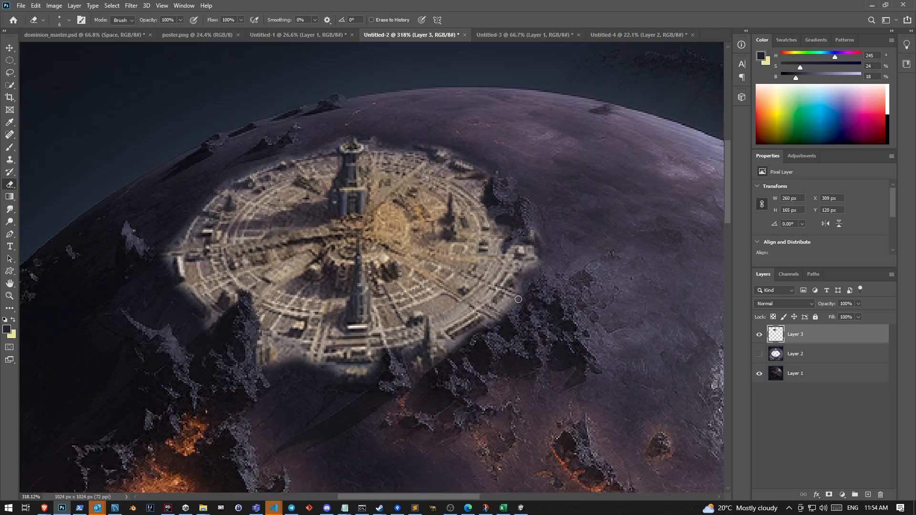
{"action": "scroll", "coordinate": [363, 285], "scroll_direction": "up", "scroll_amount": 8}
{"action": "scroll", "coordinate": [398, 285], "scroll_direction": "down", "scroll_amount": 5}
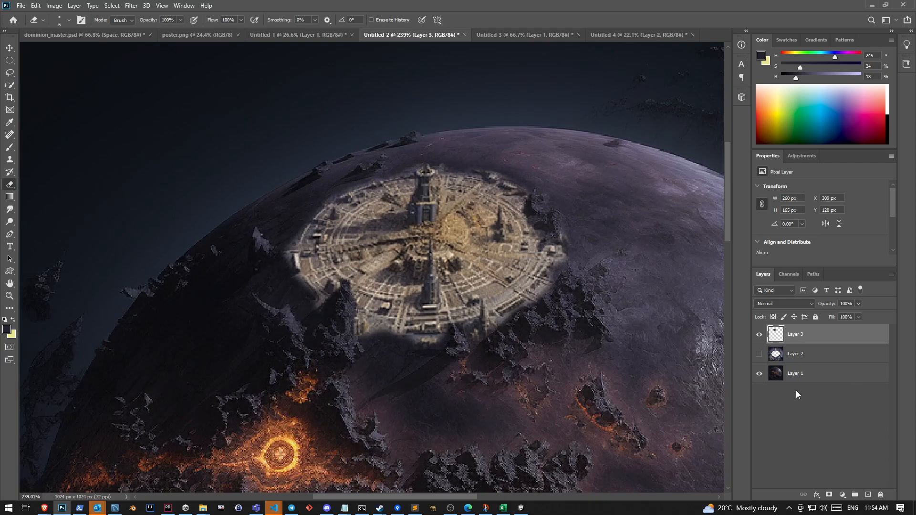
{"action": "key", "text": "ctrl+u"}
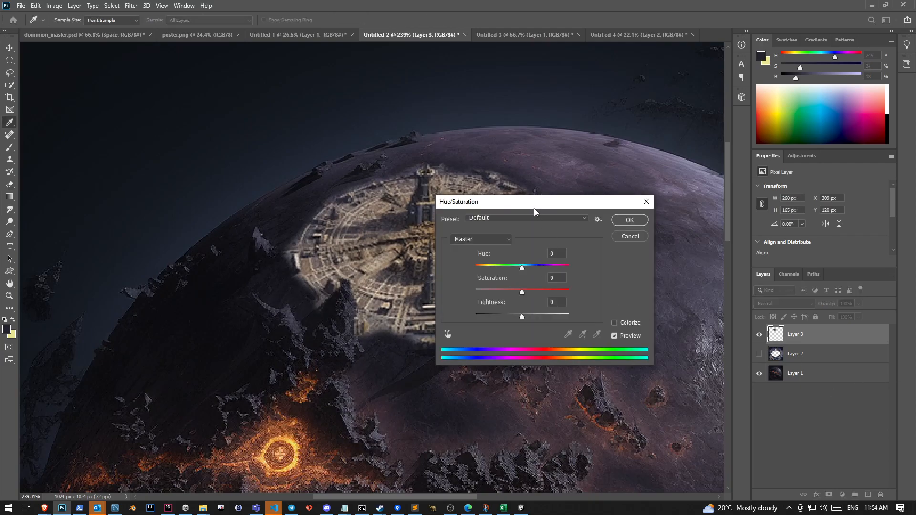
{"action": "left_click_drag", "start_coordinate": [533, 208], "coordinate": [613, 274]}
{"action": "mouse_move", "coordinate": [602, 335]}
{"action": "left_mouse_down"}
{"action": "mouse_move", "coordinate": [594, 334]}
{"action": "mouse_move", "coordinate": [646, 341]}
{"action": "mouse_move", "coordinate": [531, 342]}
{"action": "mouse_move", "coordinate": [600, 349]}
{"action": "left_mouse_up"}
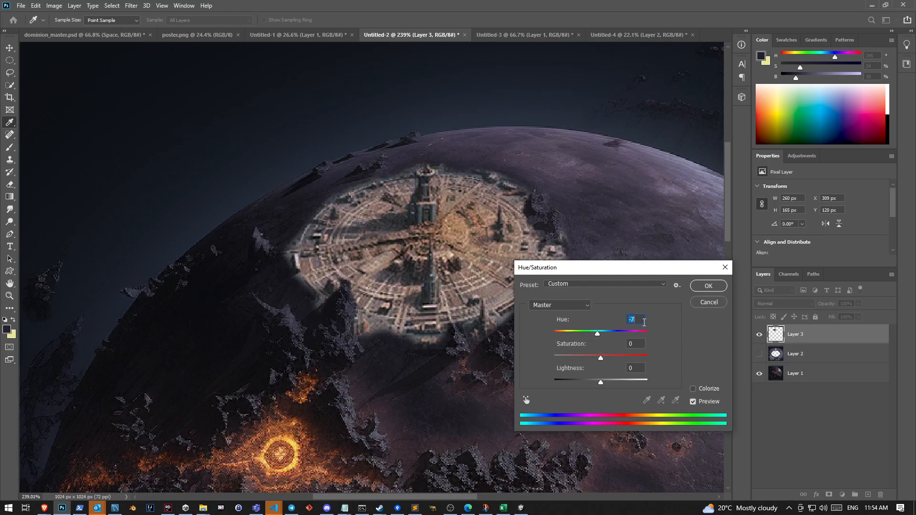
{"action": "left_click", "coordinate": [708, 303]}
{"action": "key", "text": "e"}
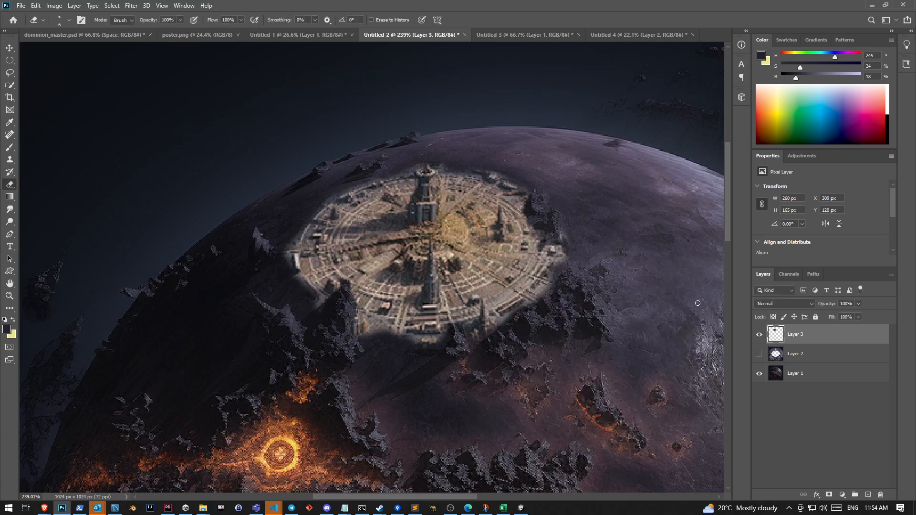
Apply a Hue/Saturation adjustment to the city disc on Layer 3, giving it a redder, less saturated tone that suits the planet
{"action": "key", "text": "ctrl+u"}
{"action": "left_click_drag", "start_coordinate": [599, 359], "coordinate": [592, 338]}
{"action": "left_click", "coordinate": [716, 287]}
{"action": "key", "text": "e"}
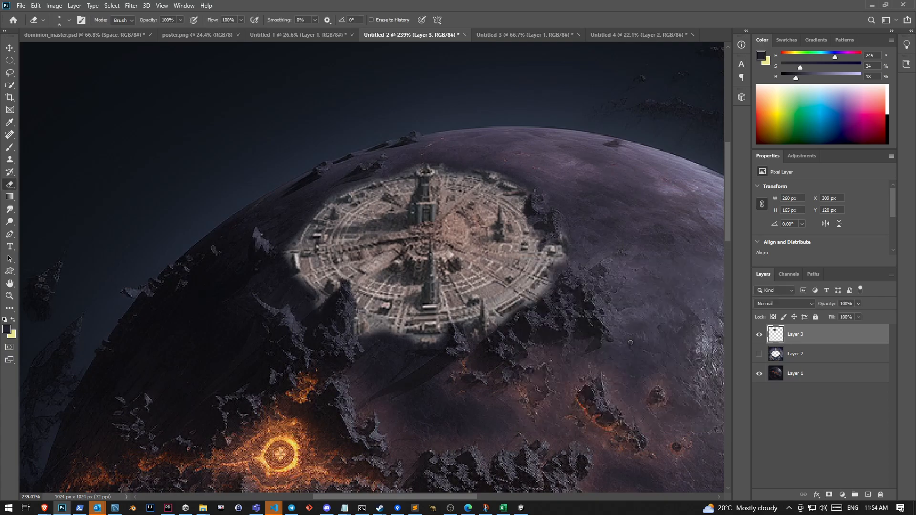
{"action": "scroll", "coordinate": [620, 343], "scroll_direction": "down", "scroll_amount": 5}
{"action": "scroll", "coordinate": [620, 343], "scroll_direction": "up", "scroll_amount": 5}
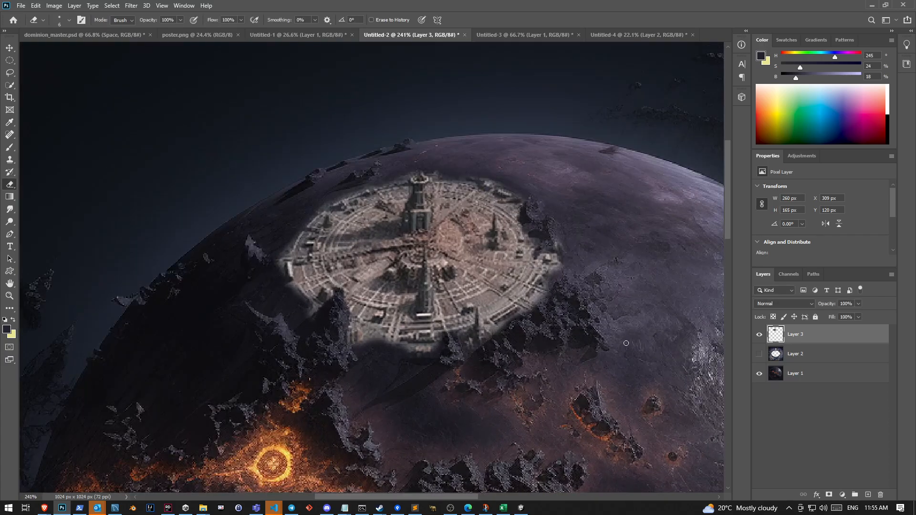
Apply a Levels adjustment to the city disc on Layer 3 with input black 24, midtone 1.13 and output white 232
{"action": "key", "text": "ctrl+l"}
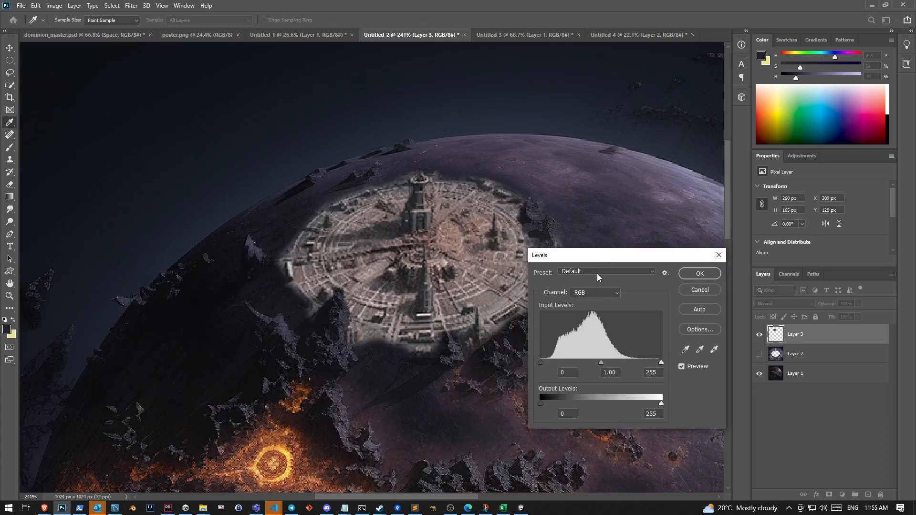
{"action": "left_click_drag", "start_coordinate": [541, 362], "coordinate": [554, 364]}
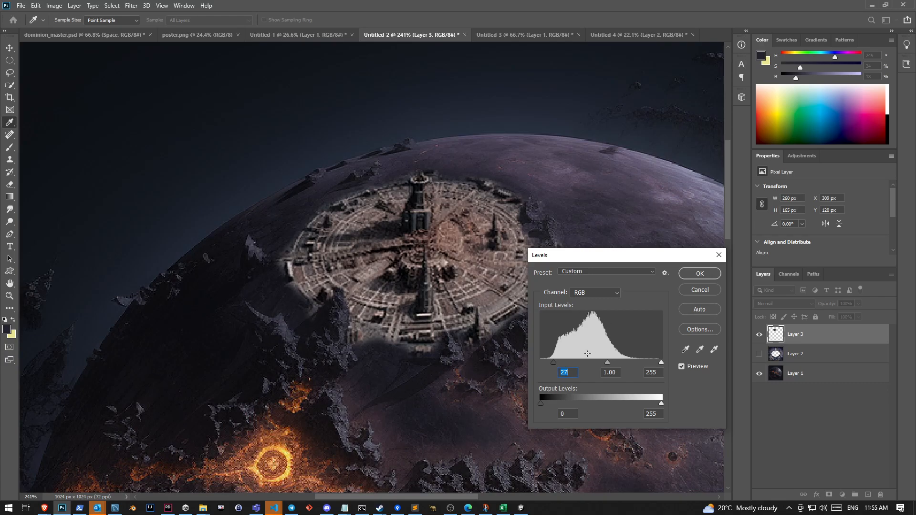
{"action": "left_click_drag", "start_coordinate": [552, 364], "coordinate": [550, 363]}
{"action": "left_click_drag", "start_coordinate": [606, 363], "coordinate": [603, 362]}
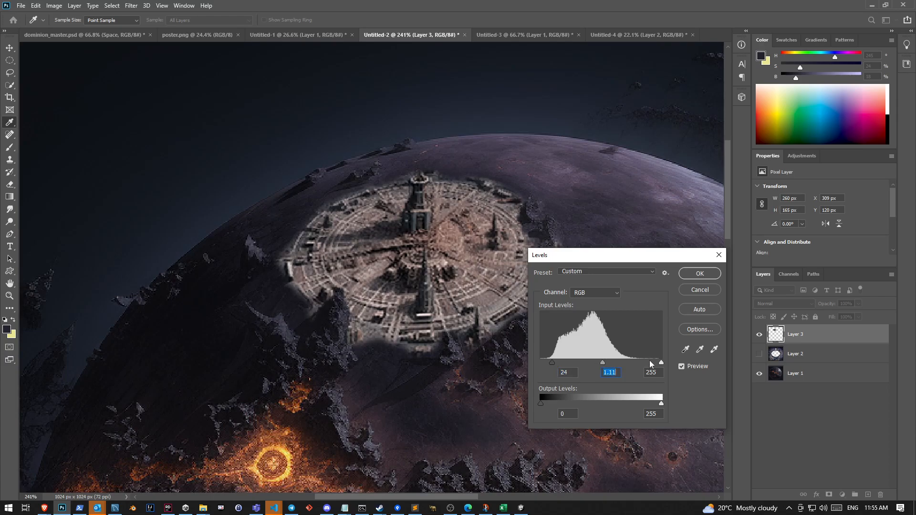
{"action": "mouse_move", "coordinate": [661, 363]}
{"action": "left_mouse_down"}
{"action": "mouse_move", "coordinate": [646, 362]}
{"action": "mouse_move", "coordinate": [661, 363]}
{"action": "left_mouse_up"}
{"action": "left_click_drag", "start_coordinate": [661, 404], "coordinate": [650, 402]}
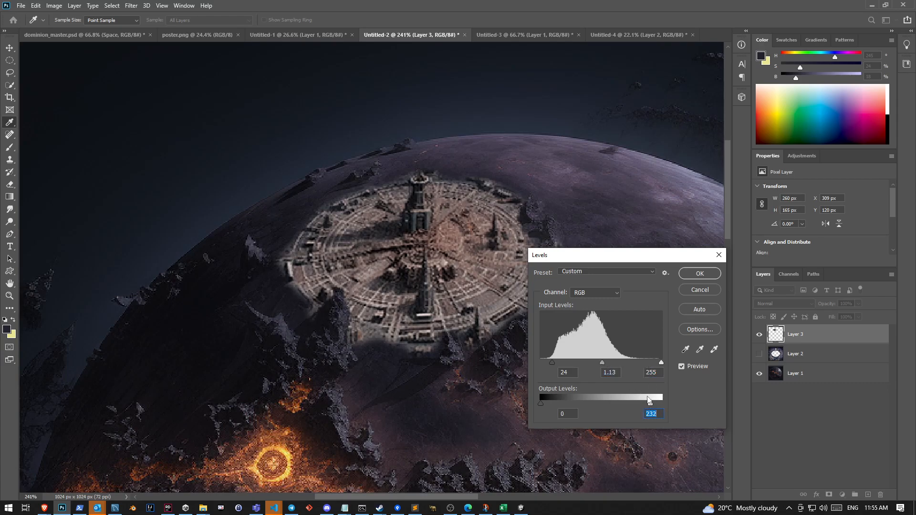
{"action": "left_click", "coordinate": [714, 274]}
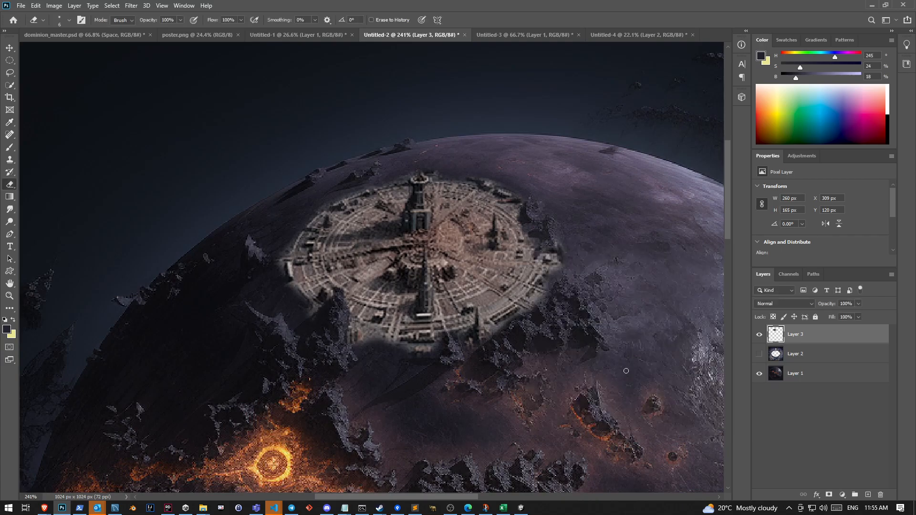
Inspect how the city disc blends into the planet and bring up the poster.png document for comparison
{"action": "scroll", "coordinate": [626, 369], "scroll_direction": "down", "scroll_amount": 7}
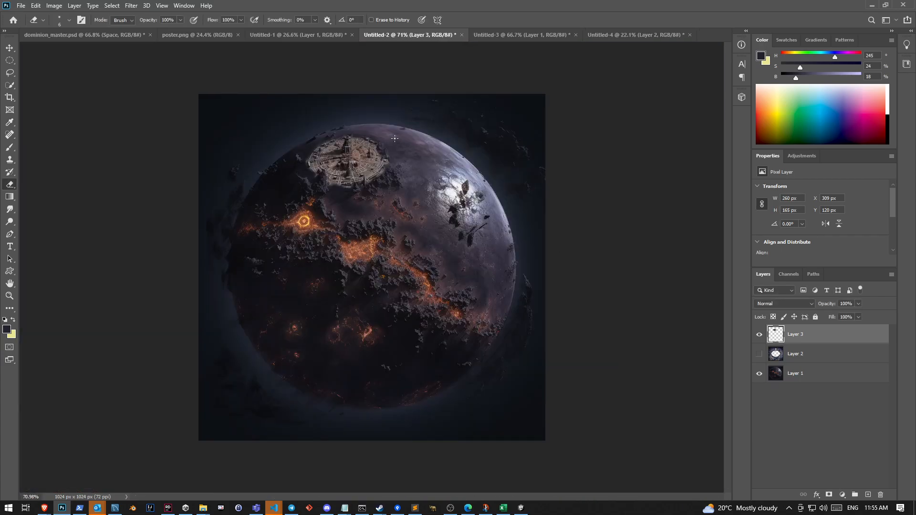
{"action": "scroll", "coordinate": [396, 141], "scroll_direction": "up", "scroll_amount": 9}
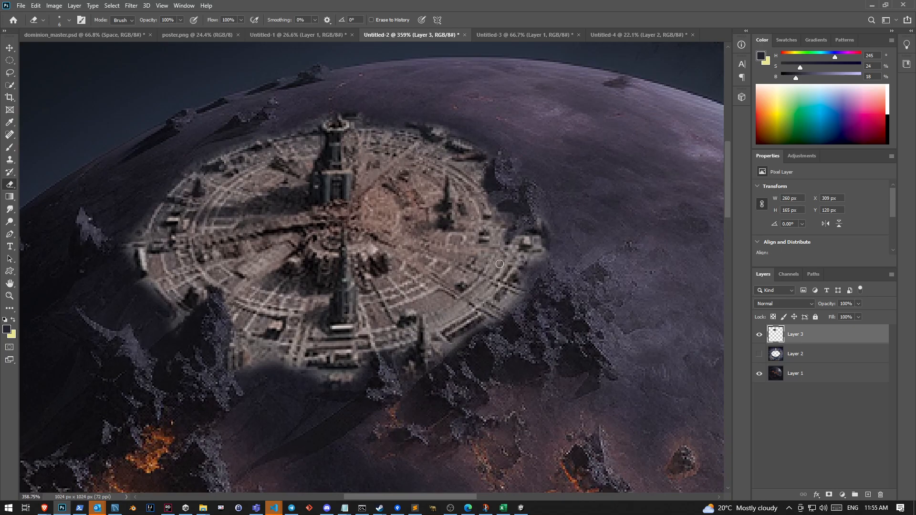
{"action": "scroll", "coordinate": [497, 261], "scroll_direction": "down", "scroll_amount": 3}
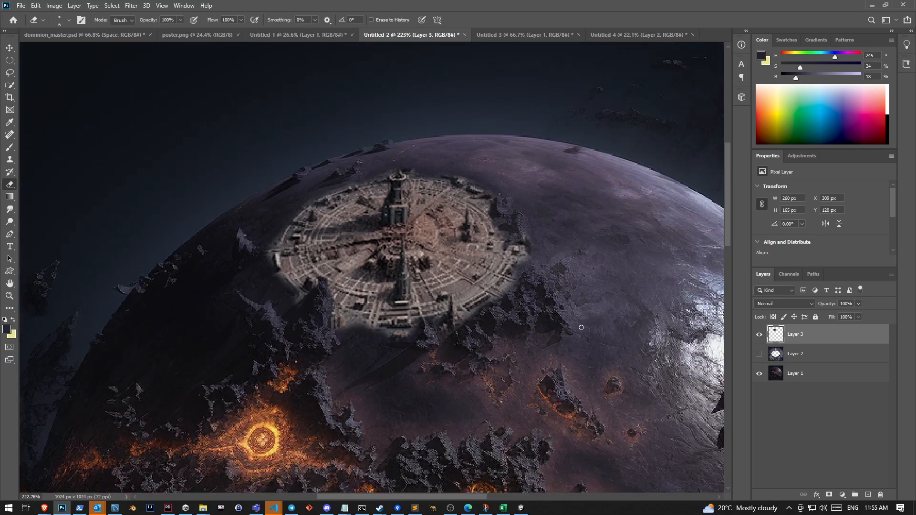
{"action": "scroll", "coordinate": [571, 315], "scroll_direction": "down", "scroll_amount": 2}
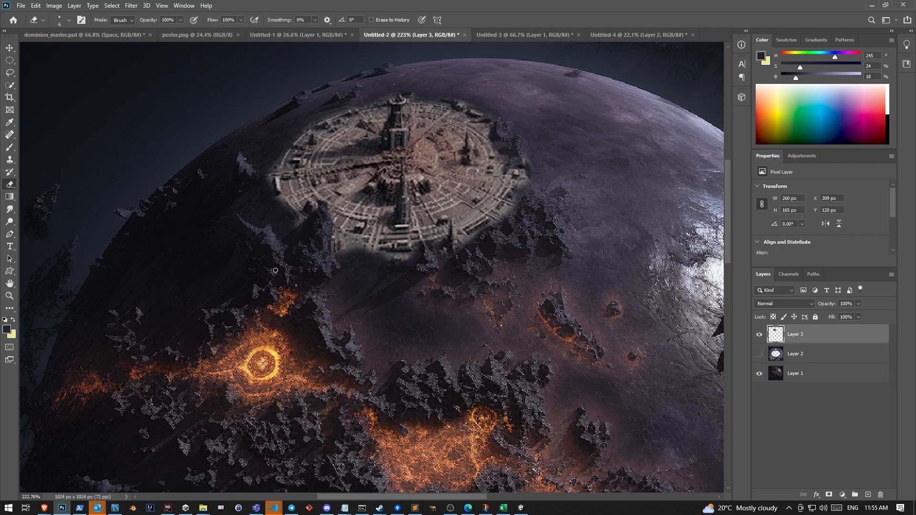
{"action": "left_click", "coordinate": [176, 38]}
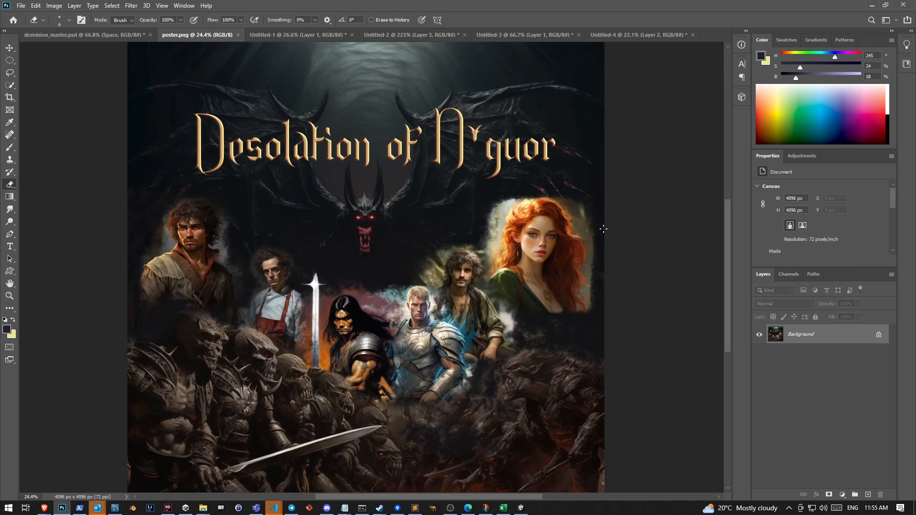
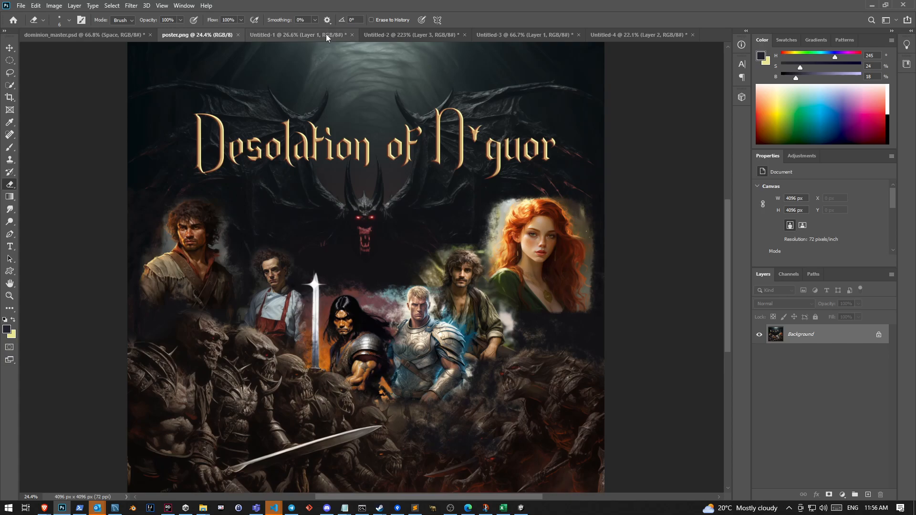
Return to the Untitled-2 planet document and examine how the city disc blends into the surface at close and full view
{"action": "left_click", "coordinate": [393, 38]}
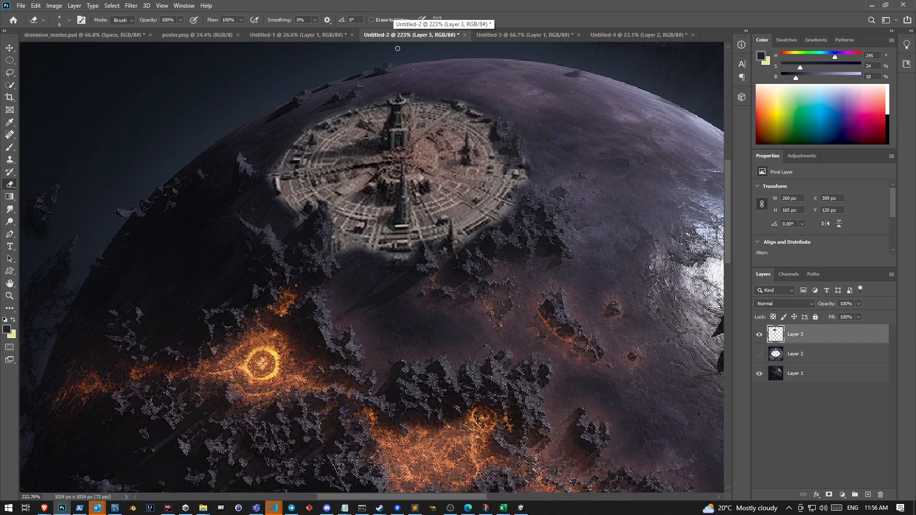
{"action": "scroll", "coordinate": [471, 224], "scroll_direction": "up", "scroll_amount": 2}
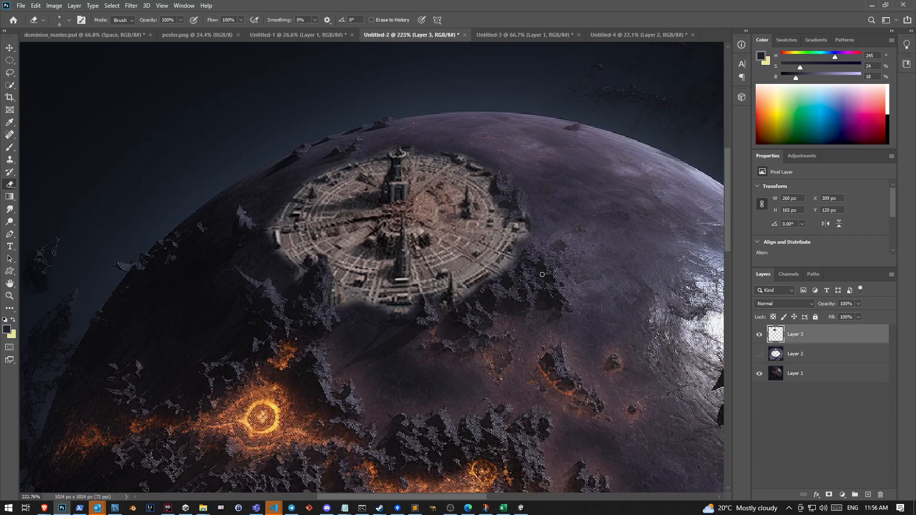
{"action": "scroll", "coordinate": [540, 274], "scroll_direction": "up", "scroll_amount": 2}
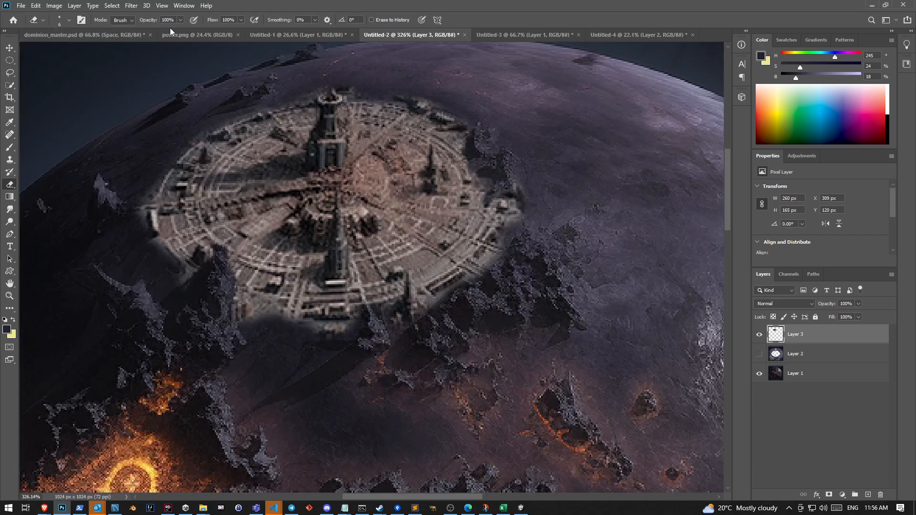
{"action": "scroll", "coordinate": [484, 344], "scroll_direction": "down", "scroll_amount": 2}
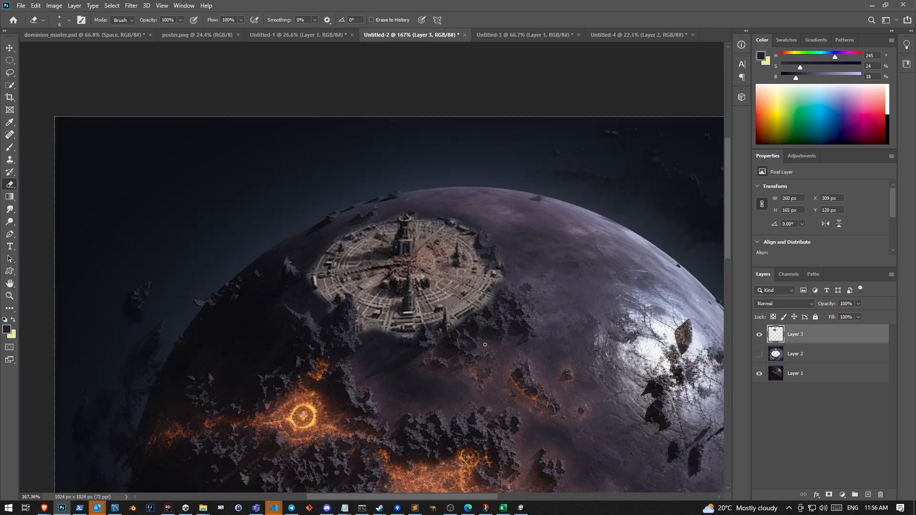
{"action": "scroll", "coordinate": [510, 201], "scroll_direction": "down", "scroll_amount": 4}
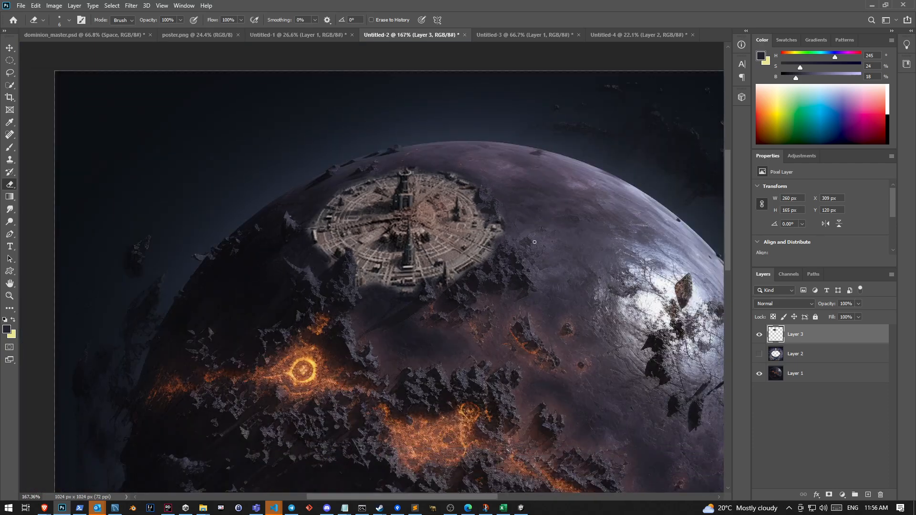
{"action": "scroll", "coordinate": [422, 183], "scroll_direction": "up", "scroll_amount": 2}
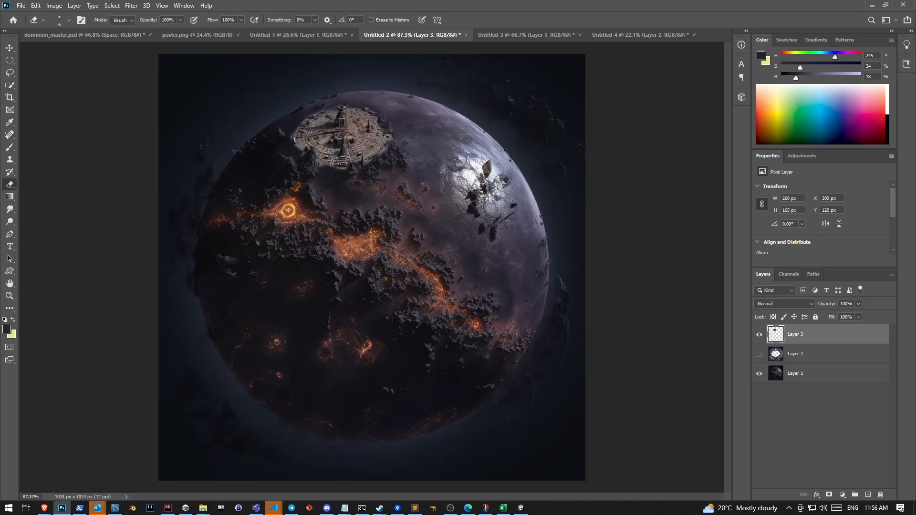
{"action": "scroll", "coordinate": [374, 135], "scroll_direction": "up", "scroll_amount": 5}
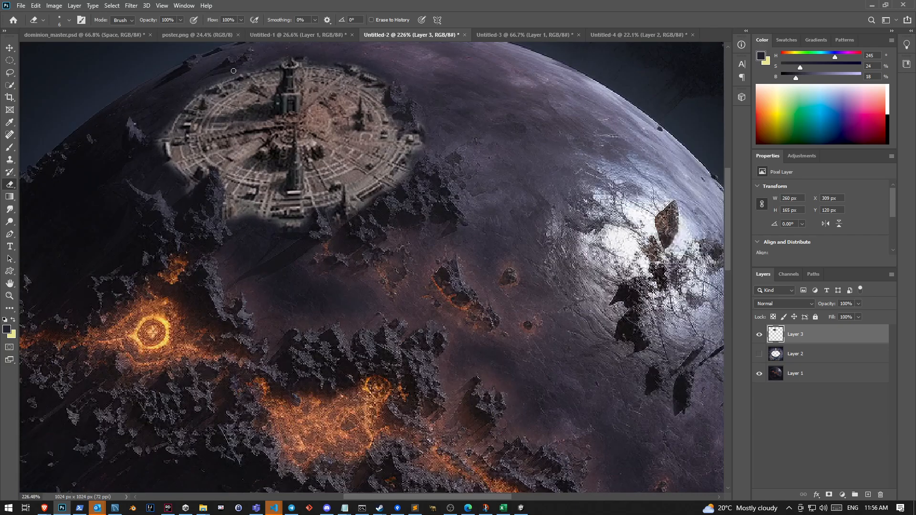
{"action": "scroll", "coordinate": [282, 152], "scroll_direction": "up", "scroll_amount": 2}
{"action": "scroll", "coordinate": [265, 186], "scroll_direction": "up", "scroll_amount": 2}
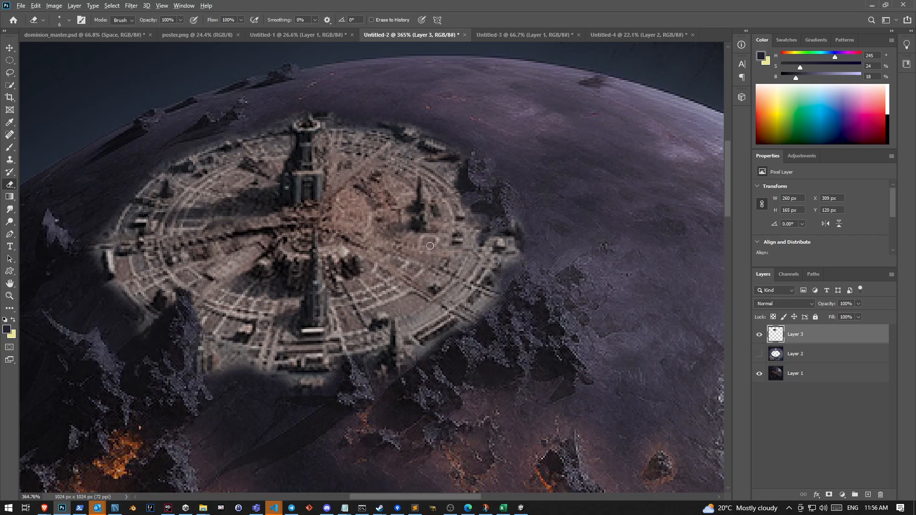
{"action": "scroll", "coordinate": [453, 282], "scroll_direction": "down", "scroll_amount": 5}
{"action": "scroll", "coordinate": [469, 299], "scroll_direction": "down", "scroll_amount": 2}
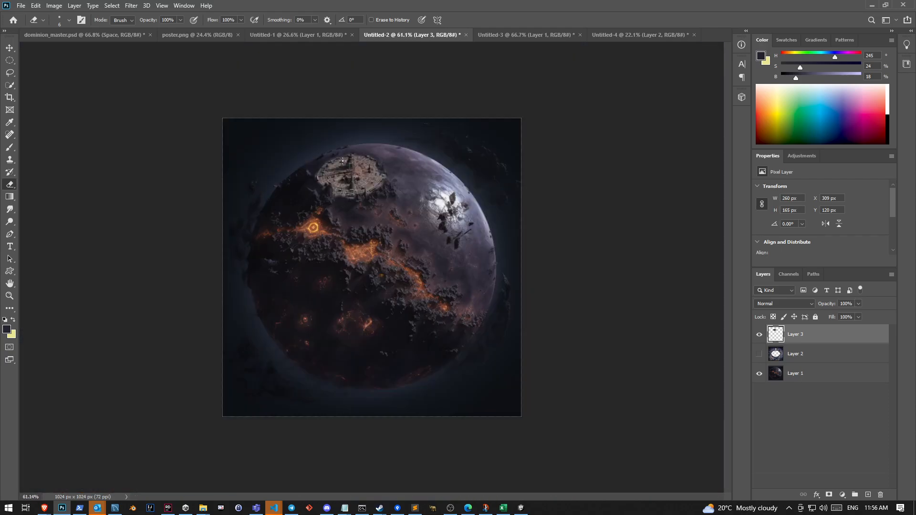
{"action": "scroll", "coordinate": [341, 159], "scroll_direction": "up", "scroll_amount": 1}
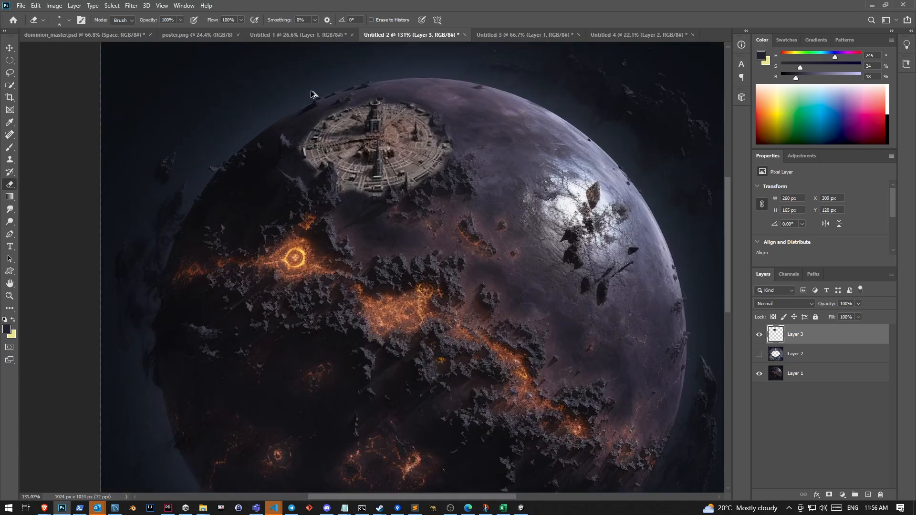
{"action": "scroll", "coordinate": [329, 128], "scroll_direction": "up", "scroll_amount": 5}
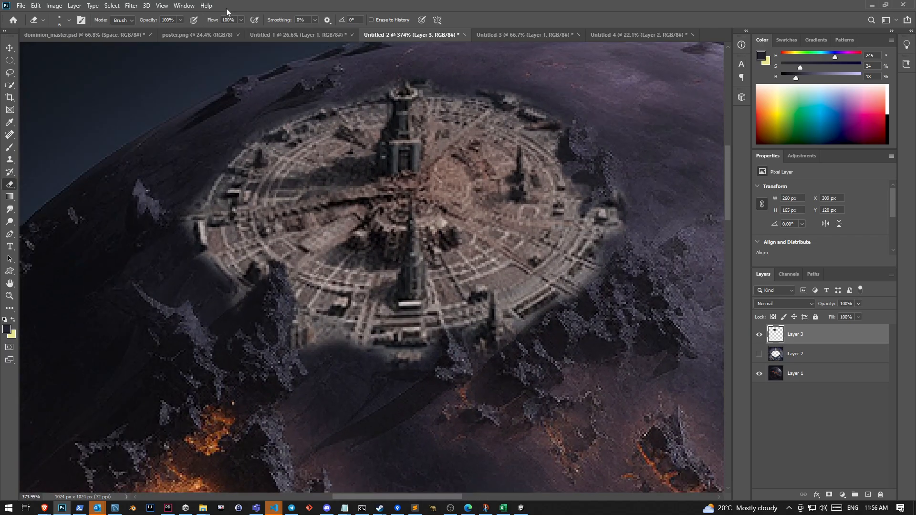
{"action": "left_click", "coordinate": [113, 6]}
{"action": "left_click", "coordinate": [158, 98]}
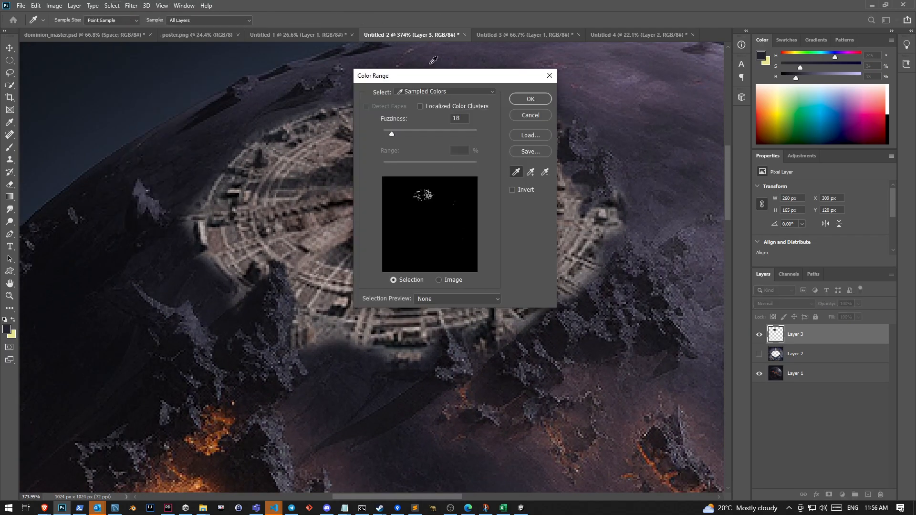
{"action": "left_click", "coordinate": [536, 119]}
Load the Layer 3 city disc as a selection and narrow it to its brownish-grey ground tones using Color Range with fuzziness 0
{"action": "left_click", "coordinate": [776, 334], "text": "ctrl"}
{"action": "left_click", "coordinate": [112, 6]}
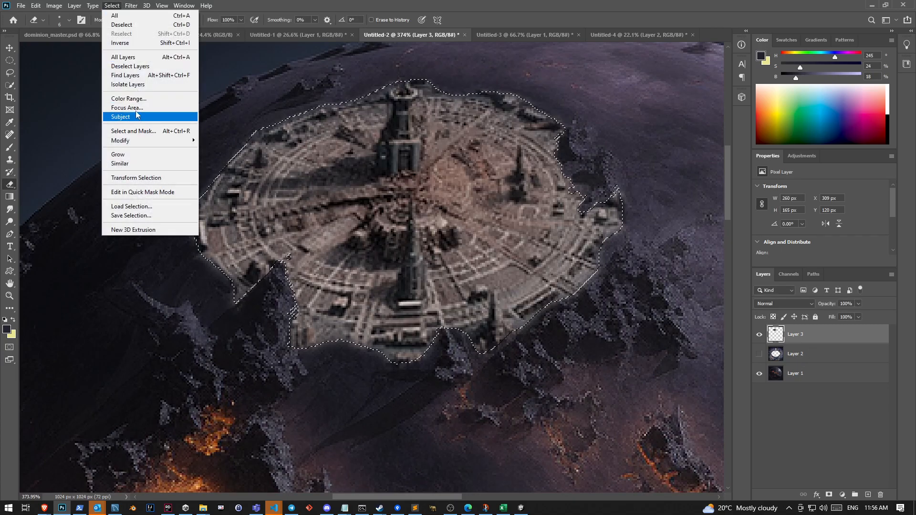
{"action": "left_click", "coordinate": [129, 98]}
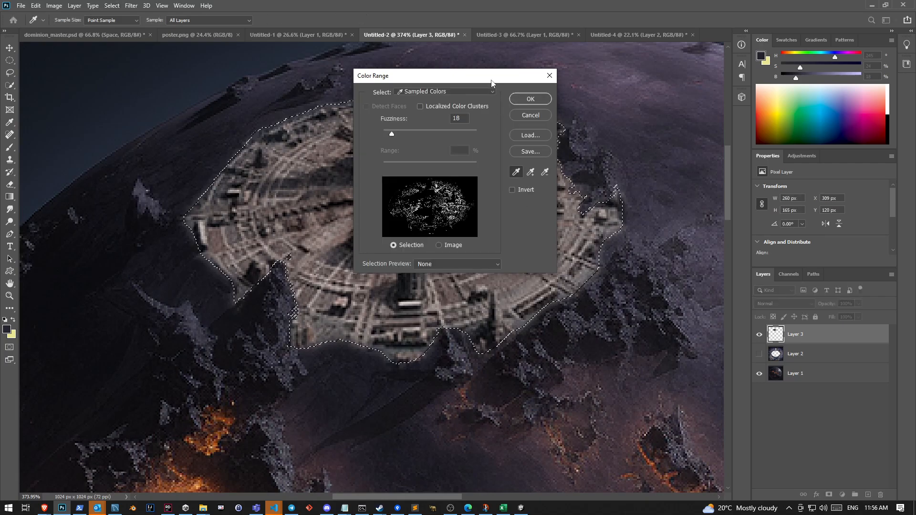
{"action": "left_click_drag", "start_coordinate": [491, 81], "coordinate": [299, 81]}
{"action": "left_click", "coordinate": [338, 172]}
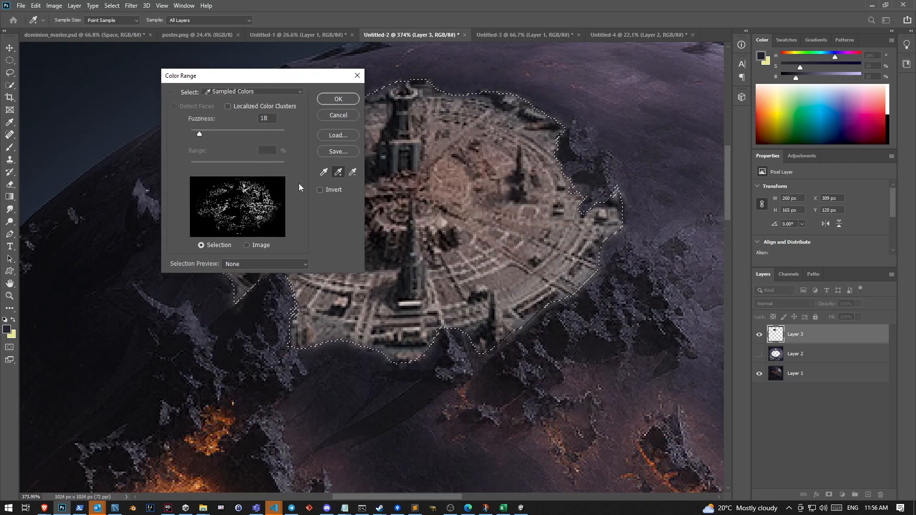
{"action": "left_click_drag", "start_coordinate": [199, 135], "coordinate": [181, 134]}
{"action": "left_click", "coordinate": [500, 277]}
{"action": "left_click_drag", "start_coordinate": [498, 280], "coordinate": [492, 272]}
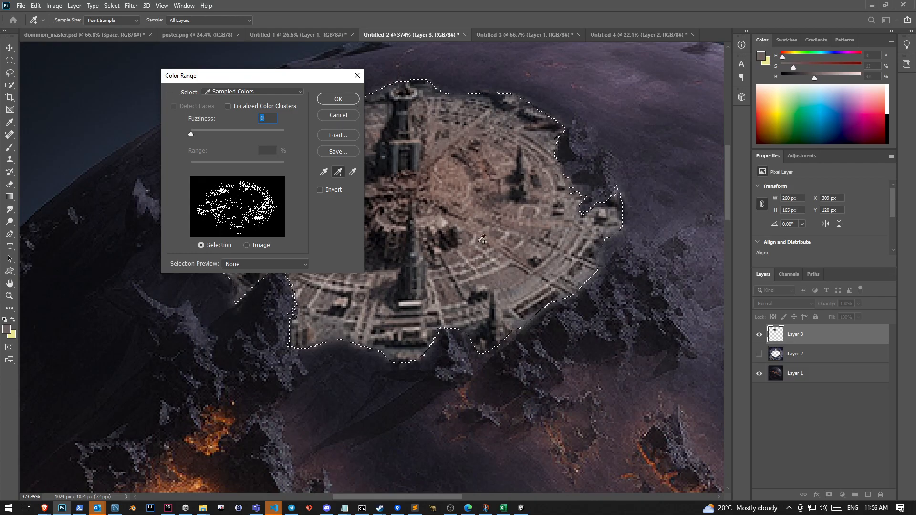
{"action": "left_click", "coordinate": [346, 102]}
{"action": "key", "text": "e"}
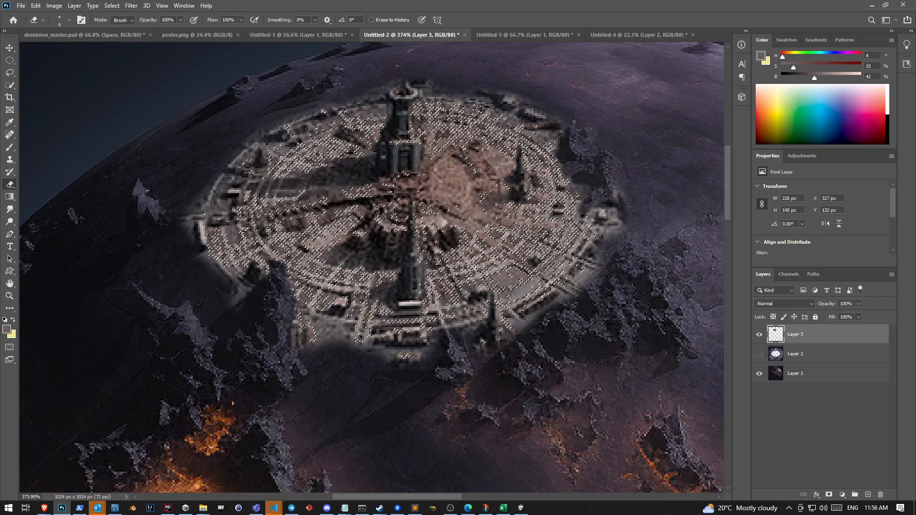
{"action": "key", "text": "b"}
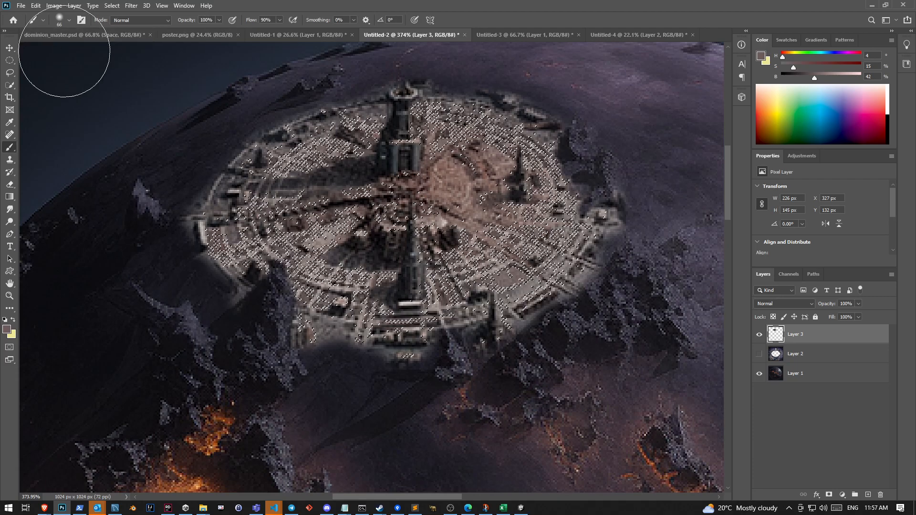
{"action": "key", "text": "s"}
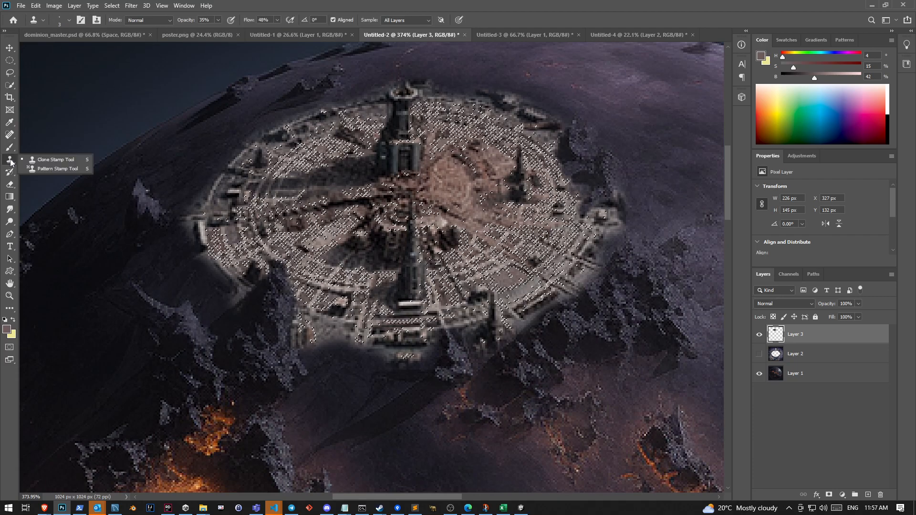
{"action": "left_click", "coordinate": [48, 160]}
{"action": "scroll", "coordinate": [689, 140], "scroll_direction": "down", "scroll_amount": 2}
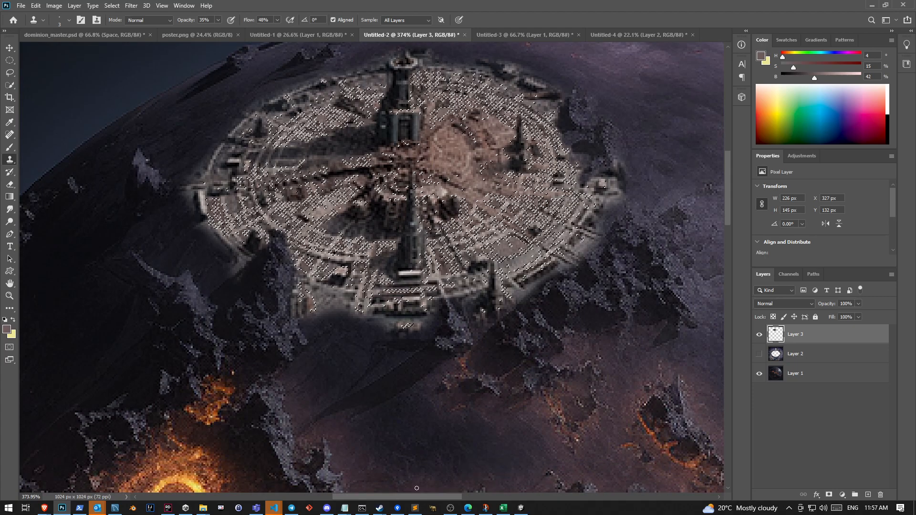
{"action": "left_click_drag", "start_coordinate": [432, 497], "coordinate": [461, 497]}
{"action": "scroll", "coordinate": [506, 290], "scroll_direction": "up", "scroll_amount": 3}
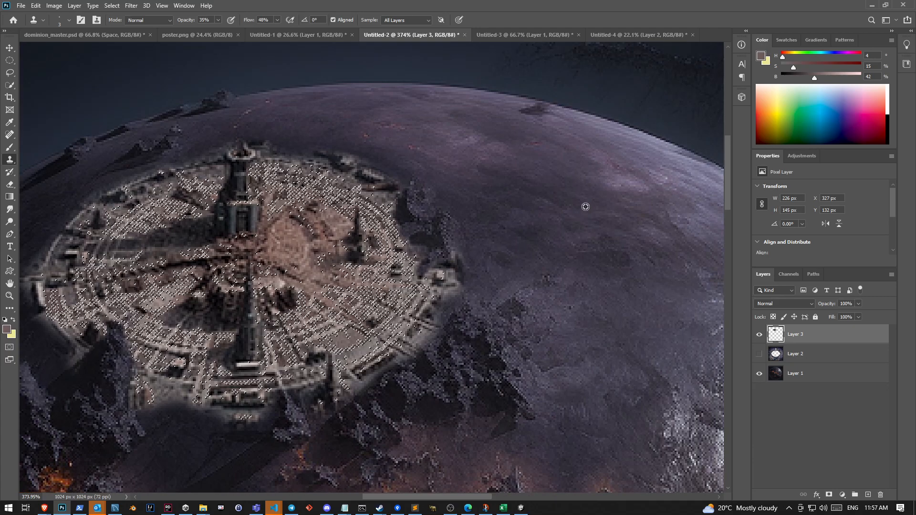
{"action": "key", "text": "b"}
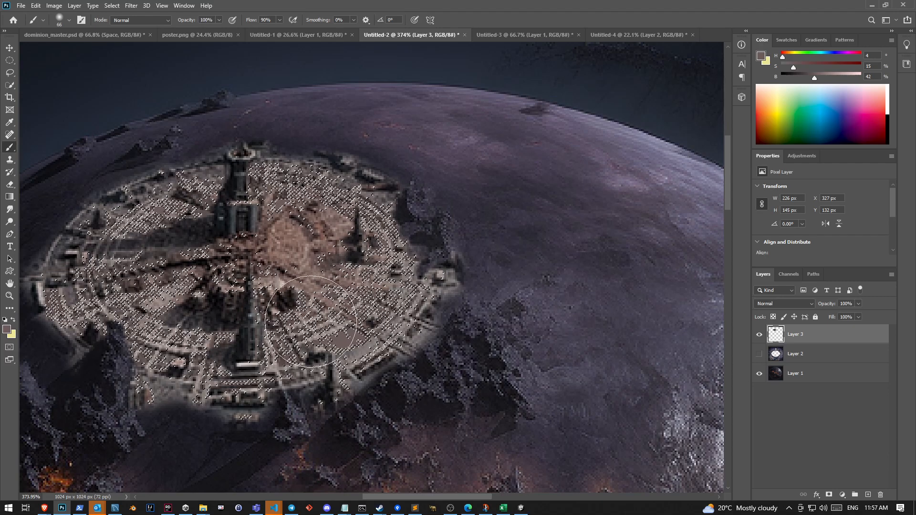
Partially erase the selected ground tones of the city disc with a textured 23 px eraser at 46% opacity and deselect
{"action": "key", "text": "e"}
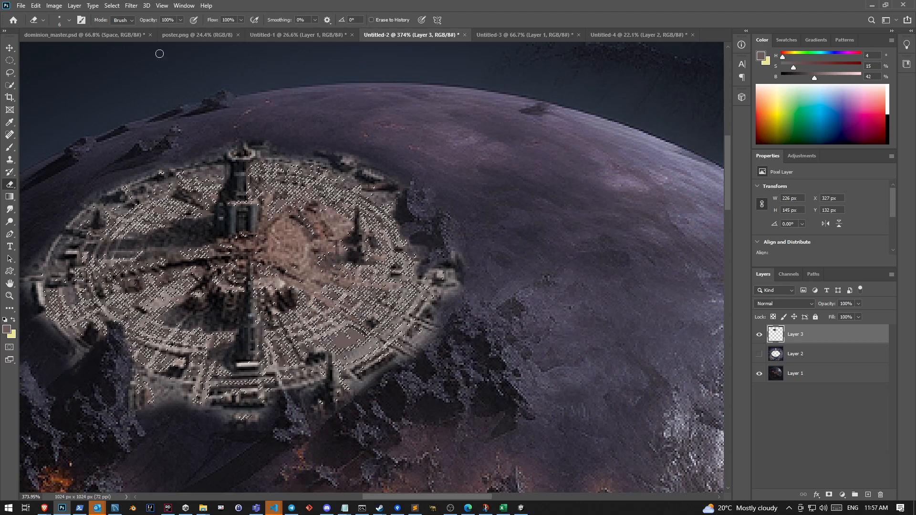
{"action": "left_click", "coordinate": [180, 21]}
{"action": "left_click_drag", "start_coordinate": [180, 33], "coordinate": [149, 33]}
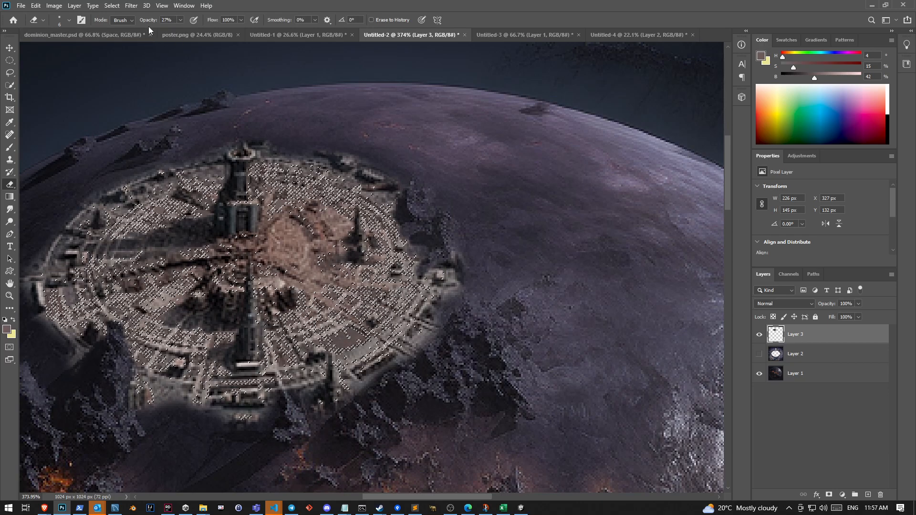
{"action": "left_click", "coordinate": [68, 21]}
{"action": "left_click", "coordinate": [51, 91]}
{"action": "left_click", "coordinate": [114, 92]}
{"action": "left_click", "coordinate": [183, 15]}
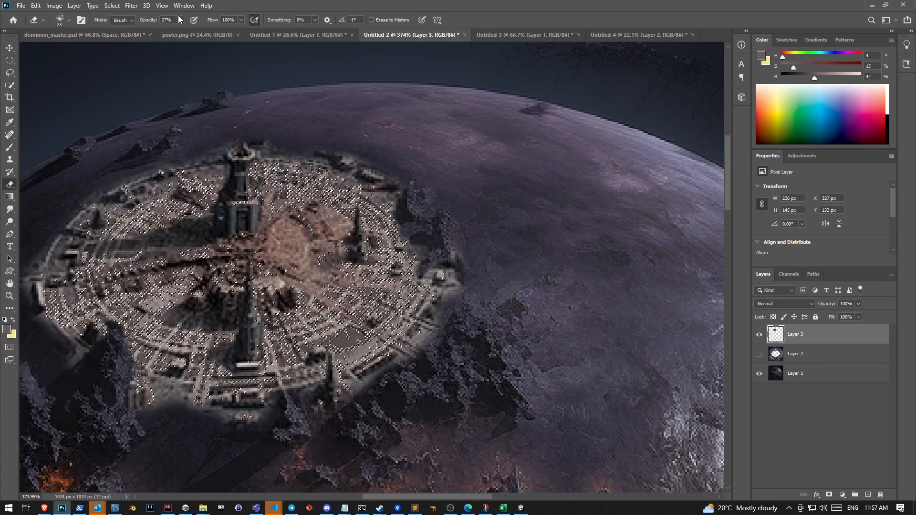
{"action": "left_click_drag", "start_coordinate": [178, 19], "coordinate": [218, 32]}
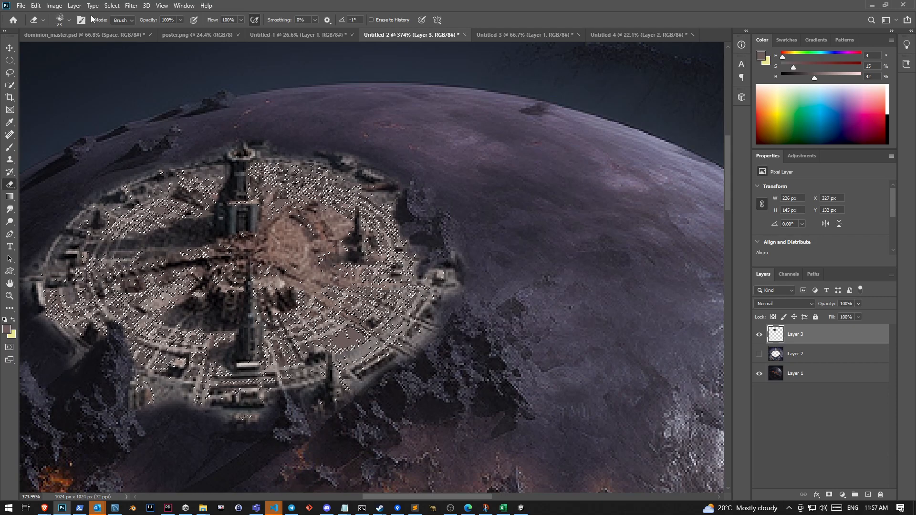
{"action": "mouse_move", "coordinate": [180, 19]}
{"action": "left_mouse_down"}
{"action": "mouse_move", "coordinate": [147, 30]}
{"action": "mouse_move", "coordinate": [157, 31]}
{"action": "left_mouse_up"}
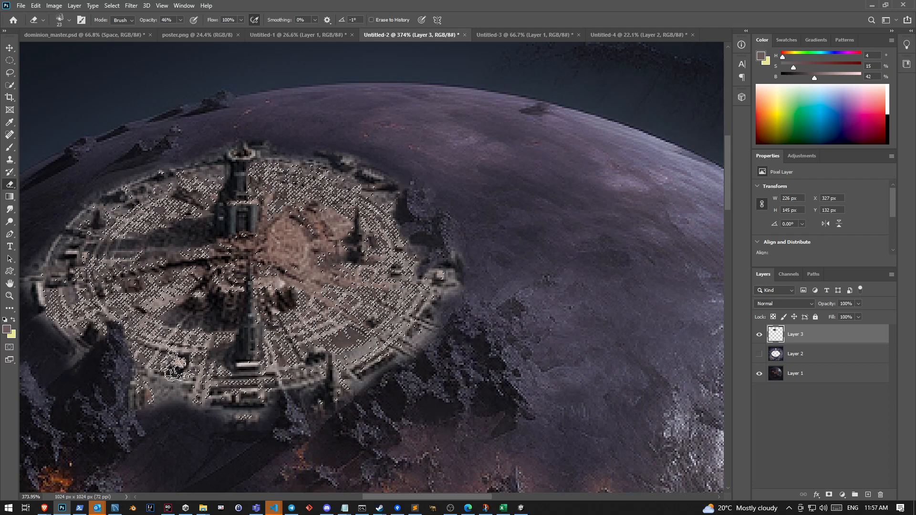
{"action": "key", "text": "ctrl+d"}
Try a smaller paintbrush dab on the lower rim of the city disc, undo it and return to the Eraser
{"action": "scroll", "coordinate": [425, 393], "scroll_direction": "down", "scroll_amount": 5}
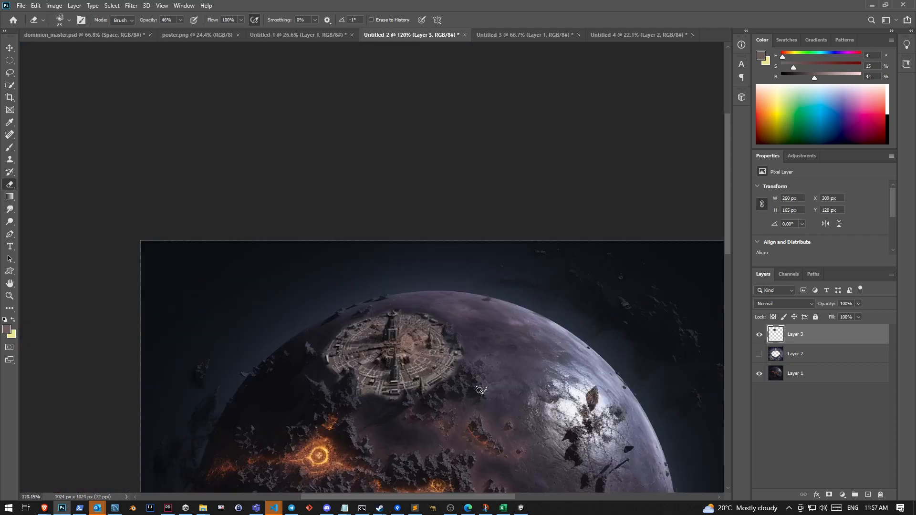
{"action": "scroll", "coordinate": [479, 391], "scroll_direction": "up", "scroll_amount": 4}
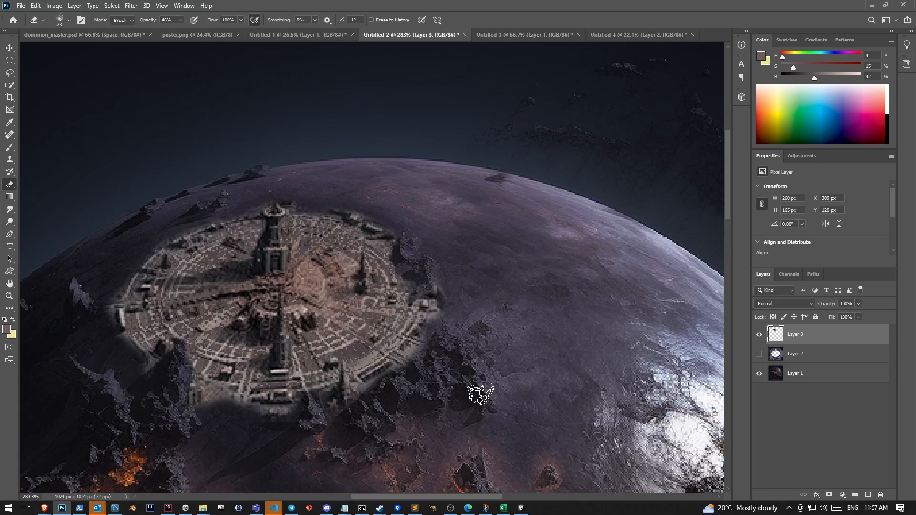
{"action": "scroll", "coordinate": [475, 393], "scroll_direction": "down", "scroll_amount": 4}
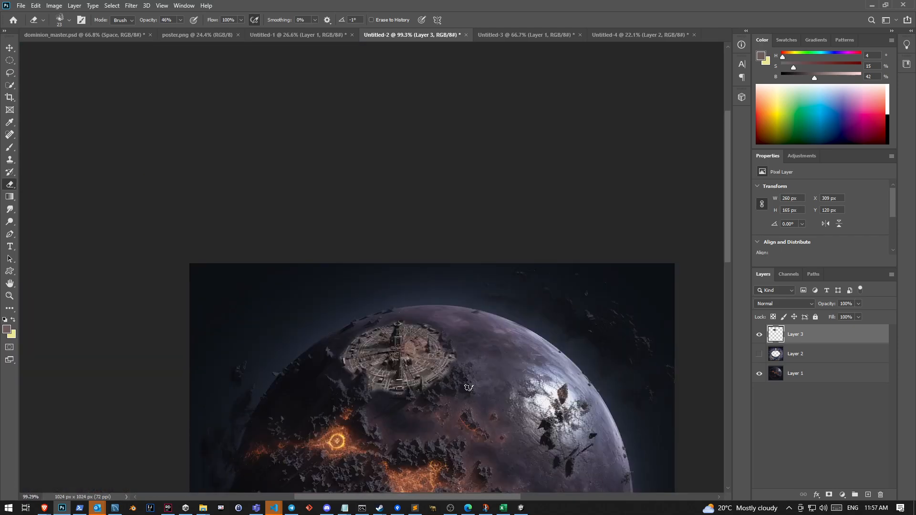
{"action": "scroll", "coordinate": [468, 388], "scroll_direction": "down", "scroll_amount": 3}
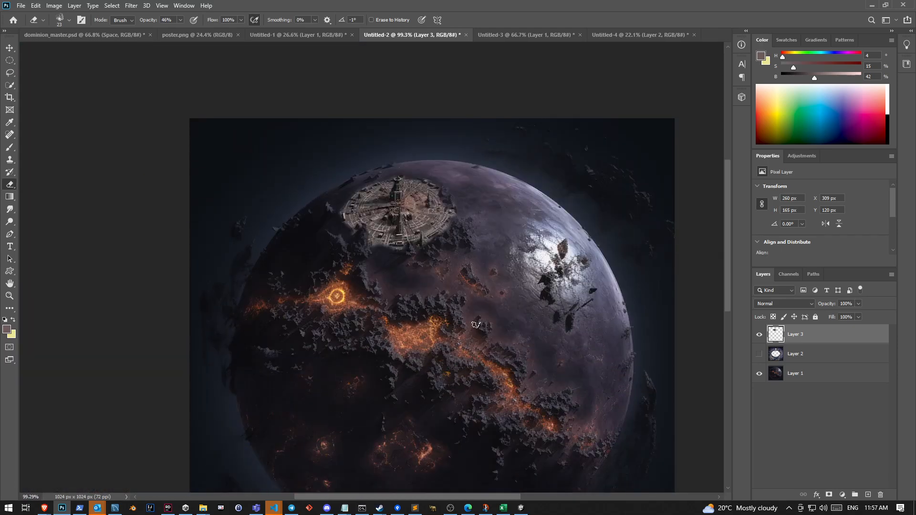
{"action": "scroll", "coordinate": [413, 221], "scroll_direction": "up", "scroll_amount": 5}
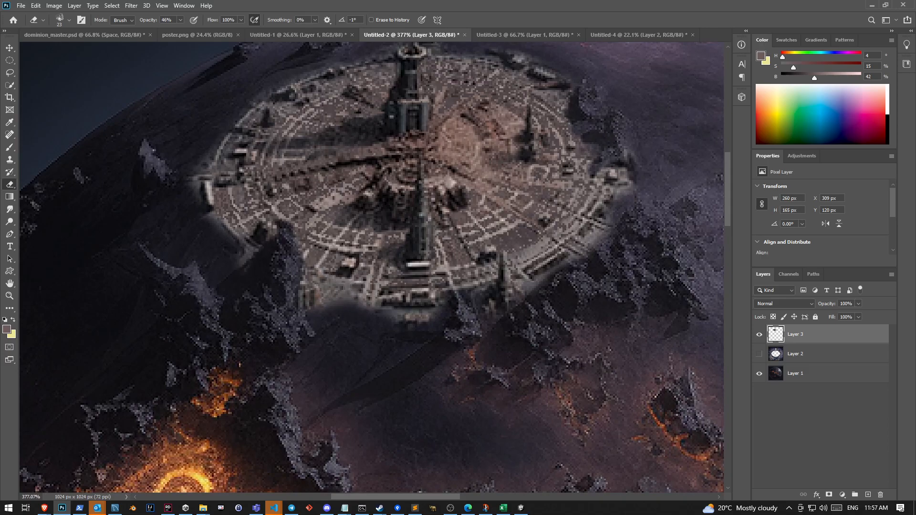
{"action": "key", "text": "b"}
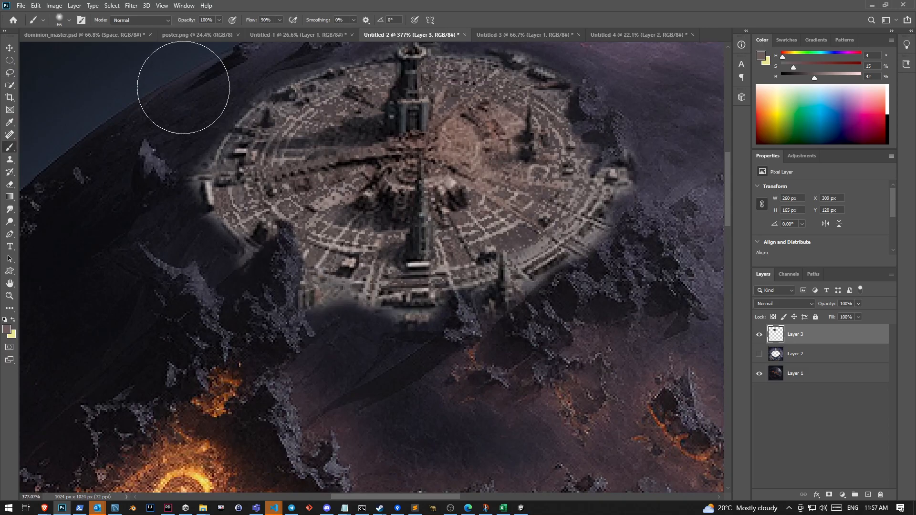
{"action": "left_click", "coordinate": [70, 20]}
{"action": "left_click_drag", "start_coordinate": [73, 53], "coordinate": [54, 53]}
{"action": "left_click", "coordinate": [334, 296]}
{"action": "key", "text": "ctrl+z"}
{"action": "key", "text": "e"}
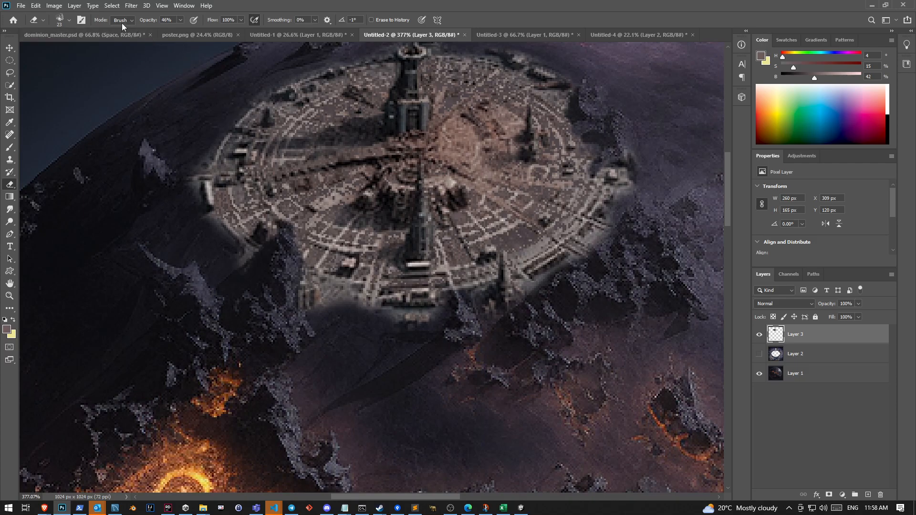
{"action": "scroll", "coordinate": [496, 284], "scroll_direction": "down", "scroll_amount": 2}
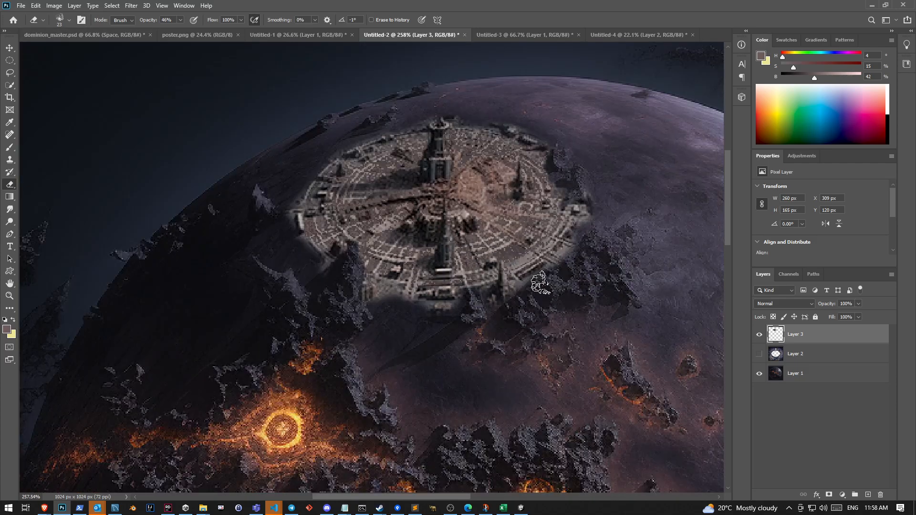
Switch the eraser to a 5 px Hard Round tip and partially erase the ground patches between the city disc's lower-right streets
{"action": "scroll", "coordinate": [542, 257], "scroll_direction": "up", "scroll_amount": 6}
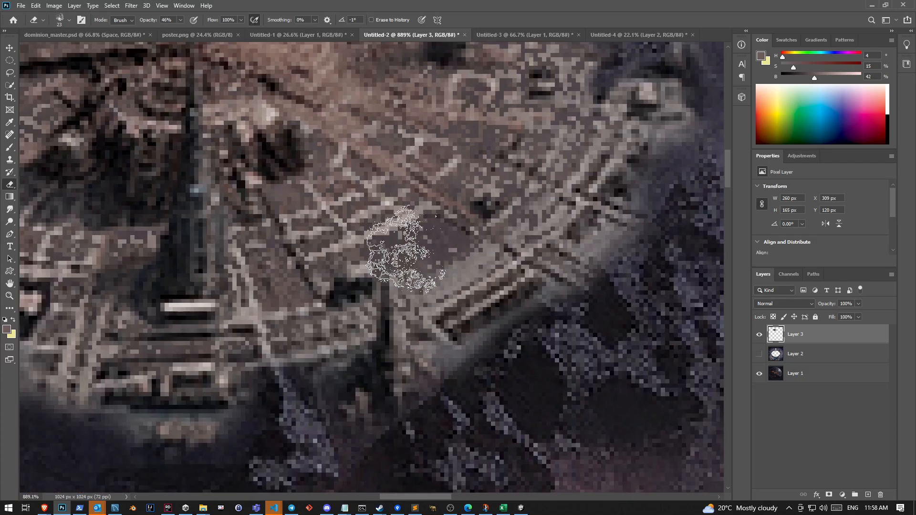
{"action": "left_click", "coordinate": [69, 19]}
{"action": "left_click", "coordinate": [202, 129]}
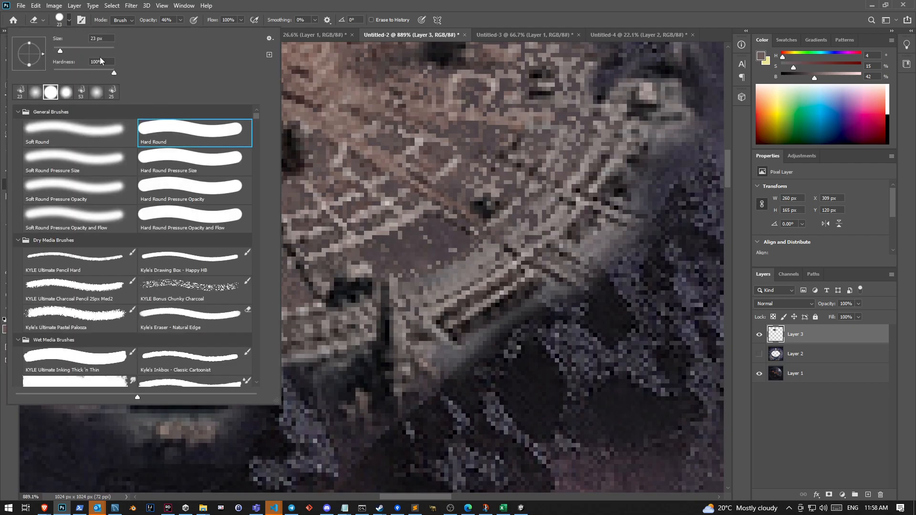
{"action": "type", "text": "5"}
{"action": "key", "text": "Return"}
{"action": "mouse_move", "coordinate": [370, 250]}
{"action": "left_mouse_down"}
{"action": "mouse_move", "coordinate": [423, 230]}
{"action": "mouse_move", "coordinate": [448, 241]}
{"action": "mouse_move", "coordinate": [381, 269]}
{"action": "left_mouse_up"}
{"action": "mouse_move", "coordinate": [476, 196]}
{"action": "left_mouse_down"}
{"action": "mouse_move", "coordinate": [470, 177]}
{"action": "mouse_move", "coordinate": [490, 187]}
{"action": "left_mouse_up"}
{"action": "left_click_drag", "start_coordinate": [277, 276], "coordinate": [289, 289]}
Fade more ground patches between the streets on the left half and around the right-hand tower of the city disc
{"action": "scroll", "coordinate": [289, 288], "scroll_direction": "down", "scroll_amount": 3}
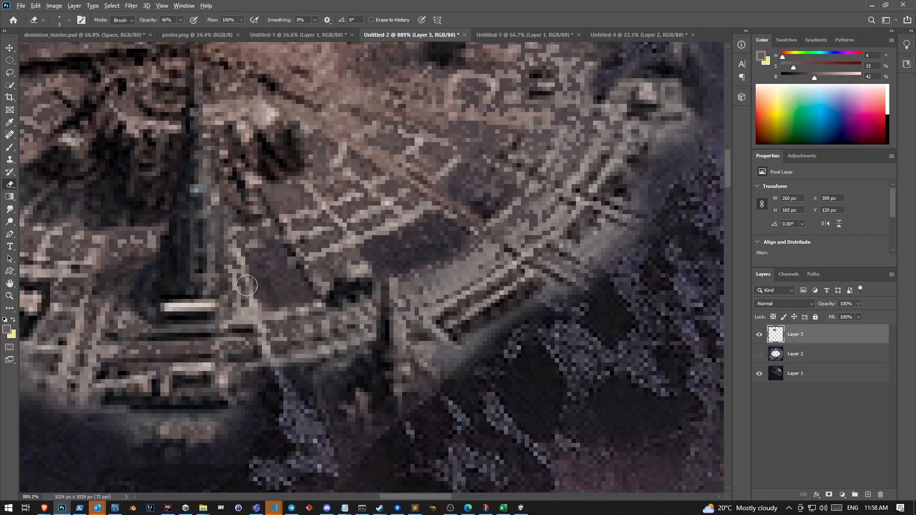
{"action": "scroll", "coordinate": [269, 255], "scroll_direction": "down", "scroll_amount": 3}
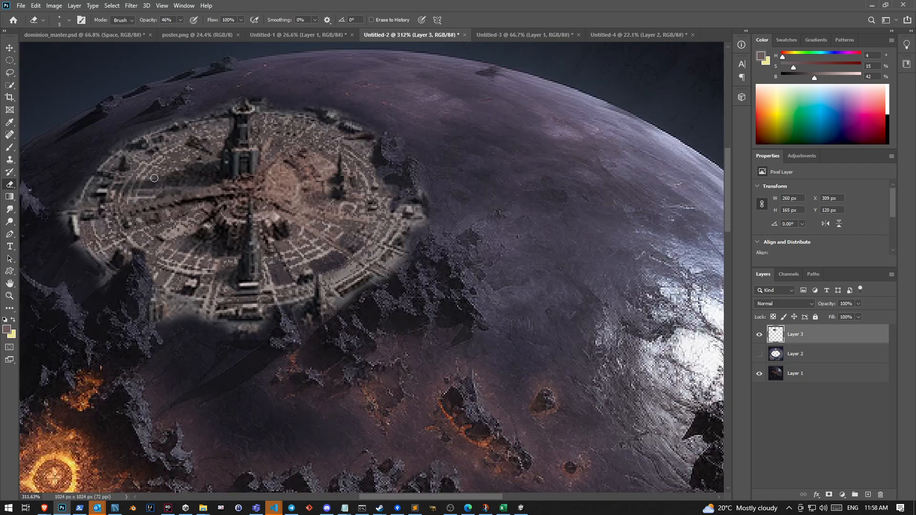
{"action": "mouse_move", "coordinate": [168, 163]}
{"action": "left_mouse_down"}
{"action": "mouse_move", "coordinate": [177, 158]}
{"action": "mouse_move", "coordinate": [178, 168]}
{"action": "left_mouse_up"}
{"action": "left_click_drag", "start_coordinate": [184, 246], "coordinate": [196, 241]}
{"action": "mouse_move", "coordinate": [304, 196]}
{"action": "left_mouse_down"}
{"action": "mouse_move", "coordinate": [296, 168]}
{"action": "mouse_move", "coordinate": [312, 180]}
{"action": "mouse_move", "coordinate": [311, 170]}
{"action": "mouse_move", "coordinate": [291, 159]}
{"action": "left_mouse_up"}
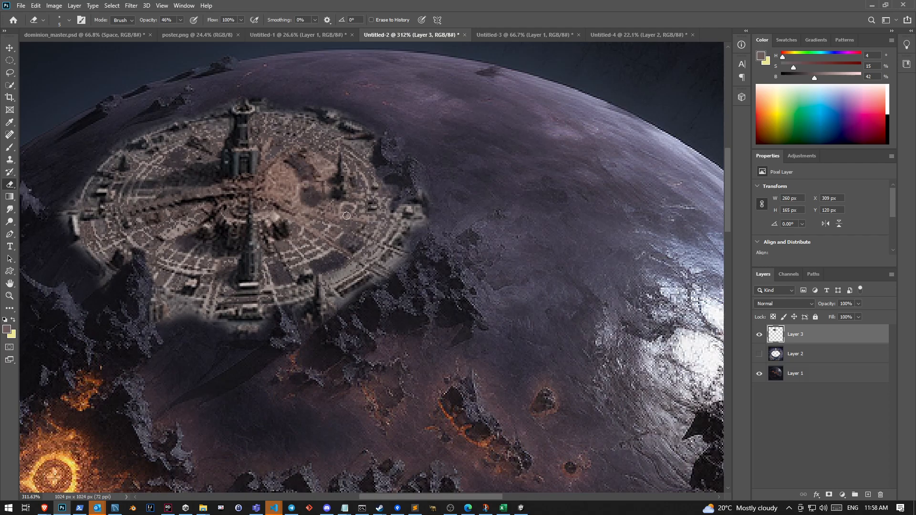
{"action": "mouse_move", "coordinate": [355, 227]}
{"action": "left_mouse_down"}
{"action": "mouse_move", "coordinate": [346, 241]}
{"action": "mouse_move", "coordinate": [355, 252]}
{"action": "mouse_move", "coordinate": [340, 260]}
{"action": "mouse_move", "coordinate": [316, 246]}
{"action": "left_mouse_up"}
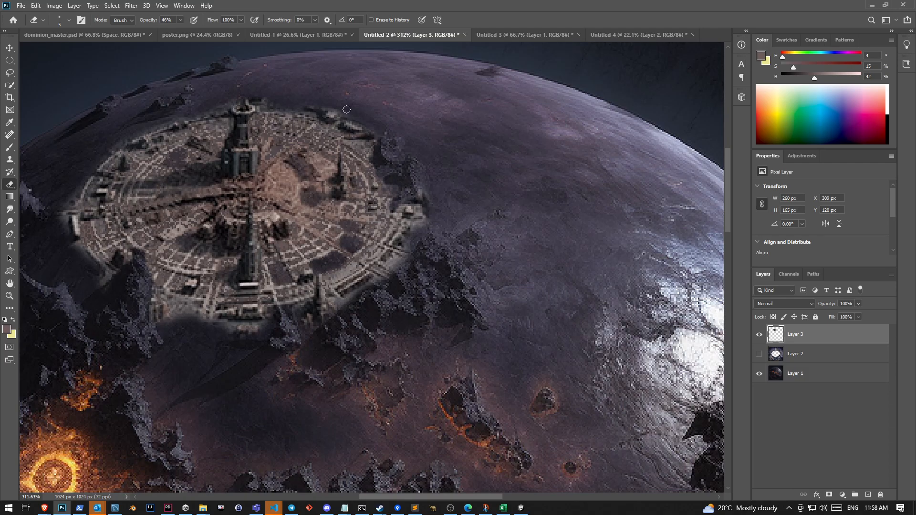
Close the empty Untitled-3 document without saving and bring up the Untitled-4 platformer scene
{"action": "left_click", "coordinate": [502, 36]}
{"action": "left_click", "coordinate": [579, 35]}
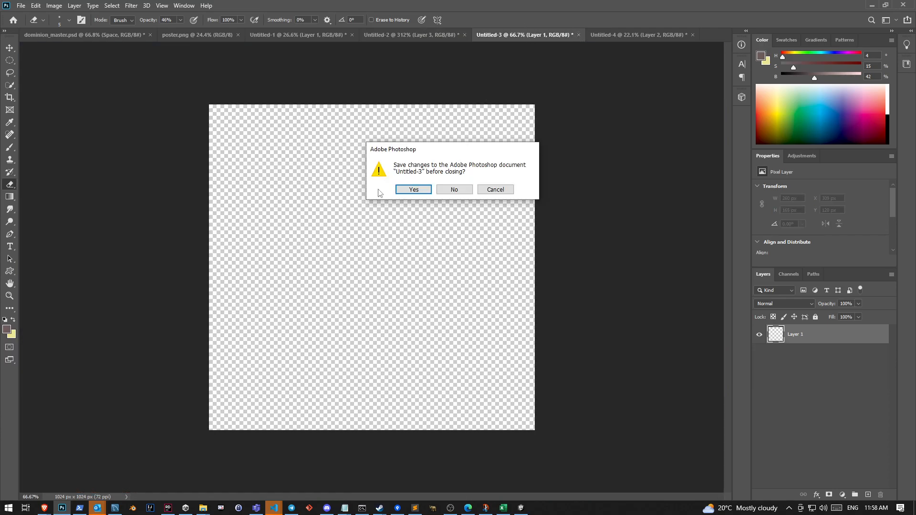
{"action": "left_click", "coordinate": [495, 188]}
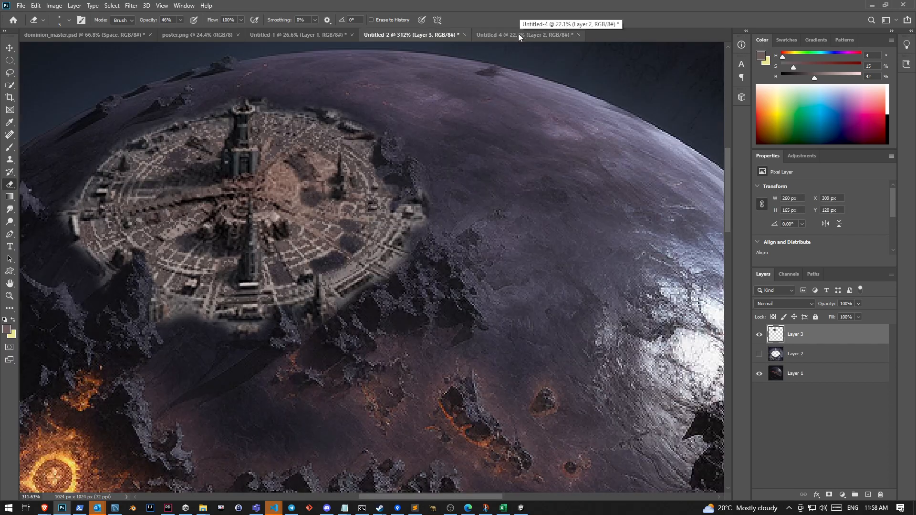
{"action": "left_click", "coordinate": [519, 33]}
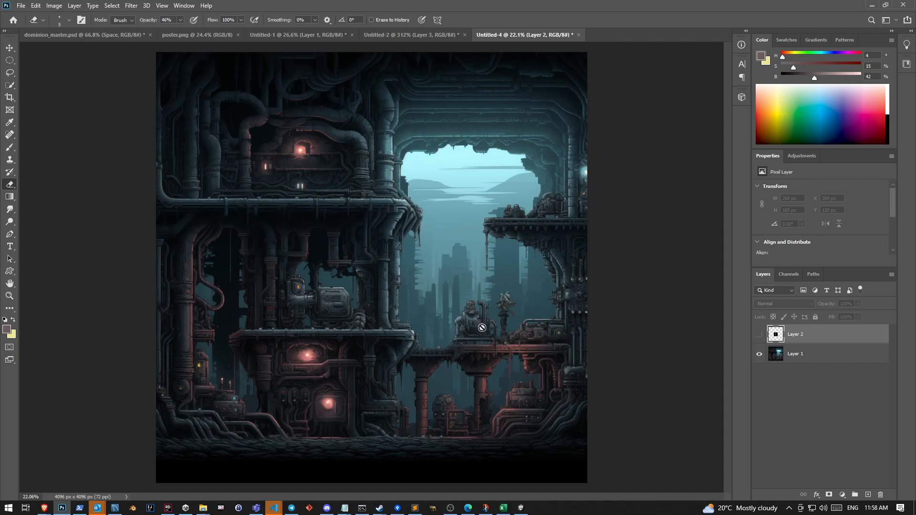
Switch to Discord and search the Midjourney Bot conversation for "giger"
{"action": "left_click", "coordinate": [327, 507]}
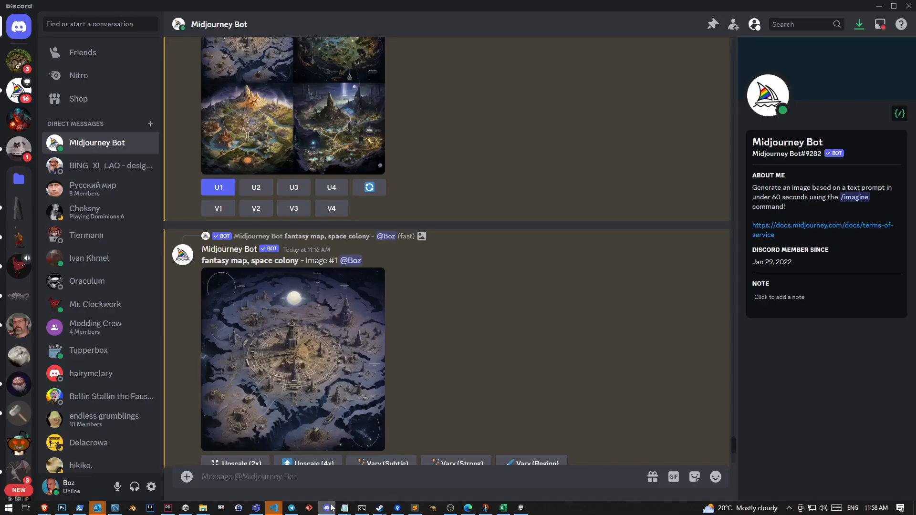
{"action": "left_click", "coordinate": [791, 29]}
{"action": "type", "text": "giuger"}
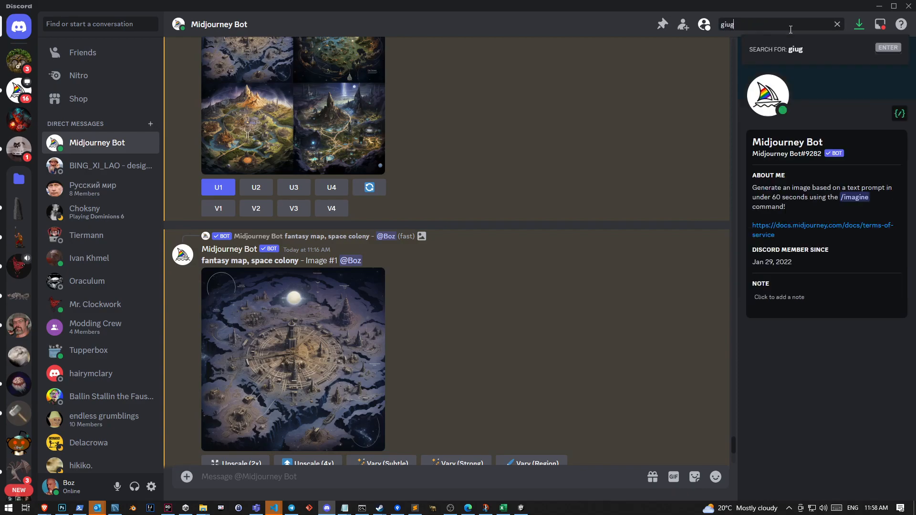
{"action": "key", "text": "BackSpace"}
{"action": "key", "text": "BackSpace"}
{"action": "type", "text": "ger"}
{"action": "key", "text": "Return"}
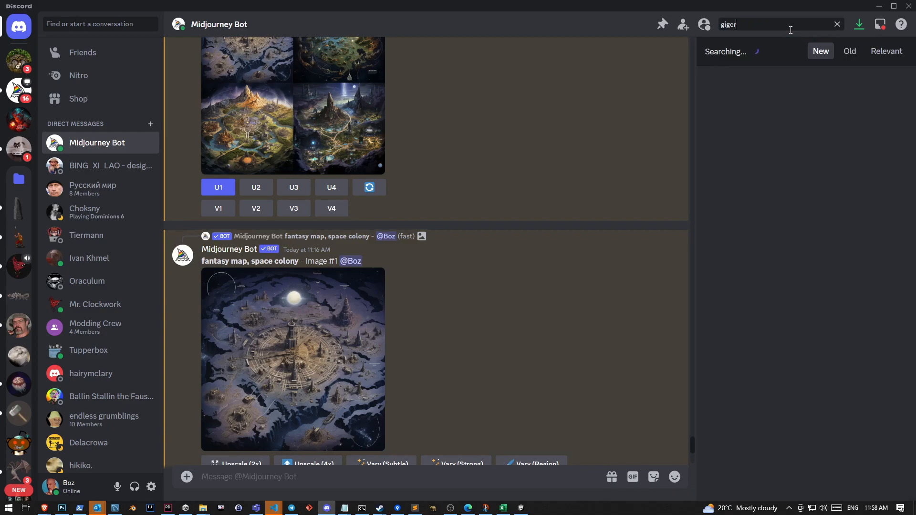
Jump to the 4x upscaled Image #3 of the hr giger platformer level in the chat and view it enlarged
{"action": "scroll", "coordinate": [835, 324], "scroll_direction": "down", "scroll_amount": 10}
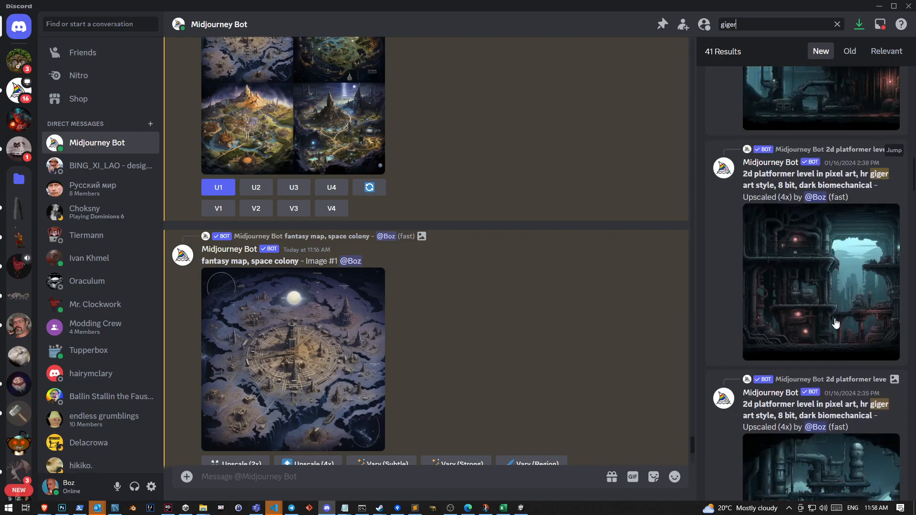
{"action": "left_click", "coordinate": [893, 151]}
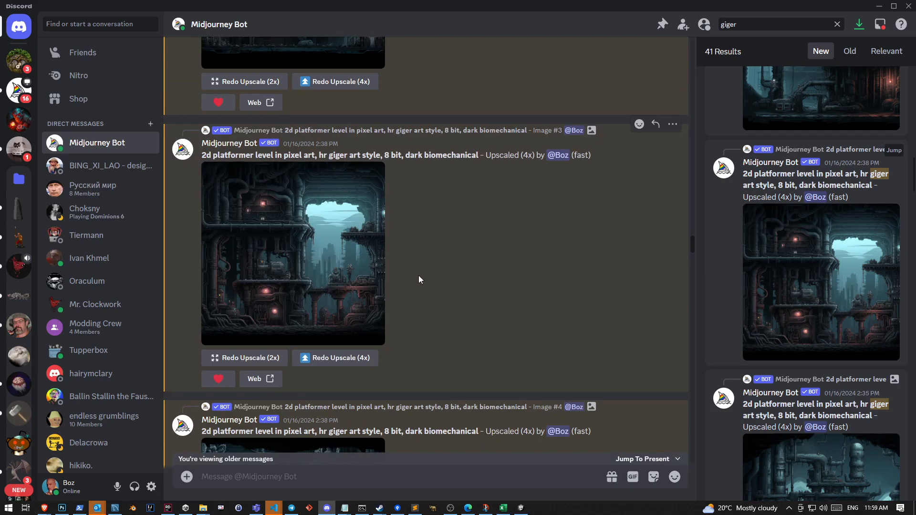
{"action": "scroll", "coordinate": [420, 311], "scroll_direction": "up", "scroll_amount": 2}
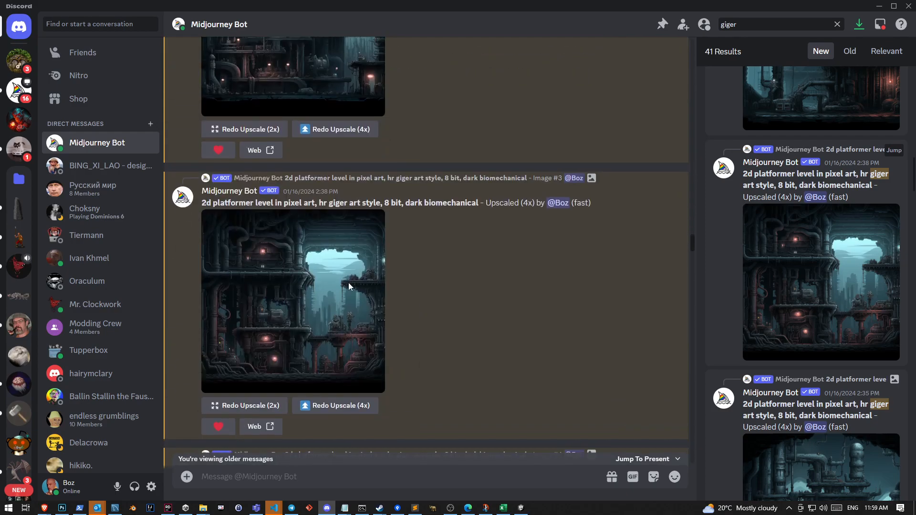
{"action": "left_click", "coordinate": [324, 267]}
{"action": "left_click", "coordinate": [483, 454]}
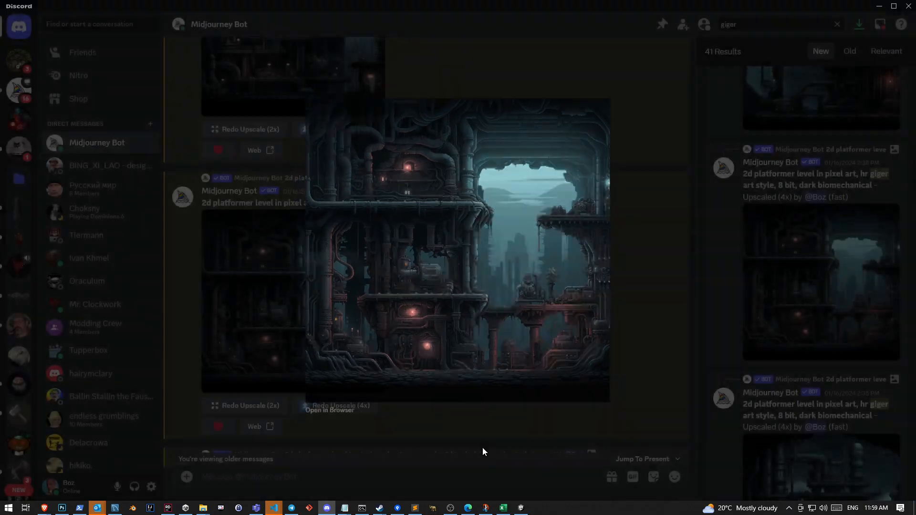
Look back through the earlier generations and view the "new zealand nature" platformer Image #3 enlarged
{"action": "scroll", "coordinate": [424, 368], "scroll_direction": "up", "scroll_amount": 5}
{"action": "scroll", "coordinate": [425, 372], "scroll_direction": "up", "scroll_amount": 15}
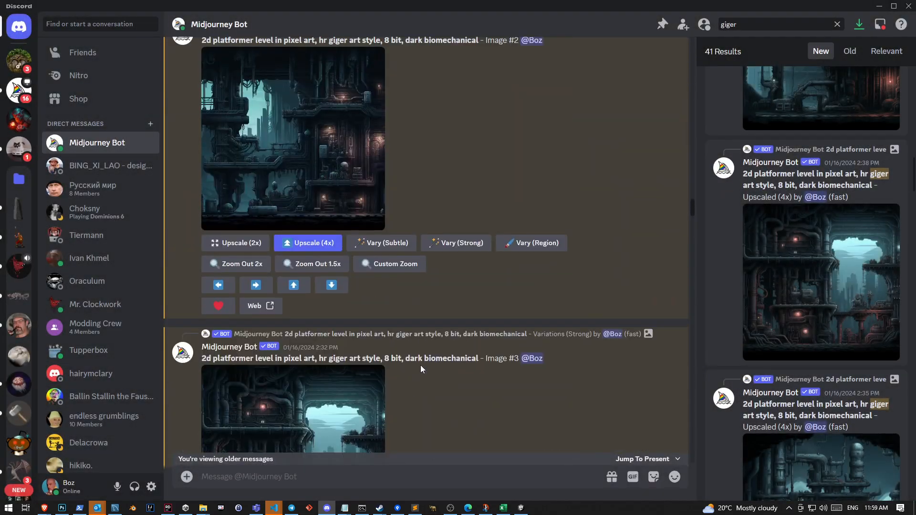
{"action": "scroll", "coordinate": [425, 371], "scroll_direction": "down", "scroll_amount": 4}
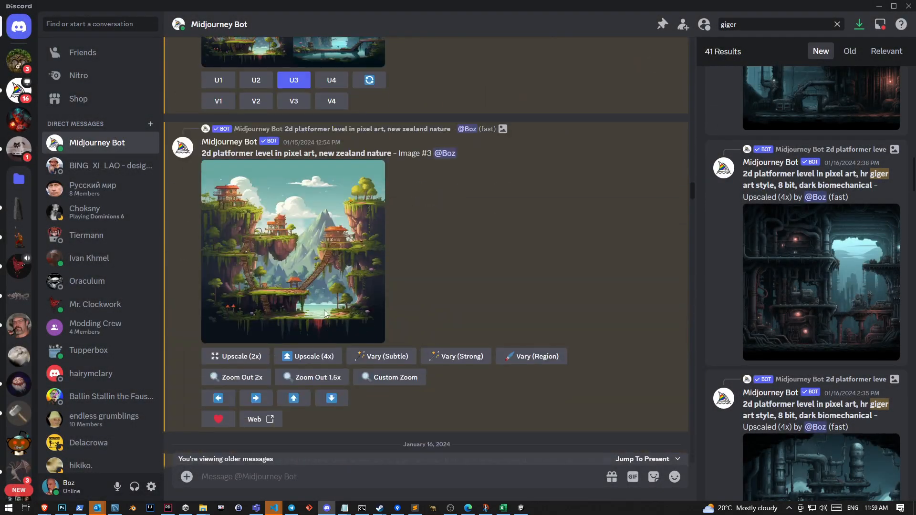
{"action": "left_click", "coordinate": [341, 265]}
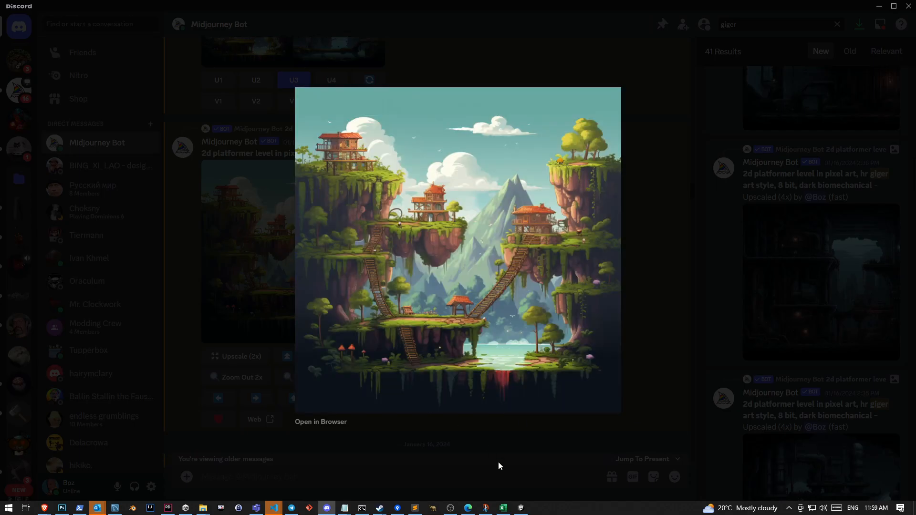
{"action": "left_click", "coordinate": [499, 463]}
Go further back in the chat and view the four-image grid of the "dark biomechanical" giger prompt enlarged
{"action": "scroll", "coordinate": [436, 352], "scroll_direction": "up", "scroll_amount": 5}
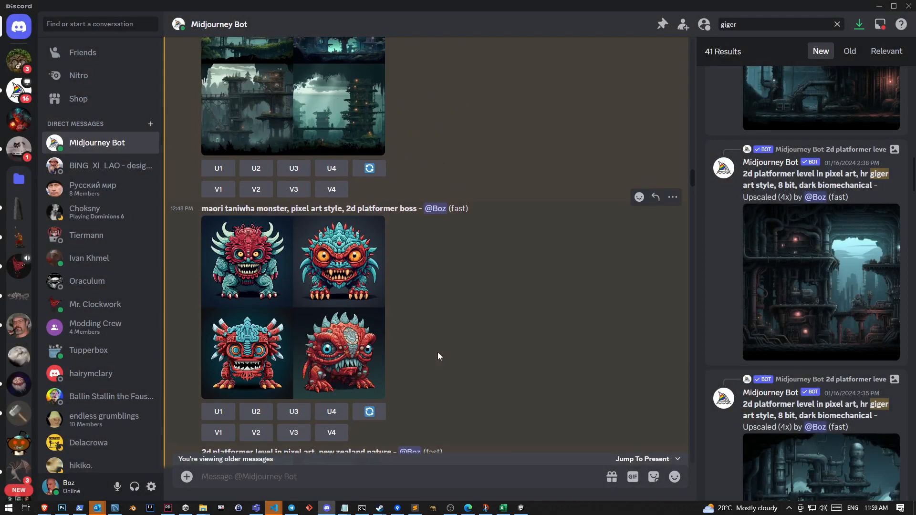
{"action": "scroll", "coordinate": [435, 353], "scroll_direction": "up", "scroll_amount": 10}
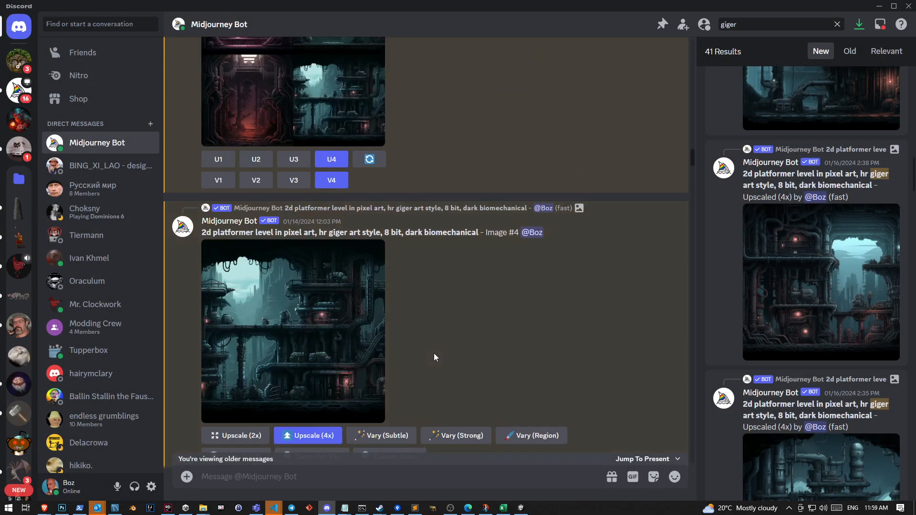
{"action": "scroll", "coordinate": [433, 353], "scroll_direction": "up", "scroll_amount": 8}
{"action": "scroll", "coordinate": [434, 352], "scroll_direction": "down", "scroll_amount": 3}
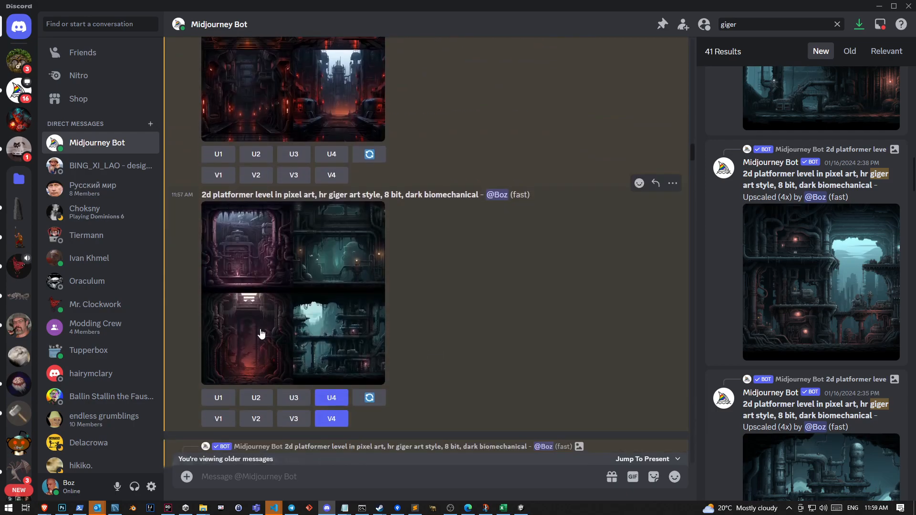
{"action": "left_click", "coordinate": [241, 324]}
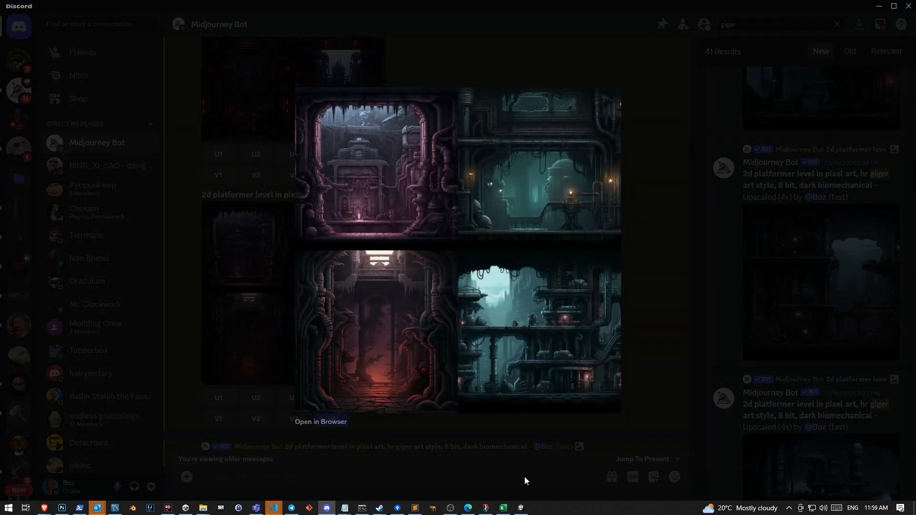
{"action": "left_click", "coordinate": [526, 476]}
Find the giger prompt with "--no grass, vegetation, people" and examine its four-image grid enlarged
{"action": "scroll", "coordinate": [398, 371], "scroll_direction": "up", "scroll_amount": 5}
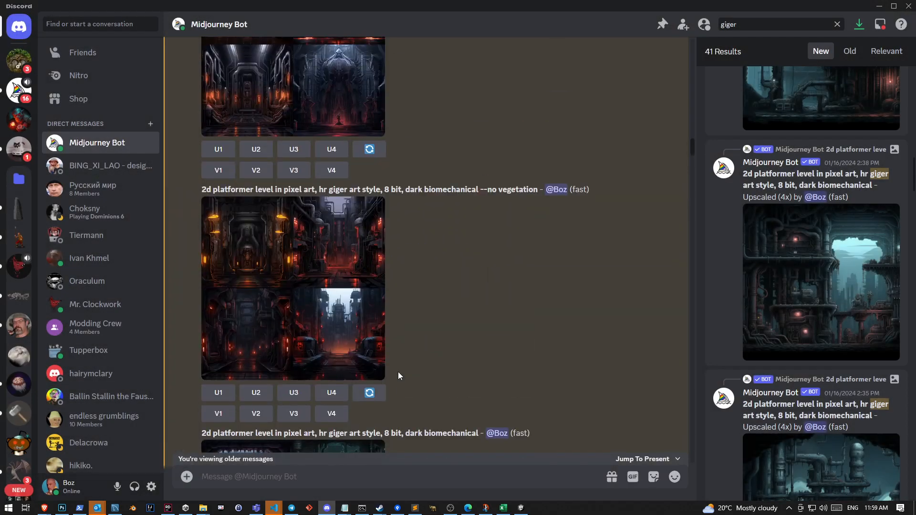
{"action": "scroll", "coordinate": [348, 334], "scroll_direction": "up", "scroll_amount": 5}
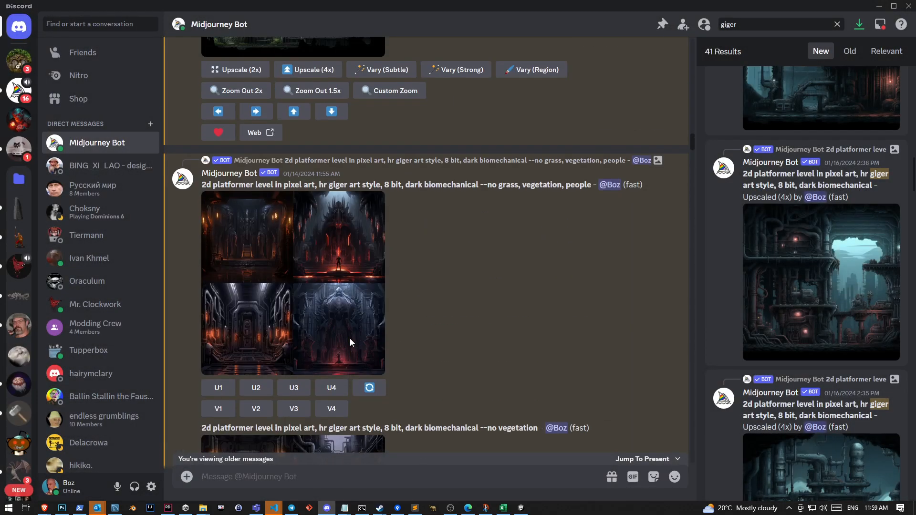
{"action": "left_click", "coordinate": [351, 341]}
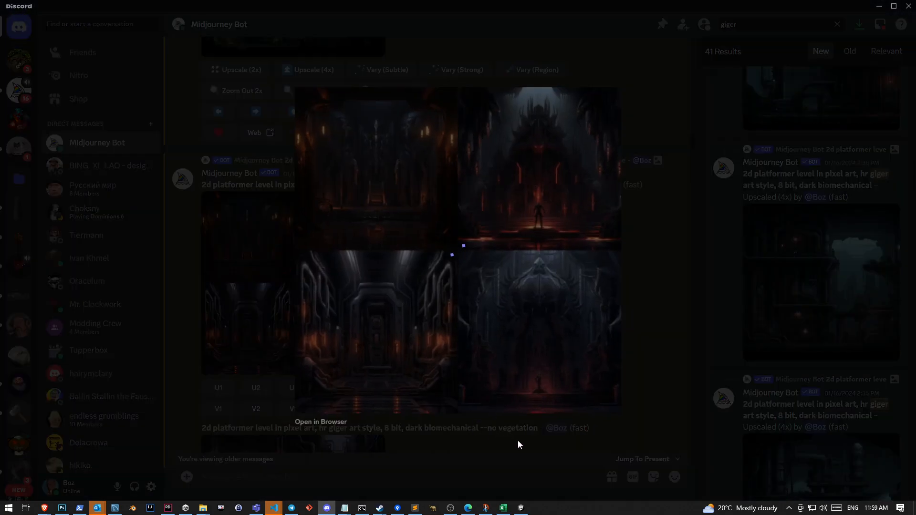
{"action": "left_click", "coordinate": [499, 454]}
{"action": "left_click", "coordinate": [309, 309]}
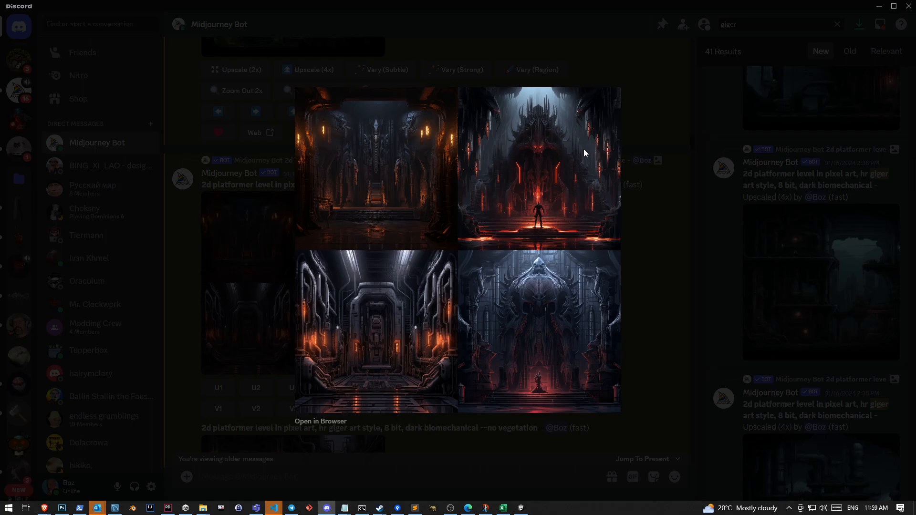
{"action": "left_click", "coordinate": [489, 467]}
Examine the enlarged Image #2 of the giger platformer level with overgrown towers, ladders and platforms
{"action": "scroll", "coordinate": [482, 391], "scroll_direction": "up", "scroll_amount": 10}
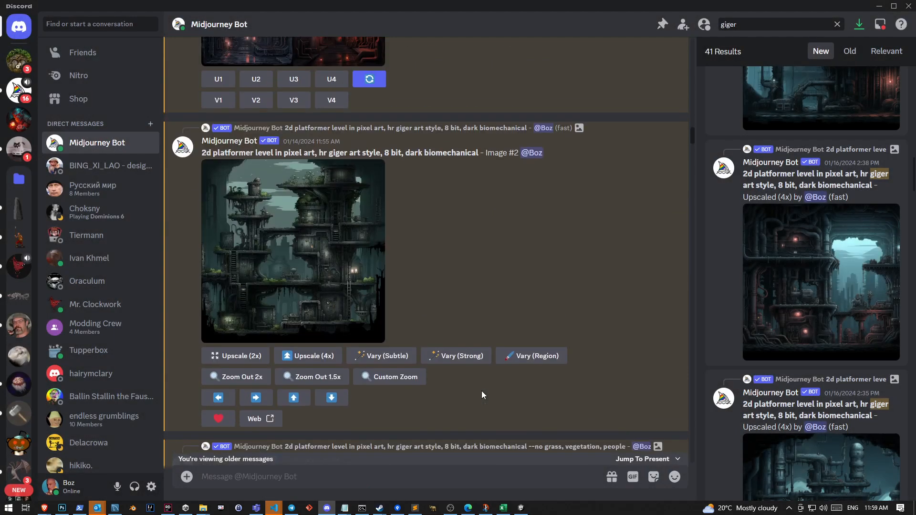
{"action": "scroll", "coordinate": [484, 394], "scroll_direction": "down", "scroll_amount": 4}
{"action": "left_click", "coordinate": [315, 252]}
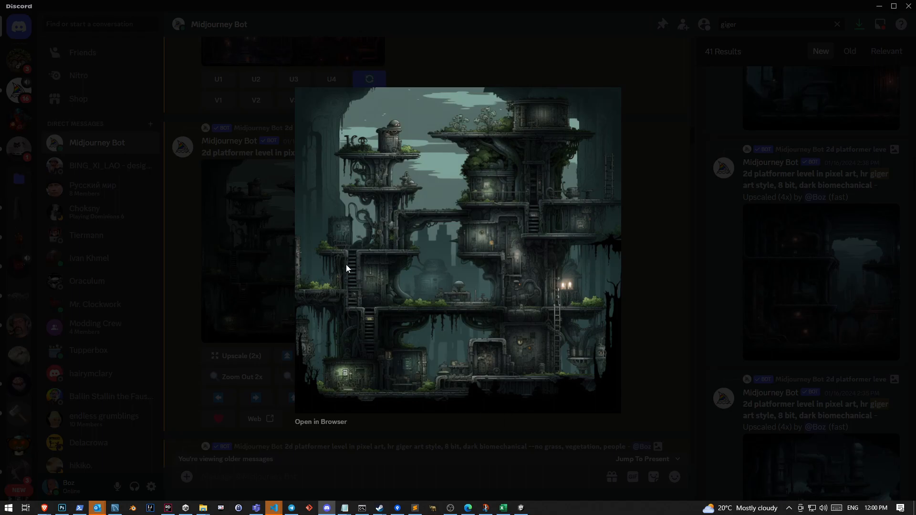
{"action": "left_click", "coordinate": [475, 460]}
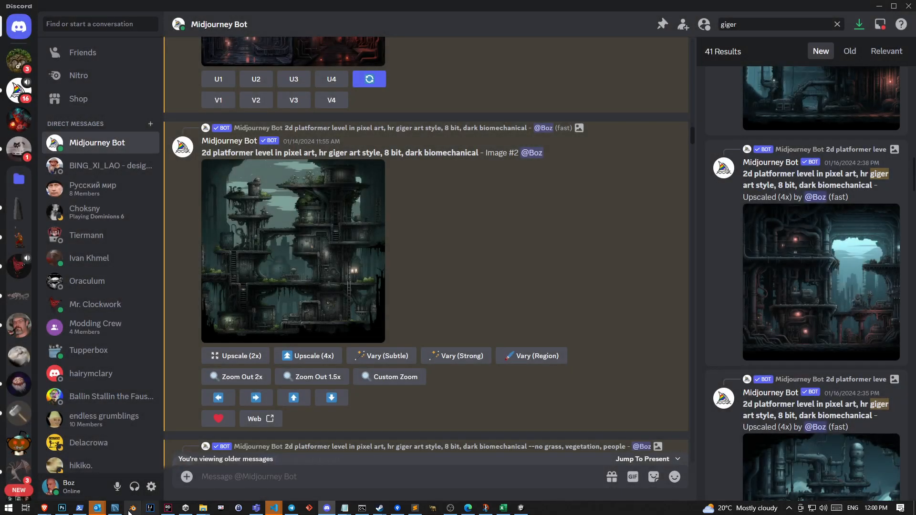
Compare the Untitled-4 scene in Photoshop with the enlarged overgrown-tower Image #2 in Discord
{"action": "left_click", "coordinate": [62, 507]}
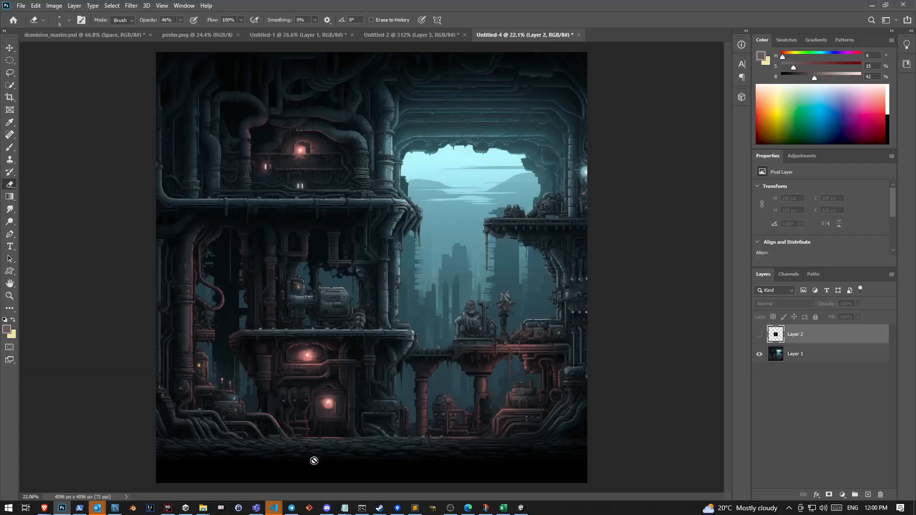
{"action": "left_click", "coordinate": [327, 507]}
{"action": "left_click", "coordinate": [374, 331]}
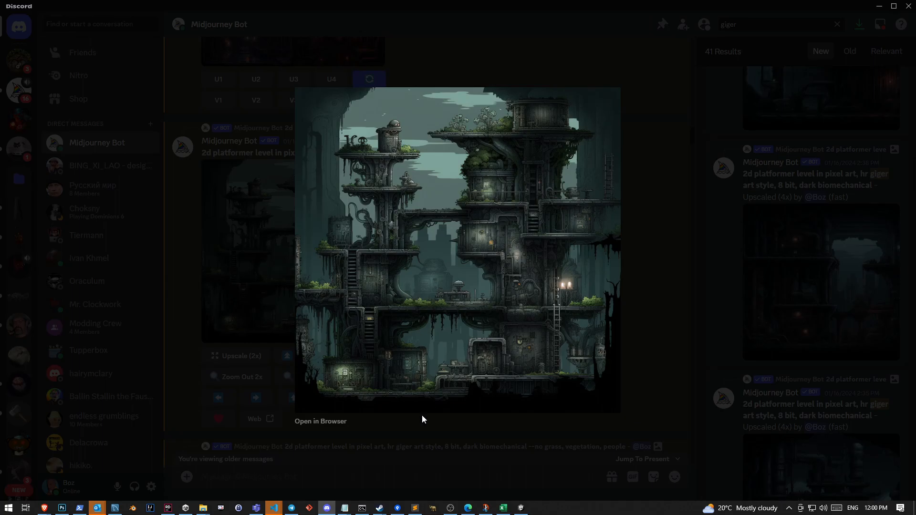
Return to Photoshop and enclose the lower-left pipe platform of the Untitled-4 scene in a Rectangular Marquee selection
{"action": "left_click", "coordinate": [62, 508]}
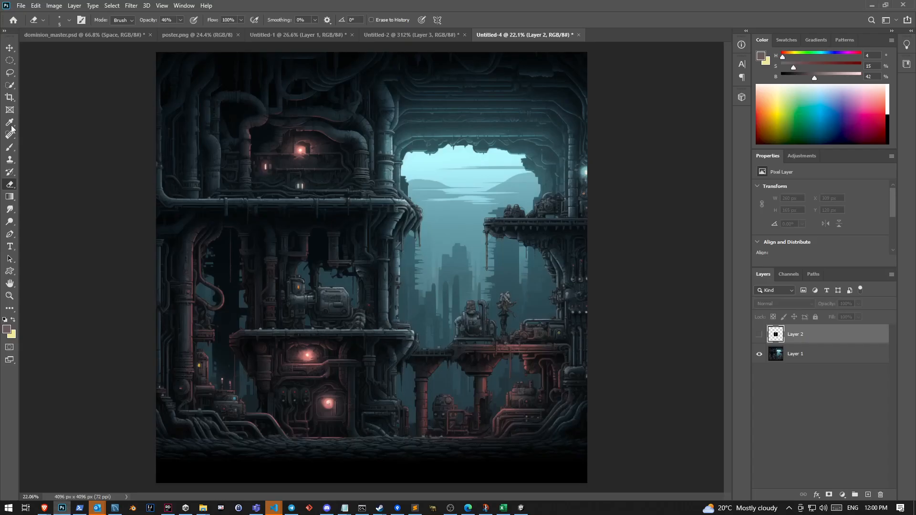
{"action": "left_click", "coordinate": [10, 61]}
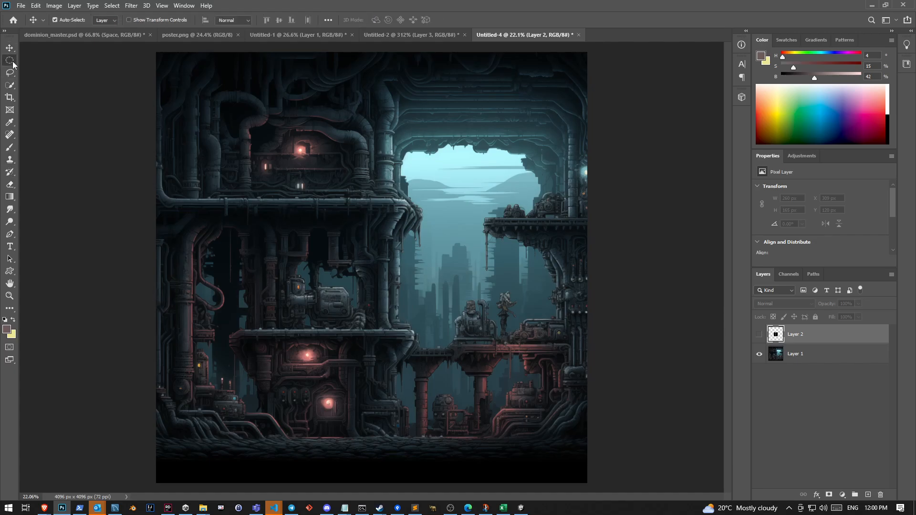
{"action": "left_click", "coordinate": [35, 67]}
{"action": "left_click_drag", "start_coordinate": [231, 327], "coordinate": [414, 365]}
{"action": "key", "text": "ctrl+d"}
{"action": "mouse_move", "coordinate": [229, 329]}
{"action": "left_mouse_down"}
{"action": "mouse_move", "coordinate": [396, 351]}
{"action": "mouse_move", "coordinate": [414, 363]}
{"action": "left_mouse_up"}
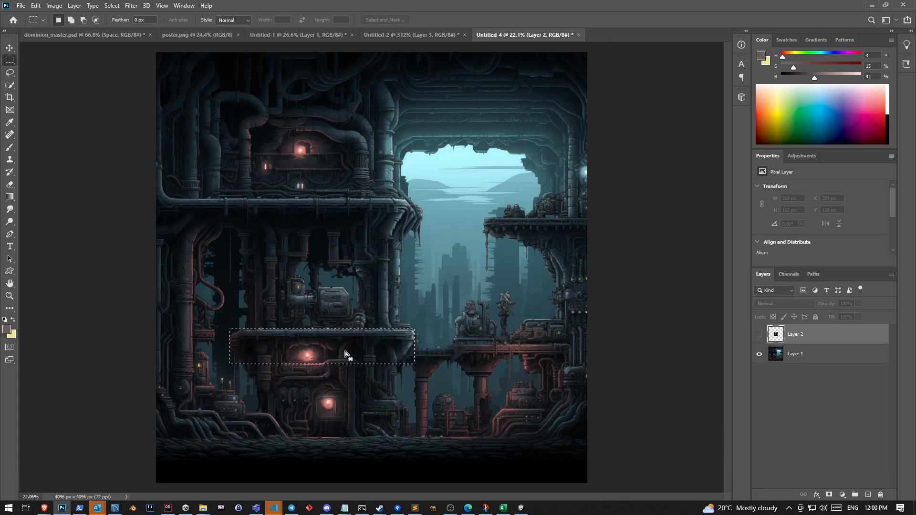
Add a new layer above Layer 2 and choose a bright red foreground colour for the Brush
{"action": "key", "text": "b"}
{"action": "left_click", "coordinate": [868, 495]}
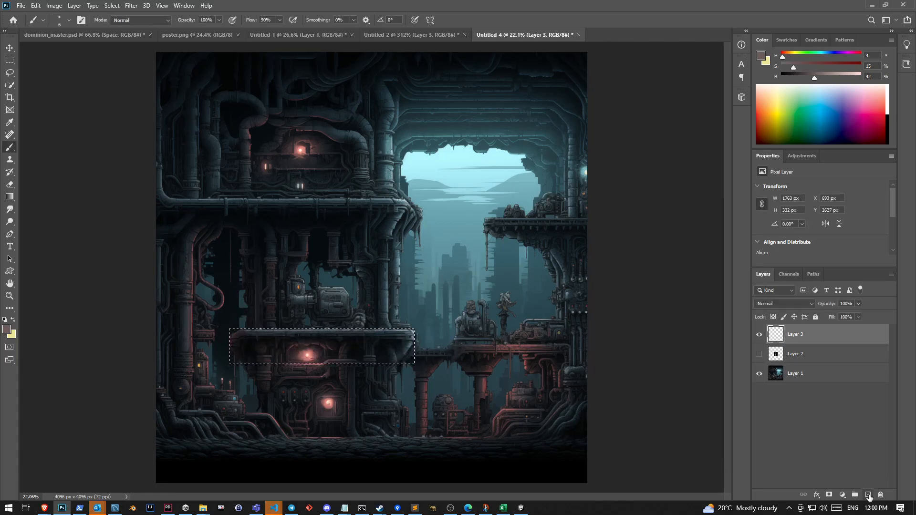
{"action": "left_click", "coordinate": [885, 117]}
{"action": "left_click_drag", "start_coordinate": [883, 119], "coordinate": [884, 118]}
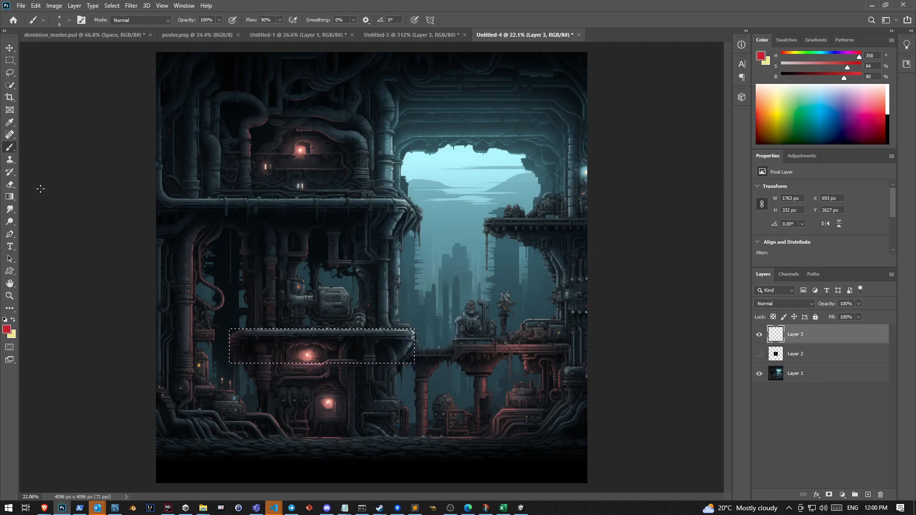
Enlarge the brush to 163 px, paint the marquee area over the lower-left platform solid red, and deselect
{"action": "left_click", "coordinate": [69, 20]}
{"action": "left_click_drag", "start_coordinate": [88, 47], "coordinate": [94, 48]}
{"action": "mouse_move", "coordinate": [529, 372]}
{"action": "left_mouse_down"}
{"action": "mouse_move", "coordinate": [442, 326]}
{"action": "mouse_move", "coordinate": [215, 390]}
{"action": "left_mouse_up"}
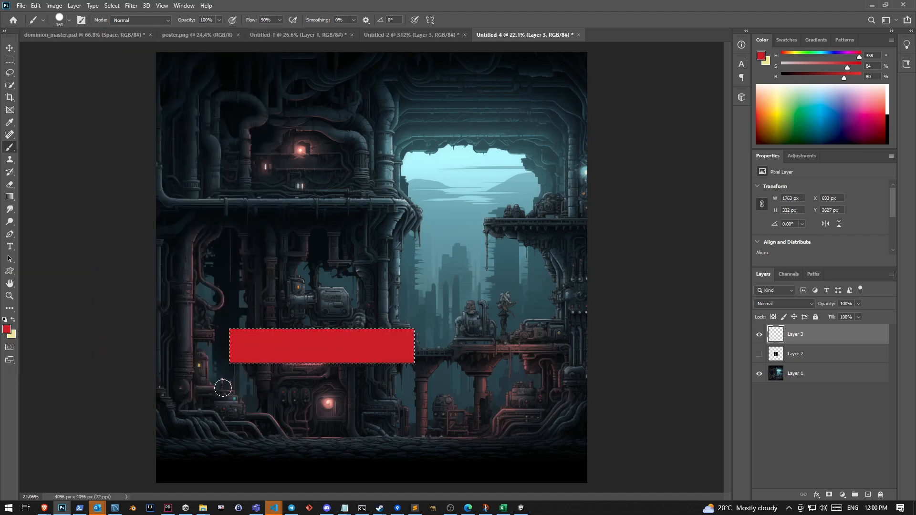
{"action": "key", "text": "ctrl+d"}
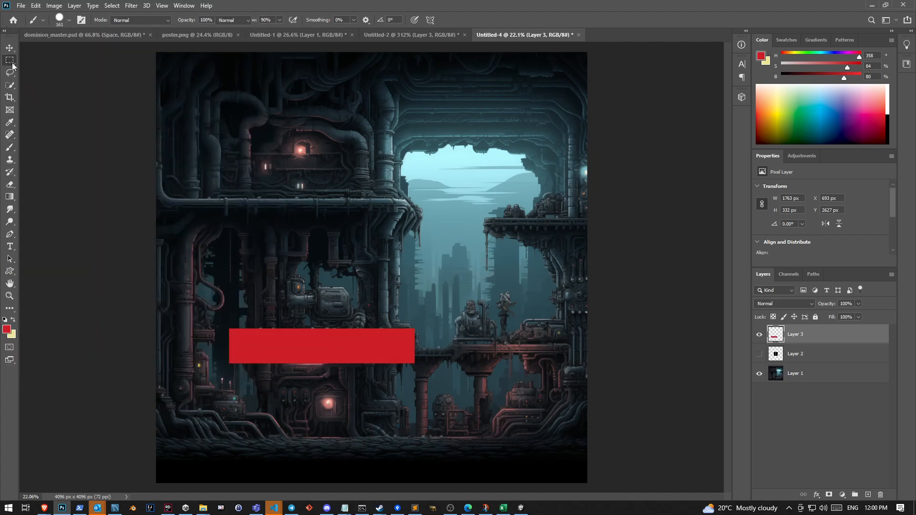
Enclose the upper-left pipe platform in a Rectangular Marquee, paint it solid red, and deselect
{"action": "left_click", "coordinate": [9, 60]}
{"action": "mouse_move", "coordinate": [157, 197]}
{"action": "left_mouse_down"}
{"action": "mouse_move", "coordinate": [410, 215]}
{"action": "mouse_move", "coordinate": [412, 232]}
{"action": "left_mouse_up"}
{"action": "left_click", "coordinate": [428, 221]}
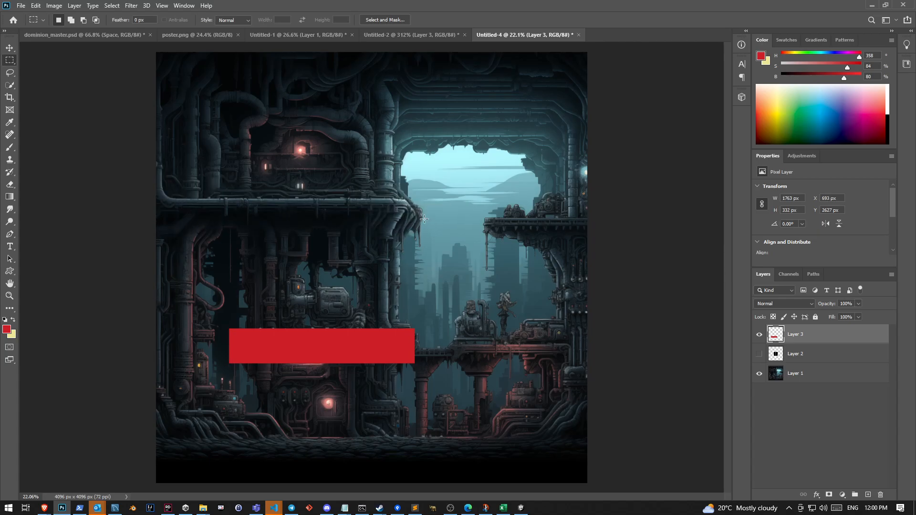
{"action": "left_click_drag", "start_coordinate": [409, 195], "coordinate": [158, 234]}
{"action": "left_click", "coordinate": [230, 208]}
{"action": "mouse_move", "coordinate": [158, 197]}
{"action": "left_mouse_down"}
{"action": "mouse_move", "coordinate": [415, 208]}
{"action": "mouse_move", "coordinate": [409, 238]}
{"action": "left_mouse_up"}
{"action": "key", "text": "b"}
{"action": "mouse_move", "coordinate": [160, 205]}
{"action": "left_mouse_down"}
{"action": "mouse_move", "coordinate": [574, 231]}
{"action": "mouse_move", "coordinate": [297, 225]}
{"action": "mouse_move", "coordinate": [351, 239]}
{"action": "mouse_move", "coordinate": [410, 233]}
{"action": "left_mouse_up"}
{"action": "key", "text": "ctrl+d"}
Select the platform on the scene's right side with a rectangular marquee, paint it solid red, and deselect
{"action": "key", "text": "m"}
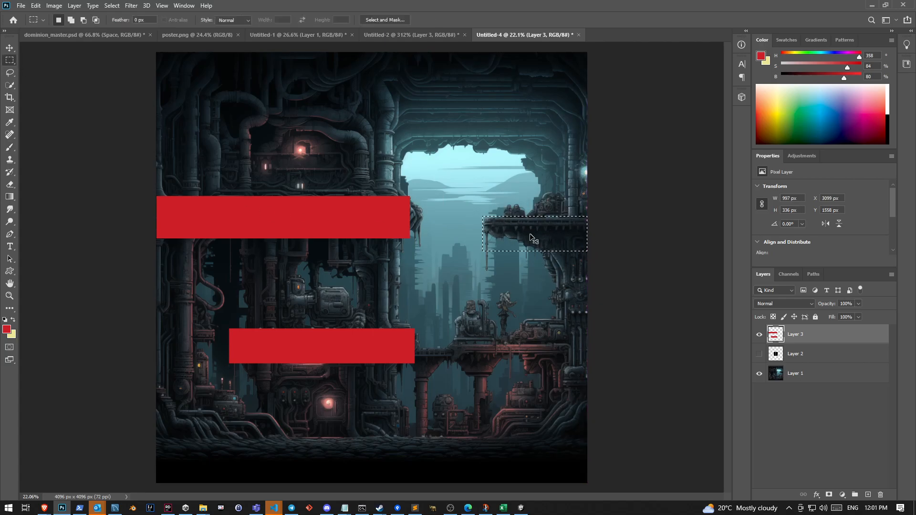
{"action": "mouse_move", "coordinate": [485, 218]}
{"action": "left_mouse_down"}
{"action": "mouse_move", "coordinate": [599, 228]}
{"action": "mouse_move", "coordinate": [590, 243]}
{"action": "left_mouse_up"}
{"action": "key", "text": "b"}
{"action": "mouse_move", "coordinate": [475, 226]}
{"action": "left_mouse_down"}
{"action": "mouse_move", "coordinate": [599, 247]}
{"action": "mouse_move", "coordinate": [562, 217]}
{"action": "left_mouse_up"}
{"action": "key", "text": "ctrl+d"}
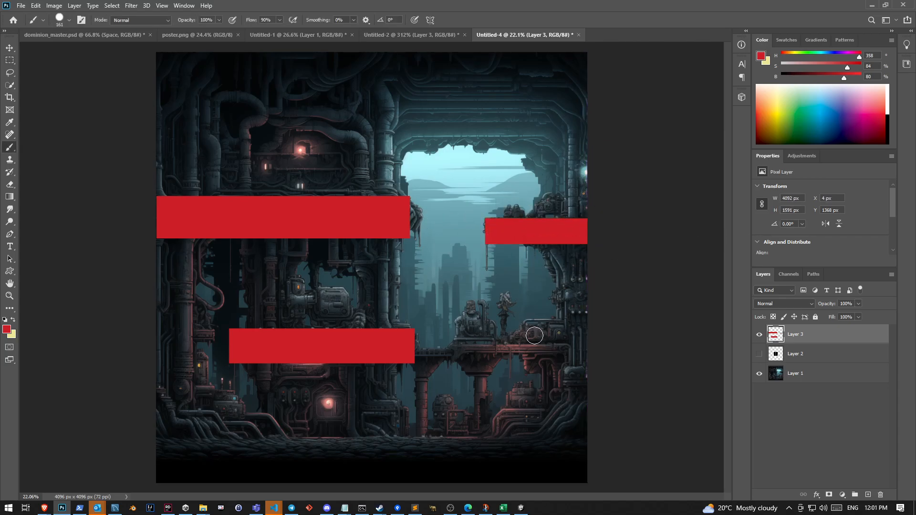
Select the ground strip across the full width of the scene, paint it solid red, and deselect
{"action": "left_click", "coordinate": [9, 60]}
{"action": "left_click_drag", "start_coordinate": [148, 435], "coordinate": [625, 473]}
{"action": "key", "text": "b"}
{"action": "mouse_move", "coordinate": [204, 436]}
{"action": "left_mouse_down"}
{"action": "mouse_move", "coordinate": [453, 429]}
{"action": "mouse_move", "coordinate": [515, 464]}
{"action": "mouse_move", "coordinate": [205, 470]}
{"action": "left_mouse_up"}
{"action": "key", "text": "ctrl+d"}
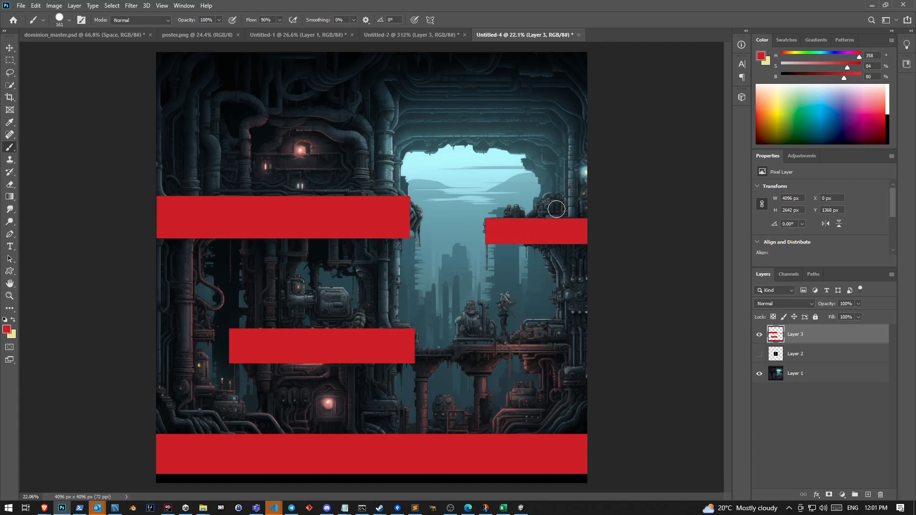
Try marking spots above the red platforms with three green brush strokes, and undo them
{"action": "left_click", "coordinate": [797, 105]}
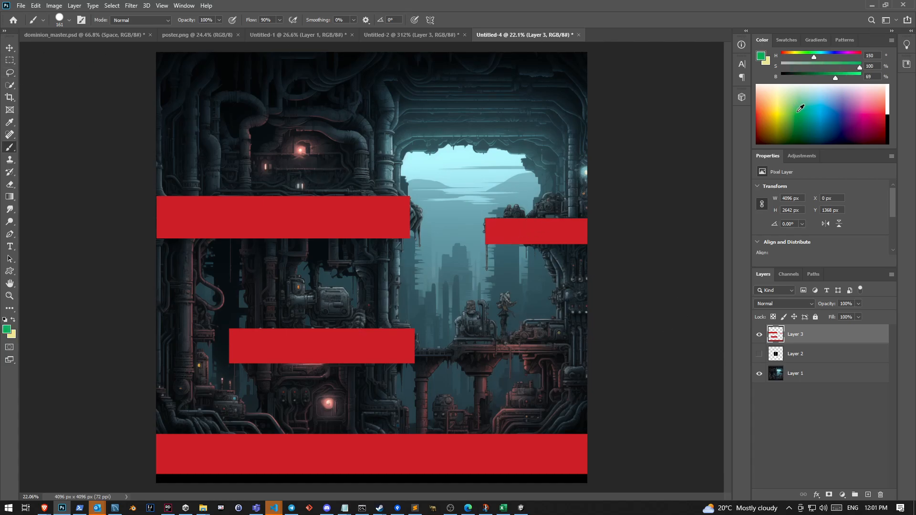
{"action": "left_click_drag", "start_coordinate": [300, 104], "coordinate": [308, 169]}
{"action": "left_click_drag", "start_coordinate": [561, 156], "coordinate": [550, 189]}
{"action": "left_click_drag", "start_coordinate": [302, 285], "coordinate": [305, 327]}
{"action": "key", "text": "ctrl+z"}
{"action": "key", "text": "ctrl+z"}
{"action": "key", "text": "ctrl+z"}
Try marking spots above the platforms with light orange brush strokes, and undo them
{"action": "left_click", "coordinate": [772, 126]}
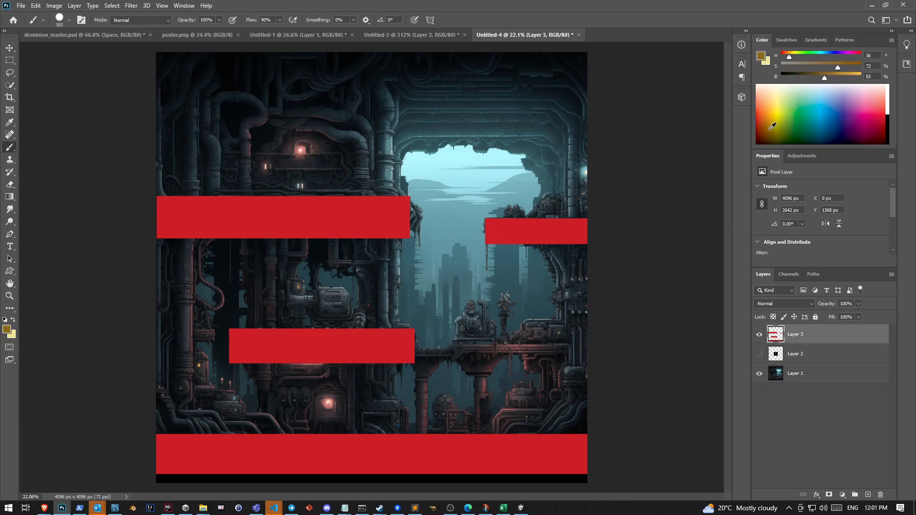
{"action": "left_click", "coordinate": [766, 105]}
{"action": "left_click_drag", "start_coordinate": [555, 182], "coordinate": [558, 198]}
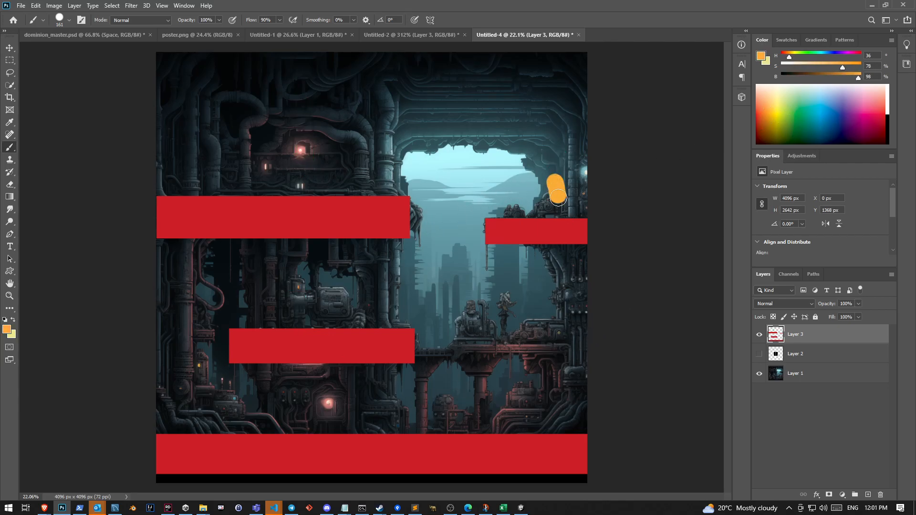
{"action": "left_click_drag", "start_coordinate": [292, 163], "coordinate": [292, 173]}
{"action": "left_click", "coordinate": [286, 309]}
{"action": "key", "text": "ctrl+z"}
{"action": "key", "text": "ctrl+z"}
{"action": "key", "text": "ctrl+z"}
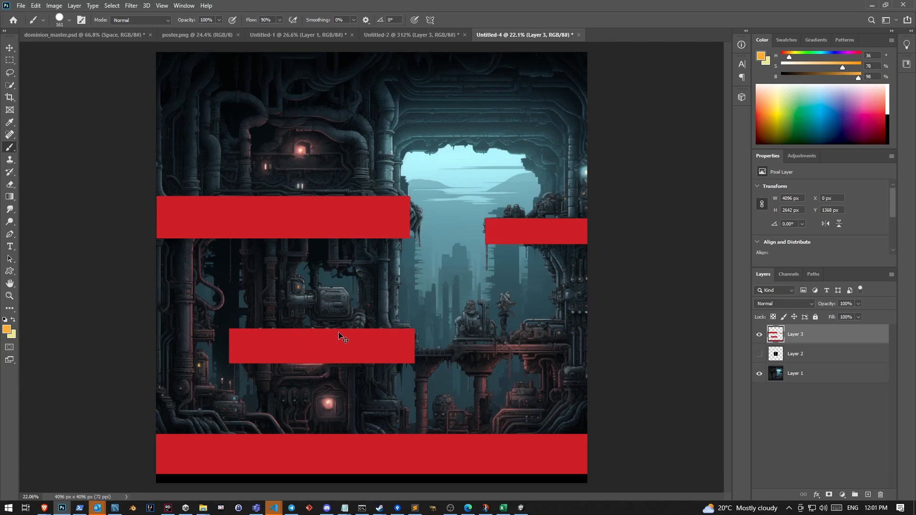
Hide the red platform layer, show Layer 2 with the cyborg, and frame the full figure
{"action": "left_click", "coordinate": [758, 334]}
{"action": "left_click", "coordinate": [758, 353]}
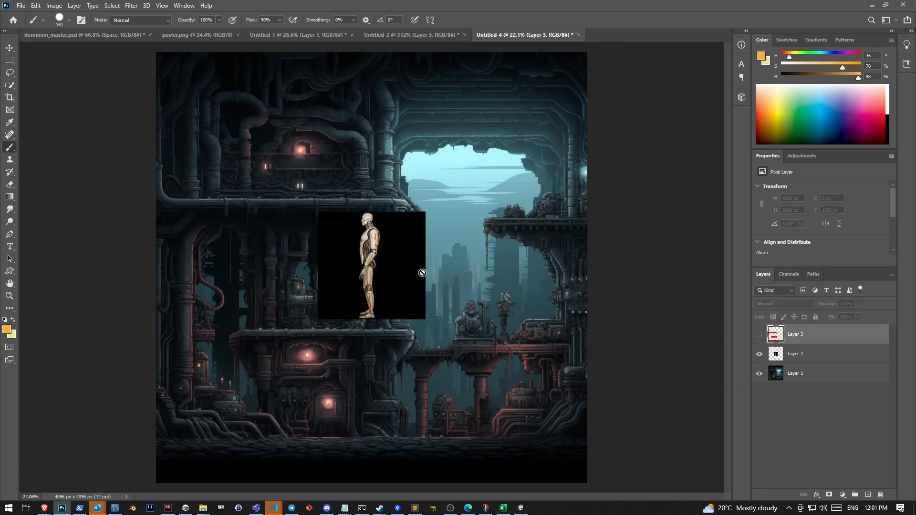
{"action": "scroll", "coordinate": [424, 275], "scroll_direction": "up", "scroll_amount": 5}
{"action": "scroll", "coordinate": [268, 231], "scroll_direction": "up", "scroll_amount": 3}
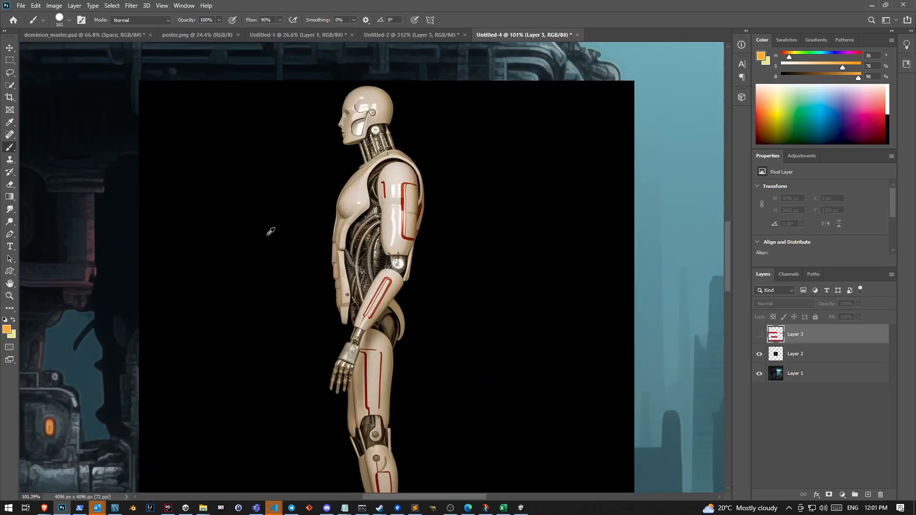
{"action": "scroll", "coordinate": [299, 231], "scroll_direction": "down", "scroll_amount": 4}
{"action": "scroll", "coordinate": [296, 231], "scroll_direction": "up", "scroll_amount": 2}
{"action": "scroll", "coordinate": [297, 231], "scroll_direction": "down", "scroll_amount": 1}
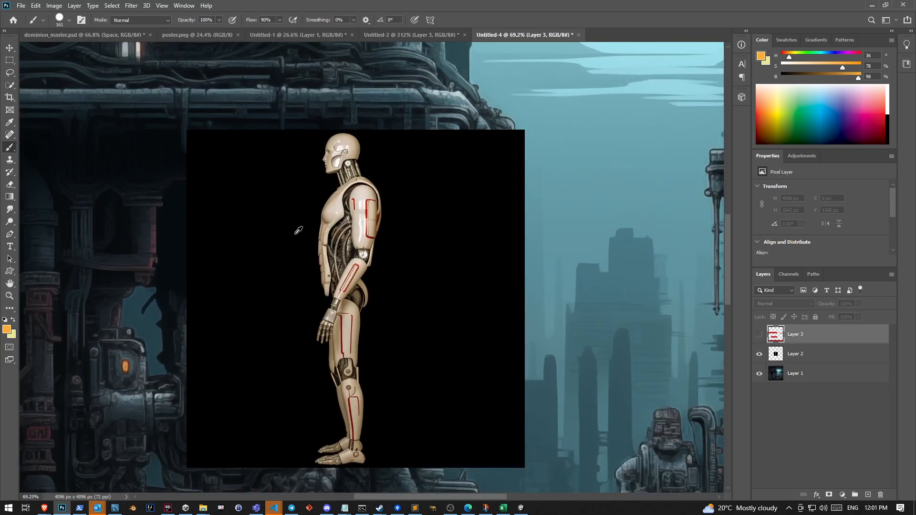
Make Layer 2 active and select the cyborg's head, back and upper arm with Quick Selection
{"action": "key", "text": "w"}
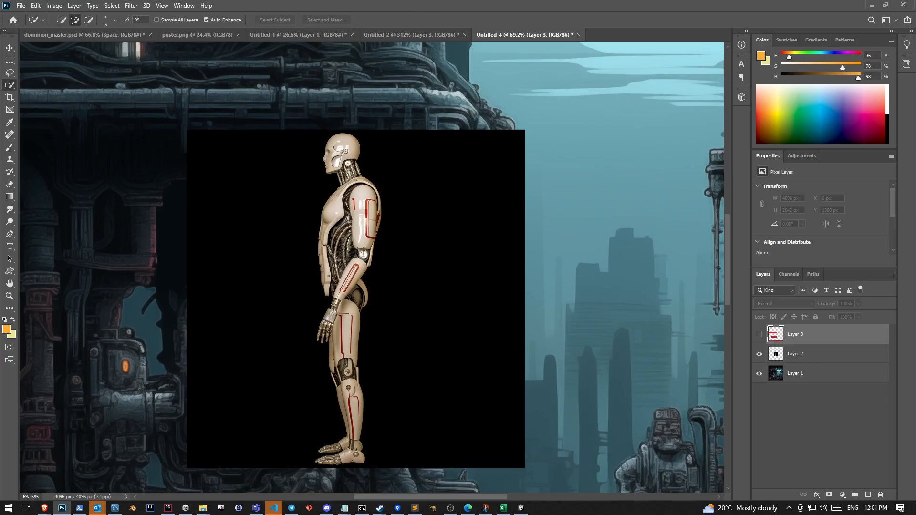
{"action": "left_click_drag", "start_coordinate": [338, 142], "coordinate": [351, 145]}
{"action": "key", "text": "ctrl+d"}
{"action": "left_click", "coordinate": [788, 357]}
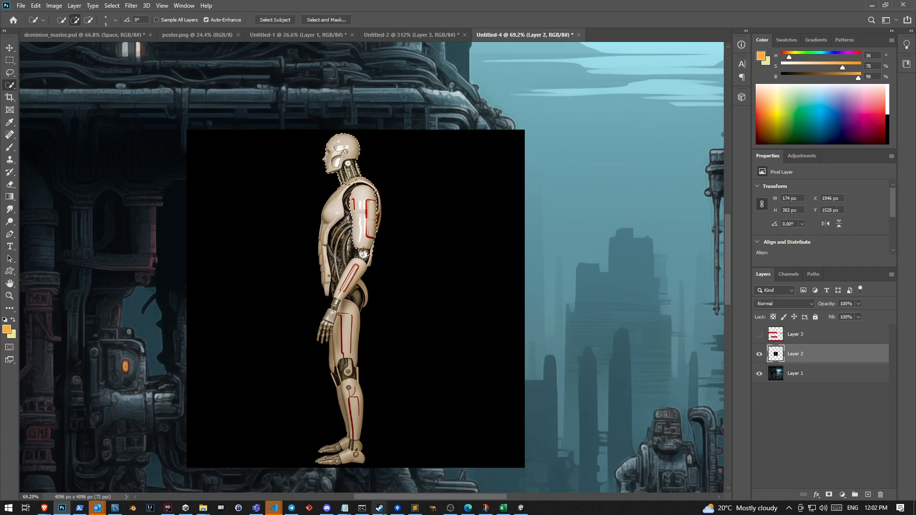
Switch to Discord, find the uploaded side-view cyborg reference image in the Midjourney Bot chat, and examine it enlarged
{"action": "left_click", "coordinate": [327, 507]}
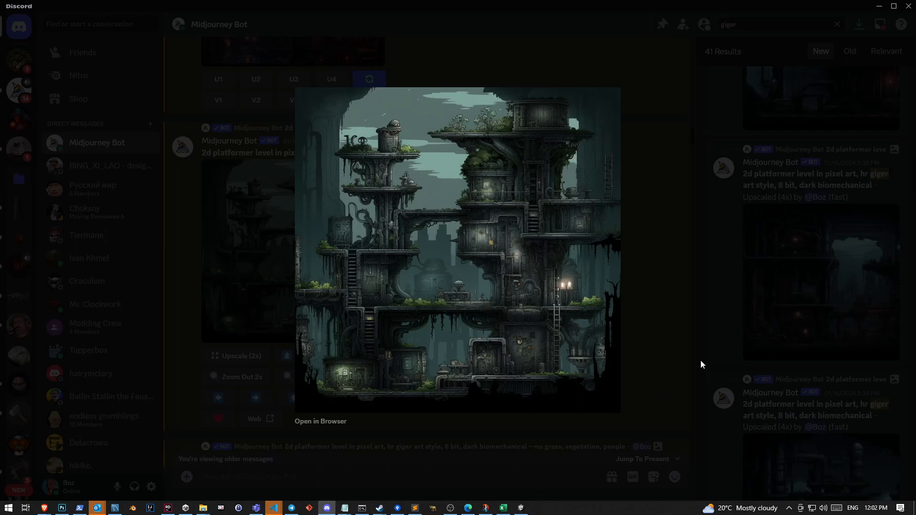
{"action": "left_click", "coordinate": [666, 388]}
{"action": "left_click_drag", "start_coordinate": [686, 134], "coordinate": [691, 470]}
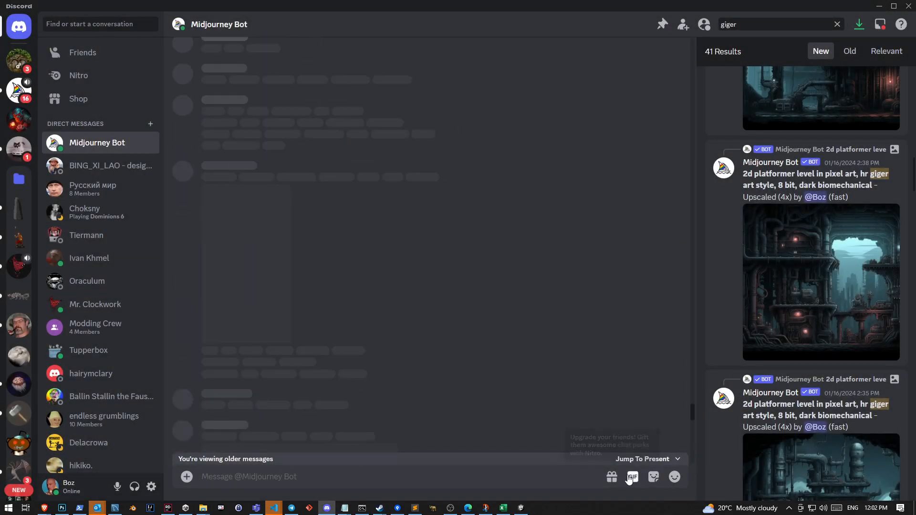
{"action": "left_click", "coordinate": [634, 459]}
{"action": "scroll", "coordinate": [632, 462], "scroll_direction": "up", "scroll_amount": 20}
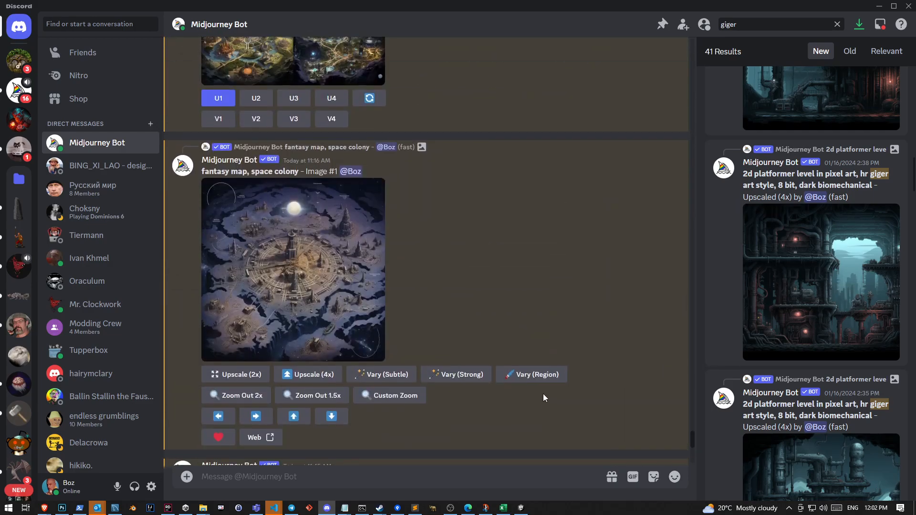
{"action": "scroll", "coordinate": [542, 393], "scroll_direction": "up", "scroll_amount": 15}
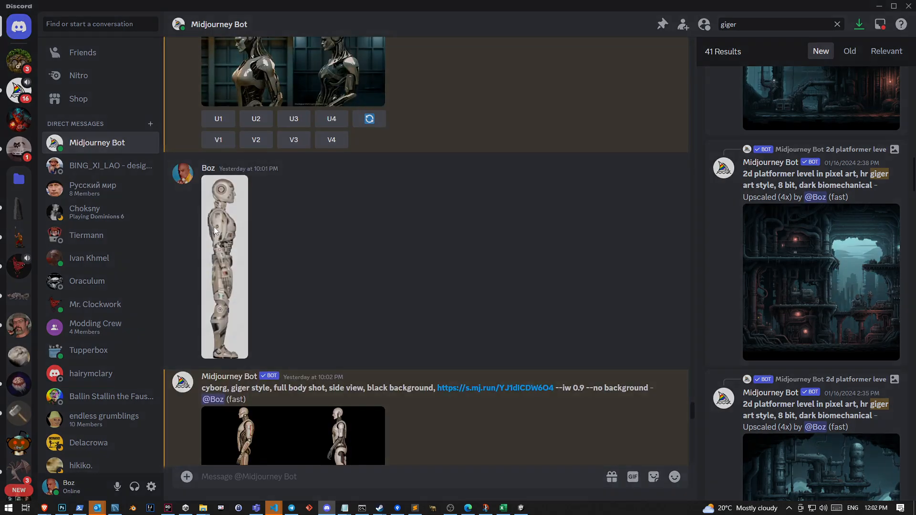
{"action": "left_click", "coordinate": [213, 227]}
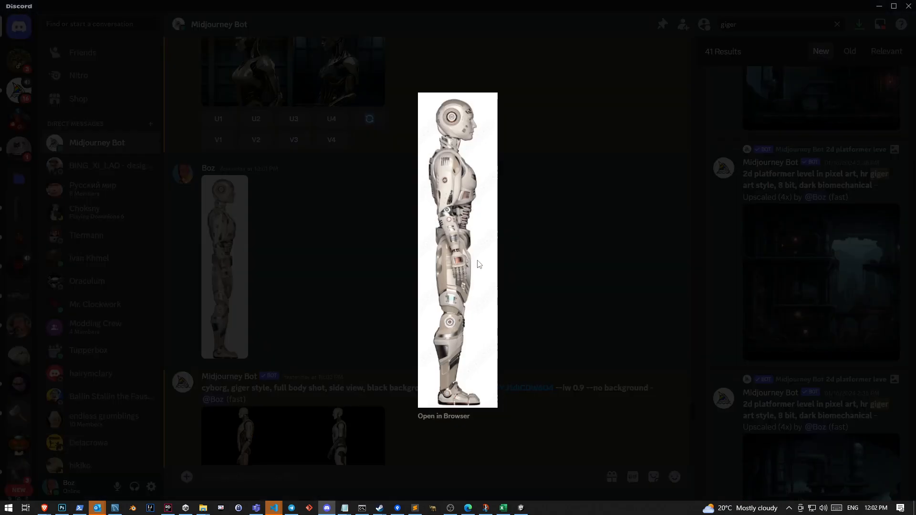
{"action": "left_click", "coordinate": [502, 240]}
Examine the "cyborg, giger style" prompt with its "--iw 0.9 --no background" options and its four-image grid enlarged
{"action": "scroll", "coordinate": [527, 351], "scroll_direction": "down", "scroll_amount": 5}
{"action": "scroll", "coordinate": [377, 240], "scroll_direction": "up", "scroll_amount": 8}
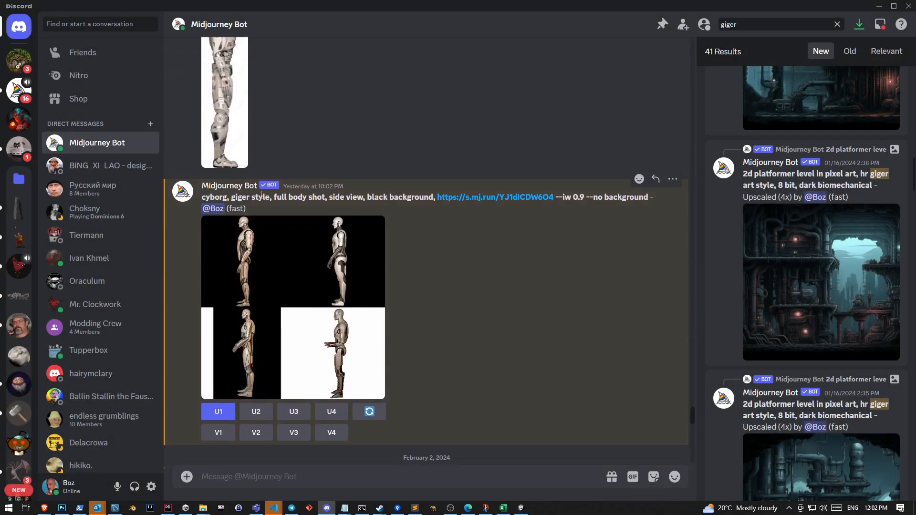
{"action": "scroll", "coordinate": [505, 342], "scroll_direction": "up", "scroll_amount": 3}
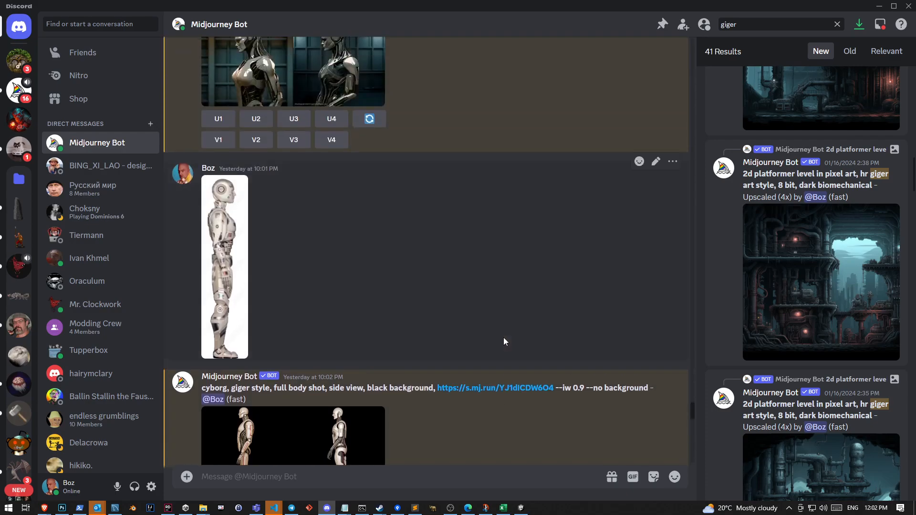
{"action": "scroll", "coordinate": [505, 341], "scroll_direction": "down", "scroll_amount": 3}
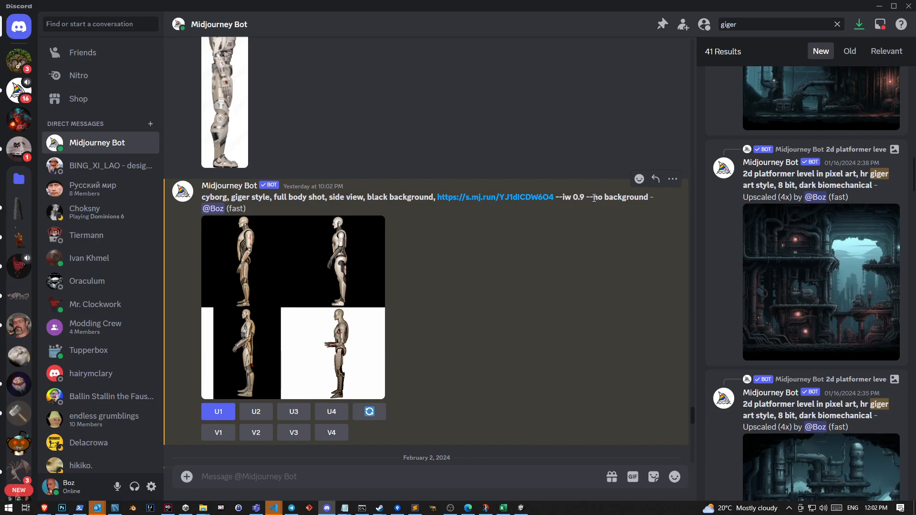
{"action": "left_click_drag", "start_coordinate": [594, 197], "coordinate": [644, 197]}
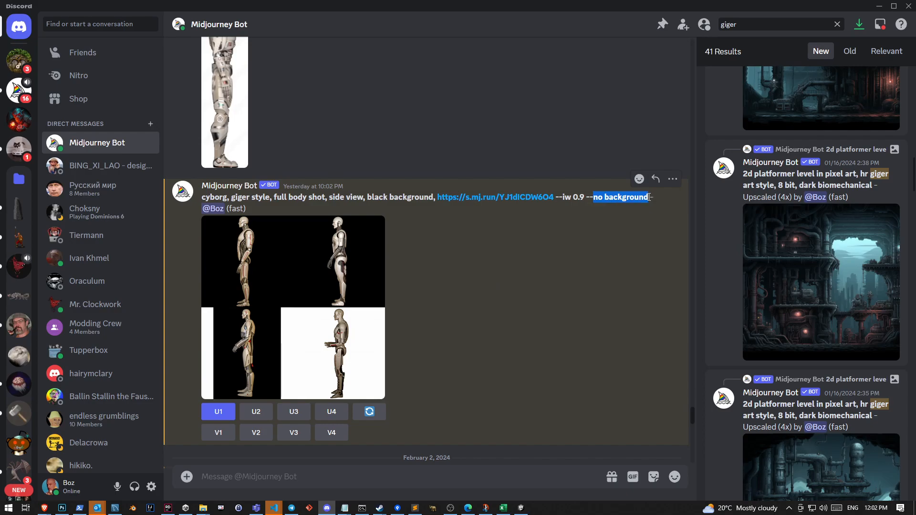
{"action": "left_click", "coordinate": [381, 241]}
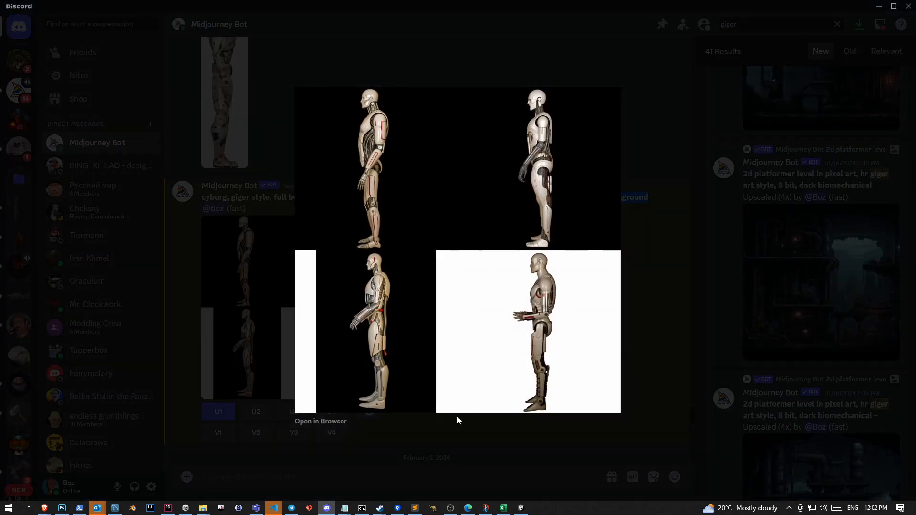
Return to Photoshop and extend the quick selection over the cyborg's torso, arm and legs down to the feet
{"action": "left_click", "coordinate": [62, 508]}
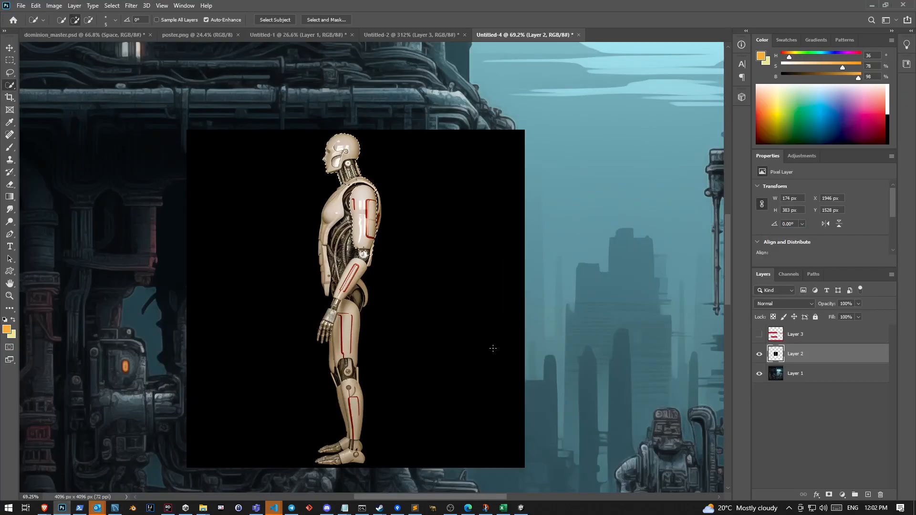
{"action": "mouse_move", "coordinate": [362, 256]}
{"action": "left_mouse_down"}
{"action": "mouse_move", "coordinate": [342, 290]}
{"action": "mouse_move", "coordinate": [330, 272]}
{"action": "mouse_move", "coordinate": [334, 203]}
{"action": "left_mouse_up"}
{"action": "left_click_drag", "start_coordinate": [354, 300], "coordinate": [352, 390]}
Subtract the black gap between the cyborg's feet from the selection with Quick Selection and the Lasso
{"action": "scroll", "coordinate": [344, 443], "scroll_direction": "up", "scroll_amount": 10}
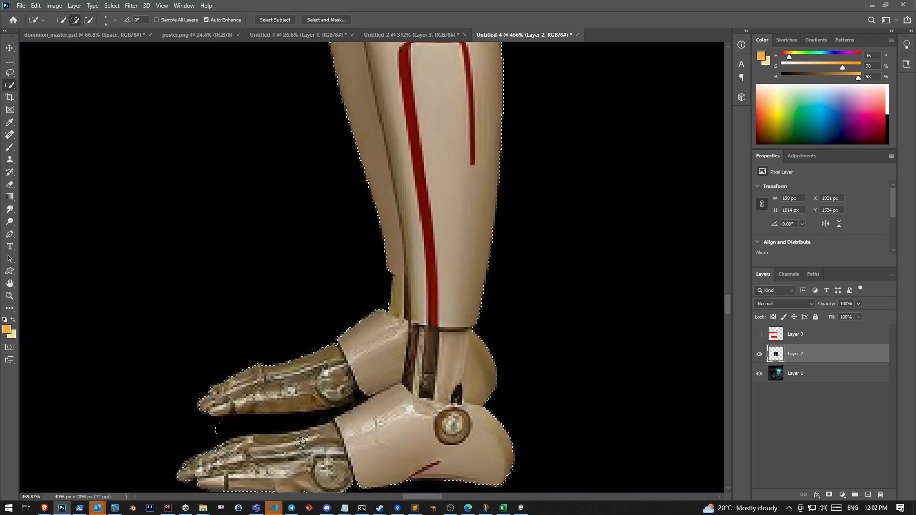
{"action": "scroll", "coordinate": [300, 443], "scroll_direction": "down", "scroll_amount": 1}
{"action": "left_click_drag", "start_coordinate": [247, 399], "coordinate": [314, 383]}
{"action": "mouse_move", "coordinate": [221, 416]}
{"action": "left_mouse_down"}
{"action": "mouse_move", "coordinate": [297, 394]}
{"action": "mouse_move", "coordinate": [280, 405]}
{"action": "left_mouse_up"}
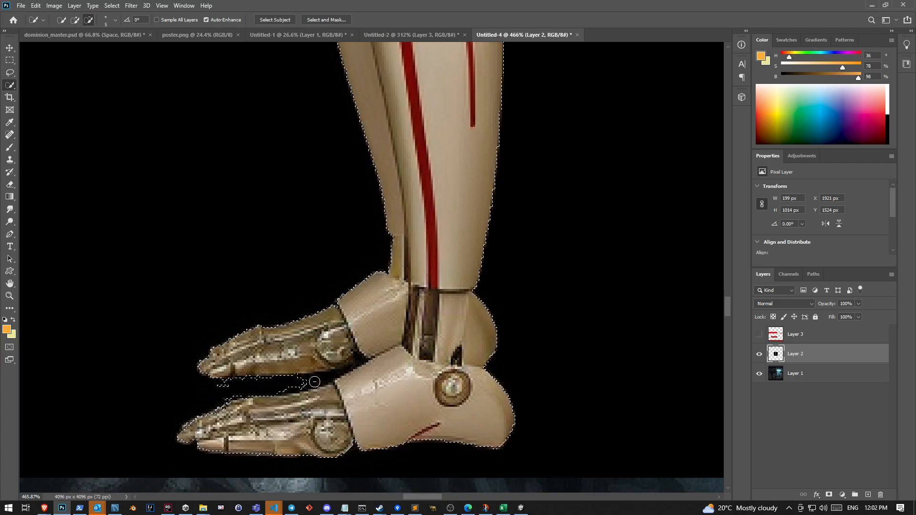
{"action": "key", "text": "l"}
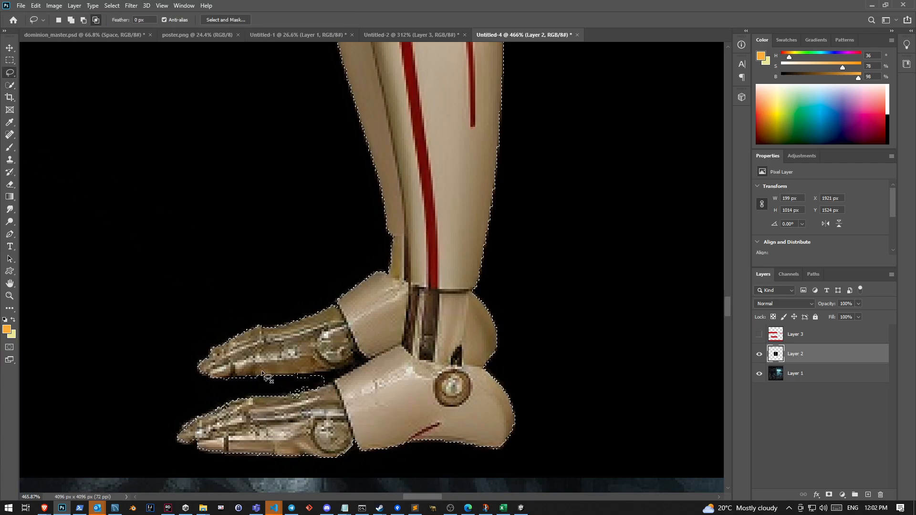
{"action": "mouse_move", "coordinate": [308, 375]}
{"action": "left_mouse_down"}
{"action": "mouse_move", "coordinate": [336, 376]}
{"action": "mouse_move", "coordinate": [250, 399]}
{"action": "mouse_move", "coordinate": [324, 379]}
{"action": "mouse_move", "coordinate": [253, 387]}
{"action": "left_mouse_up"}
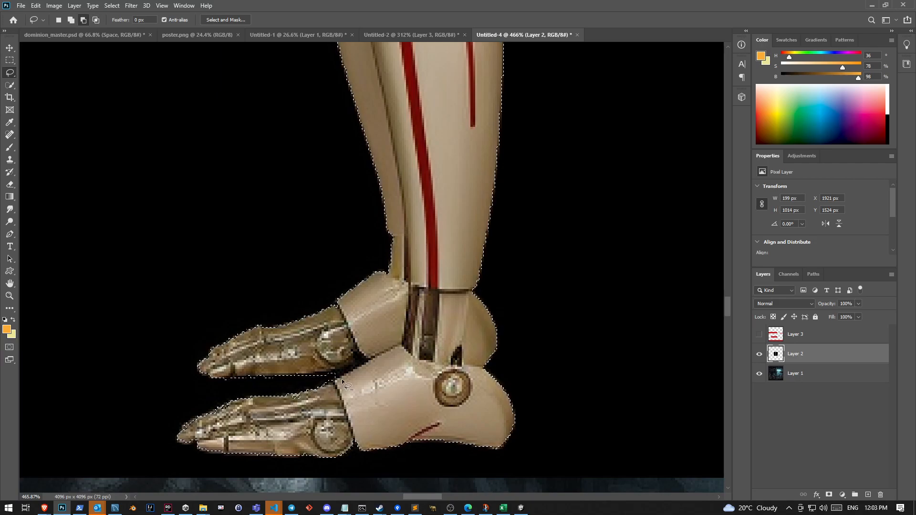
{"action": "mouse_move", "coordinate": [332, 375]}
{"action": "left_mouse_down"}
{"action": "mouse_move", "coordinate": [340, 373]}
{"action": "mouse_move", "coordinate": [328, 383]}
{"action": "left_mouse_up"}
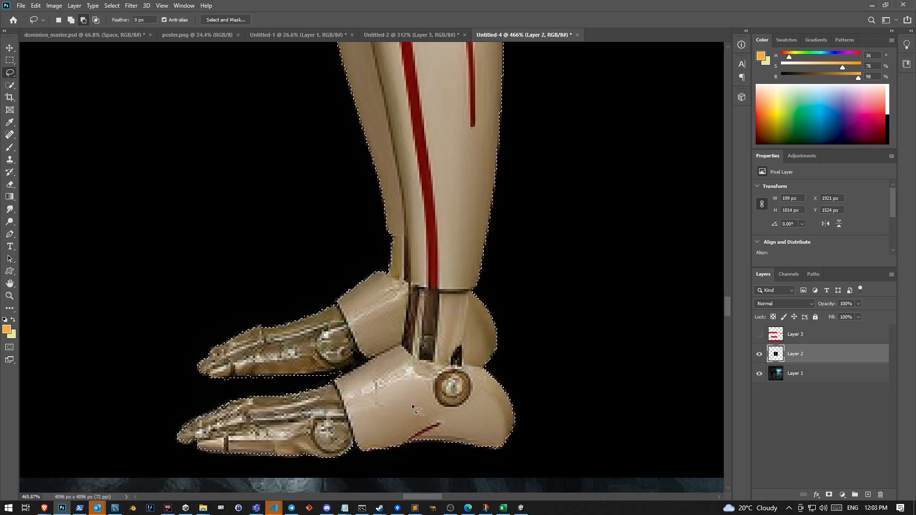
Add the rods and dark joint parts at the front of the cyborg's knee to the selection with Quick Selection and the Lasso
{"action": "scroll", "coordinate": [426, 291], "scroll_direction": "down", "scroll_amount": 6}
{"action": "scroll", "coordinate": [420, 164], "scroll_direction": "up", "scroll_amount": 1}
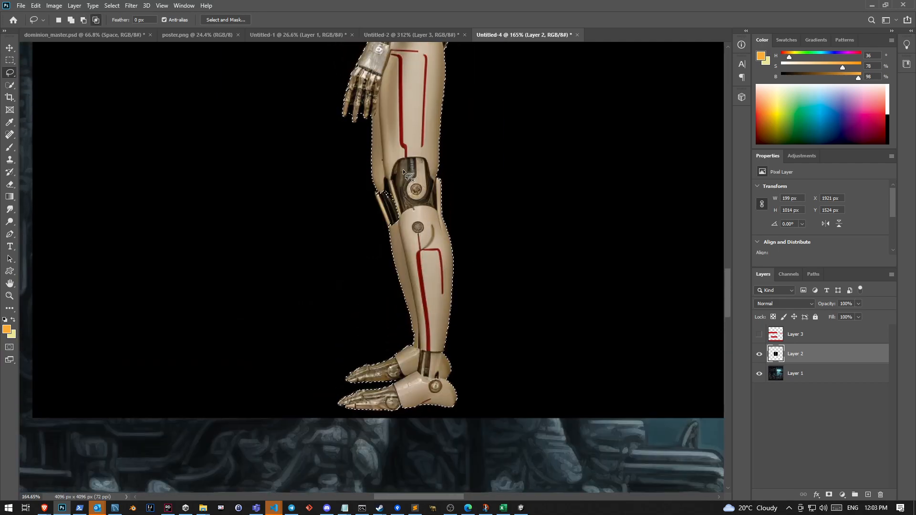
{"action": "scroll", "coordinate": [383, 176], "scroll_direction": "up", "scroll_amount": 3}
{"action": "scroll", "coordinate": [382, 175], "scroll_direction": "up", "scroll_amount": 2}
{"action": "key", "text": "w"}
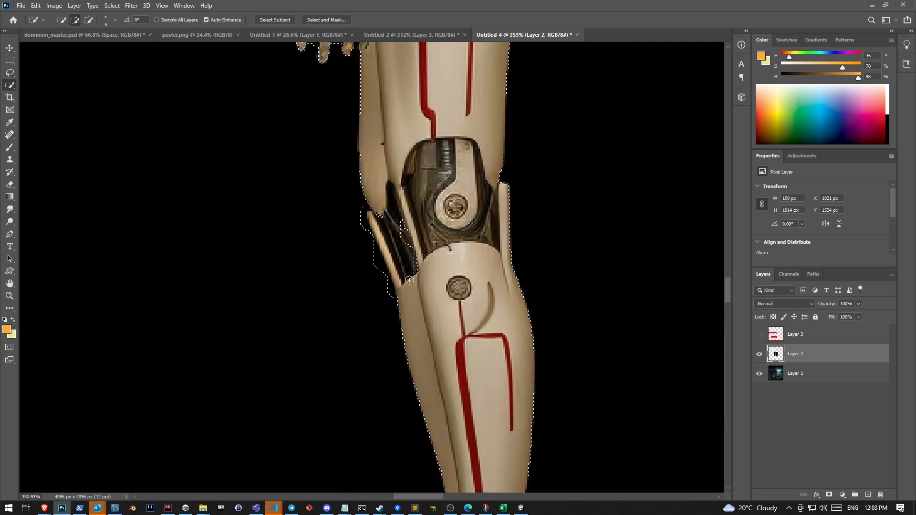
{"action": "scroll", "coordinate": [369, 221], "scroll_direction": "up", "scroll_amount": 4}
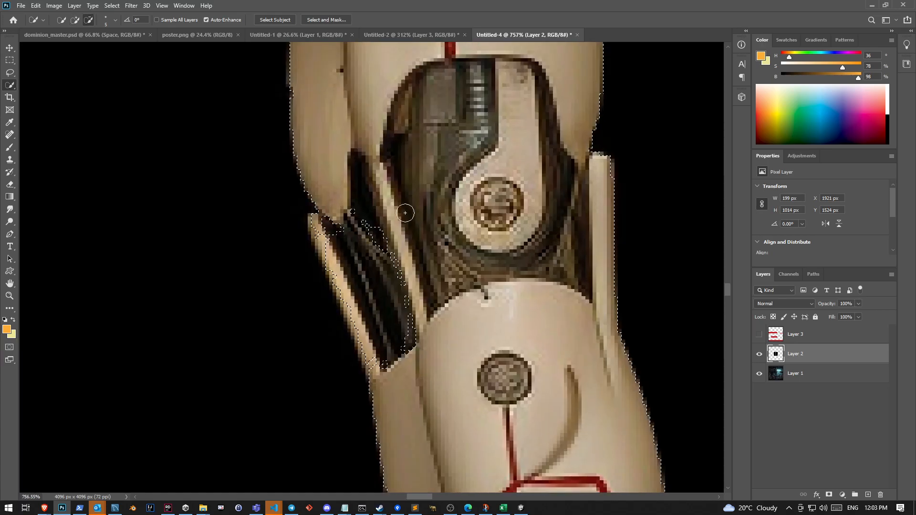
{"action": "key", "text": "l"}
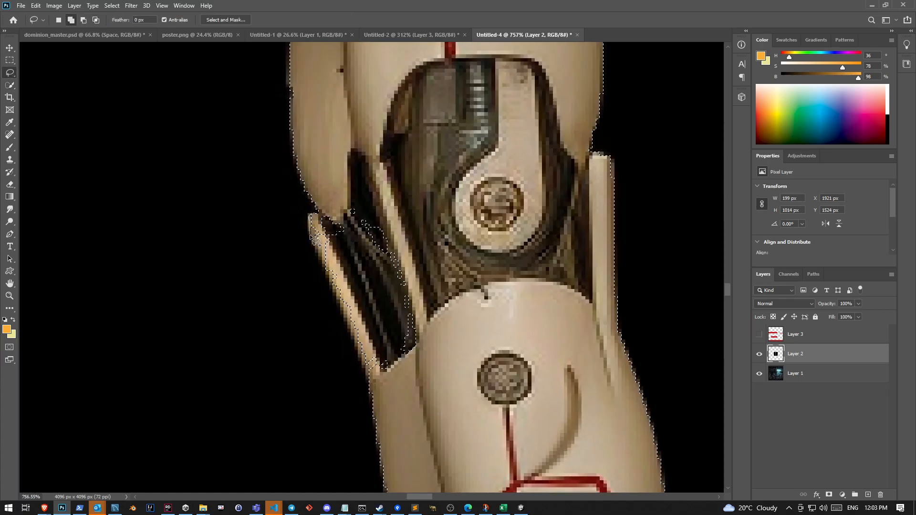
{"action": "left_click_drag", "start_coordinate": [353, 333], "coordinate": [381, 374]}
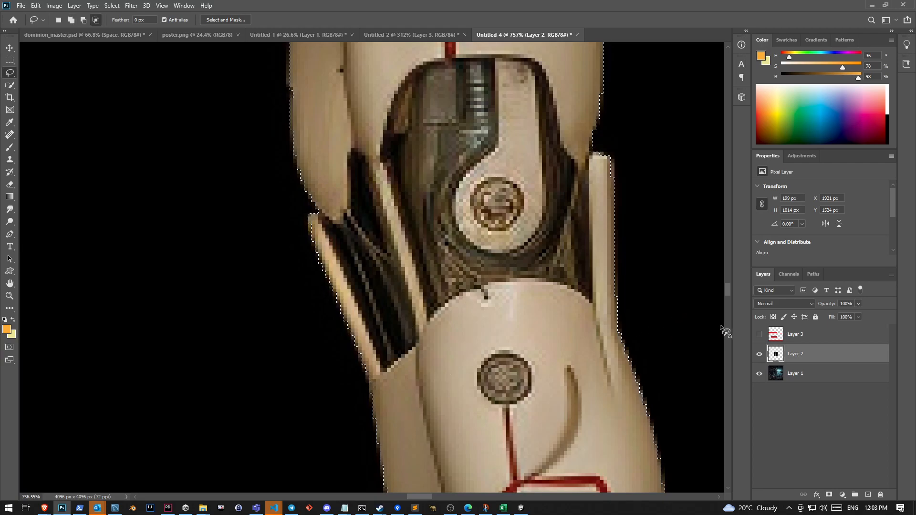
Subtract the black gaps between the cyborg's fingers from the selection with the Lasso
{"action": "mouse_move", "coordinate": [726, 296]}
{"action": "left_mouse_down"}
{"action": "mouse_move", "coordinate": [729, 274]}
{"action": "mouse_move", "coordinate": [725, 281]}
{"action": "left_mouse_up"}
{"action": "mouse_move", "coordinate": [177, 337]}
{"action": "left_mouse_down"}
{"action": "mouse_move", "coordinate": [192, 296]}
{"action": "mouse_move", "coordinate": [206, 297]}
{"action": "mouse_move", "coordinate": [203, 348]}
{"action": "mouse_move", "coordinate": [189, 355]}
{"action": "mouse_move", "coordinate": [237, 319]}
{"action": "mouse_move", "coordinate": [251, 293]}
{"action": "mouse_move", "coordinate": [261, 328]}
{"action": "mouse_move", "coordinate": [242, 354]}
{"action": "mouse_move", "coordinate": [242, 304]}
{"action": "mouse_move", "coordinate": [255, 347]}
{"action": "mouse_move", "coordinate": [281, 344]}
{"action": "mouse_move", "coordinate": [285, 293]}
{"action": "mouse_move", "coordinate": [293, 293]}
{"action": "mouse_move", "coordinate": [282, 367]}
{"action": "left_mouse_up"}
{"action": "mouse_move", "coordinate": [268, 313]}
{"action": "left_mouse_down"}
{"action": "mouse_move", "coordinate": [248, 271]}
{"action": "mouse_move", "coordinate": [243, 314]}
{"action": "mouse_move", "coordinate": [193, 287]}
{"action": "mouse_move", "coordinate": [204, 268]}
{"action": "mouse_move", "coordinate": [211, 279]}
{"action": "mouse_move", "coordinate": [198, 344]}
{"action": "left_mouse_up"}
{"action": "mouse_move", "coordinate": [290, 301]}
{"action": "left_mouse_down"}
{"action": "mouse_move", "coordinate": [293, 313]}
{"action": "mouse_move", "coordinate": [290, 278]}
{"action": "mouse_move", "coordinate": [285, 306]}
{"action": "left_mouse_up"}
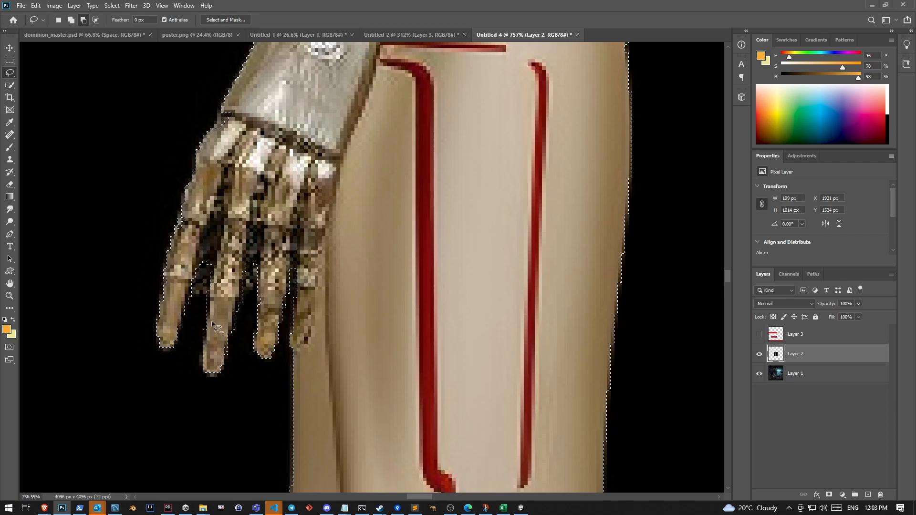
Add the dark abdomen edge beside the cyborg's forearm to the selection with the Lasso
{"action": "scroll", "coordinate": [630, 313], "scroll_direction": "down", "scroll_amount": 3}
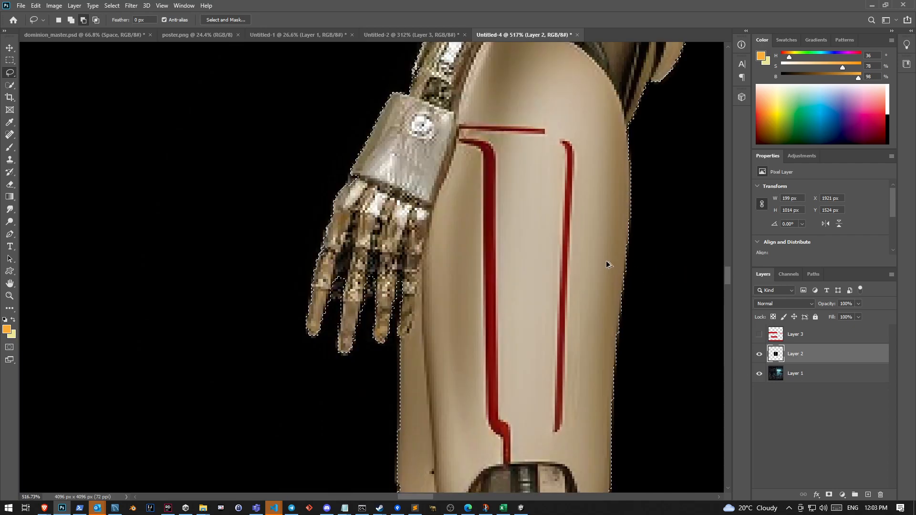
{"action": "scroll", "coordinate": [607, 263], "scroll_direction": "up", "scroll_amount": 4}
{"action": "scroll", "coordinate": [591, 254], "scroll_direction": "up", "scroll_amount": 3}
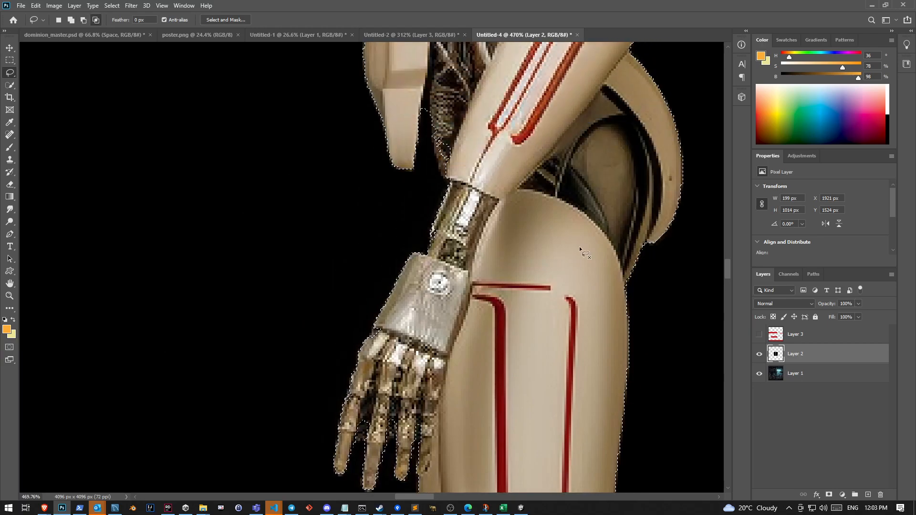
{"action": "scroll", "coordinate": [439, 110], "scroll_direction": "up", "scroll_amount": 5}
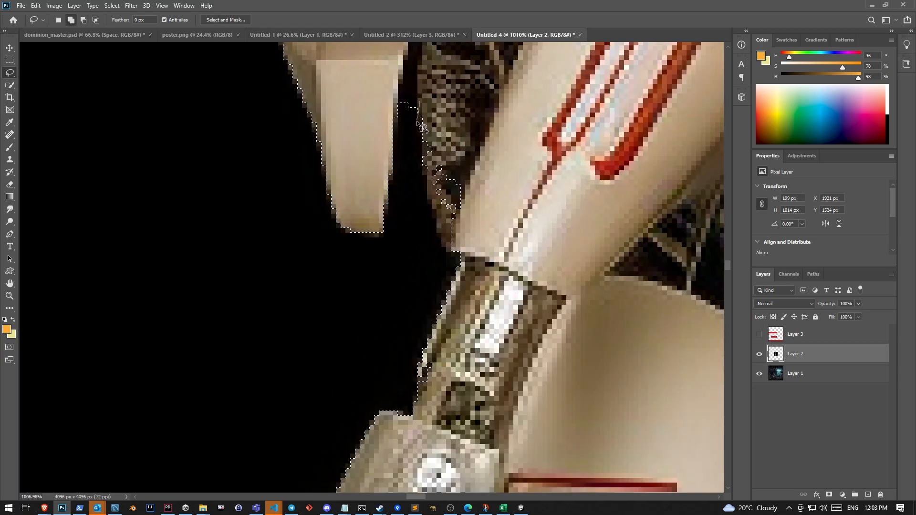
{"action": "left_click_drag", "start_coordinate": [523, 84], "coordinate": [520, 107]}
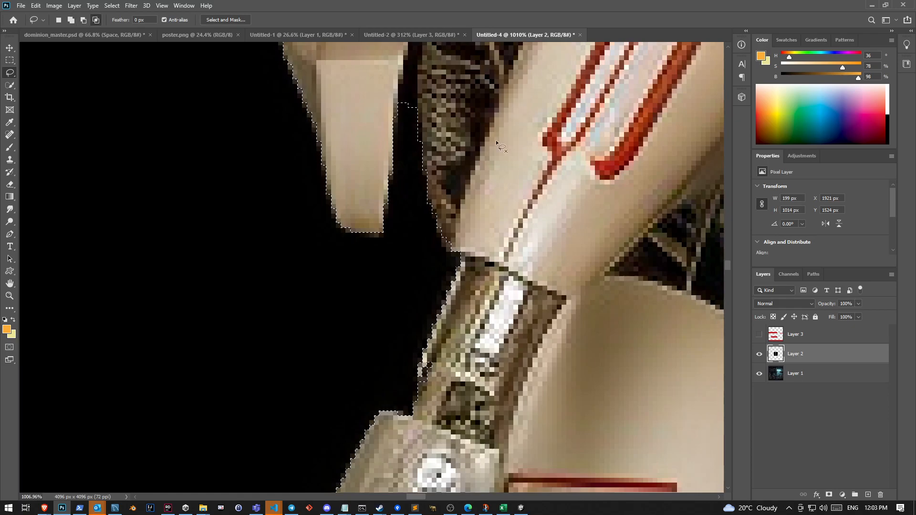
{"action": "scroll", "coordinate": [446, 160], "scroll_direction": "up", "scroll_amount": 1}
{"action": "scroll", "coordinate": [446, 160], "scroll_direction": "up", "scroll_amount": 1}
{"action": "mouse_move", "coordinate": [395, 185]}
{"action": "left_mouse_down"}
{"action": "mouse_move", "coordinate": [403, 141]}
{"action": "mouse_move", "coordinate": [421, 138]}
{"action": "mouse_move", "coordinate": [412, 210]}
{"action": "left_mouse_up"}
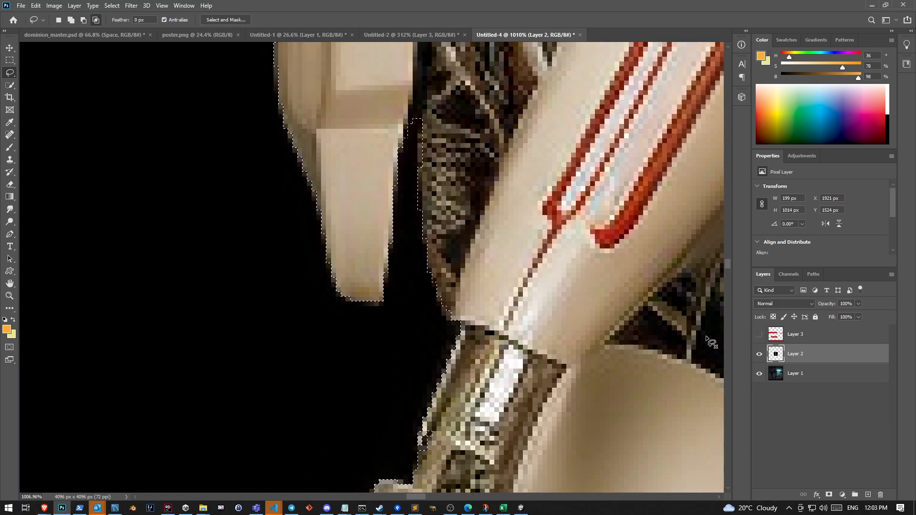
Extend the selection over the cyborg's back panel behind the shoulder and upper arm with Quick Selection
{"action": "scroll", "coordinate": [674, 224], "scroll_direction": "down", "scroll_amount": 4}
{"action": "scroll", "coordinate": [674, 224], "scroll_direction": "down", "scroll_amount": 4}
{"action": "left_click_drag", "start_coordinate": [676, 170], "coordinate": [466, 402]}
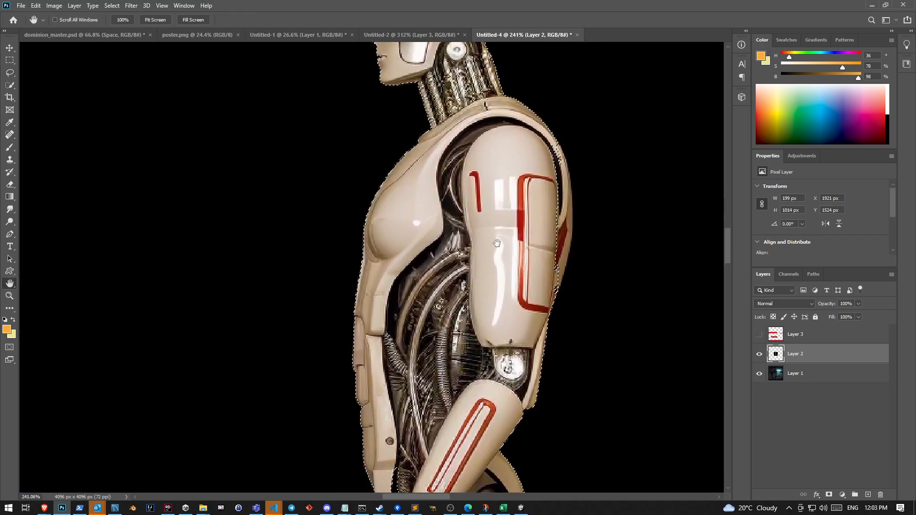
{"action": "left_click_drag", "start_coordinate": [496, 243], "coordinate": [435, 353]}
{"action": "scroll", "coordinate": [569, 358], "scroll_direction": "up", "scroll_amount": 3}
{"action": "scroll", "coordinate": [449, 248], "scroll_direction": "up", "scroll_amount": 1}
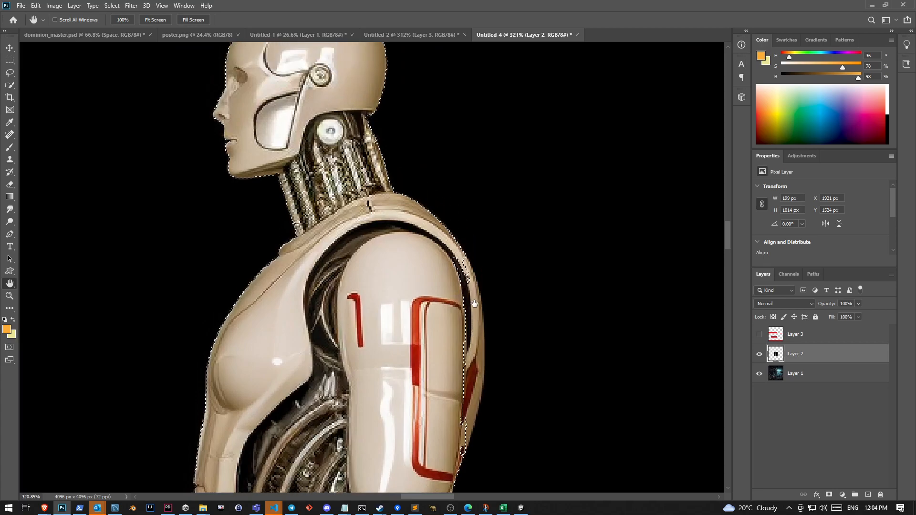
{"action": "scroll", "coordinate": [449, 248], "scroll_direction": "down", "scroll_amount": 3}
{"action": "left_click_drag", "start_coordinate": [465, 176], "coordinate": [476, 284]}
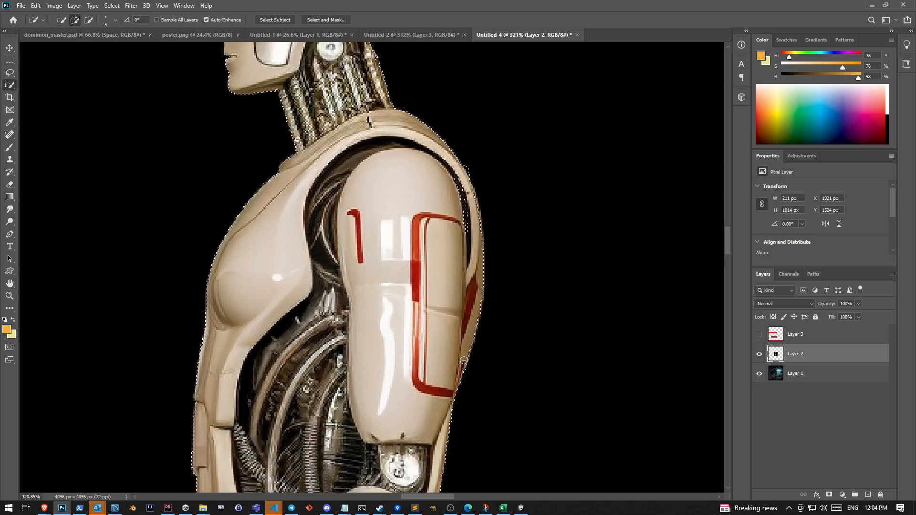
{"action": "scroll", "coordinate": [302, 195], "scroll_direction": "up", "scroll_amount": 3}
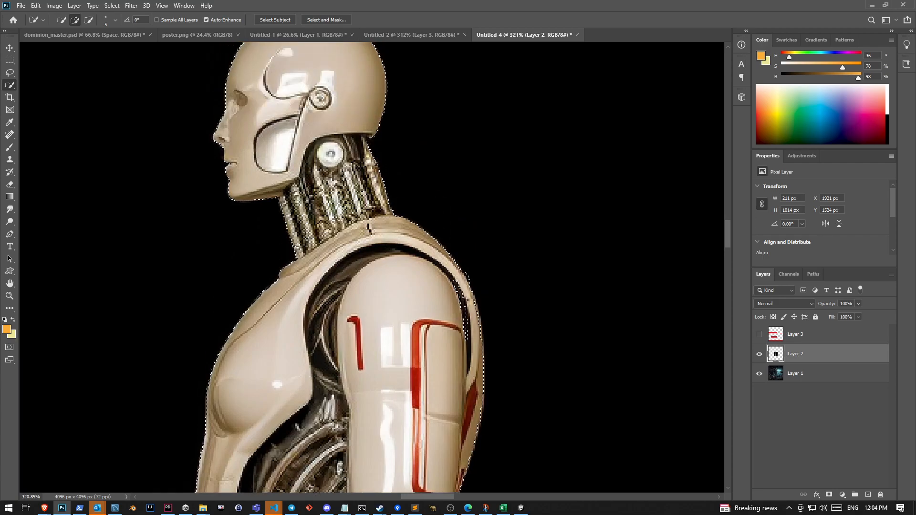
{"action": "scroll", "coordinate": [437, 258], "scroll_direction": "up", "scroll_amount": 2}
{"action": "key", "text": "alt"}
{"action": "scroll", "coordinate": [443, 300], "scroll_direction": "down", "scroll_amount": 10}
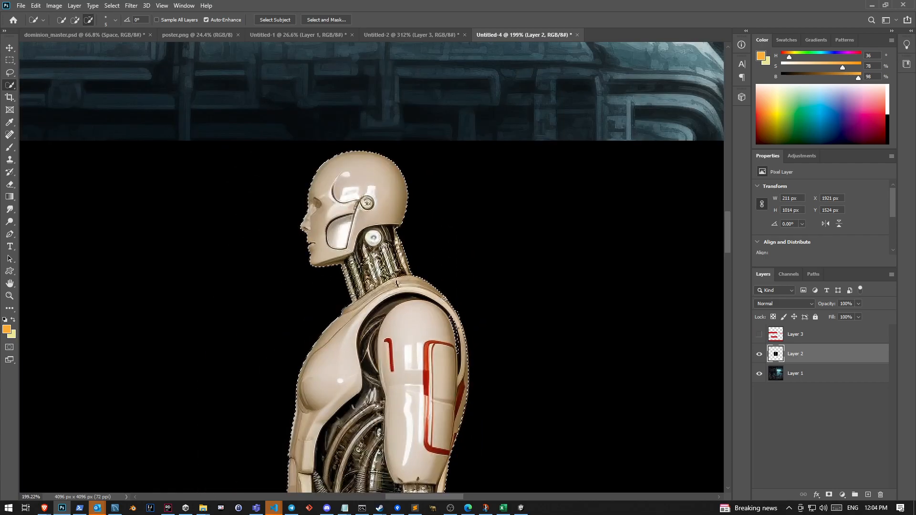
Cut the selected cyborg out, delete the leftover black image layer, and paste the cyborg onto its own layer
{"action": "key", "text": "Delete"}
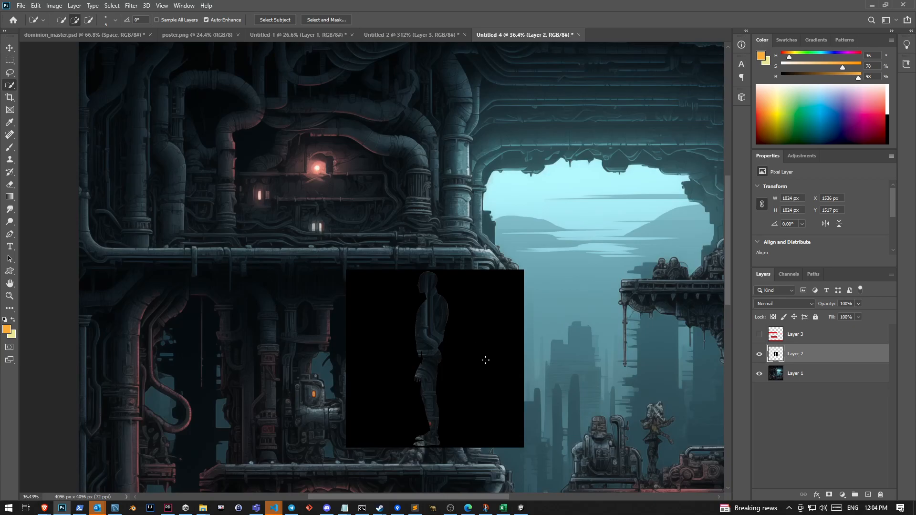
{"action": "scroll", "coordinate": [461, 388], "scroll_direction": "up", "scroll_amount": 5}
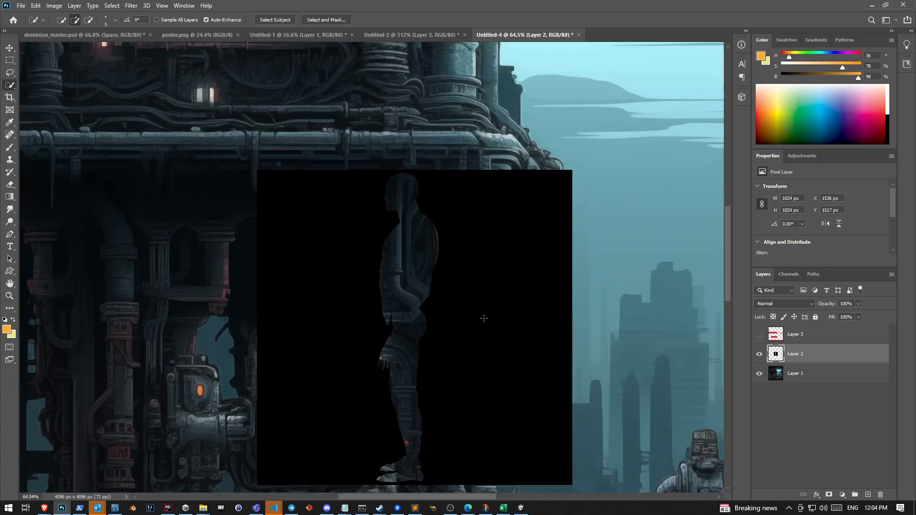
{"action": "key", "text": "Delete"}
{"action": "key", "text": "ctrl+v"}
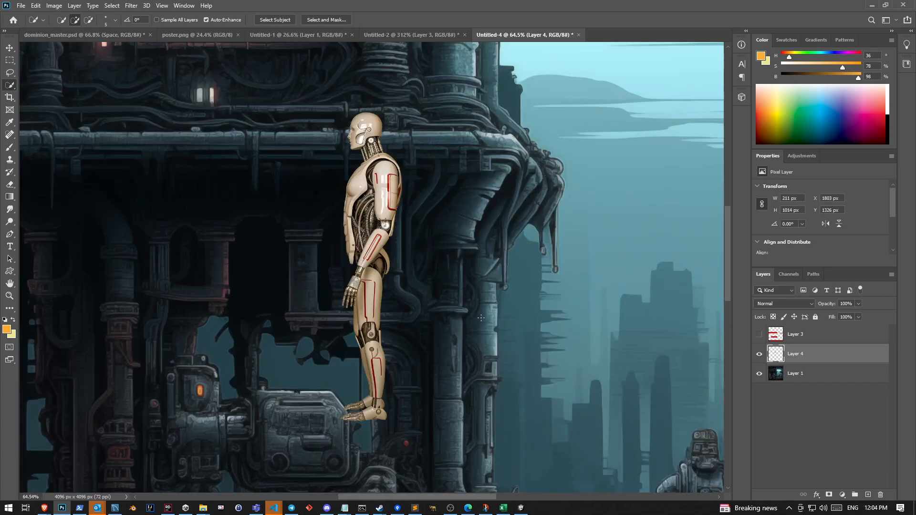
Move the cyborg down to the ground of the scene, scale it to 70%, and place it beside the glowing lower doorway
{"action": "scroll", "coordinate": [448, 339], "scroll_direction": "down", "scroll_amount": 6}
{"action": "scroll", "coordinate": [449, 338], "scroll_direction": "up", "scroll_amount": 3}
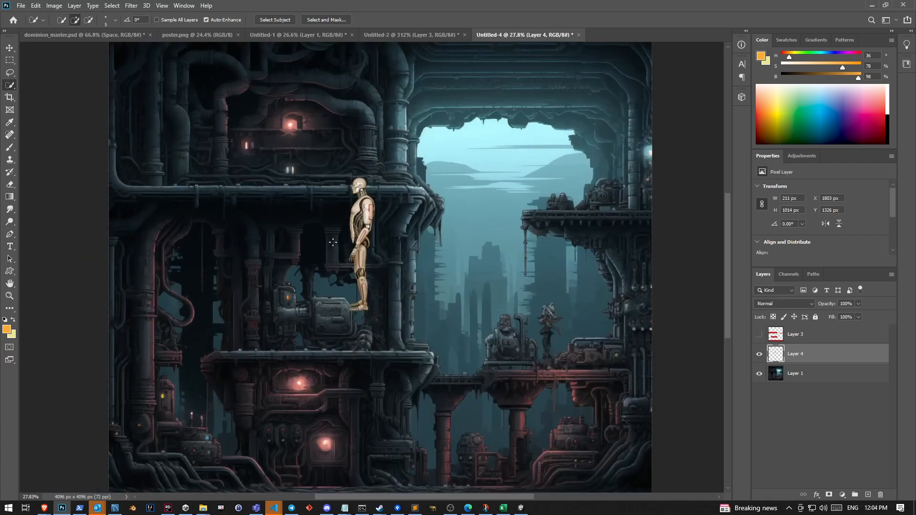
{"action": "key", "text": "ctrl+t"}
{"action": "left_click_drag", "start_coordinate": [365, 212], "coordinate": [330, 312]}
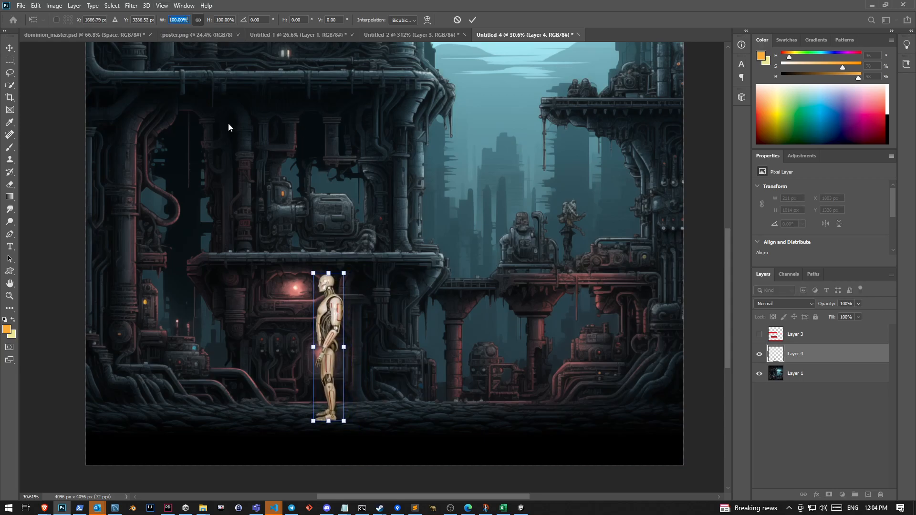
{"action": "type", "text": "50"}
{"action": "key", "text": "BackSpace"}
{"action": "key", "text": "BackSpace"}
{"action": "type", "text": "60"}
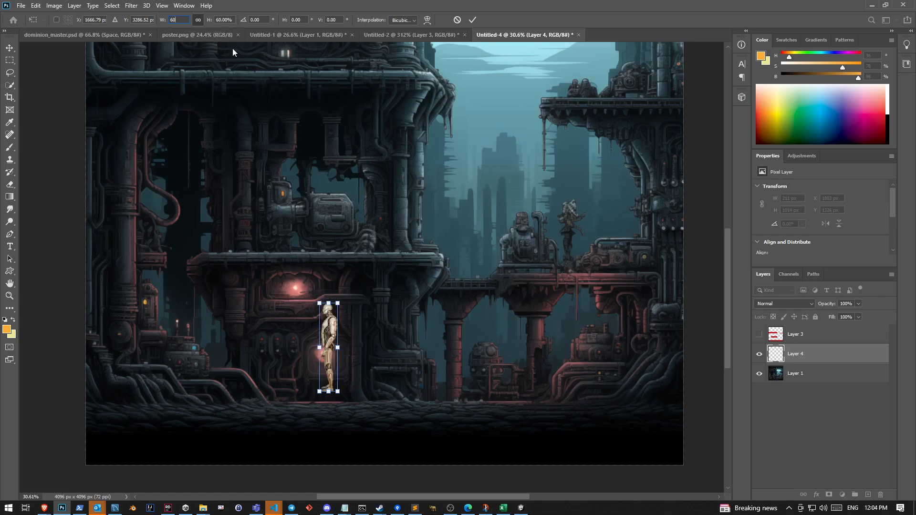
{"action": "type", "text": "0"}
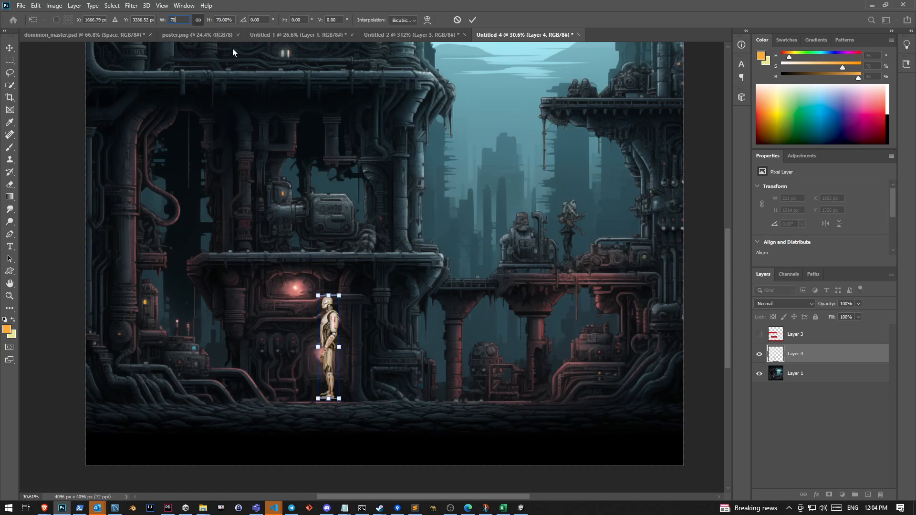
{"action": "left_click_drag", "start_coordinate": [328, 320], "coordinate": [279, 341]}
{"action": "key", "text": "Return"}
{"action": "key", "text": "w"}
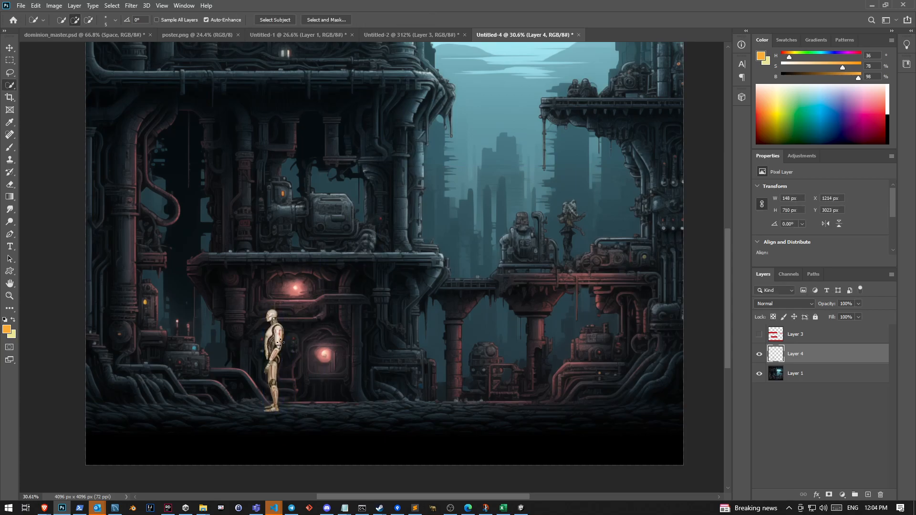
Flip the cyborg horizontally with Free Transform so it faces into the scene
{"action": "scroll", "coordinate": [279, 341], "scroll_direction": "up", "scroll_amount": 8}
{"action": "scroll", "coordinate": [266, 334], "scroll_direction": "down", "scroll_amount": 2}
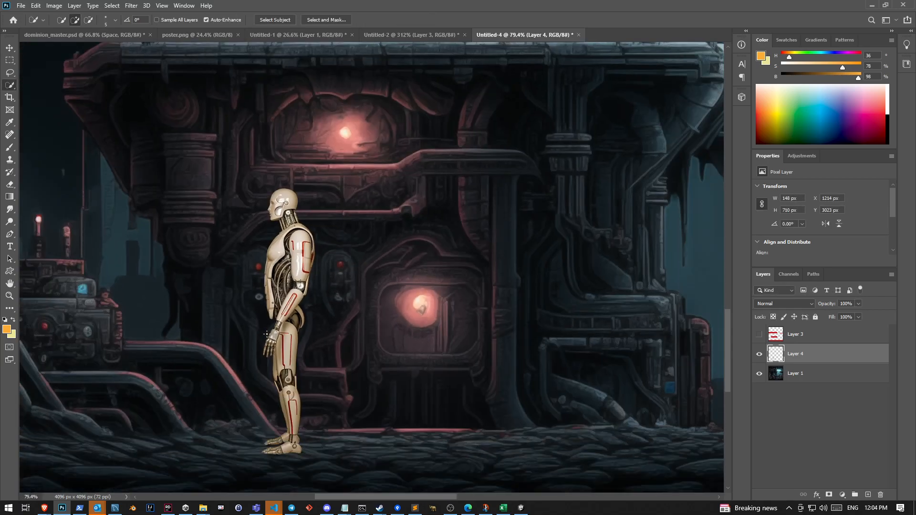
{"action": "key", "text": "ctrl+t"}
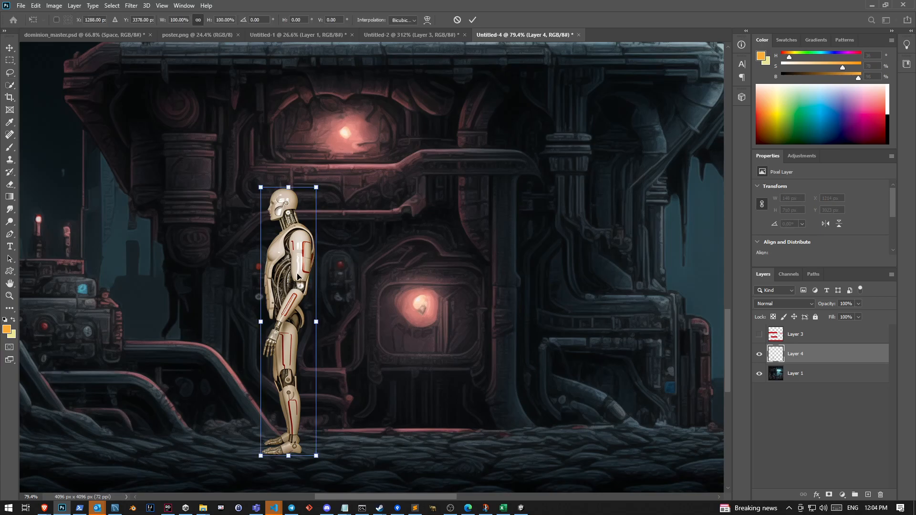
{"action": "right_click", "coordinate": [297, 275]}
{"action": "left_click", "coordinate": [358, 436]}
{"action": "key", "text": "Return"}
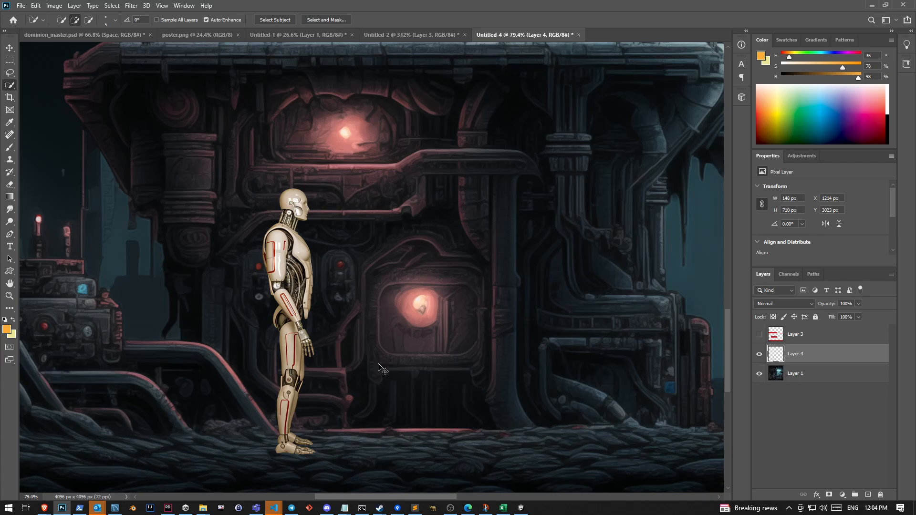
Apply Hue/Saturation to the cyborg with hue -180, saturation about -56 and lightness 0
{"action": "key", "text": "ctrl+u"}
{"action": "left_click_drag", "start_coordinate": [599, 357], "coordinate": [573, 355]}
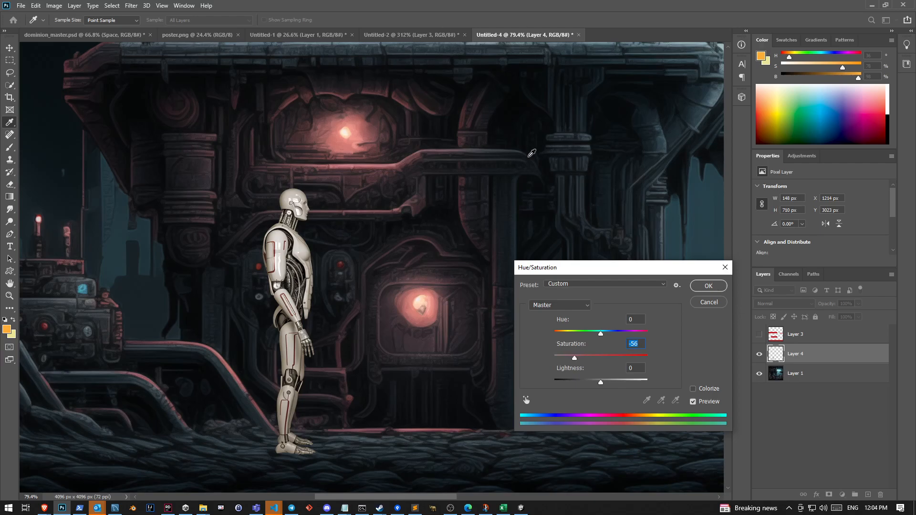
{"action": "left_click_drag", "start_coordinate": [601, 335], "coordinate": [546, 332]}
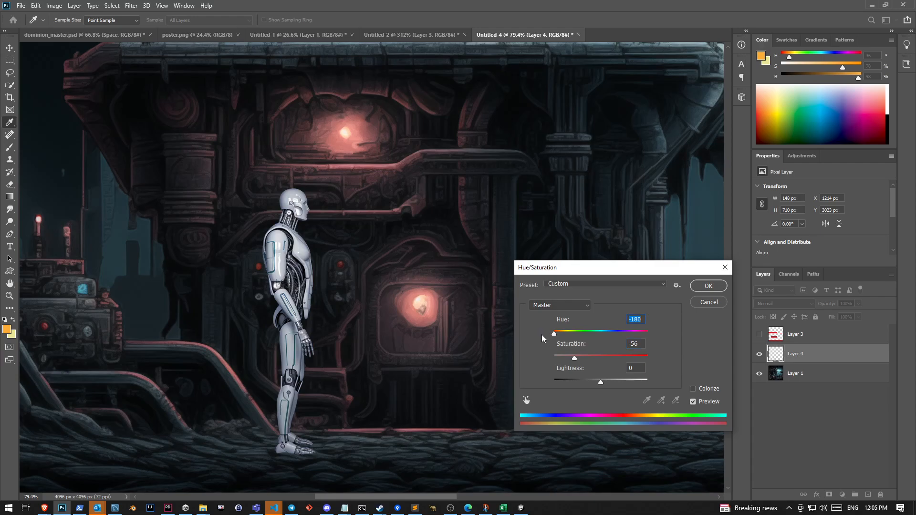
{"action": "left_click_drag", "start_coordinate": [574, 359], "coordinate": [590, 382]}
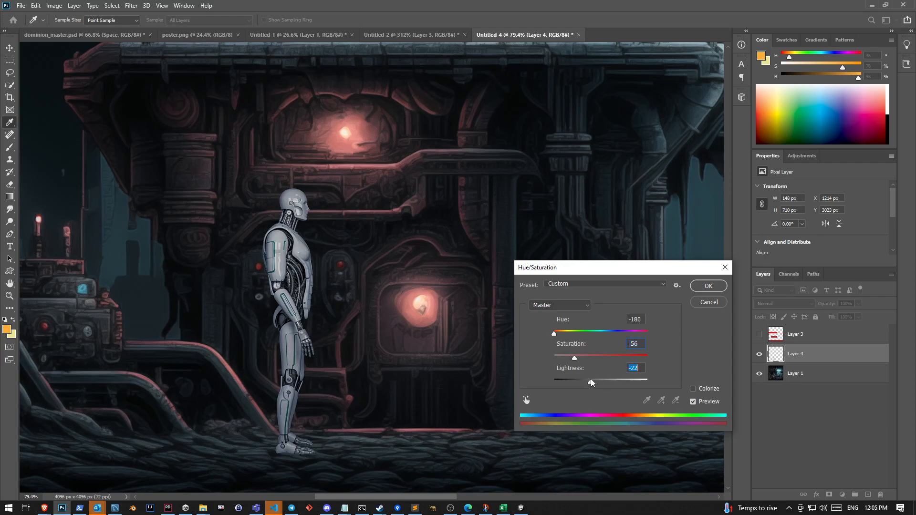
{"action": "type", "text": "0"}
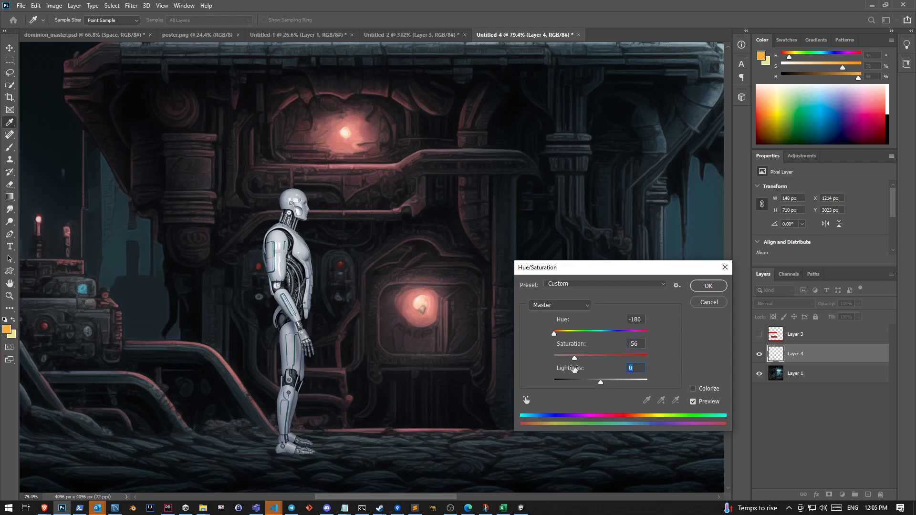
{"action": "mouse_move", "coordinate": [577, 357]}
{"action": "left_mouse_down"}
{"action": "mouse_move", "coordinate": [547, 357]}
{"action": "mouse_move", "coordinate": [572, 362]}
{"action": "left_mouse_up"}
{"action": "left_click", "coordinate": [726, 287]}
{"action": "key", "text": "w"}
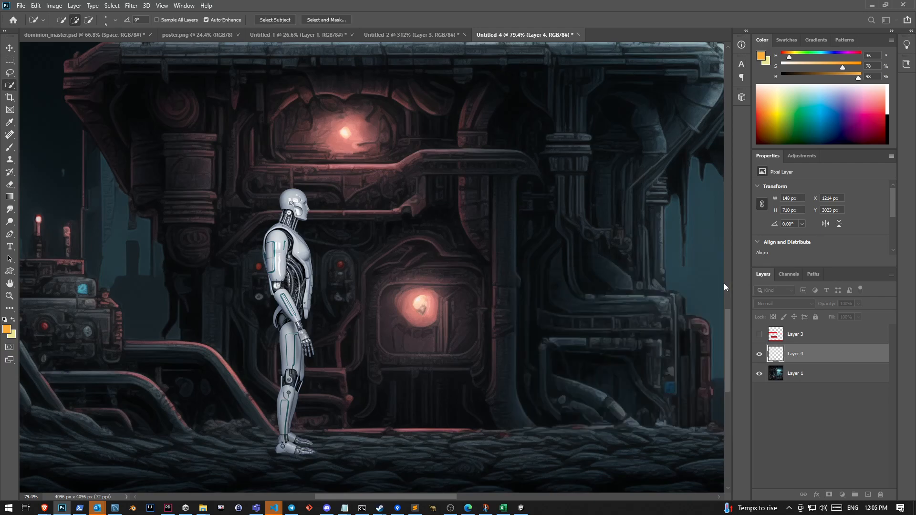
Apply Levels to the cyborg with input white 208, midtones 0.67 and output white 236
{"action": "key", "text": "ctrl+l"}
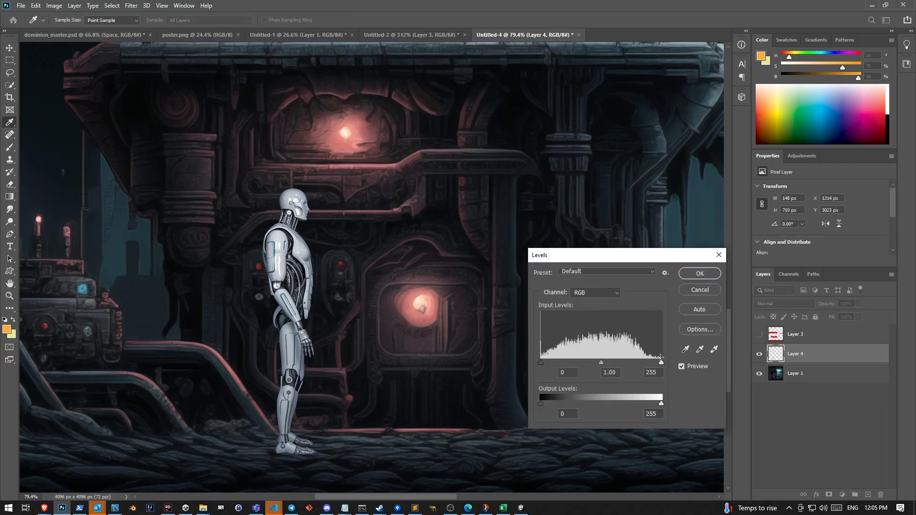
{"action": "mouse_move", "coordinate": [661, 405]}
{"action": "left_mouse_down"}
{"action": "mouse_move", "coordinate": [639, 404]}
{"action": "mouse_move", "coordinate": [673, 407]}
{"action": "mouse_move", "coordinate": [652, 407]}
{"action": "left_mouse_up"}
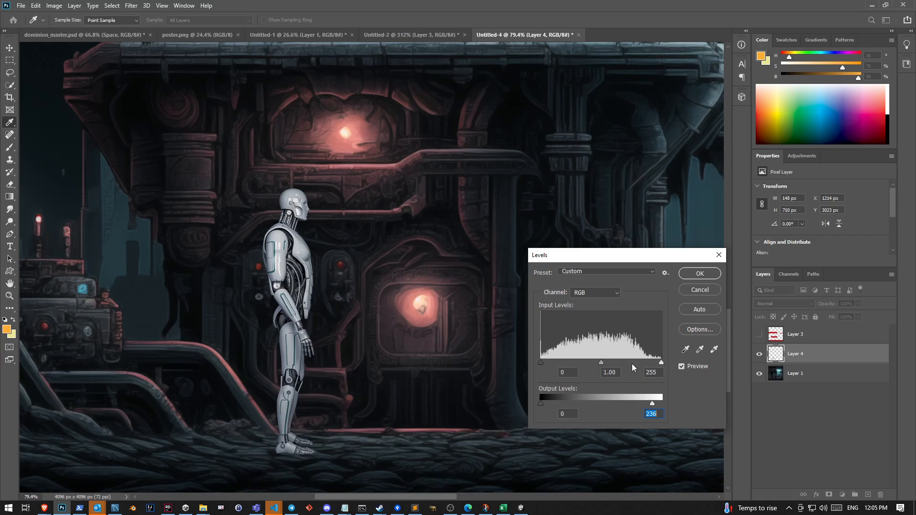
{"action": "left_click_drag", "start_coordinate": [660, 362], "coordinate": [602, 367]}
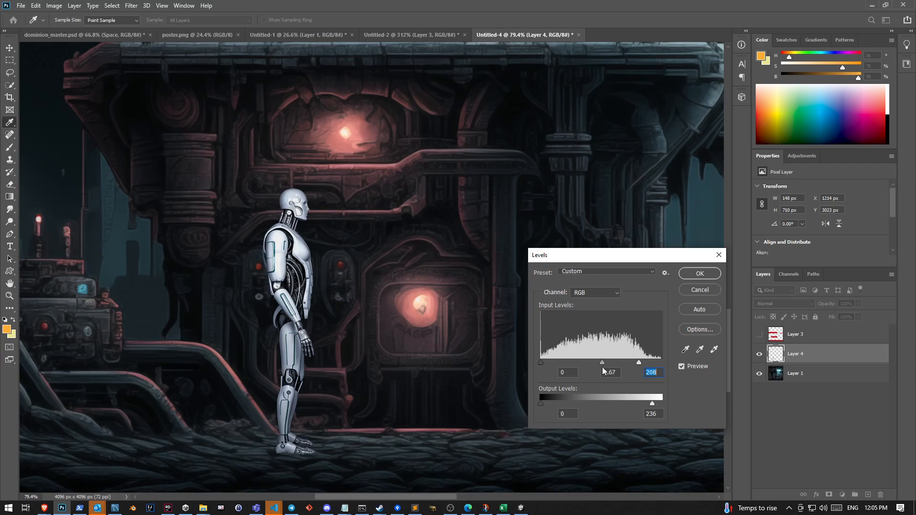
{"action": "left_click", "coordinate": [699, 273]}
Move the cyborg closer to the glowing lower doorway, to about X 1383 px and Y 3030 px
{"action": "key", "text": "w"}
{"action": "scroll", "coordinate": [326, 304], "scroll_direction": "up", "scroll_amount": 3}
{"action": "scroll", "coordinate": [319, 295], "scroll_direction": "down", "scroll_amount": 3}
{"action": "scroll", "coordinate": [314, 286], "scroll_direction": "up", "scroll_amount": 3}
{"action": "scroll", "coordinate": [314, 287], "scroll_direction": "down", "scroll_amount": 6}
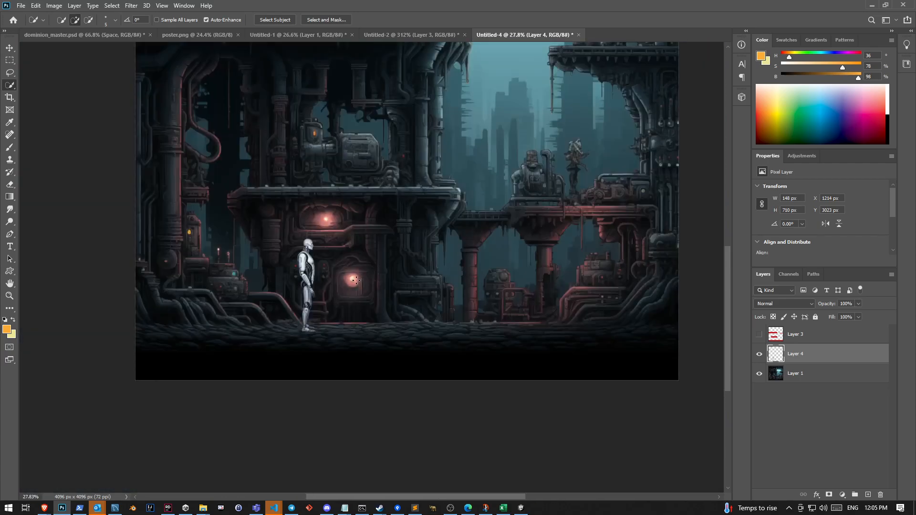
{"action": "key", "text": "ctrl+t"}
{"action": "mouse_move", "coordinate": [310, 264]}
{"action": "left_mouse_down"}
{"action": "mouse_move", "coordinate": [256, 264]}
{"action": "mouse_move", "coordinate": [335, 265]}
{"action": "left_mouse_up"}
{"action": "key", "text": "w"}
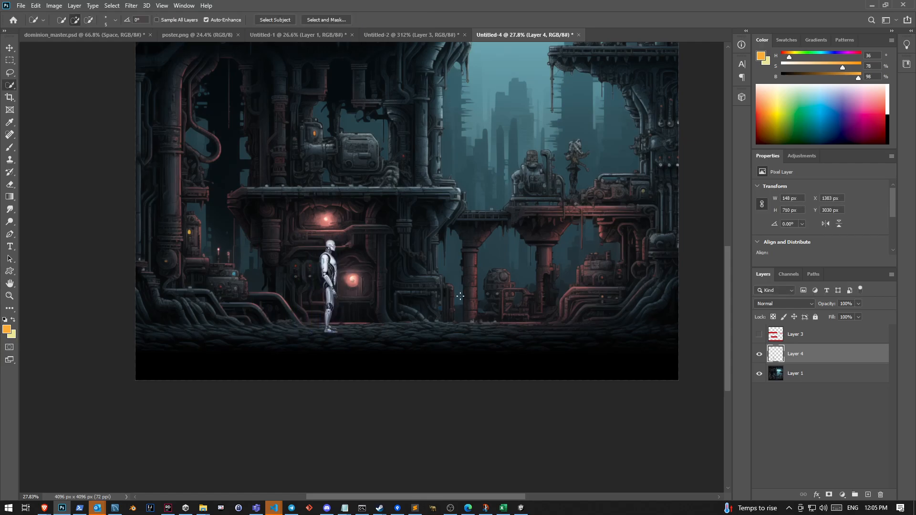
{"action": "scroll", "coordinate": [431, 313], "scroll_direction": "up", "scroll_amount": 4}
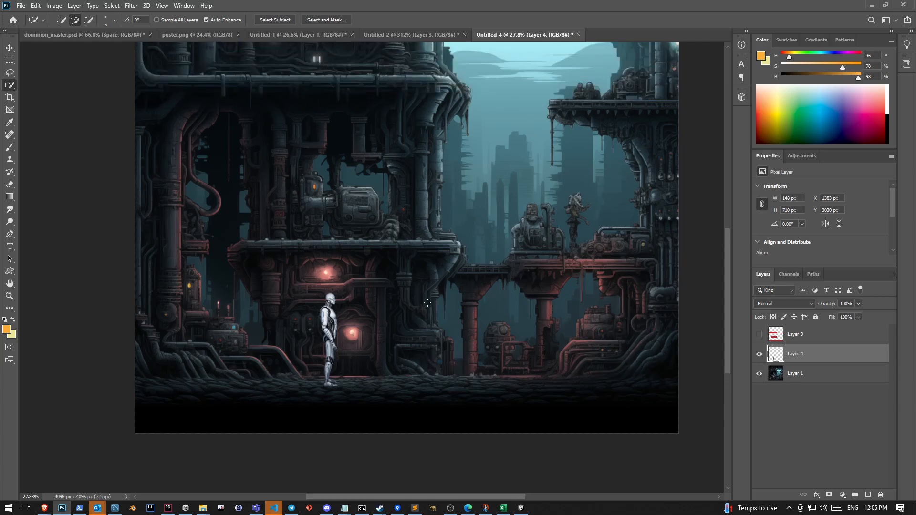
{"action": "scroll", "coordinate": [391, 401], "scroll_direction": "down", "scroll_amount": 3}
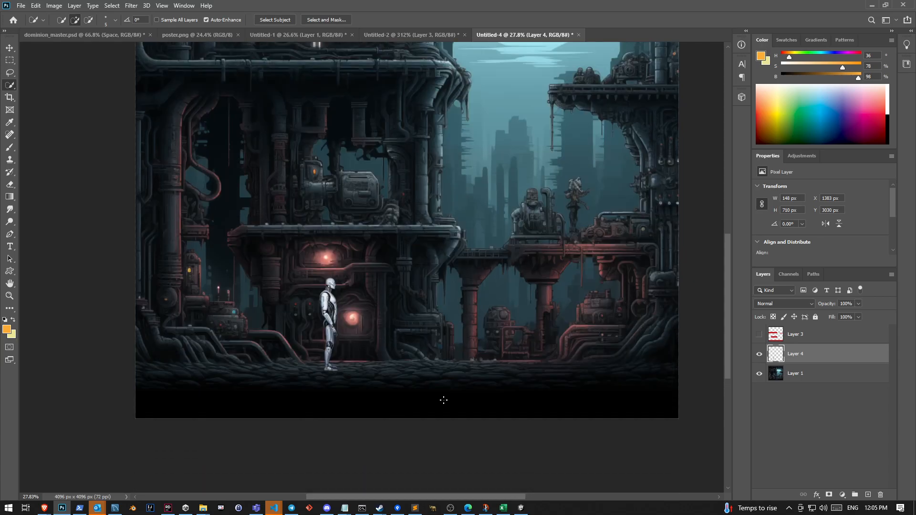
Hide the cyborg and apply Levels with input black 23 and input white 164 to a duplicate of Layer 1
{"action": "left_click", "coordinate": [759, 354]}
{"action": "left_click", "coordinate": [760, 355]}
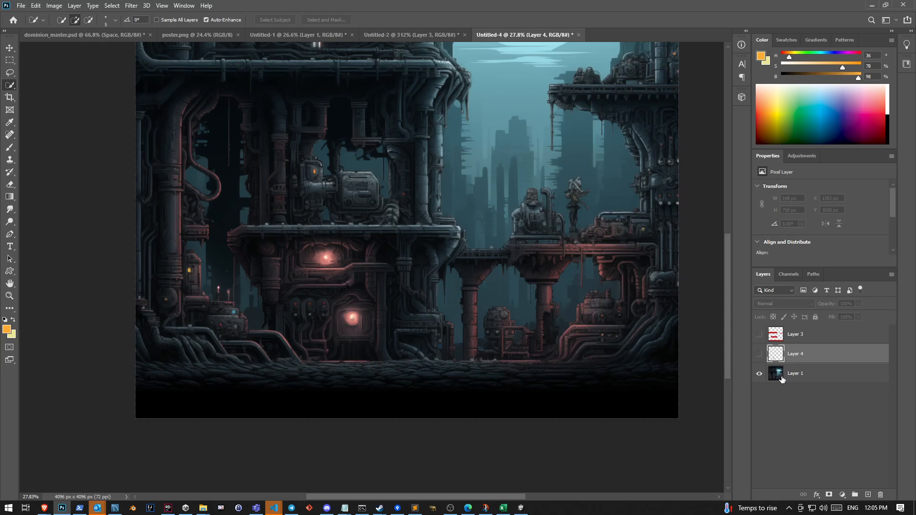
{"action": "left_click", "coordinate": [777, 376]}
{"action": "scroll", "coordinate": [465, 165], "scroll_direction": "up", "scroll_amount": 4}
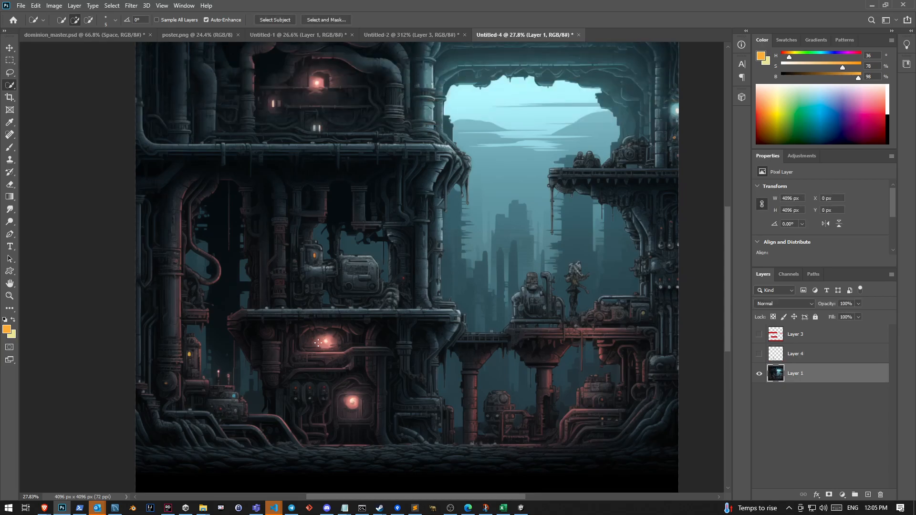
{"action": "key", "text": "ctrl+j"}
{"action": "key", "text": "ctrl+l"}
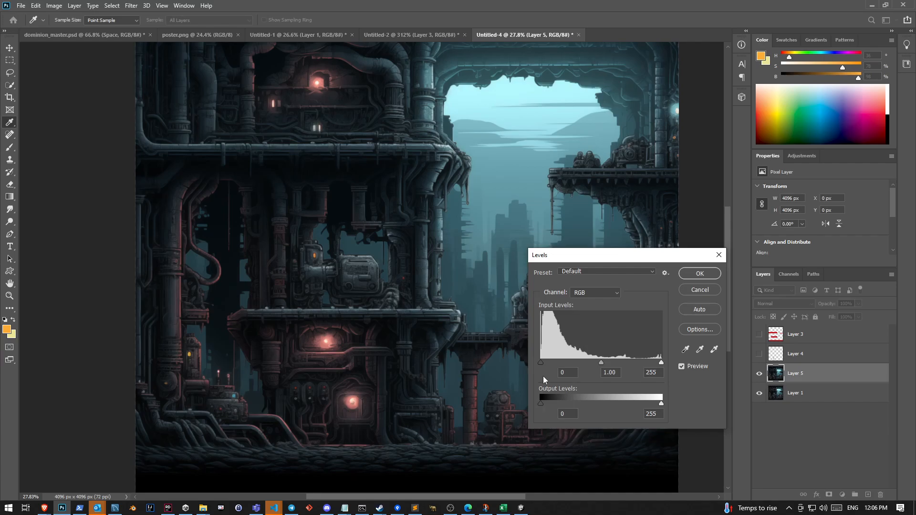
{"action": "left_click_drag", "start_coordinate": [541, 363], "coordinate": [551, 364]}
{"action": "left_click_drag", "start_coordinate": [659, 364], "coordinate": [619, 363]}
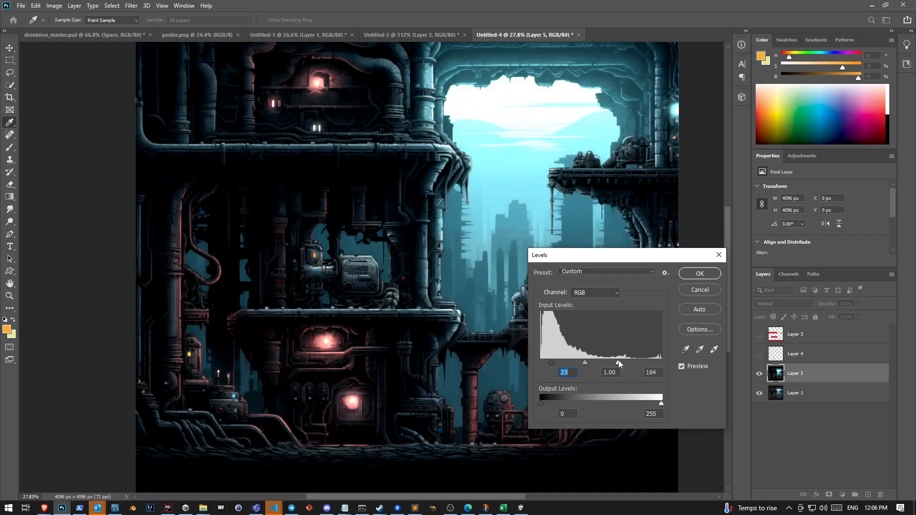
{"action": "left_click", "coordinate": [710, 275]}
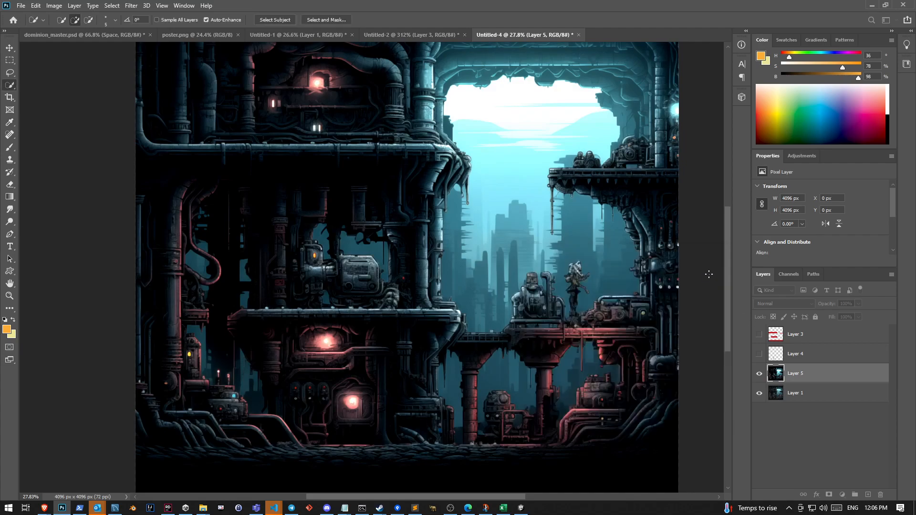
Duplicate the original Layer 1 once more and hide the high-contrast copy above it
{"action": "key", "text": "ctrl+j"}
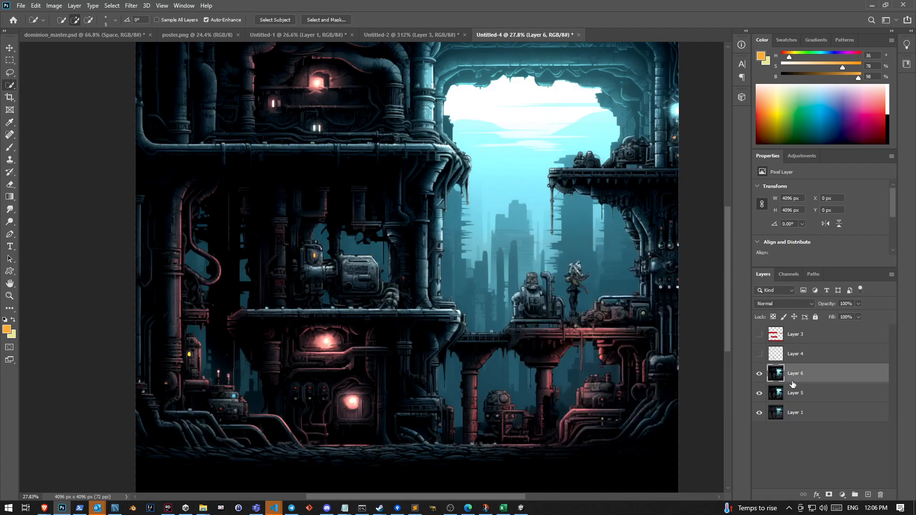
{"action": "key", "text": "ctrl+z"}
{"action": "left_click", "coordinate": [795, 396]}
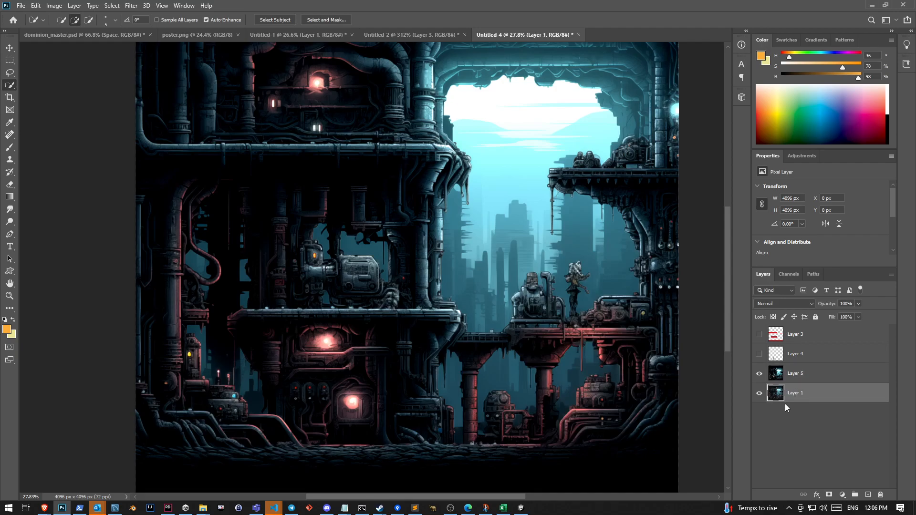
{"action": "key", "text": "ctrl+j"}
{"action": "key", "text": "ctrl+z"}
{"action": "key", "text": "ctrl+j"}
{"action": "left_click", "coordinate": [759, 374]}
Brighten the new background copy with Levels by lowering only the input white point
{"action": "key", "text": "ctrl+l"}
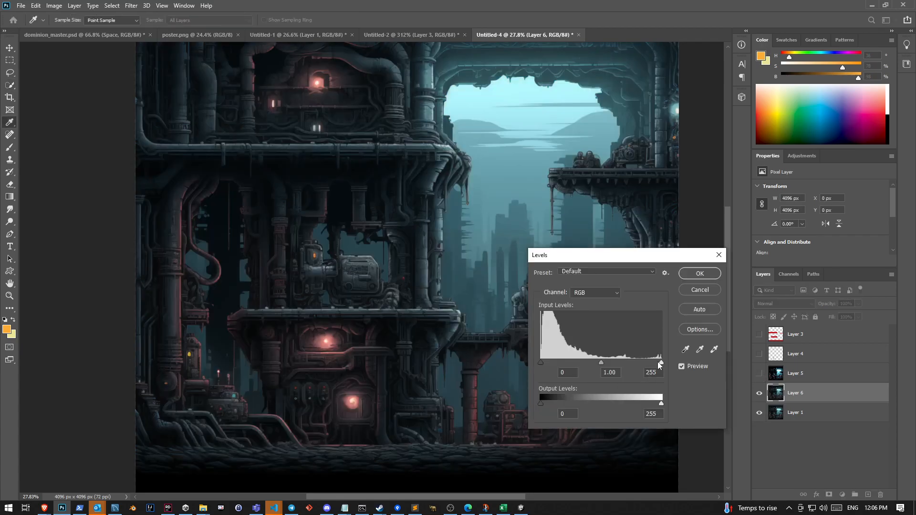
{"action": "mouse_move", "coordinate": [661, 362]}
{"action": "left_mouse_down"}
{"action": "mouse_move", "coordinate": [570, 363]}
{"action": "mouse_move", "coordinate": [579, 362]}
{"action": "left_mouse_up"}
{"action": "left_click", "coordinate": [700, 274]}
{"action": "key", "text": "w"}
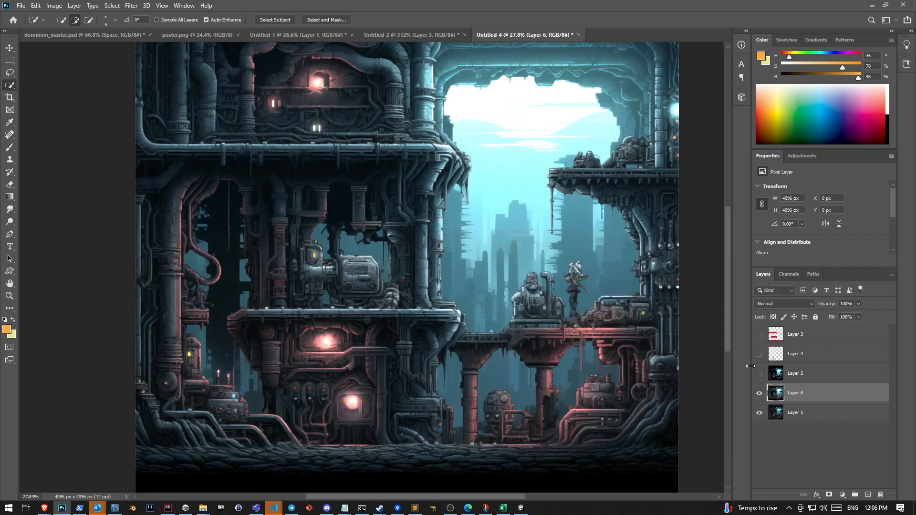
Toggle the high-contrast Layer 5 on and off to compare it with the brightened Layer 6
{"action": "left_click", "coordinate": [758, 373]}
{"action": "left_click", "coordinate": [758, 373]}
{"action": "left_click", "coordinate": [758, 374]}
{"action": "left_click", "coordinate": [758, 373]}
{"action": "left_click", "coordinate": [759, 373]}
{"action": "left_click", "coordinate": [759, 373]}
{"action": "left_click", "coordinate": [758, 373]}
{"action": "left_click", "coordinate": [758, 373]}
{"action": "left_click", "coordinate": [758, 373]}
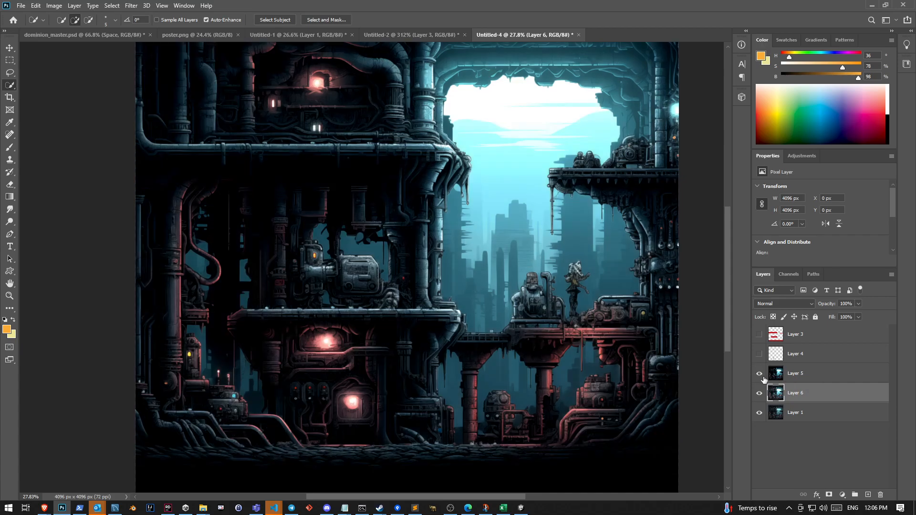
{"action": "left_click", "coordinate": [758, 373]}
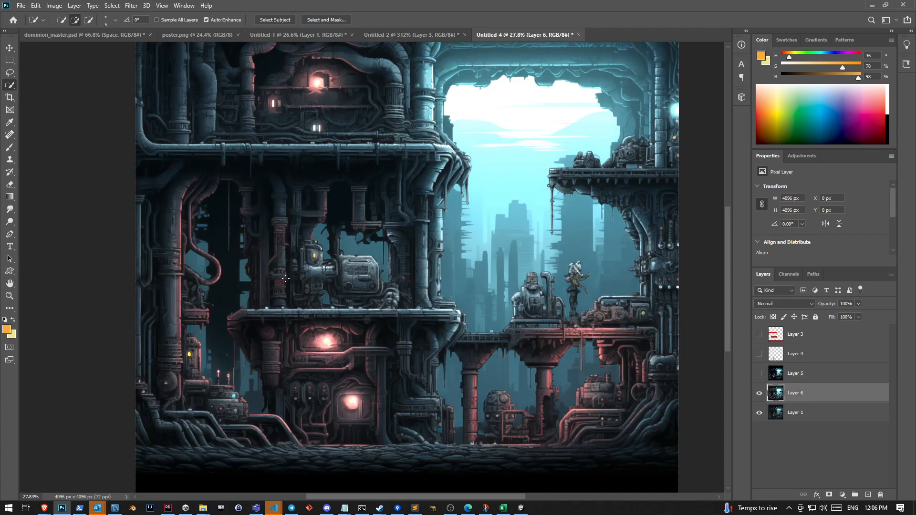
Marquee-select the lower platform block, about 1769 × 1112 px, and toggle Layer 5 for comparison, leaving it shown
{"action": "left_click", "coordinate": [10, 60]}
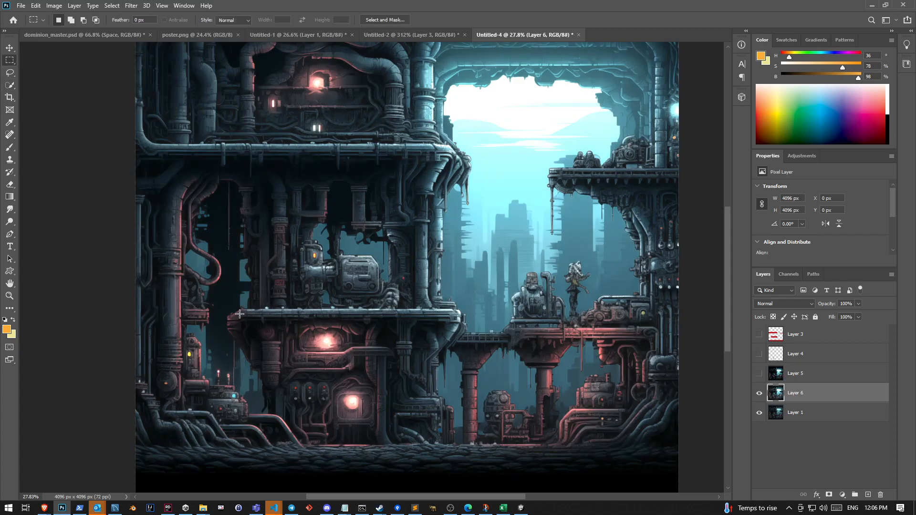
{"action": "left_click_drag", "start_coordinate": [227, 311], "coordinate": [460, 456]}
{"action": "left_click", "coordinate": [759, 374]}
{"action": "left_click", "coordinate": [759, 374]}
{"action": "left_click", "coordinate": [759, 374]}
{"action": "left_click", "coordinate": [759, 374]}
{"action": "left_click", "coordinate": [759, 374]}
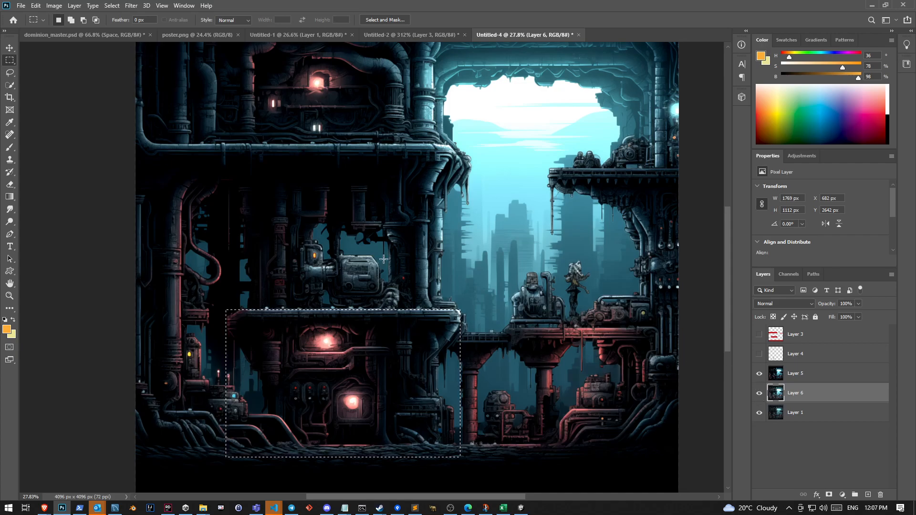
Deselect the platform block and show the cyborg layer again
{"action": "key", "text": "ctrl+d"}
{"action": "left_click", "coordinate": [759, 354]}
{"action": "scroll", "coordinate": [351, 407], "scroll_direction": "up", "scroll_amount": 5}
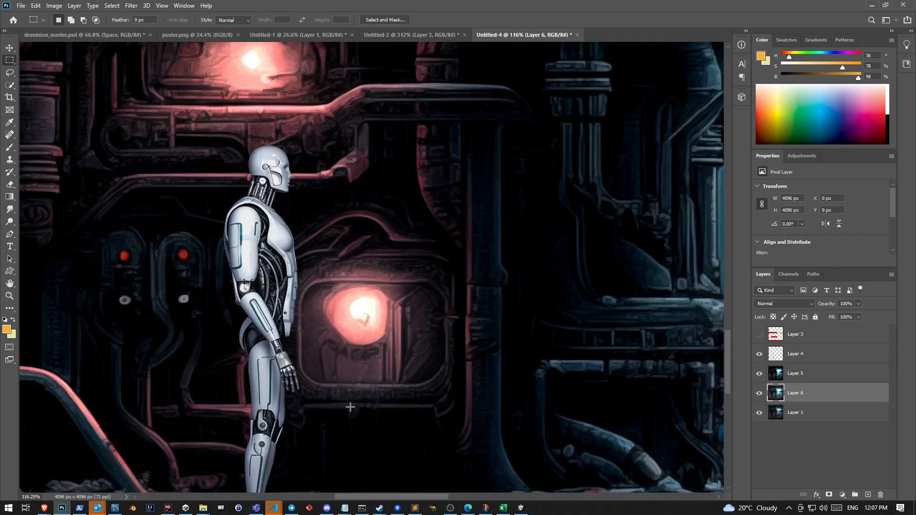
{"action": "scroll", "coordinate": [350, 407], "scroll_direction": "down", "scroll_amount": 2}
Quick-select the cyborg's near arm on Layer 4, from the shoulder down to the wrist
{"action": "left_click", "coordinate": [10, 85]}
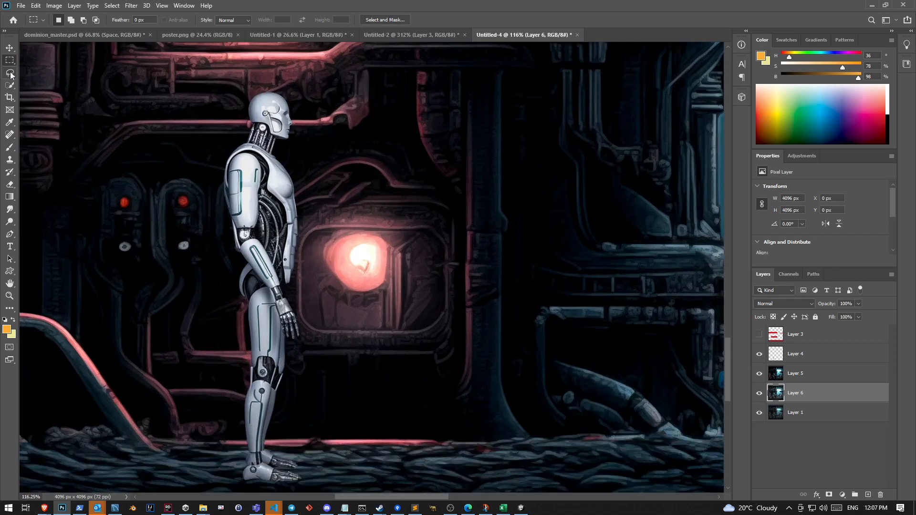
{"action": "left_click_drag", "start_coordinate": [248, 168], "coordinate": [234, 205]}
{"action": "left_click", "coordinate": [803, 360]}
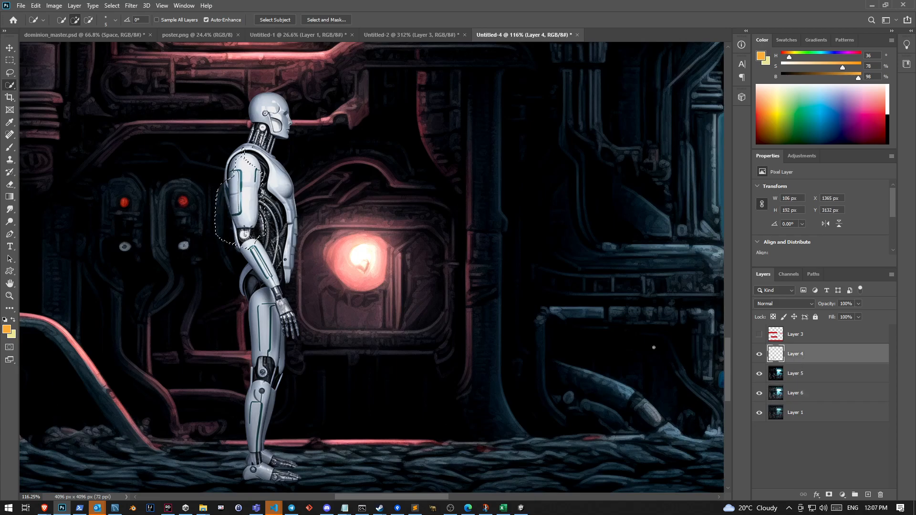
{"action": "left_click", "coordinate": [244, 235]}
{"action": "scroll", "coordinate": [273, 277], "scroll_direction": "up", "scroll_amount": 5}
{"action": "left_click_drag", "start_coordinate": [291, 321], "coordinate": [288, 330]}
Try to add the hand to the arm selection and subtract the thigh, undoing these selection strokes
{"action": "left_click_drag", "start_coordinate": [309, 377], "coordinate": [312, 379]}
{"action": "left_click_drag", "start_coordinate": [260, 357], "coordinate": [259, 447]}
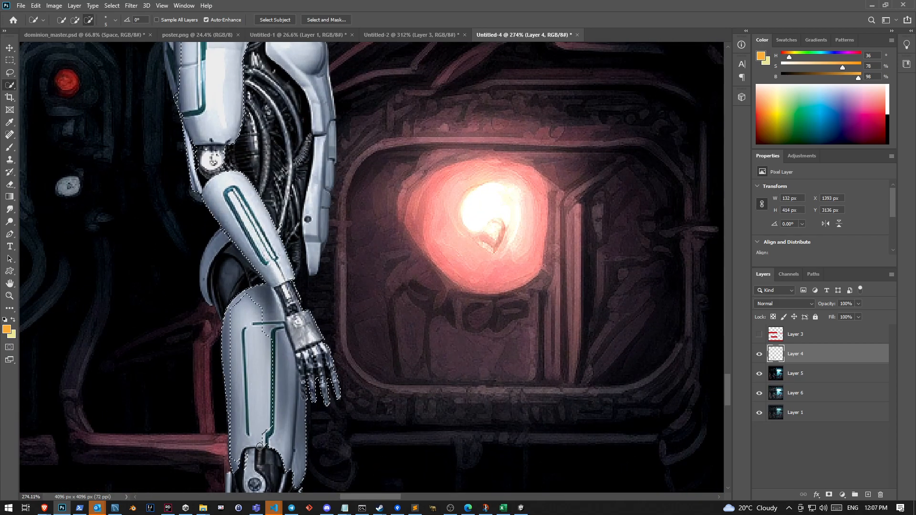
{"action": "mouse_move", "coordinate": [263, 390]}
{"action": "left_mouse_down"}
{"action": "mouse_move", "coordinate": [218, 315]}
{"action": "mouse_move", "coordinate": [255, 392]}
{"action": "left_mouse_up"}
{"action": "left_click_drag", "start_coordinate": [263, 301], "coordinate": [285, 381]}
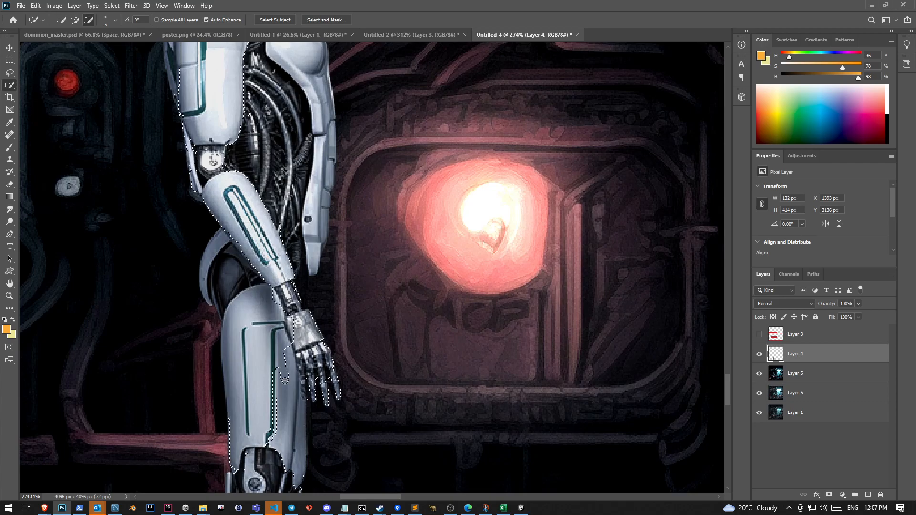
{"action": "scroll", "coordinate": [285, 381], "scroll_direction": "down", "scroll_amount": 3}
{"action": "mouse_move", "coordinate": [257, 429]}
{"action": "left_mouse_down"}
{"action": "mouse_move", "coordinate": [263, 333]}
{"action": "mouse_move", "coordinate": [301, 362]}
{"action": "left_mouse_up"}
{"action": "key", "text": "ctrl+z"}
{"action": "key", "text": "ctrl+z"}
{"action": "key", "text": "ctrl+z"}
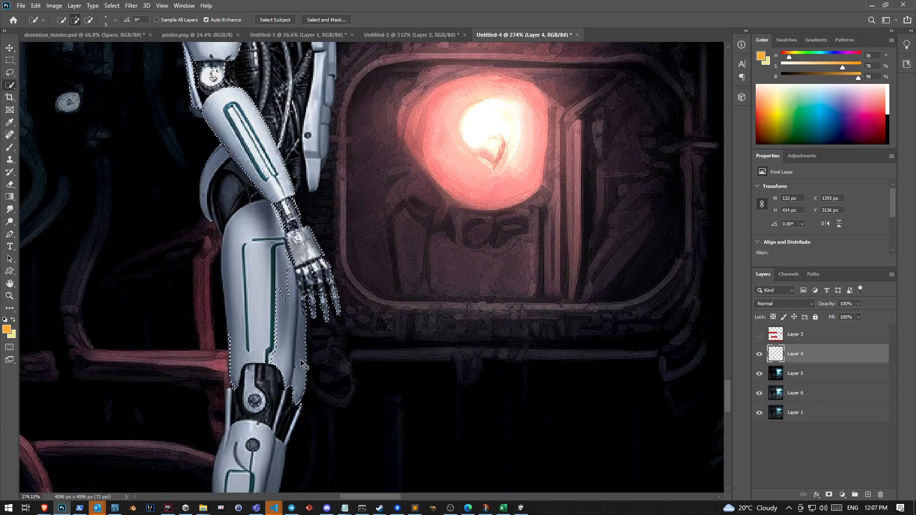
{"action": "key", "text": "ctrl+z"}
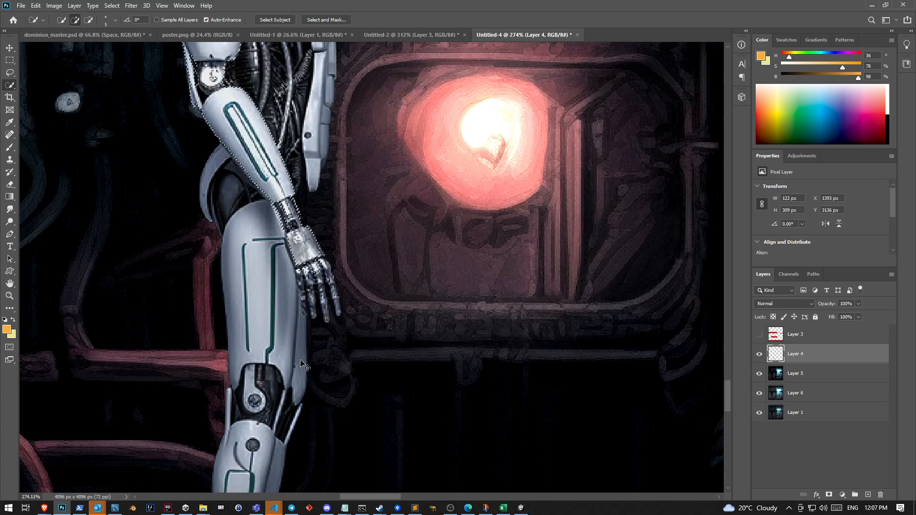
Add the cyborg's hand to the arm selection and subtract the thigh area from it
{"action": "scroll", "coordinate": [302, 308], "scroll_direction": "up", "scroll_amount": 5}
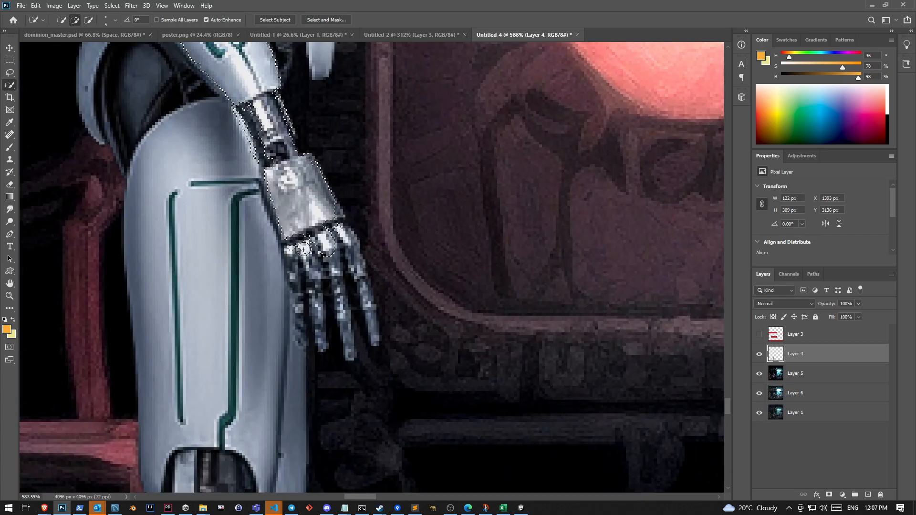
{"action": "mouse_move", "coordinate": [313, 324]}
{"action": "left_mouse_down"}
{"action": "mouse_move", "coordinate": [223, 304]}
{"action": "mouse_move", "coordinate": [212, 373]}
{"action": "mouse_move", "coordinate": [174, 181]}
{"action": "mouse_move", "coordinate": [224, 216]}
{"action": "mouse_move", "coordinate": [213, 108]}
{"action": "mouse_move", "coordinate": [141, 273]}
{"action": "mouse_move", "coordinate": [135, 144]}
{"action": "mouse_move", "coordinate": [136, 355]}
{"action": "mouse_move", "coordinate": [143, 278]}
{"action": "left_mouse_up"}
{"action": "scroll", "coordinate": [167, 394], "scroll_direction": "down", "scroll_amount": 3}
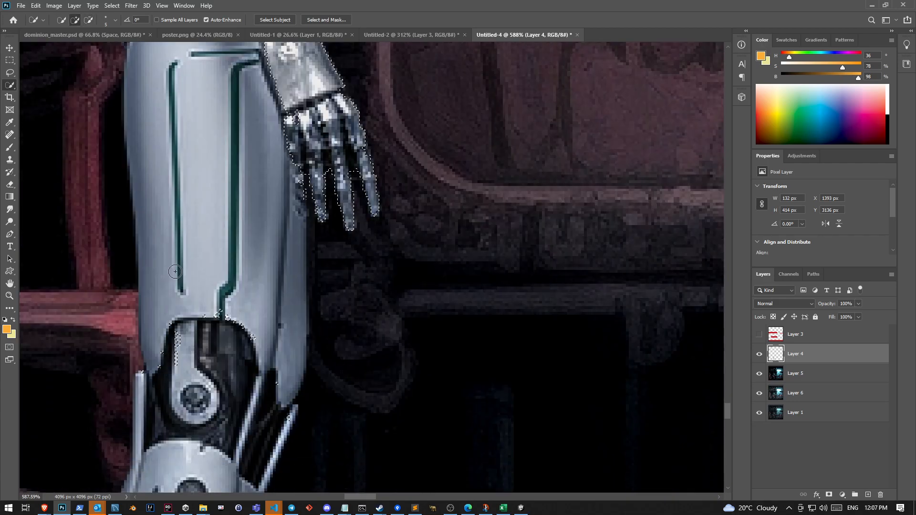
{"action": "key", "text": "ctrl+z"}
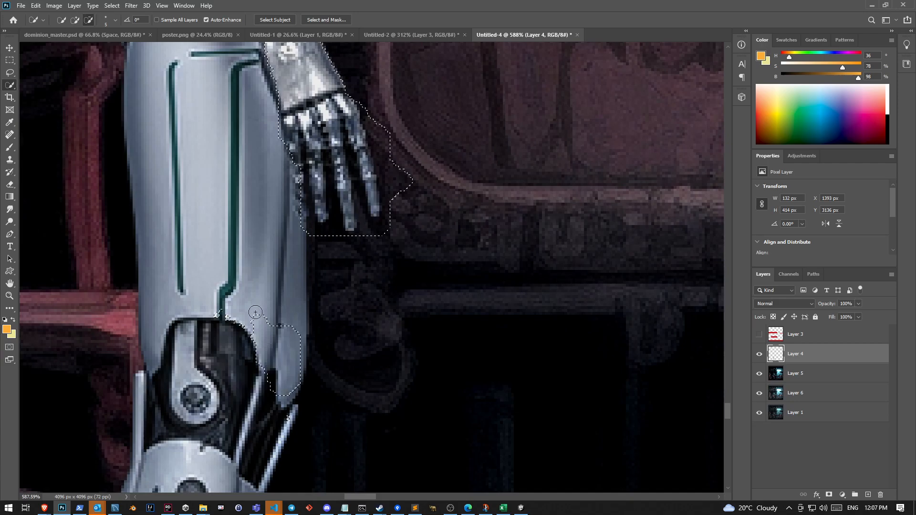
{"action": "left_click_drag", "start_coordinate": [261, 415], "coordinate": [344, 377]}
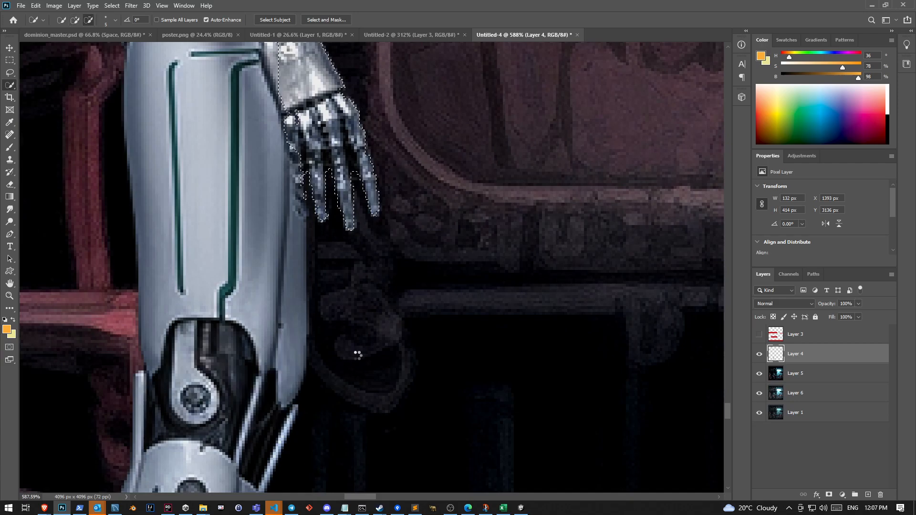
Refine the selection around the thumb and fingers with the Lasso
{"action": "scroll", "coordinate": [357, 354], "scroll_direction": "up", "scroll_amount": 2}
{"action": "key", "text": "l"}
{"action": "mouse_move", "coordinate": [289, 201]}
{"action": "left_mouse_down"}
{"action": "mouse_move", "coordinate": [305, 296]}
{"action": "mouse_move", "coordinate": [308, 225]}
{"action": "mouse_move", "coordinate": [289, 200]}
{"action": "left_mouse_up"}
{"action": "mouse_move", "coordinate": [289, 247]}
{"action": "left_mouse_down"}
{"action": "mouse_move", "coordinate": [301, 289]}
{"action": "mouse_move", "coordinate": [300, 207]}
{"action": "mouse_move", "coordinate": [305, 221]}
{"action": "left_mouse_up"}
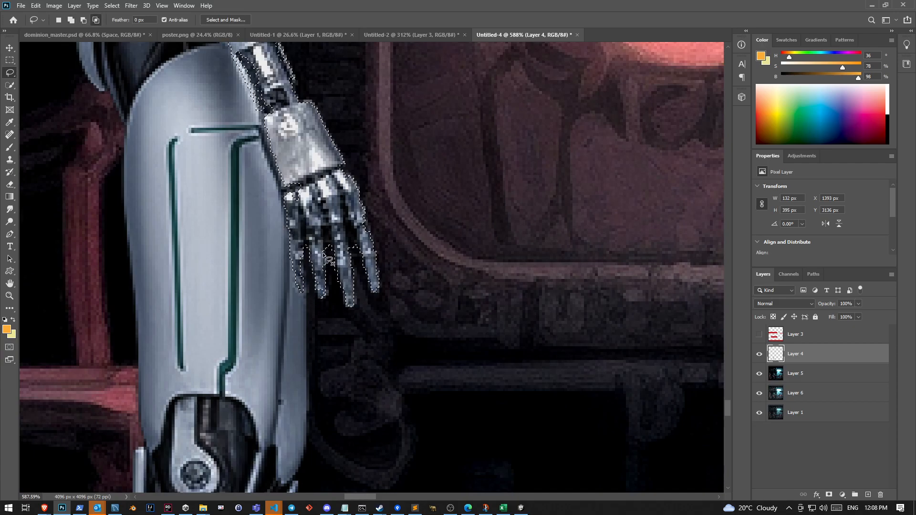
{"action": "scroll", "coordinate": [327, 260], "scroll_direction": "up", "scroll_amount": 2}
{"action": "left_click_drag", "start_coordinate": [371, 366], "coordinate": [372, 374]}
{"action": "mouse_move", "coordinate": [323, 338]}
{"action": "left_mouse_down"}
{"action": "mouse_move", "coordinate": [327, 322]}
{"action": "mouse_move", "coordinate": [336, 377]}
{"action": "left_mouse_up"}
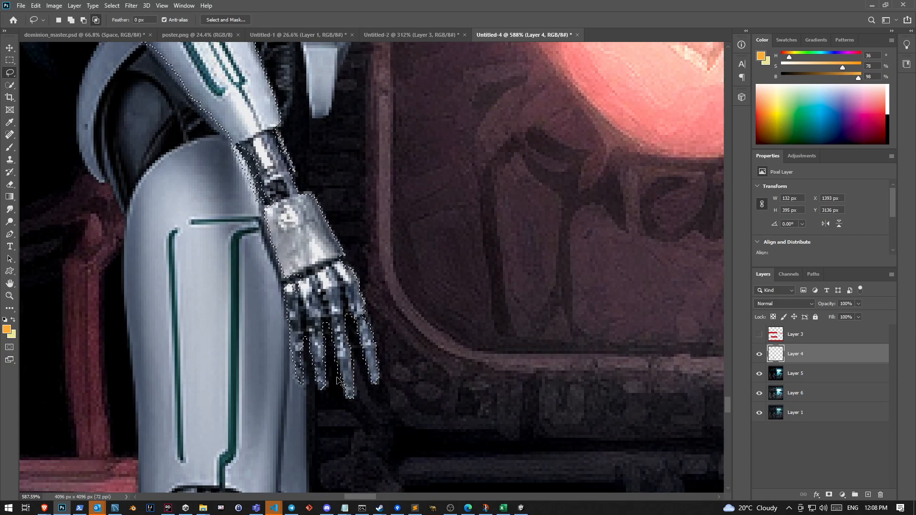
Refine the arm selection along the forearm, wrist and edge of the thigh with the Lasso
{"action": "mouse_move", "coordinate": [729, 402]}
{"action": "left_mouse_down"}
{"action": "mouse_move", "coordinate": [728, 369]}
{"action": "mouse_move", "coordinate": [736, 399]}
{"action": "left_mouse_up"}
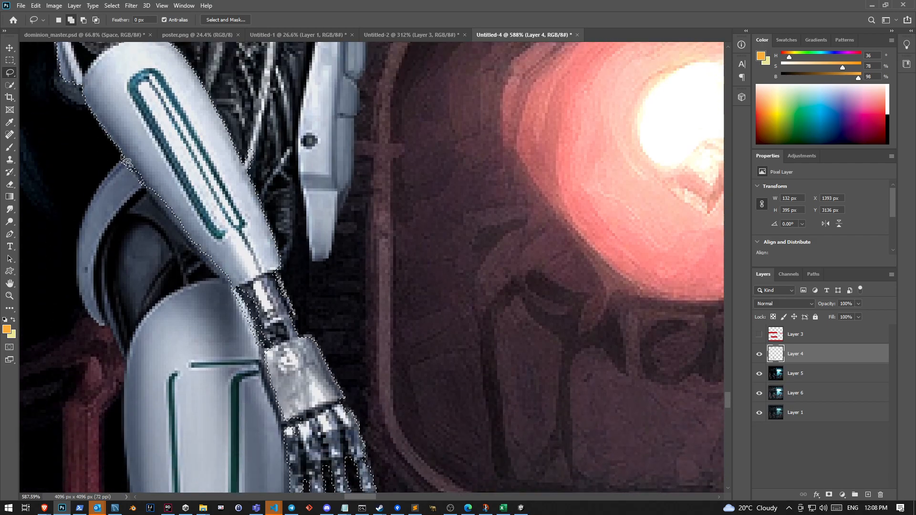
{"action": "mouse_move", "coordinate": [126, 161]}
{"action": "left_mouse_down"}
{"action": "mouse_move", "coordinate": [237, 293]}
{"action": "mouse_move", "coordinate": [265, 380]}
{"action": "mouse_move", "coordinate": [283, 401]}
{"action": "mouse_move", "coordinate": [297, 360]}
{"action": "mouse_move", "coordinate": [291, 429]}
{"action": "left_mouse_up"}
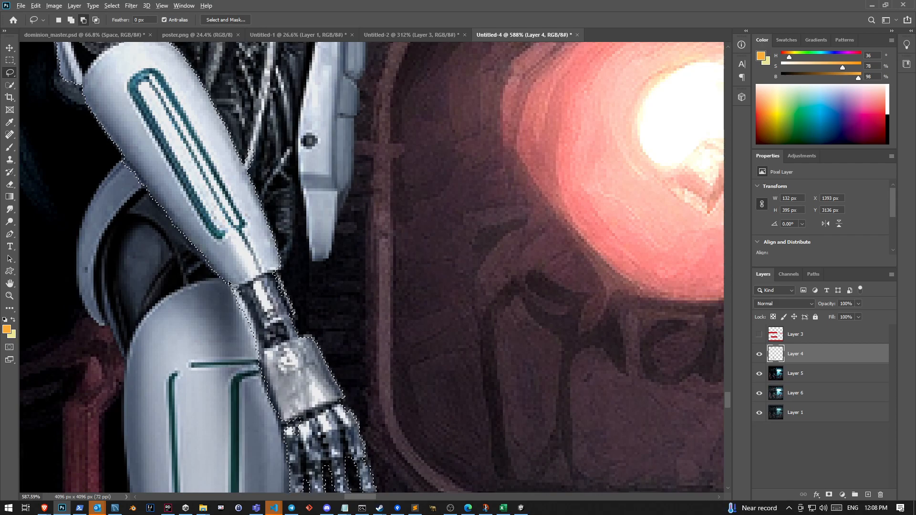
{"action": "mouse_move", "coordinate": [235, 286]}
{"action": "left_mouse_down"}
{"action": "mouse_move", "coordinate": [255, 323]}
{"action": "mouse_move", "coordinate": [243, 342]}
{"action": "mouse_move", "coordinate": [230, 285]}
{"action": "mouse_move", "coordinate": [265, 365]}
{"action": "mouse_move", "coordinate": [259, 355]}
{"action": "left_mouse_up"}
{"action": "key", "text": "shift"}
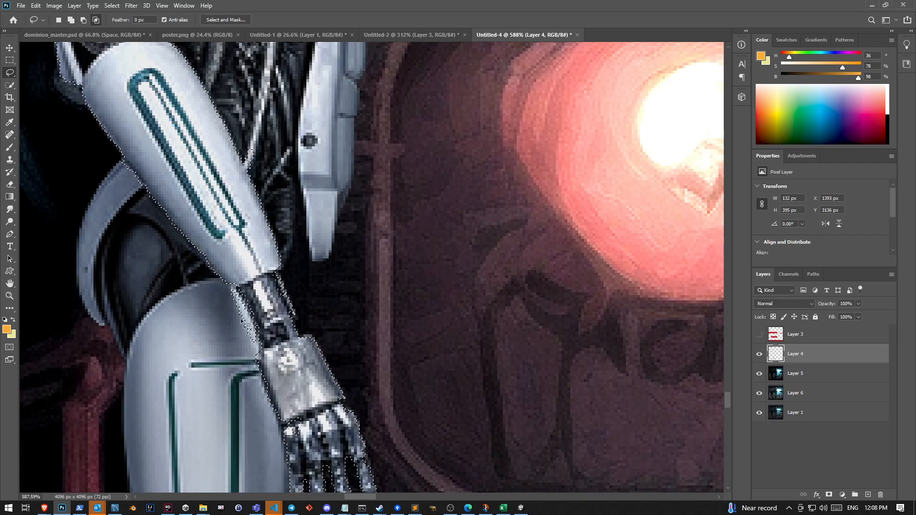
{"action": "scroll", "coordinate": [228, 306], "scroll_direction": "up", "scroll_amount": 5}
{"action": "mouse_move", "coordinate": [227, 260]}
{"action": "left_mouse_down"}
{"action": "mouse_move", "coordinate": [246, 263]}
{"action": "mouse_move", "coordinate": [269, 289]}
{"action": "mouse_move", "coordinate": [299, 389]}
{"action": "mouse_move", "coordinate": [220, 376]}
{"action": "mouse_move", "coordinate": [200, 271]}
{"action": "mouse_move", "coordinate": [243, 251]}
{"action": "mouse_move", "coordinate": [291, 343]}
{"action": "mouse_move", "coordinate": [310, 424]}
{"action": "left_mouse_up"}
{"action": "scroll", "coordinate": [331, 320], "scroll_direction": "down", "scroll_amount": 5}
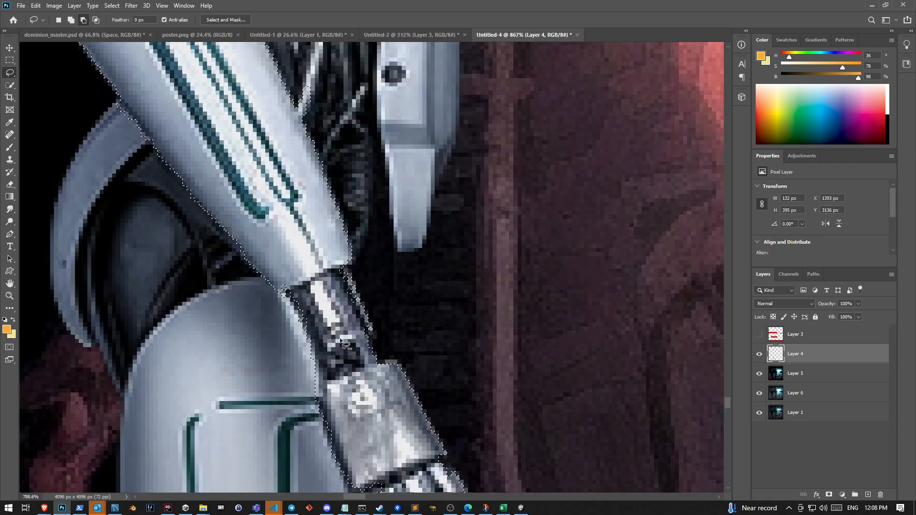
{"action": "scroll", "coordinate": [331, 320], "scroll_direction": "down", "scroll_amount": 2}
{"action": "scroll", "coordinate": [273, 161], "scroll_direction": "up", "scroll_amount": 3}
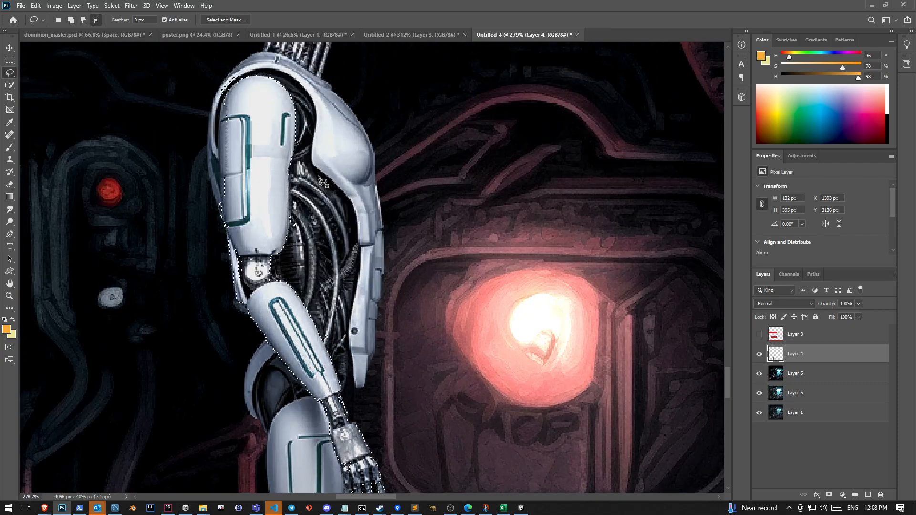
Clean up the selection edge behind the cyborg's upper arm, shoulder and elbow with the Lasso
{"action": "scroll", "coordinate": [242, 121], "scroll_direction": "up", "scroll_amount": 3}
{"action": "mouse_move", "coordinate": [220, 117]}
{"action": "left_mouse_down"}
{"action": "mouse_move", "coordinate": [210, 182]}
{"action": "mouse_move", "coordinate": [215, 352]}
{"action": "mouse_move", "coordinate": [276, 355]}
{"action": "left_mouse_up"}
{"action": "left_click_drag", "start_coordinate": [208, 106], "coordinate": [263, 59]}
{"action": "scroll", "coordinate": [253, 297], "scroll_direction": "down", "scroll_amount": 5}
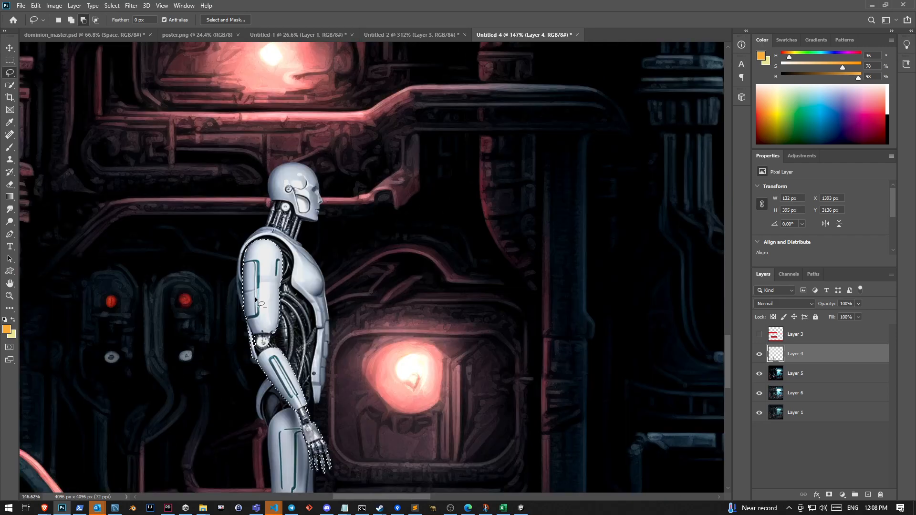
Cut the selected arm out of the cyborg on Layer 4 and paste it onto its own new layer
{"action": "key", "text": "Delete"}
{"action": "scroll", "coordinate": [373, 265], "scroll_direction": "down", "scroll_amount": 3}
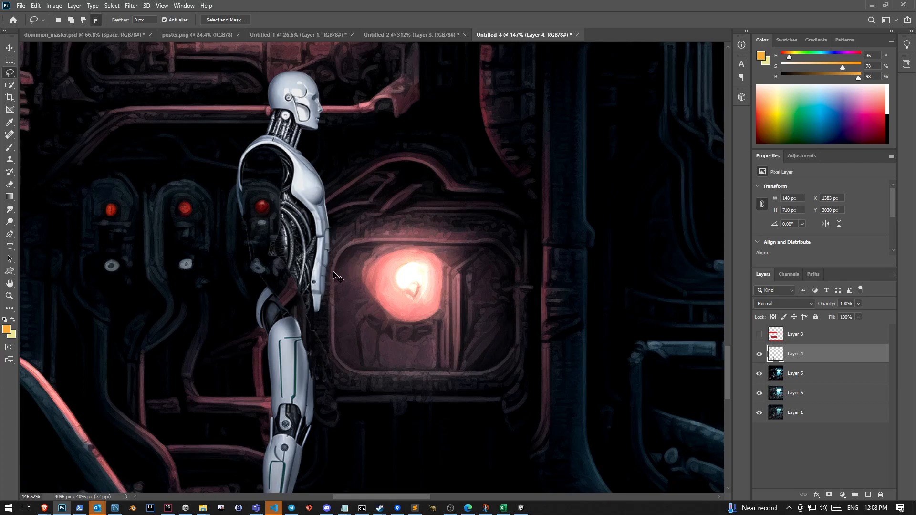
{"action": "key", "text": "ctrl+v"}
Rotate the pasted arm to about -57.9° and fit it to the cyborg's shoulder so it reaches forward
{"action": "key", "text": "ctrl+t"}
{"action": "left_click_drag", "start_coordinate": [344, 193], "coordinate": [257, 209]}
{"action": "left_click_drag", "start_coordinate": [390, 431], "coordinate": [411, 355]}
{"action": "left_click_drag", "start_coordinate": [277, 244], "coordinate": [323, 233]}
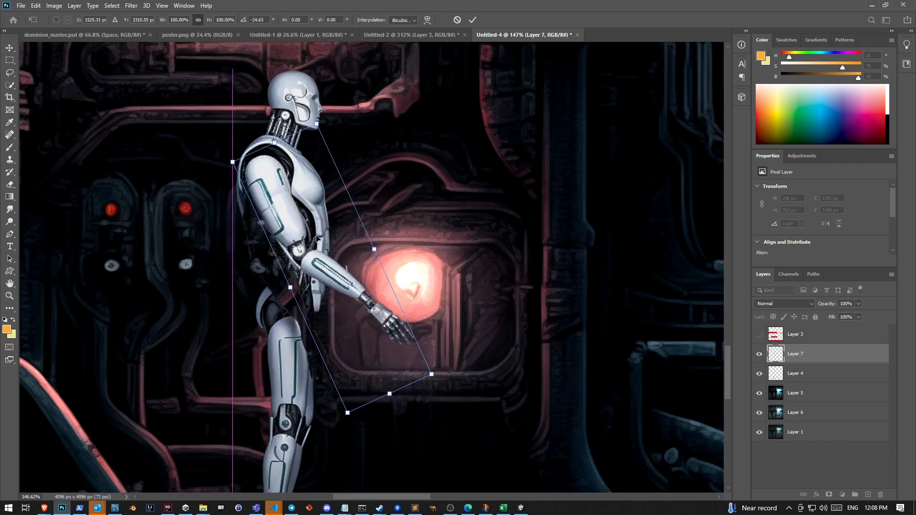
{"action": "left_click_drag", "start_coordinate": [532, 356], "coordinate": [586, 233]}
{"action": "left_click_drag", "start_coordinate": [306, 296], "coordinate": [347, 245]}
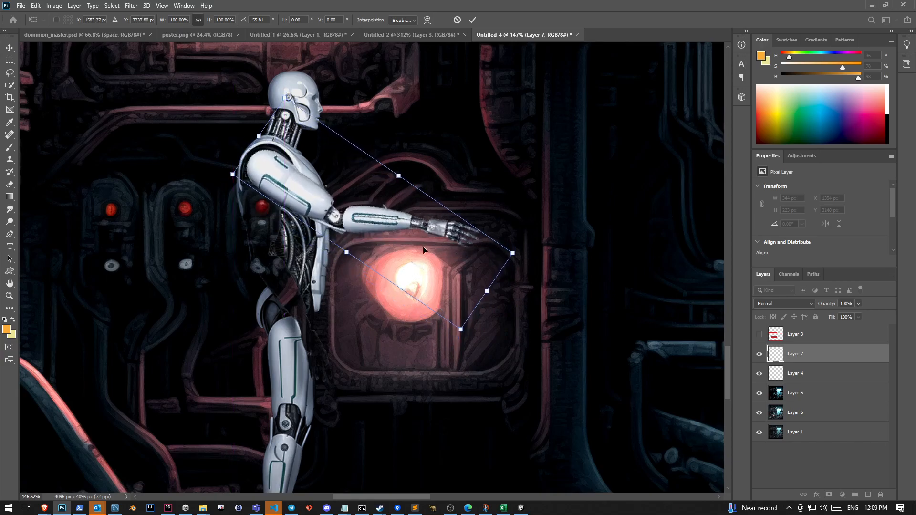
{"action": "left_click_drag", "start_coordinate": [587, 194], "coordinate": [579, 190]}
{"action": "left_click_drag", "start_coordinate": [346, 250], "coordinate": [370, 225]}
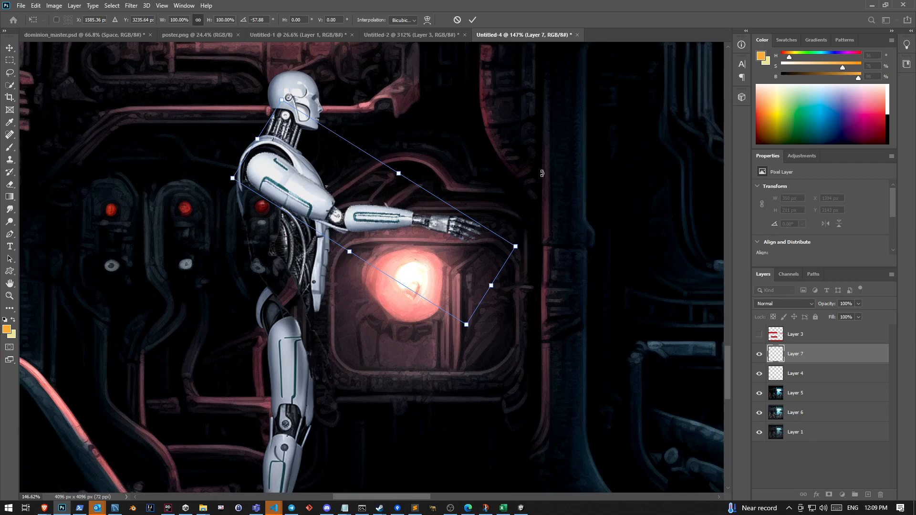
{"action": "key", "text": "Return"}
Examine the reposed cyborg up close and in the full scene, and compare the planet, village and poster documents with it
{"action": "scroll", "coordinate": [462, 238], "scroll_direction": "down", "scroll_amount": 3}
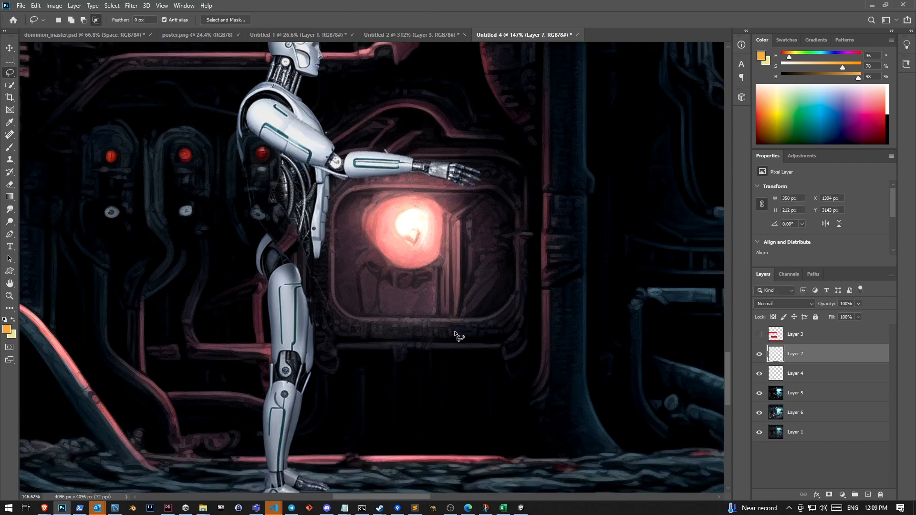
{"action": "key", "text": "l"}
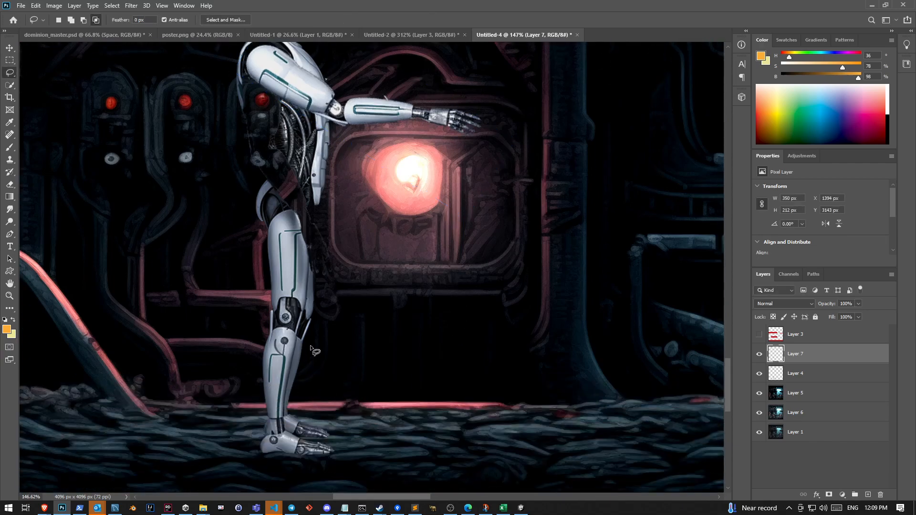
{"action": "scroll", "coordinate": [308, 343], "scroll_direction": "up", "scroll_amount": 2}
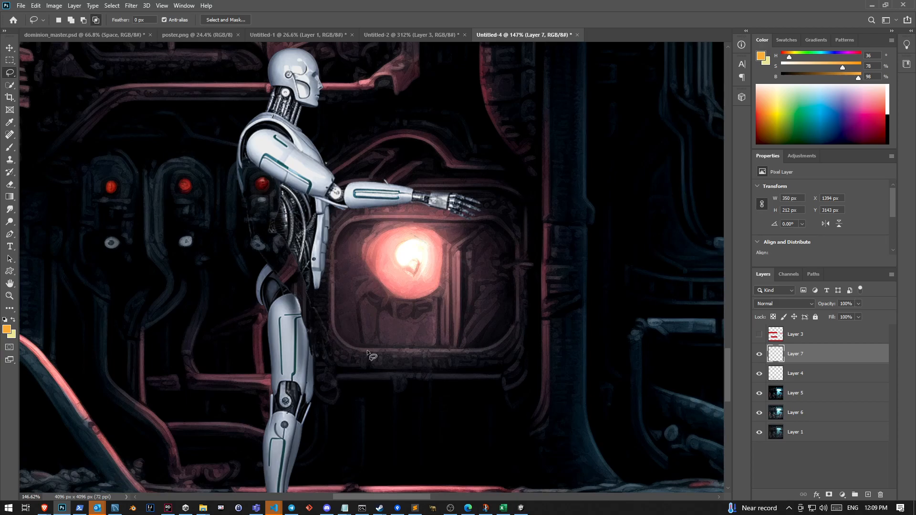
{"action": "scroll", "coordinate": [397, 289], "scroll_direction": "up", "scroll_amount": 3}
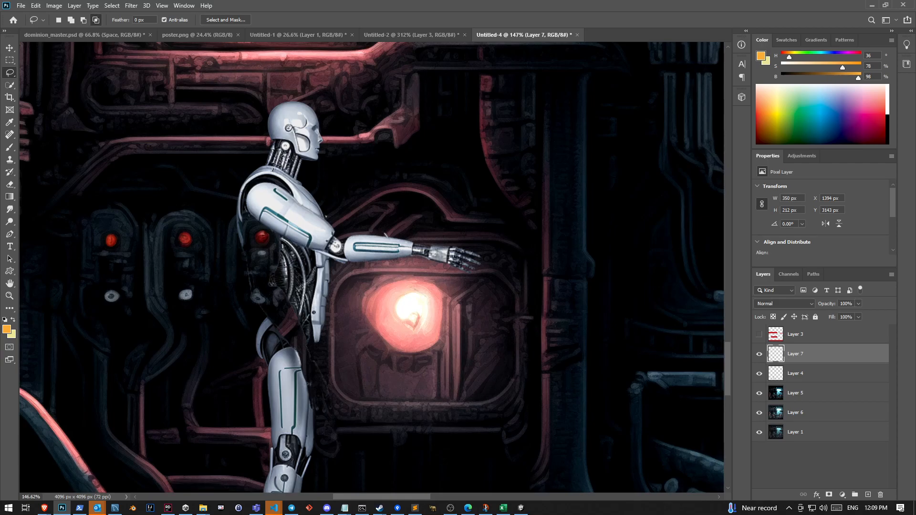
{"action": "scroll", "coordinate": [568, 312], "scroll_direction": "down", "scroll_amount": 5}
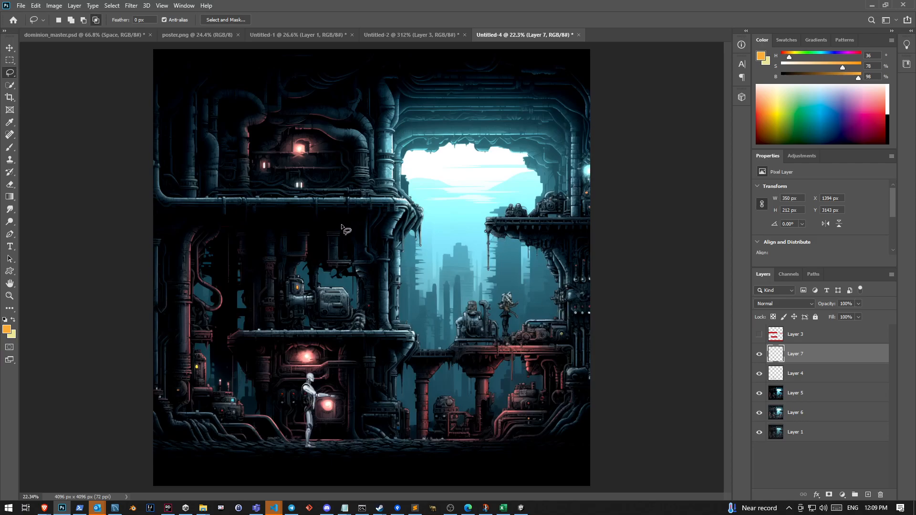
{"action": "left_click", "coordinate": [407, 34]}
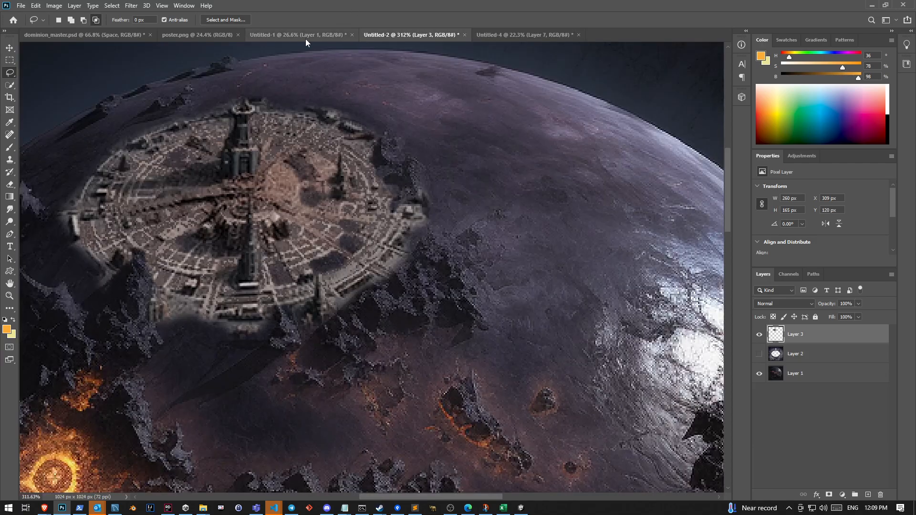
{"action": "left_click", "coordinate": [293, 37]}
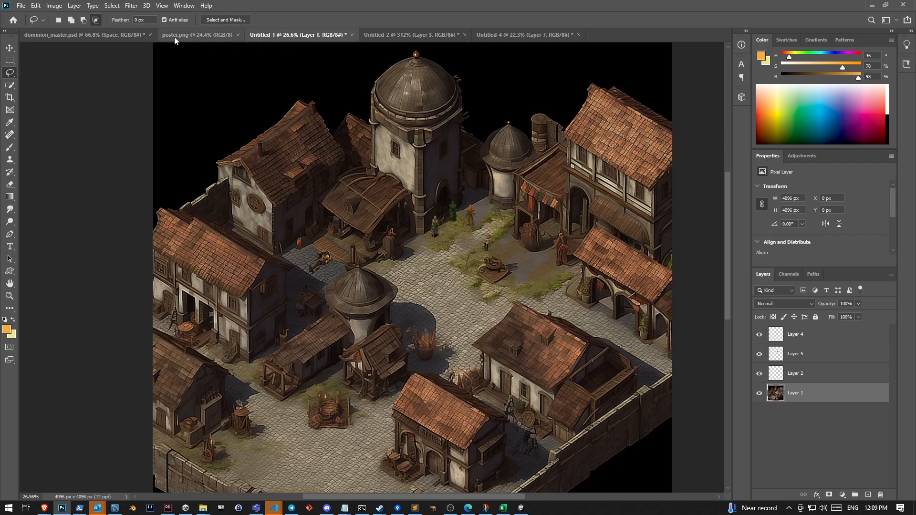
{"action": "left_click", "coordinate": [191, 36]}
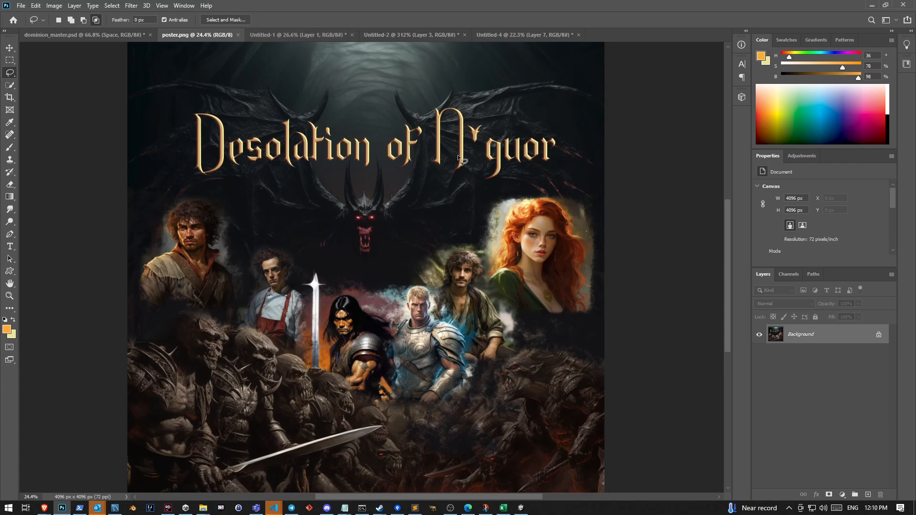
{"action": "left_click", "coordinate": [407, 35]}
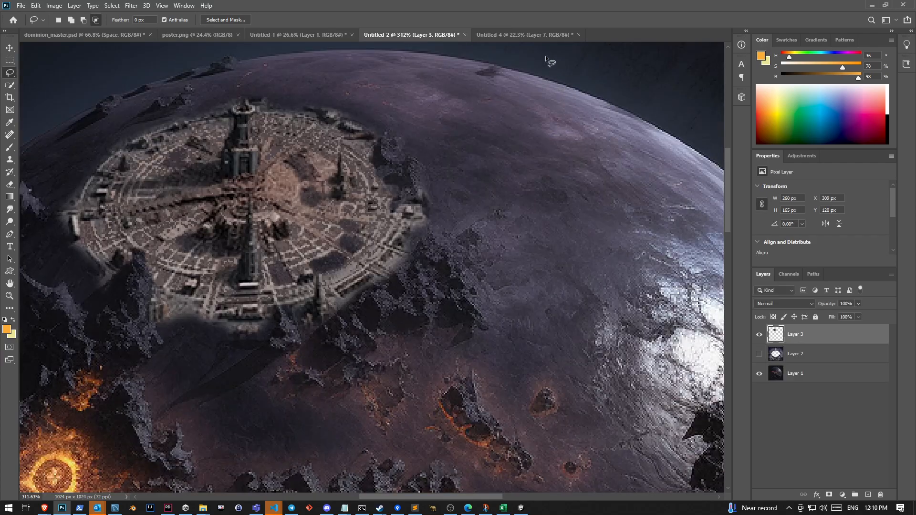
{"action": "left_click", "coordinate": [527, 35]}
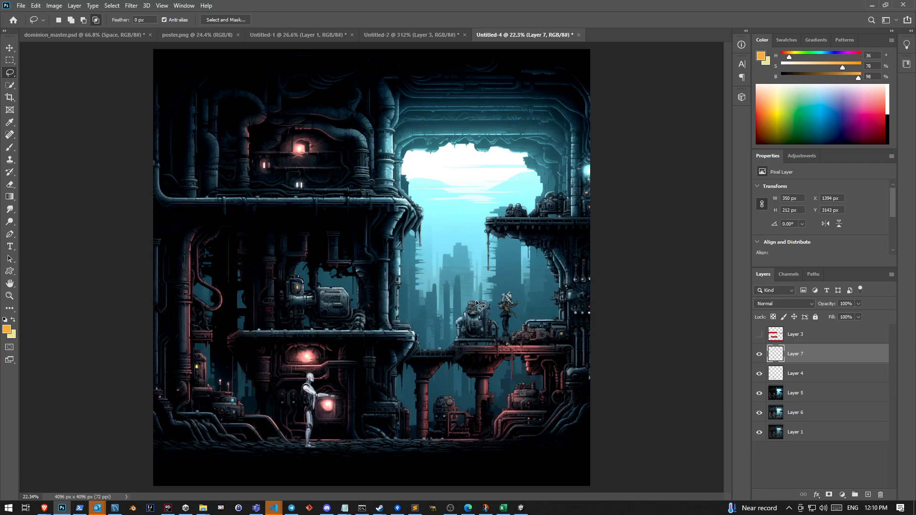